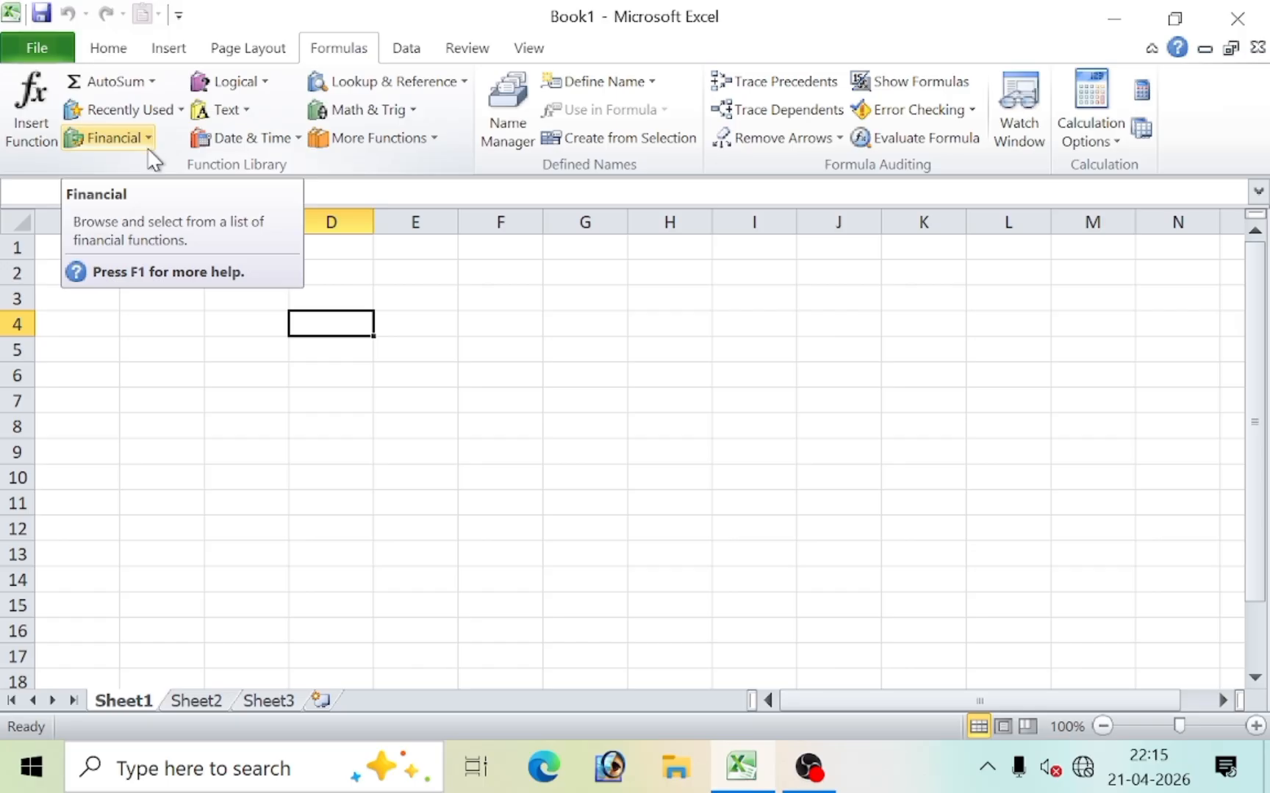
Examine the AutoSum, Recently Used and Financial function lists of the function library
left_click(152, 82)
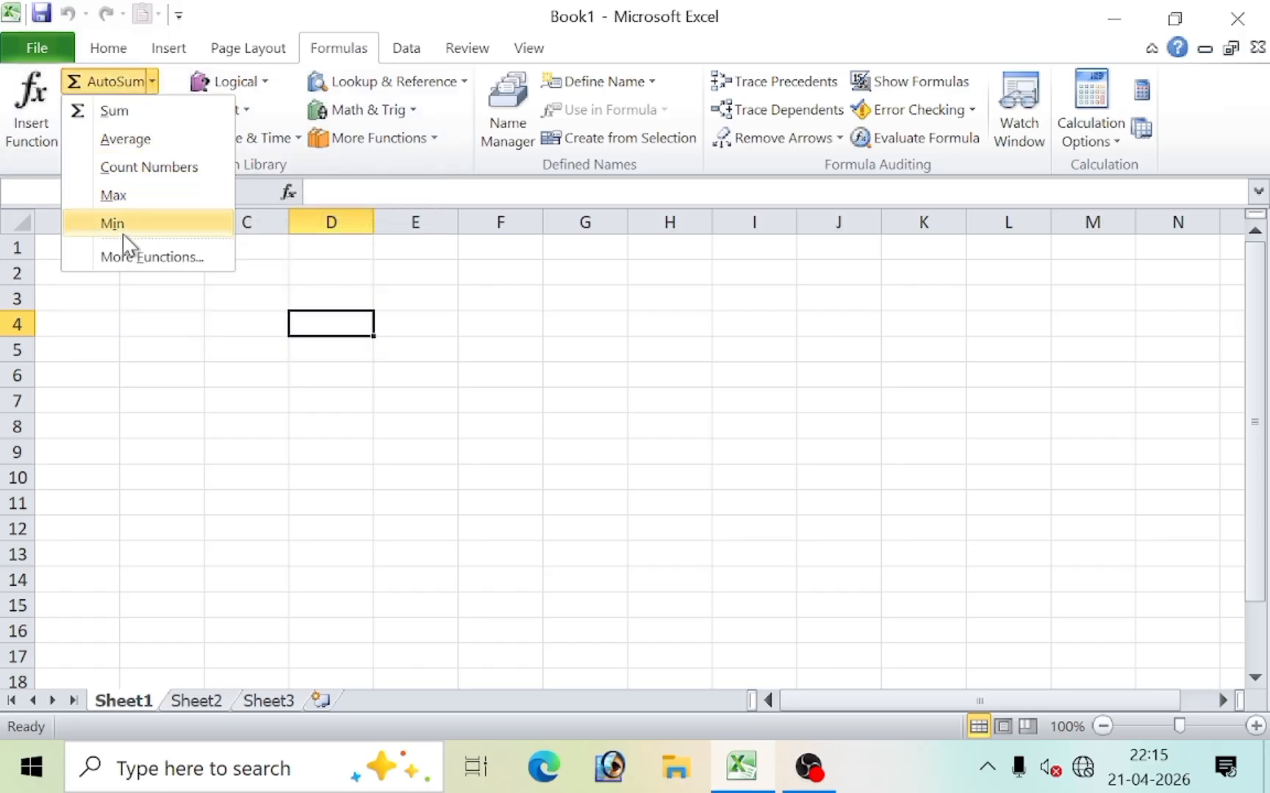
left_click(147, 342)
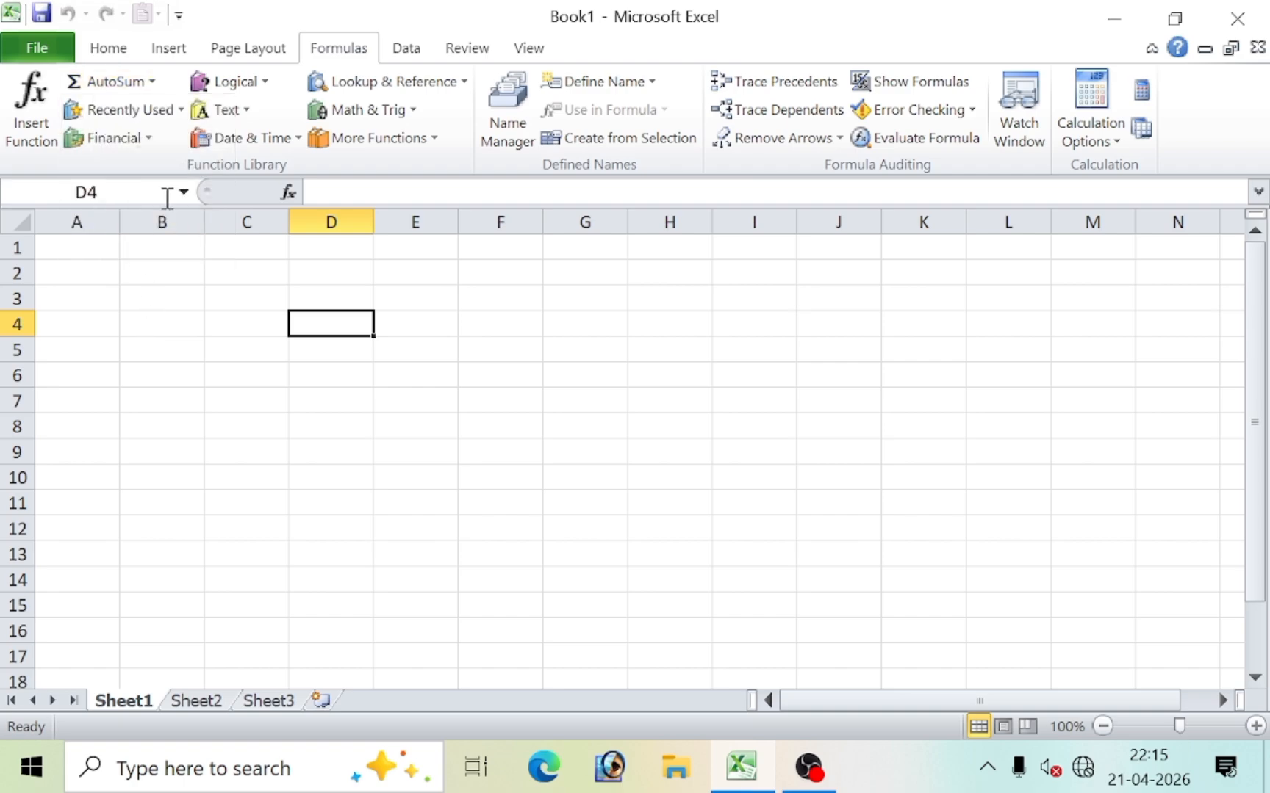
left_click(178, 113)
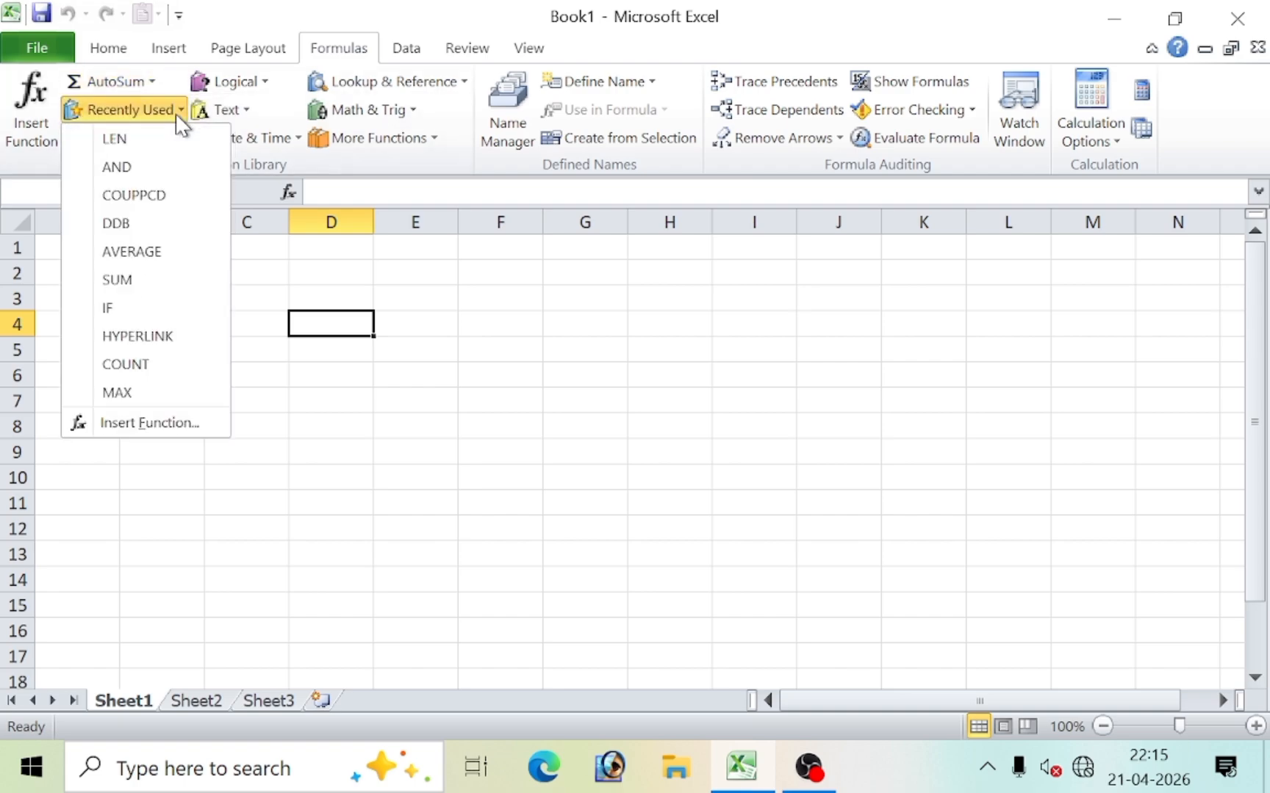
left_click(357, 388)
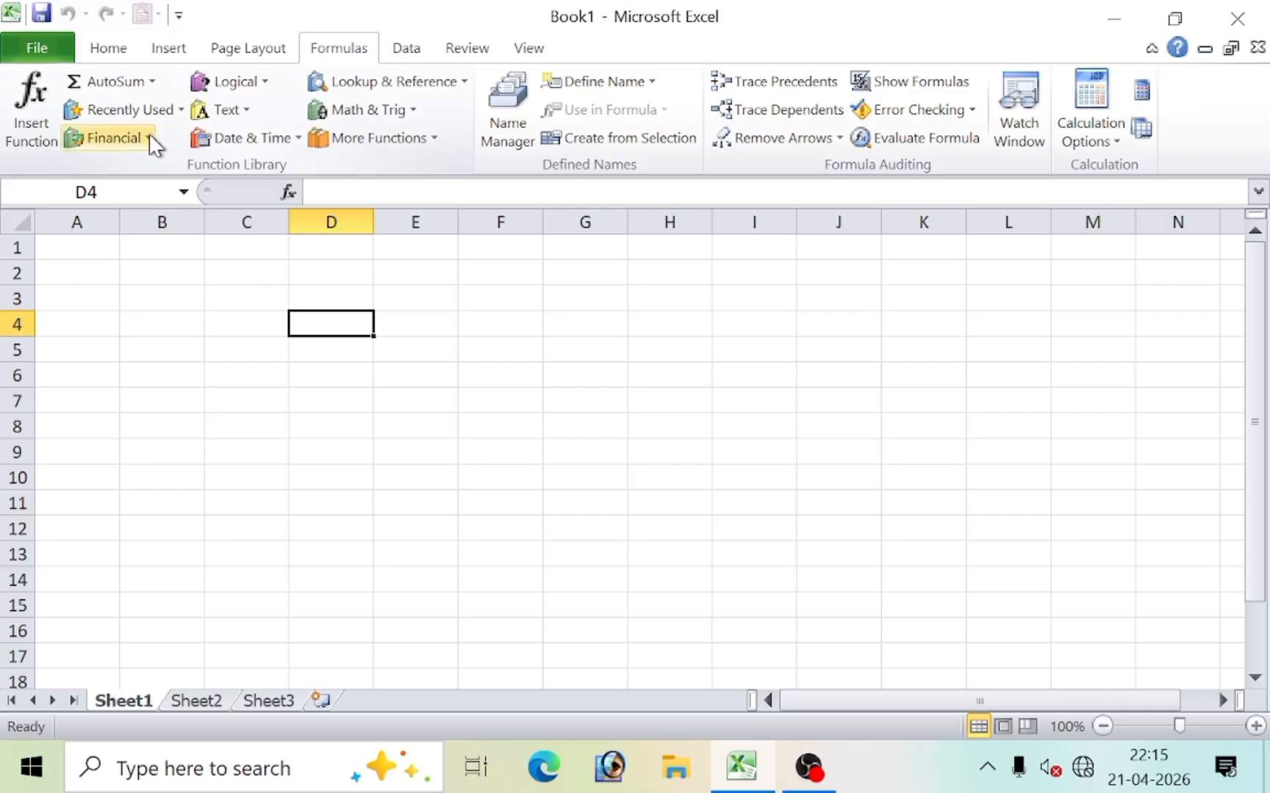
left_click(151, 139)
left_click(410, 373)
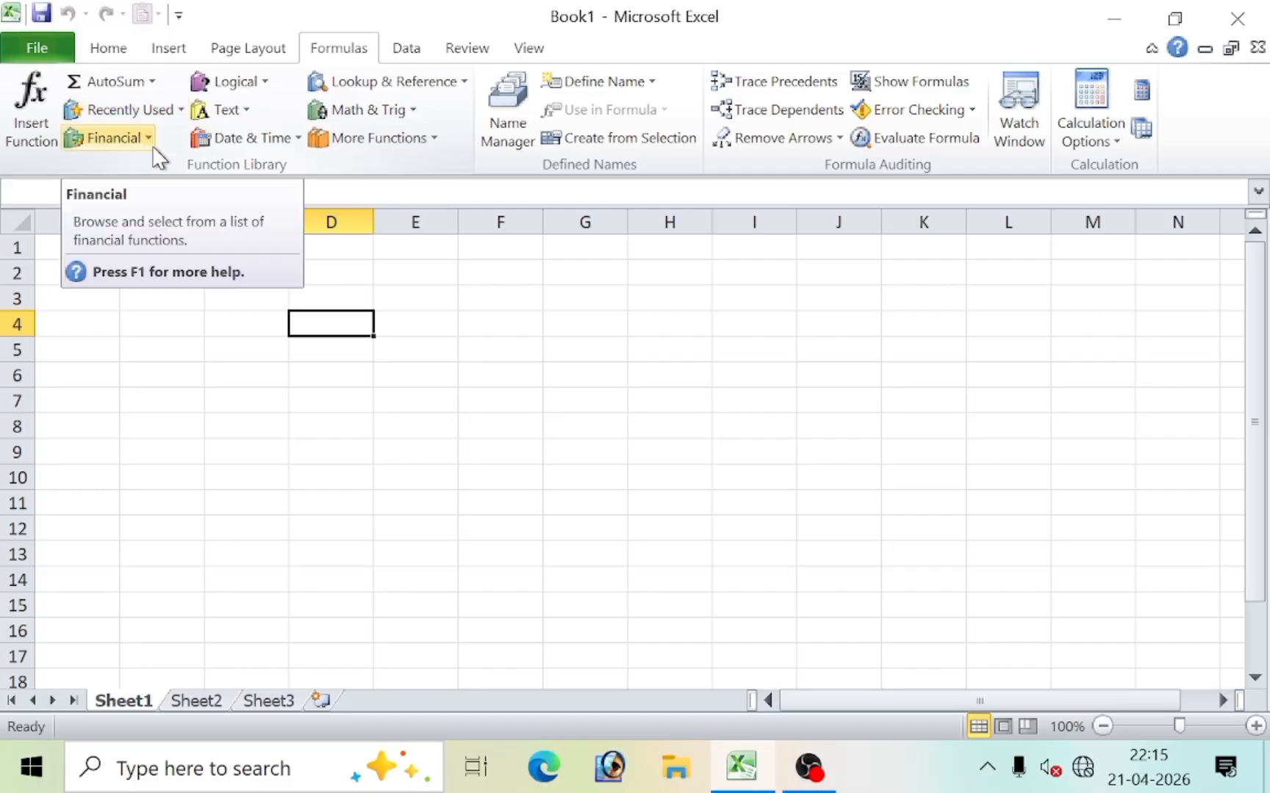
left_click(180, 322)
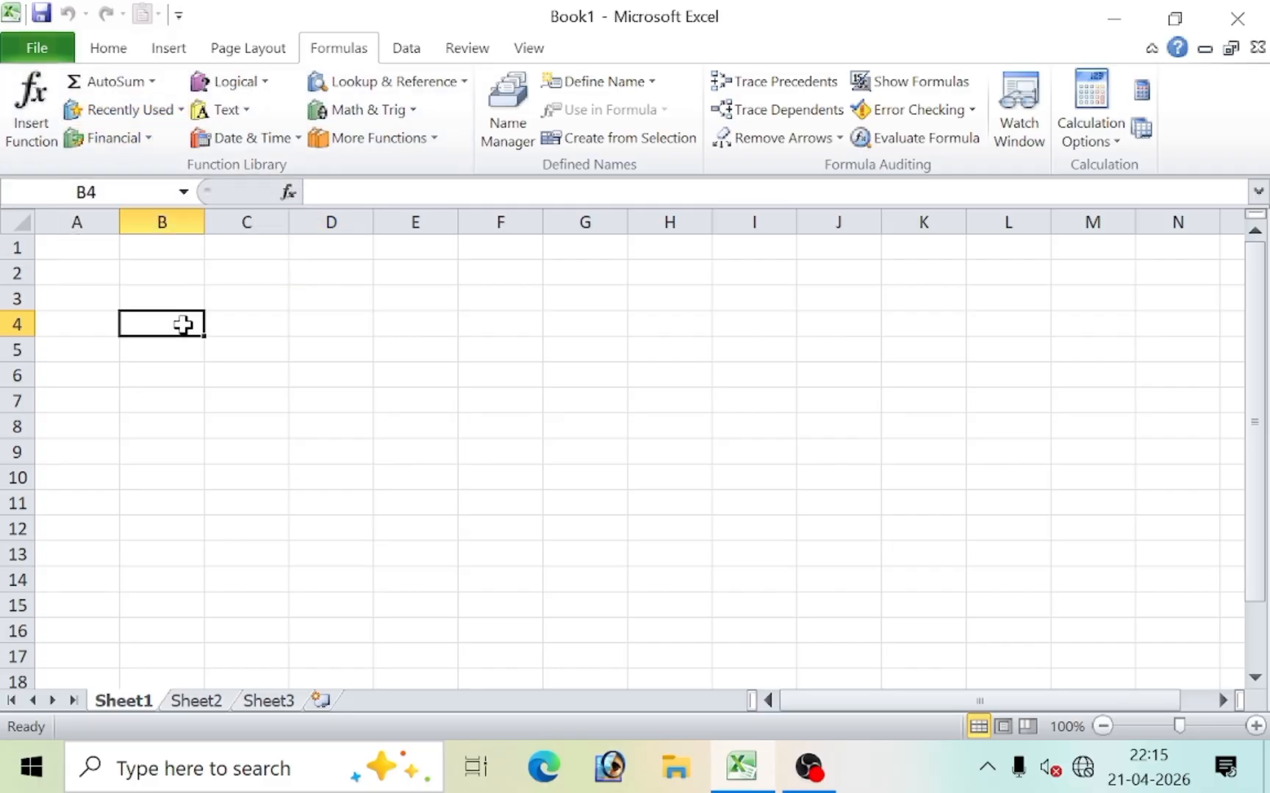
left_click(180, 110)
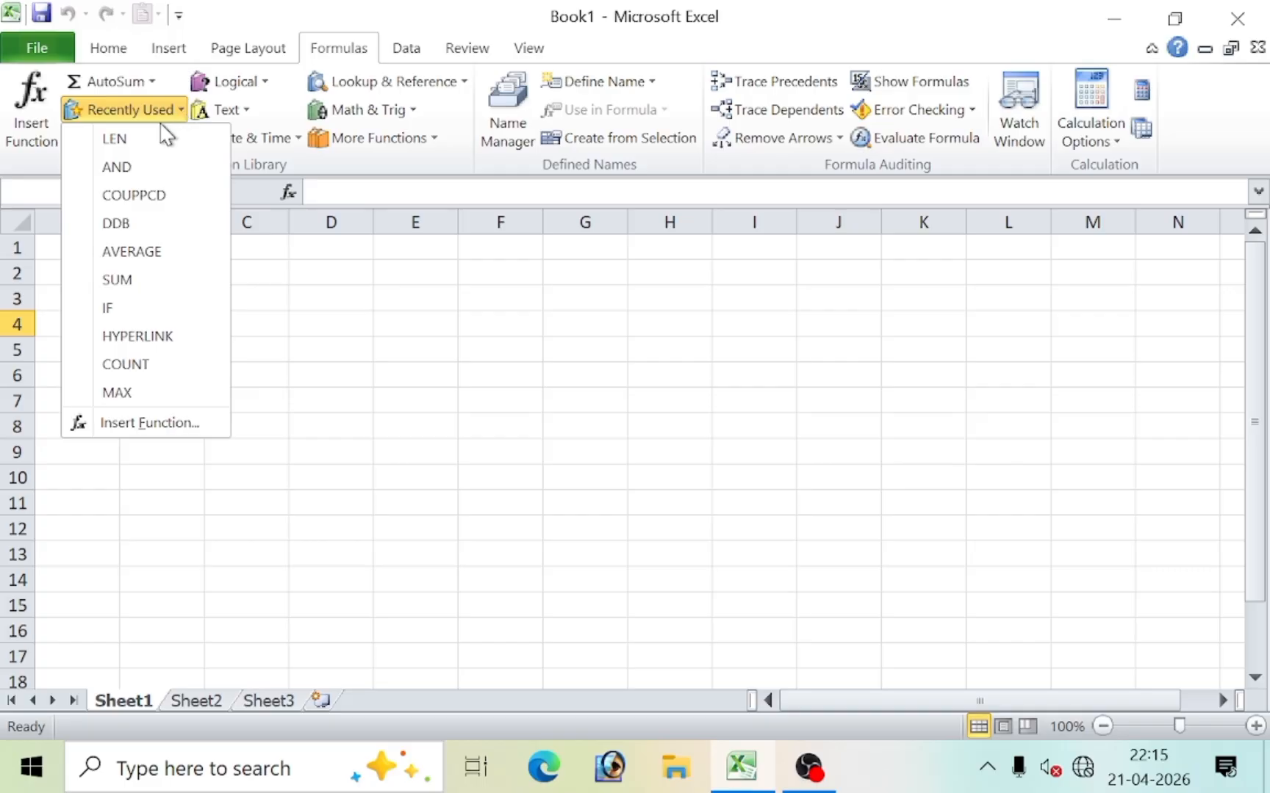
left_click(457, 405)
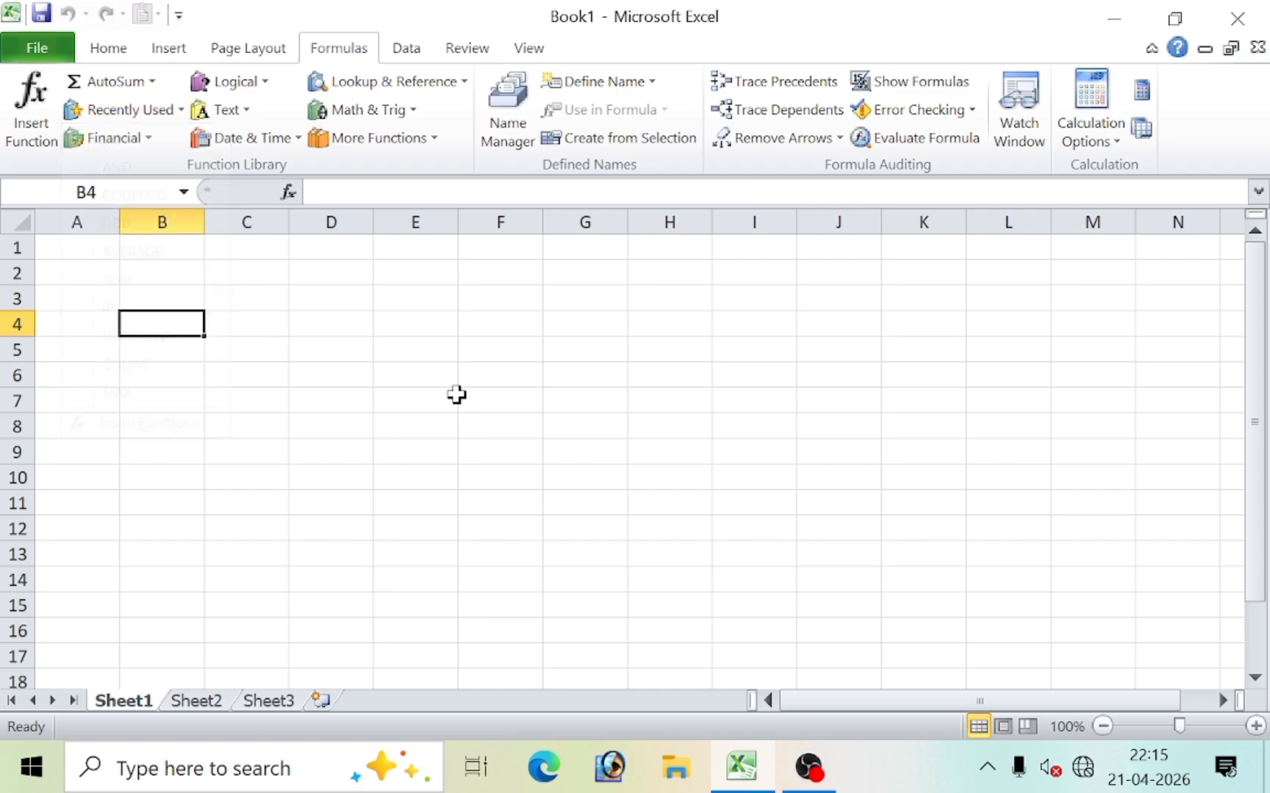
left_click(353, 341)
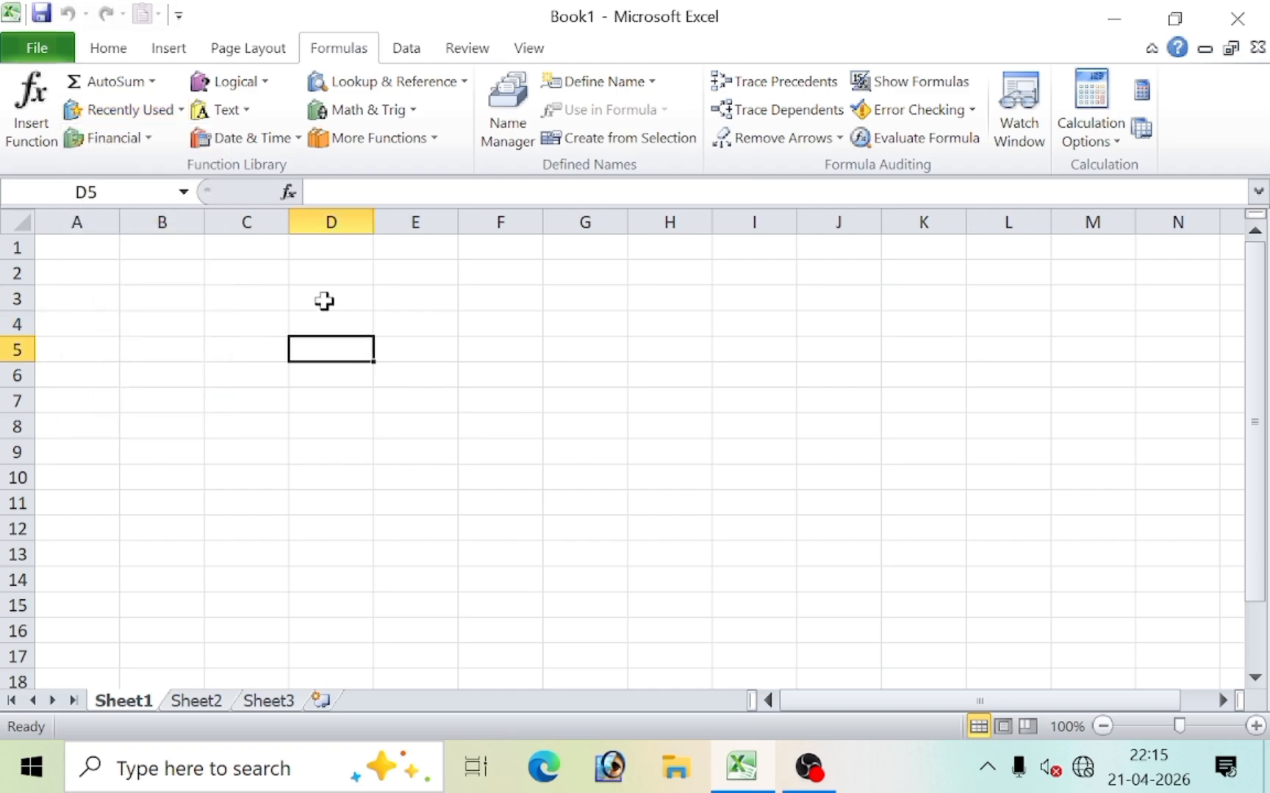
Enter the sample numbers 2 in cell C2 and 4 in cell C3
left_click(248, 275)
type("2")
key("Return")
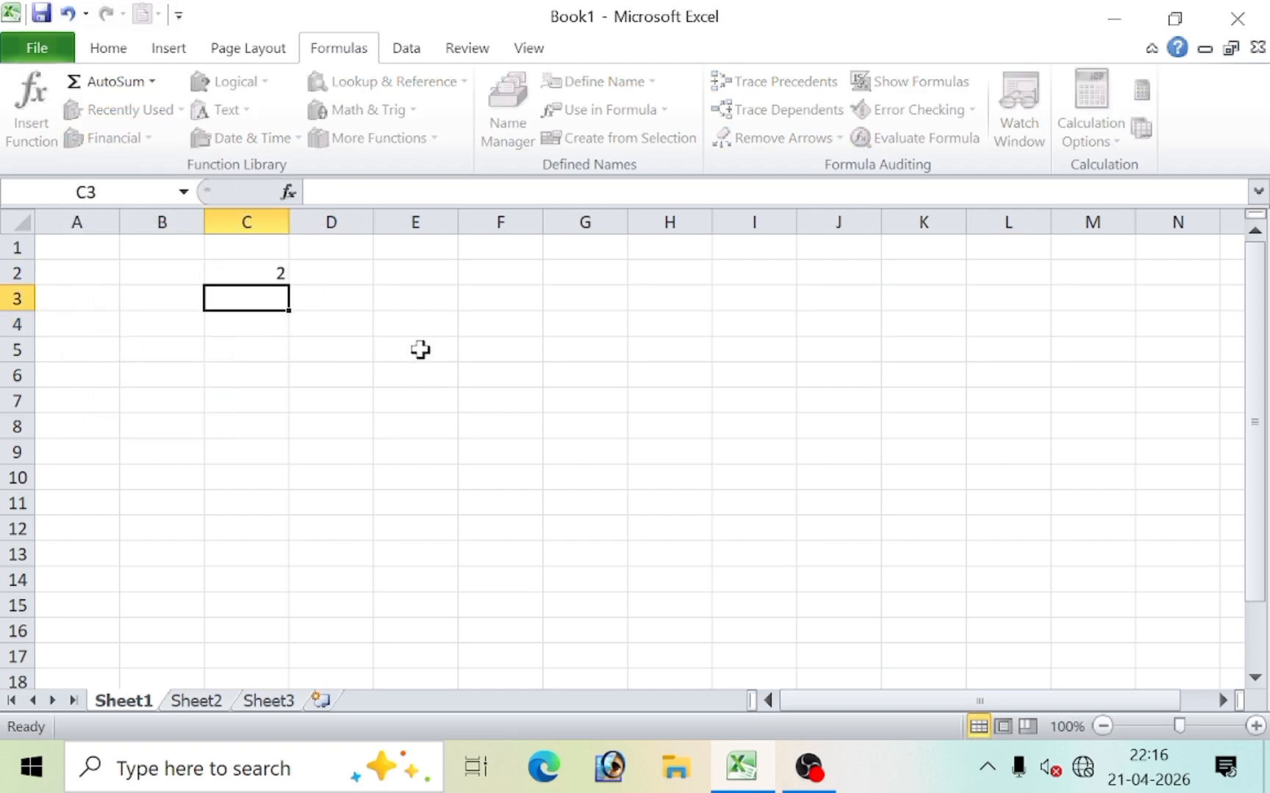
type("4")
left_click(256, 324)
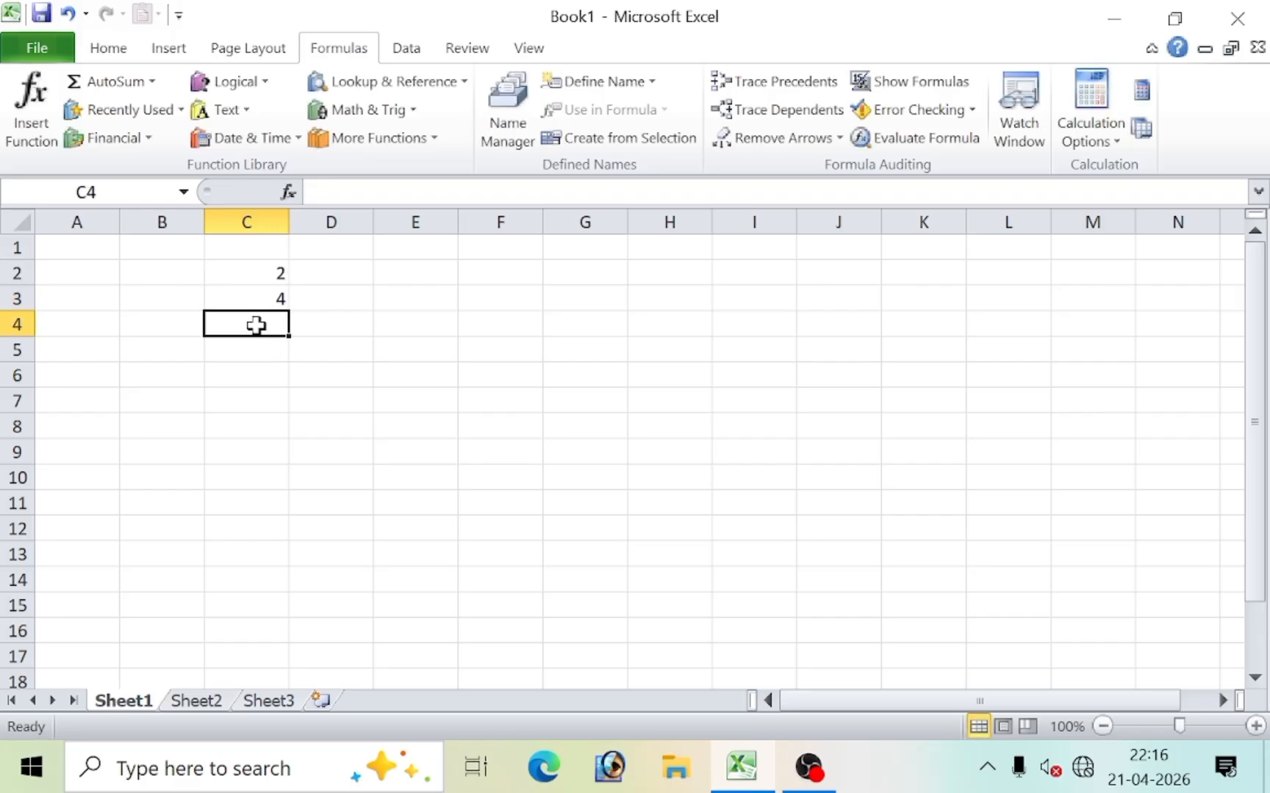
Add up C2:C3 in cell C4 with AutoSum's Sum function, and check the recently used functions
left_click(152, 82)
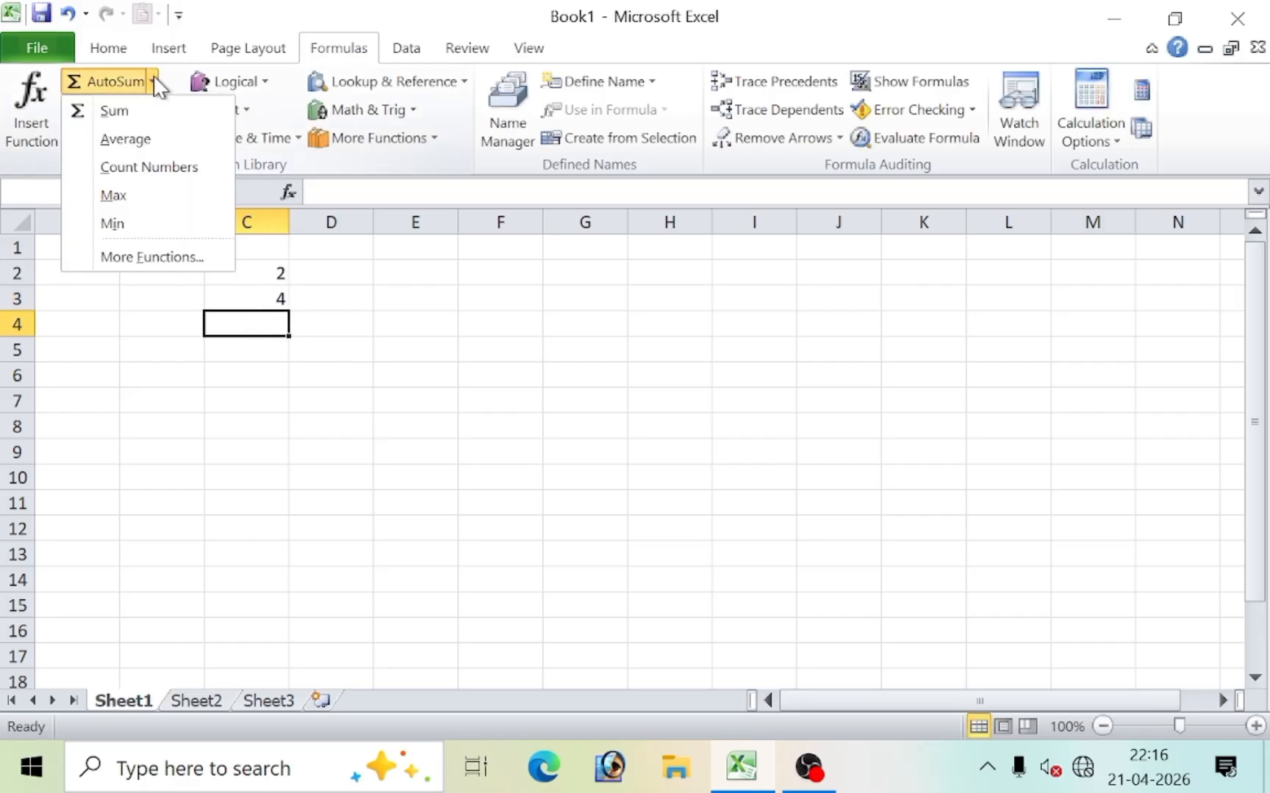
left_click(132, 117)
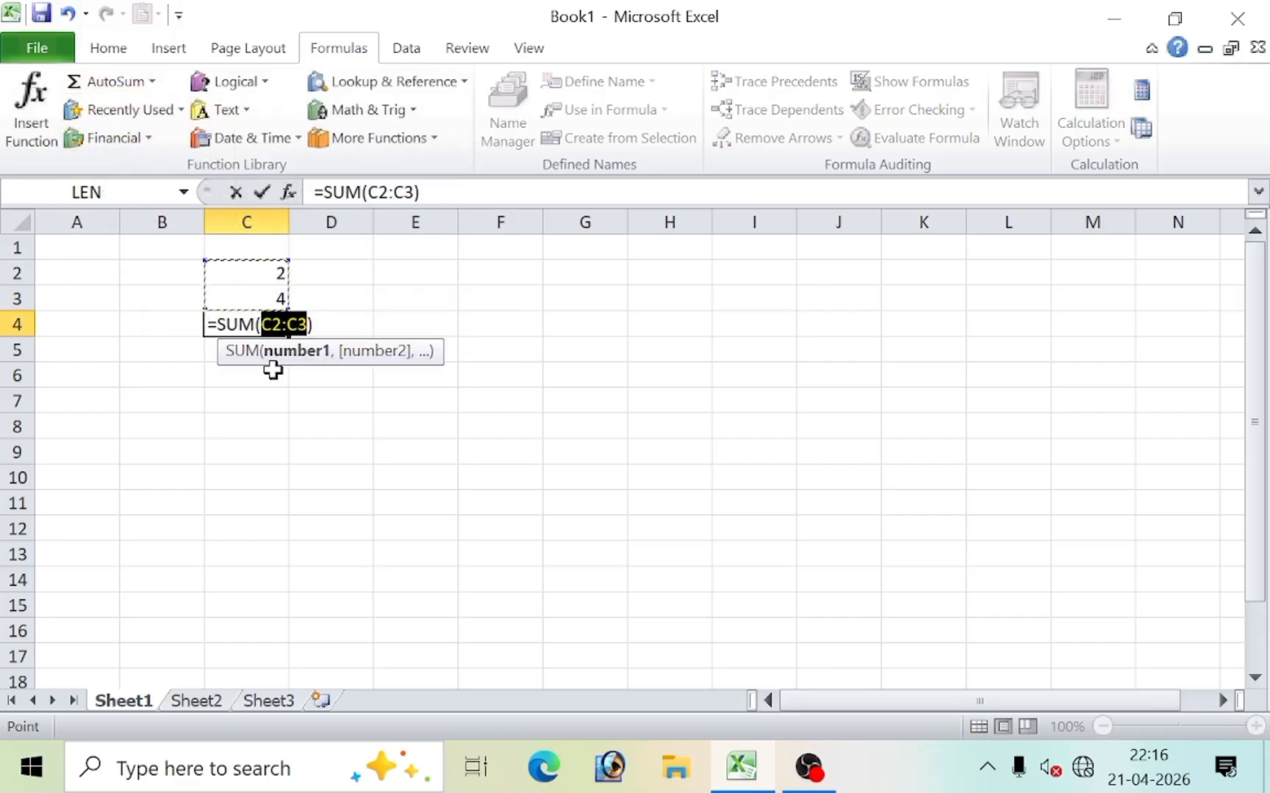
key("Return")
left_click(353, 375)
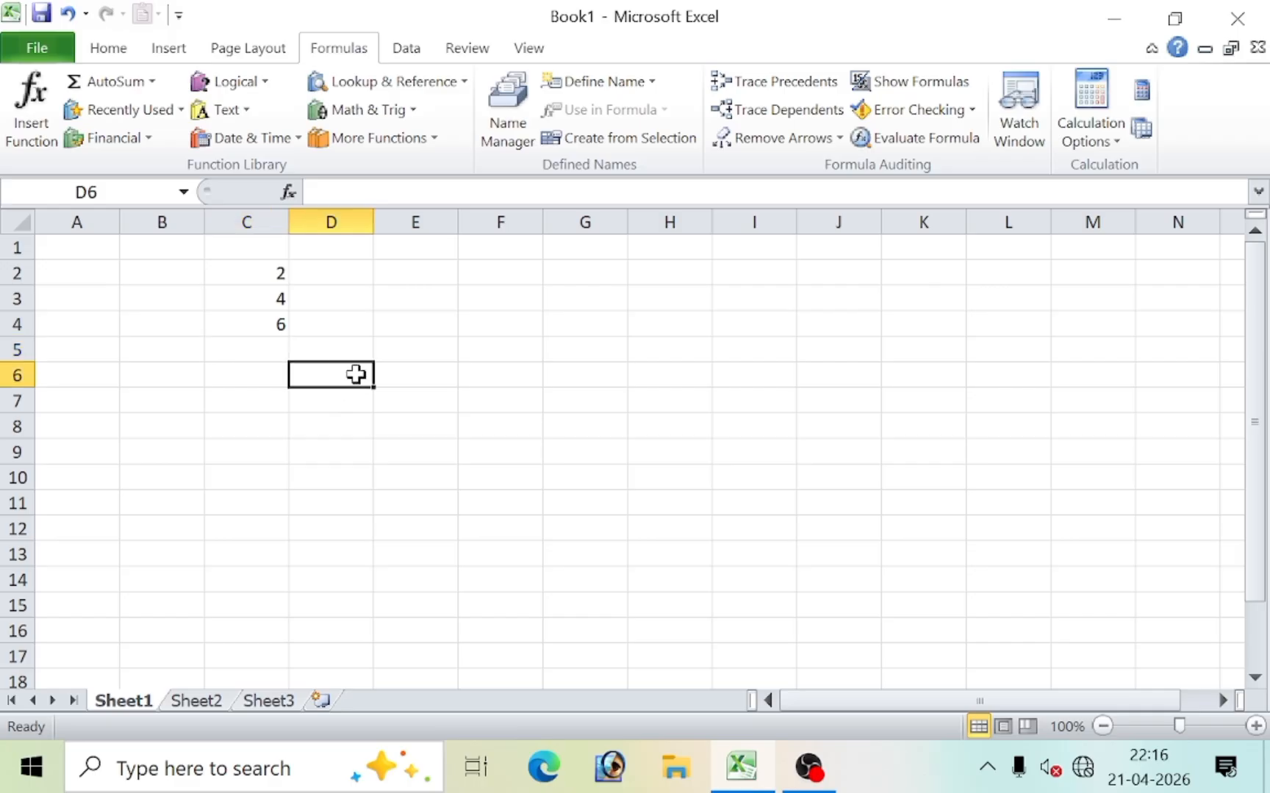
left_click(257, 325)
left_click(184, 110)
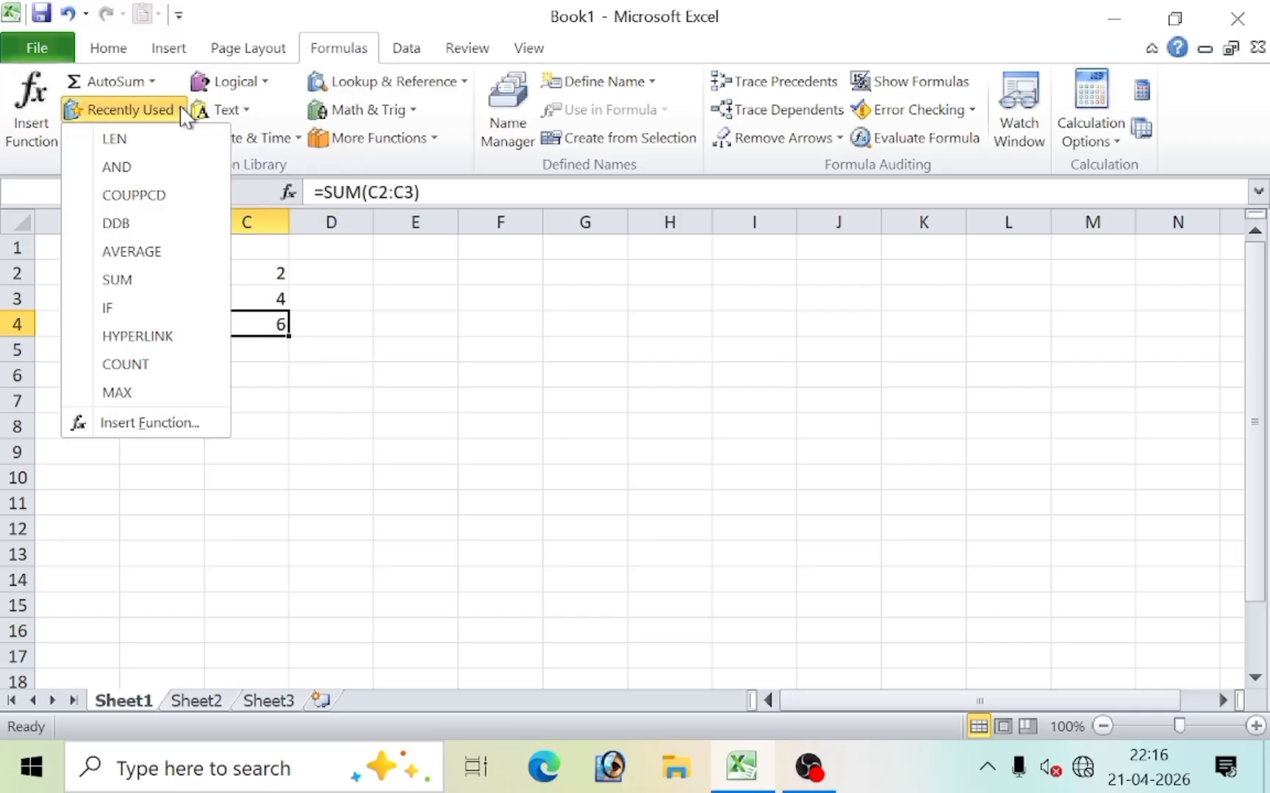
left_click(350, 423)
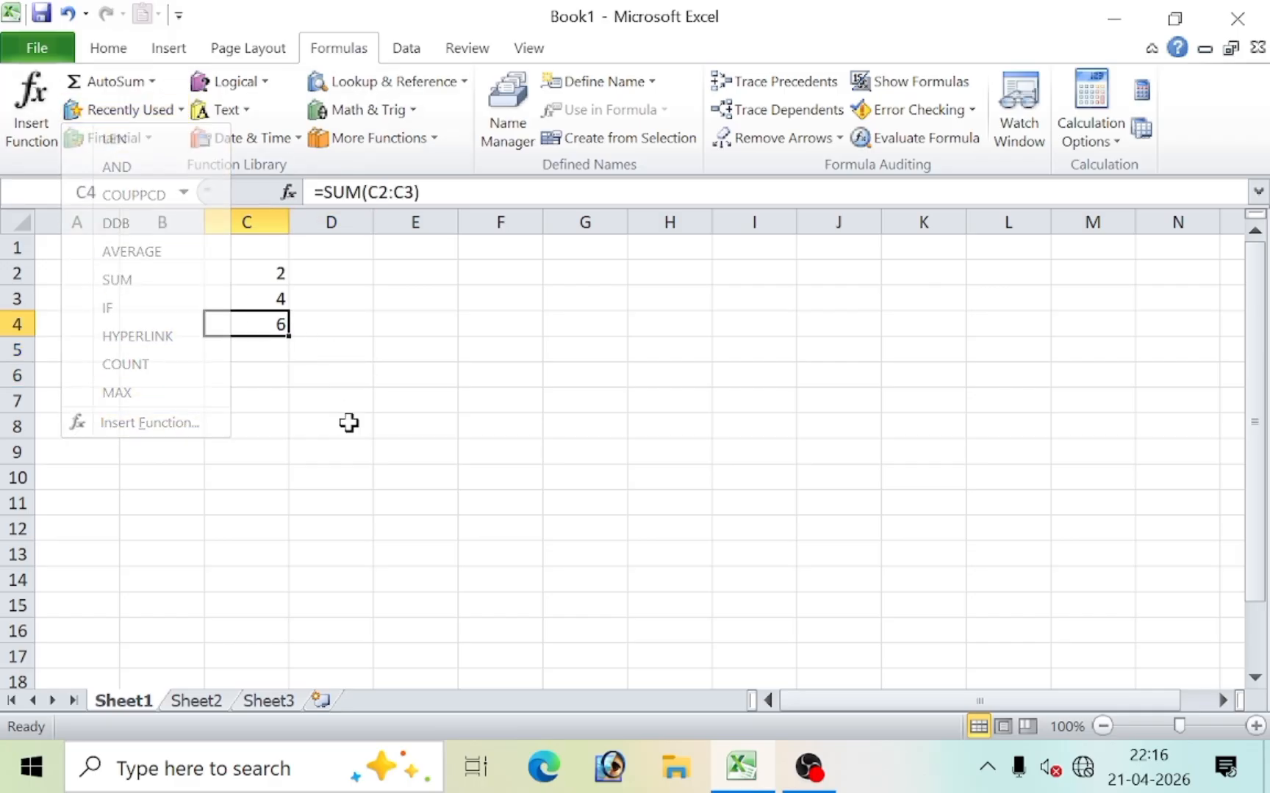
Enter the formula =MAX(C2:C4) in cell C5 to find the largest value
left_click(267, 354)
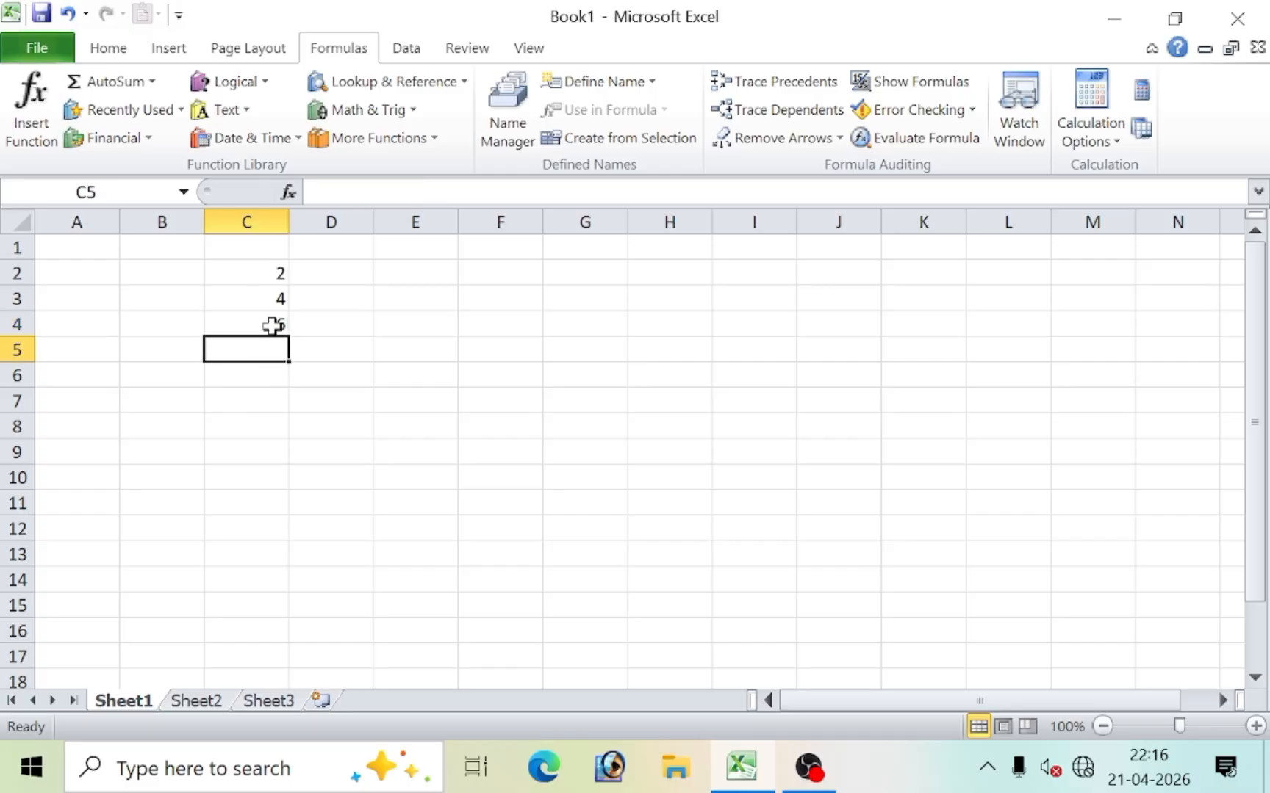
left_click_drag(267, 269, 277, 342)
left_click(276, 341)
left_click_drag(272, 278, 274, 323)
left_click(260, 356)
type("=ma")
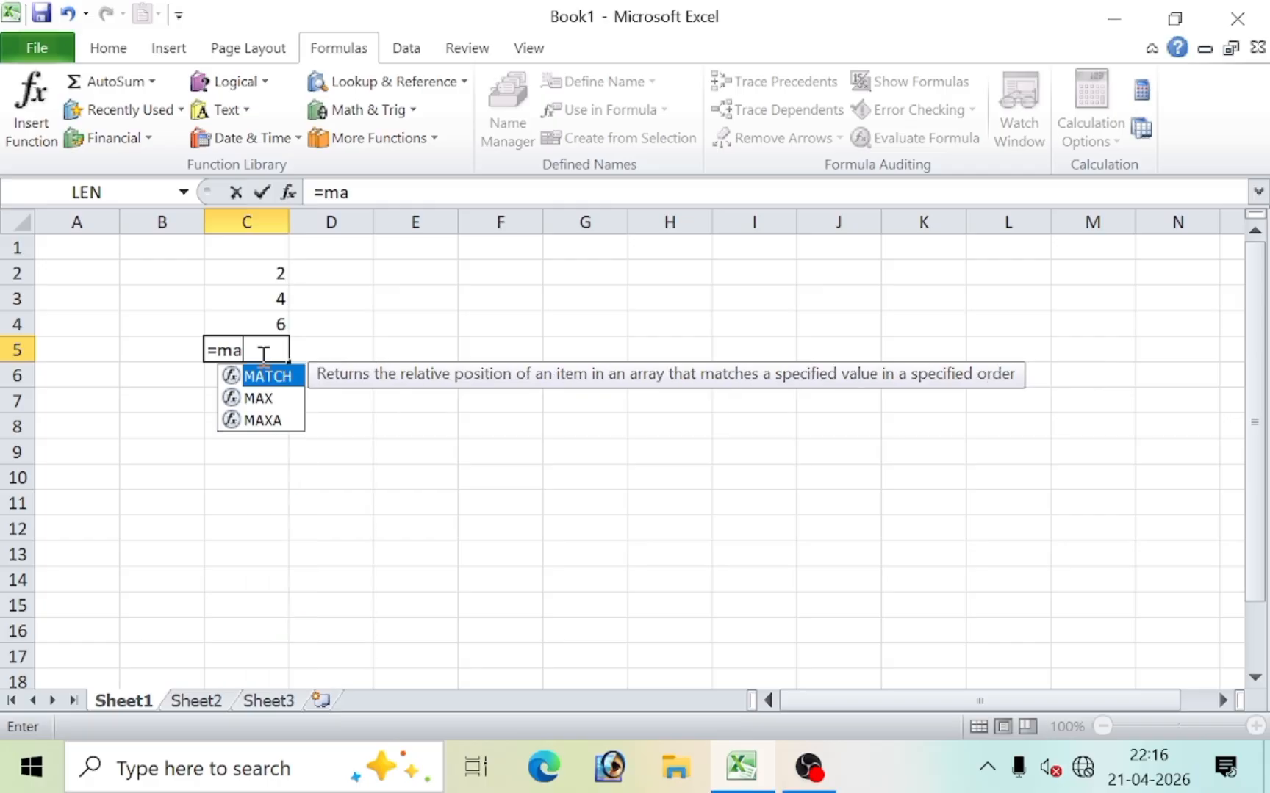
type("x(")
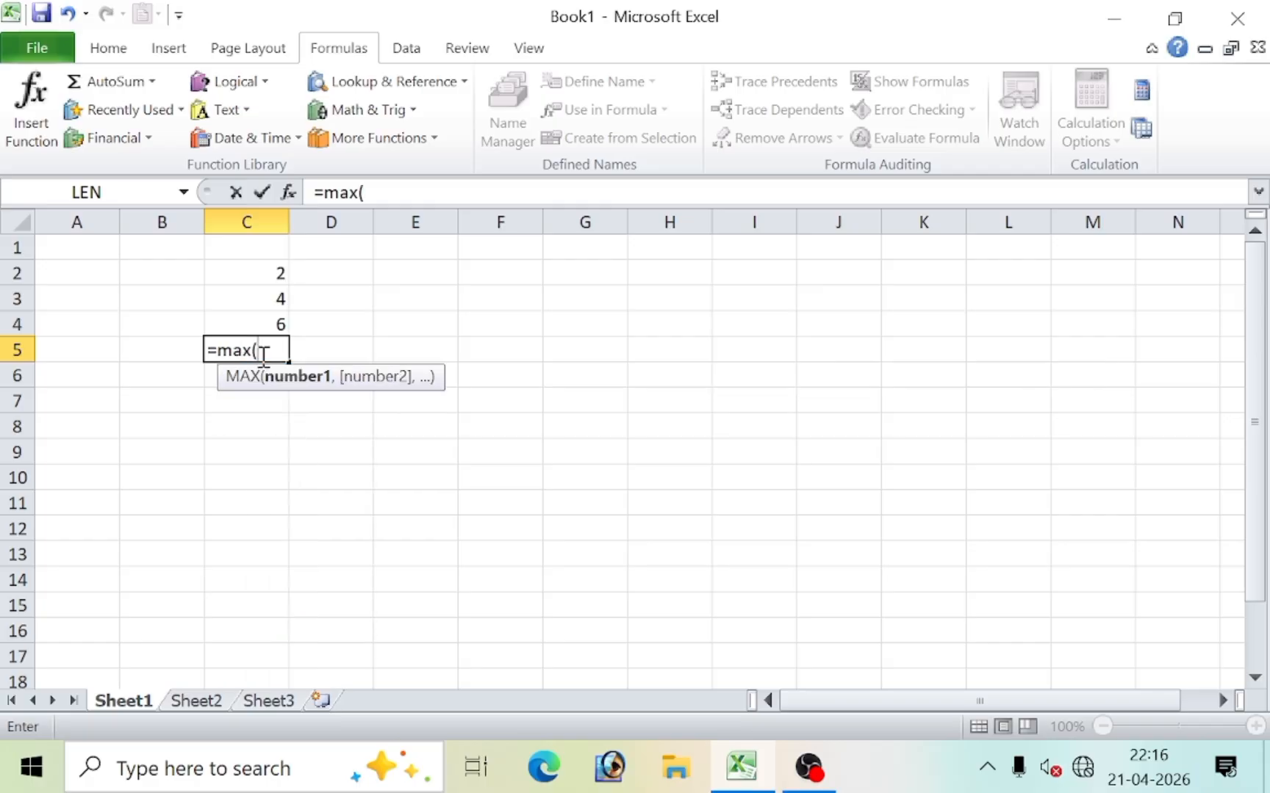
left_click_drag(237, 279, 260, 312)
type(")")
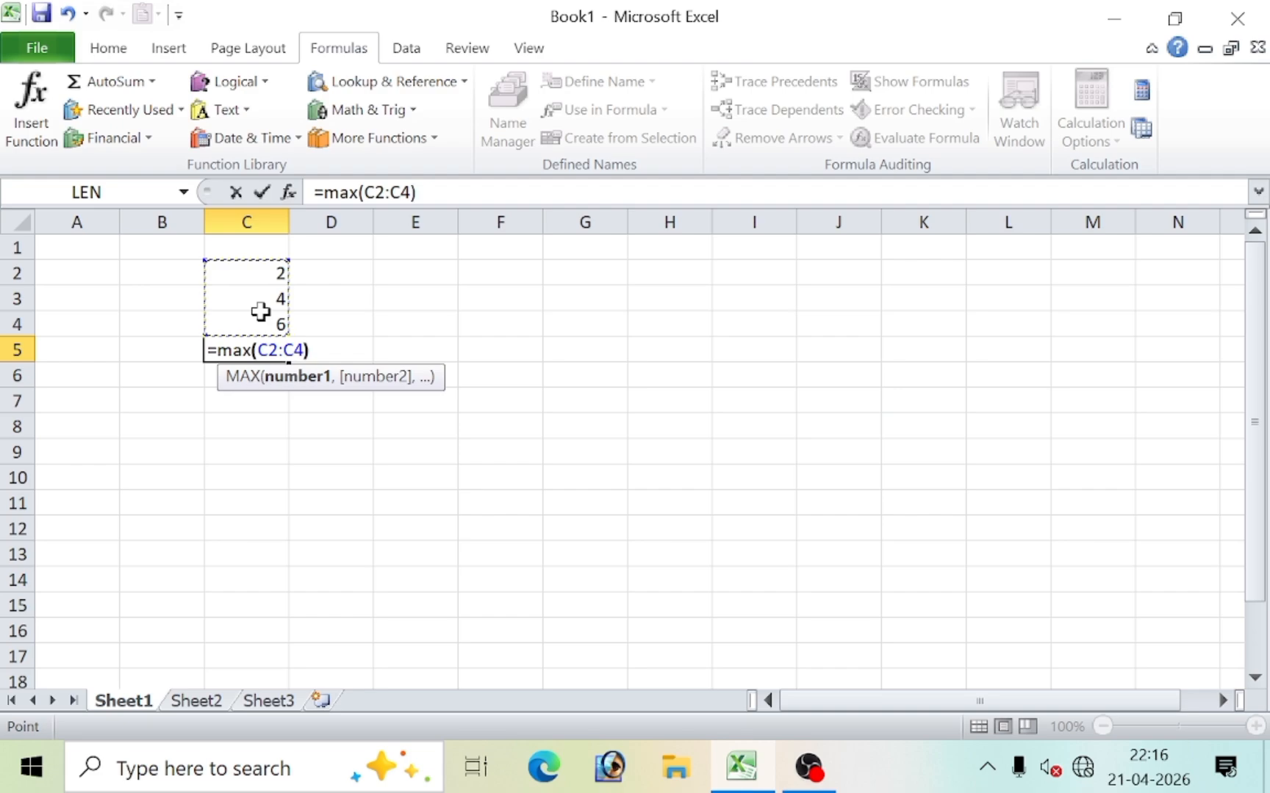
key("Return")
left_click(268, 342)
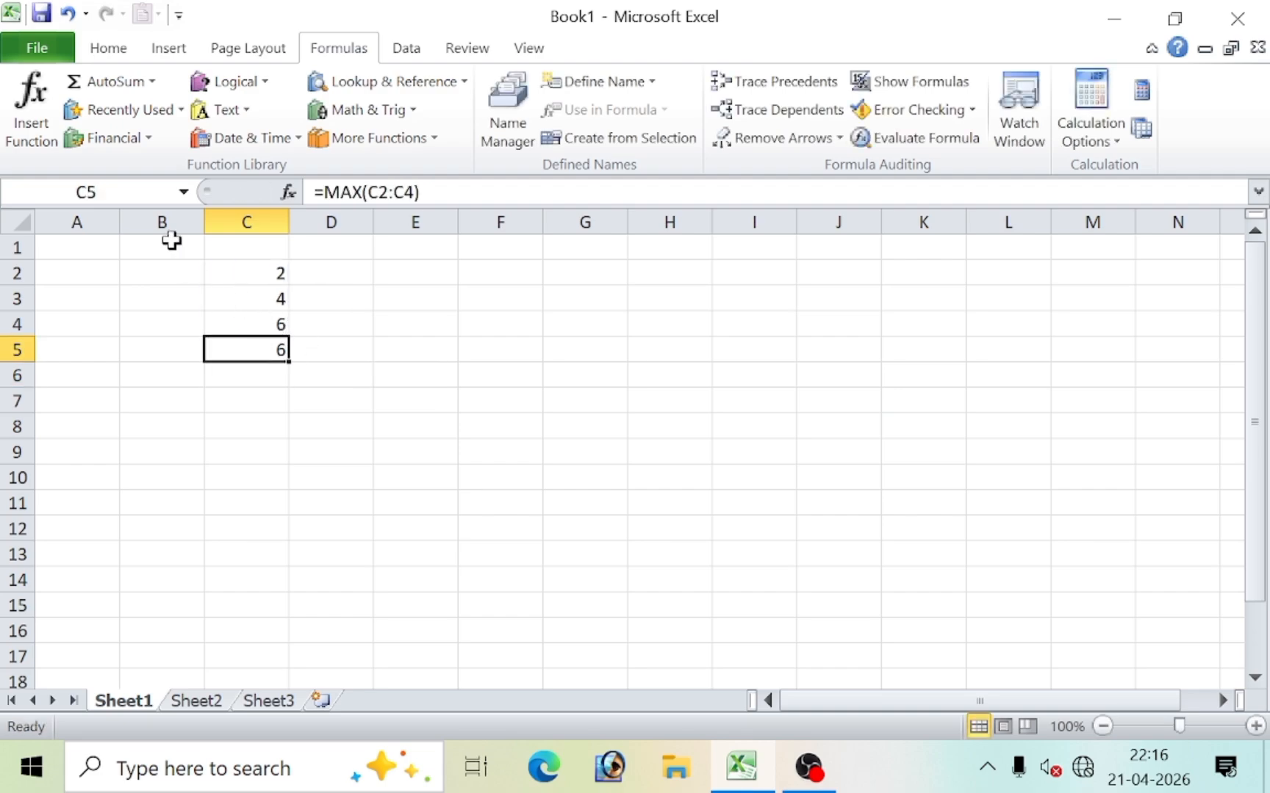
Review the list of recently used functions and clear the sample data from cells C2:C6
left_click_drag(82, 442, 81, 426)
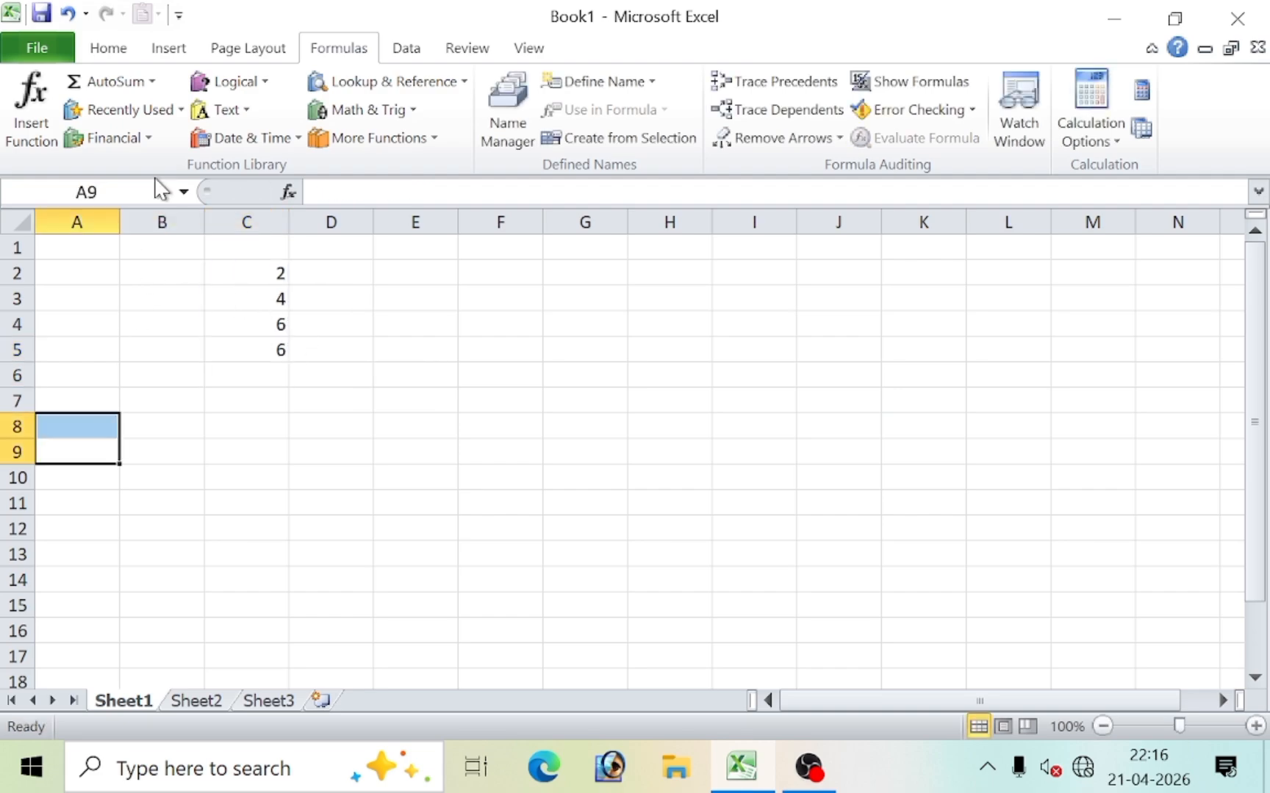
left_click(179, 112)
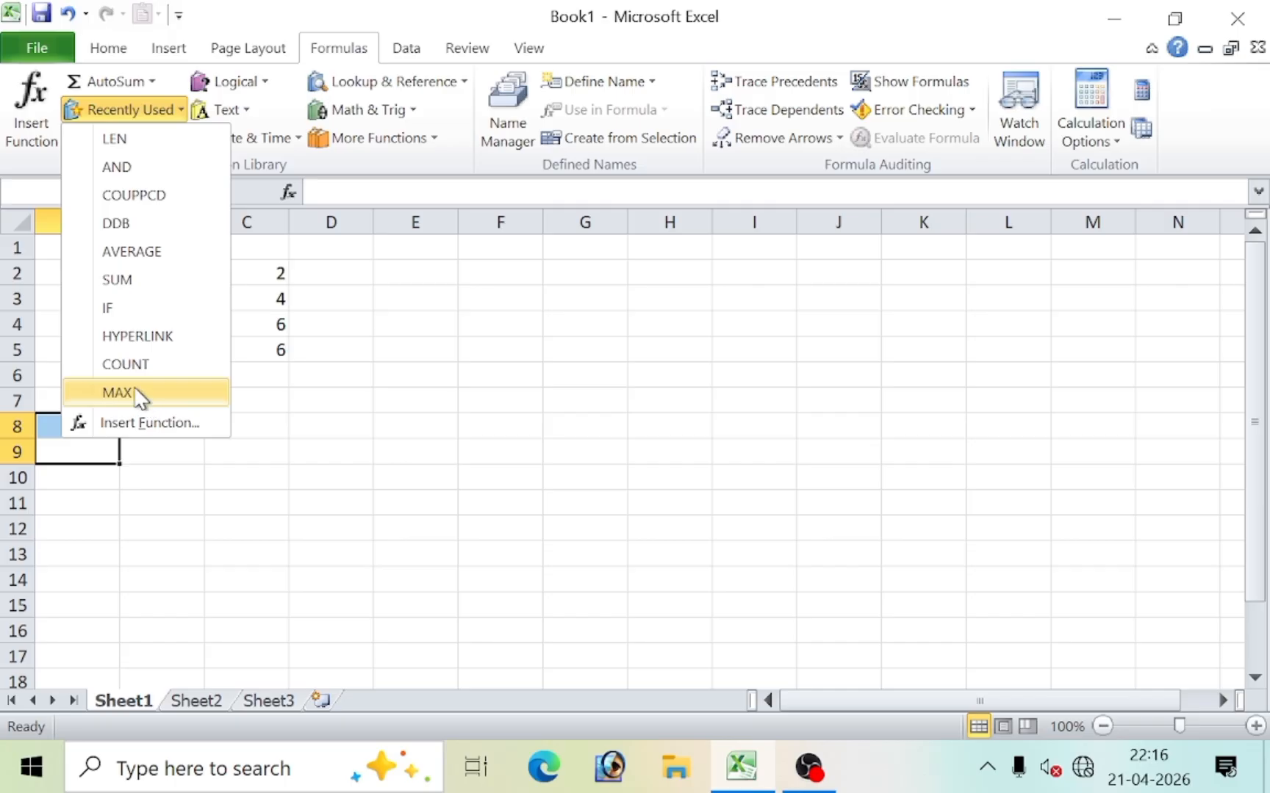
left_click(278, 344)
left_click(328, 415)
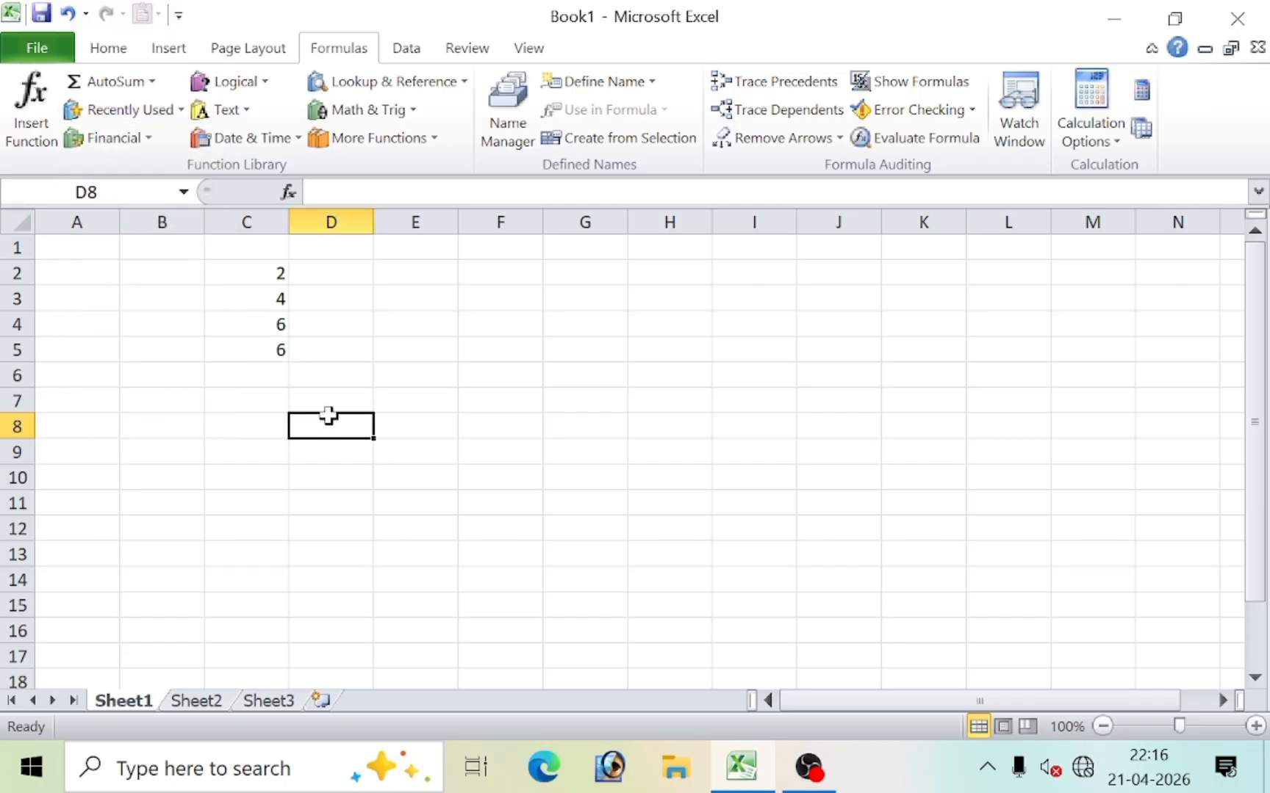
left_click(176, 120)
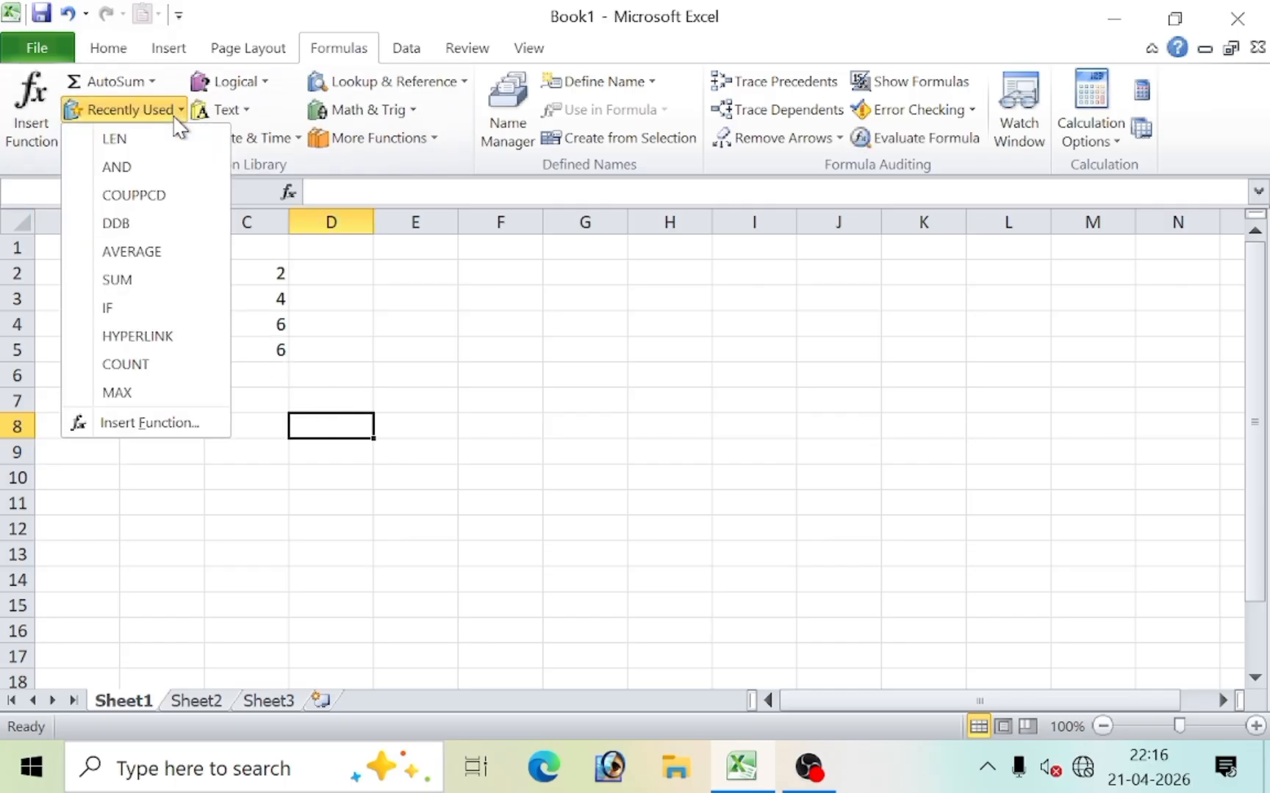
left_click(384, 325)
left_click_drag(284, 275, 278, 351)
key("Delete")
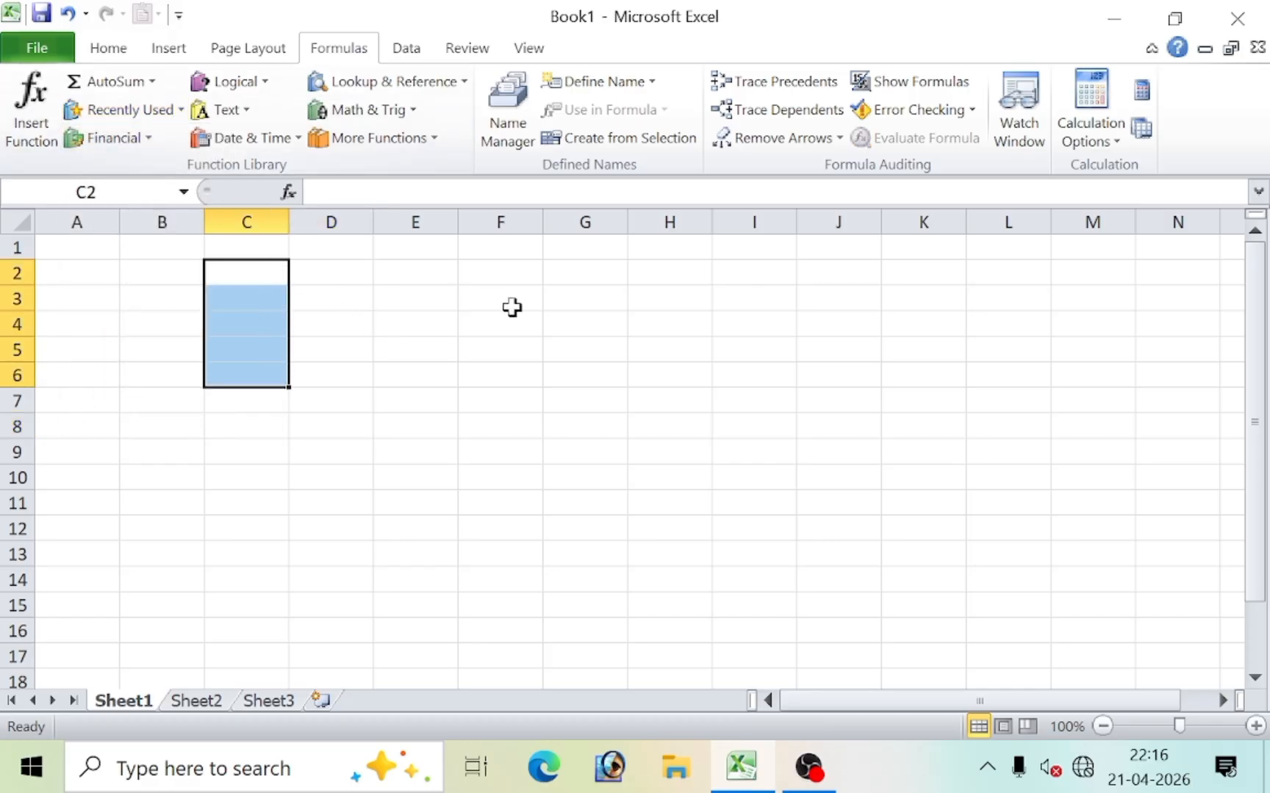
Enter the headings pmt, ipmt and ppmt in cells F2, G2 and H2
left_click(518, 276)
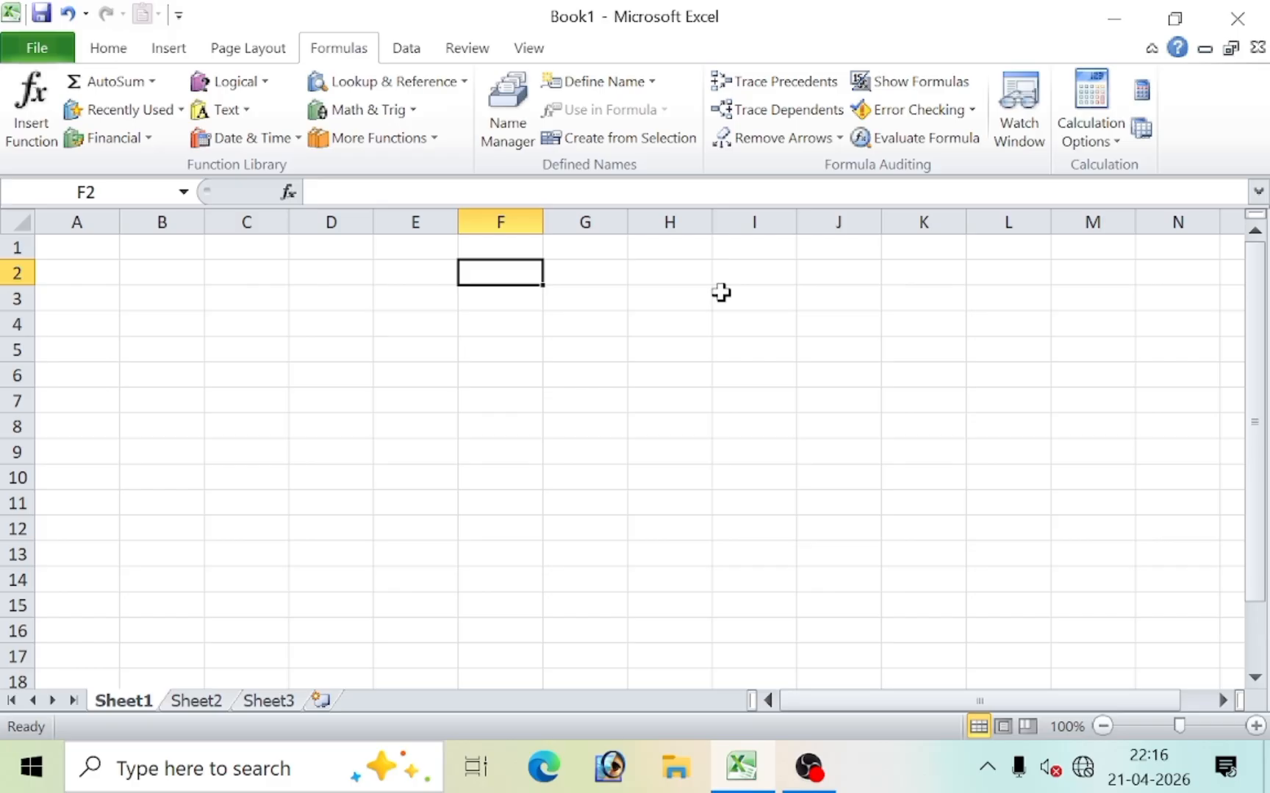
type("pmt")
key("Tab")
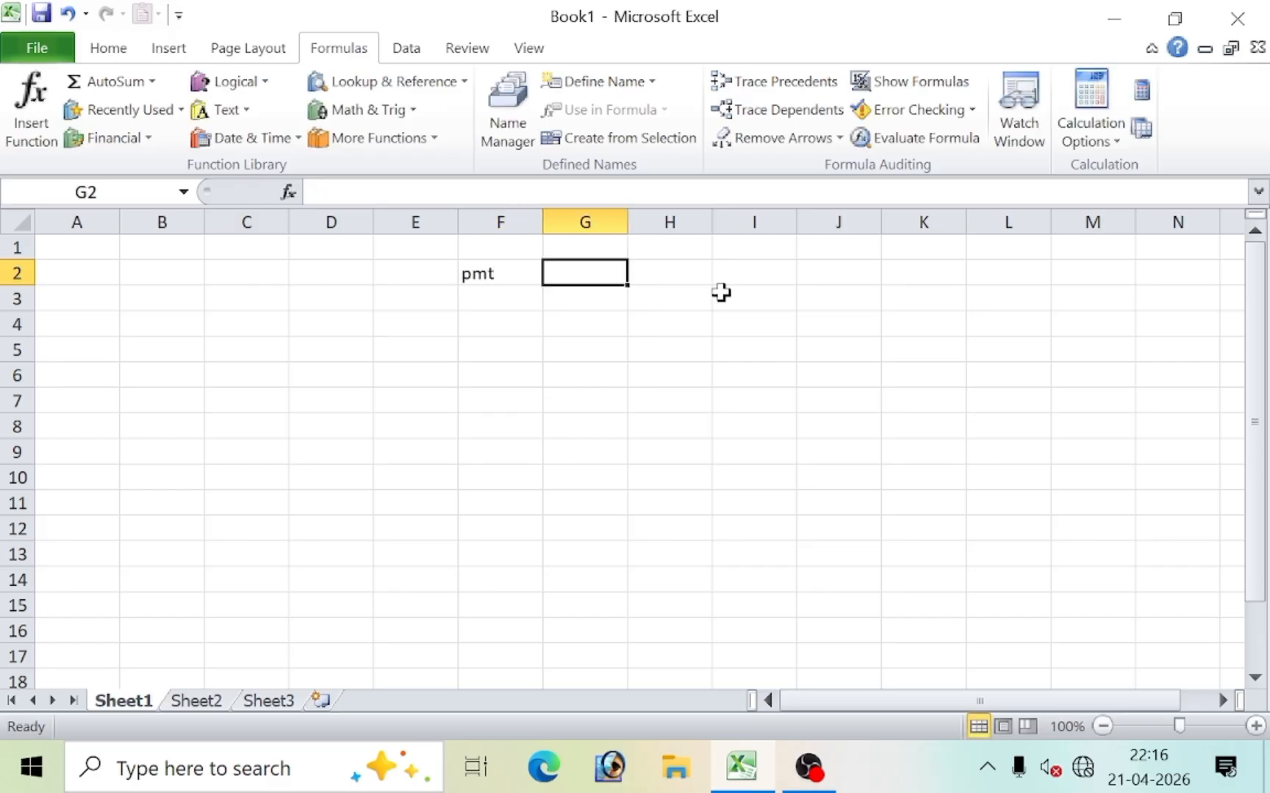
type("ip")
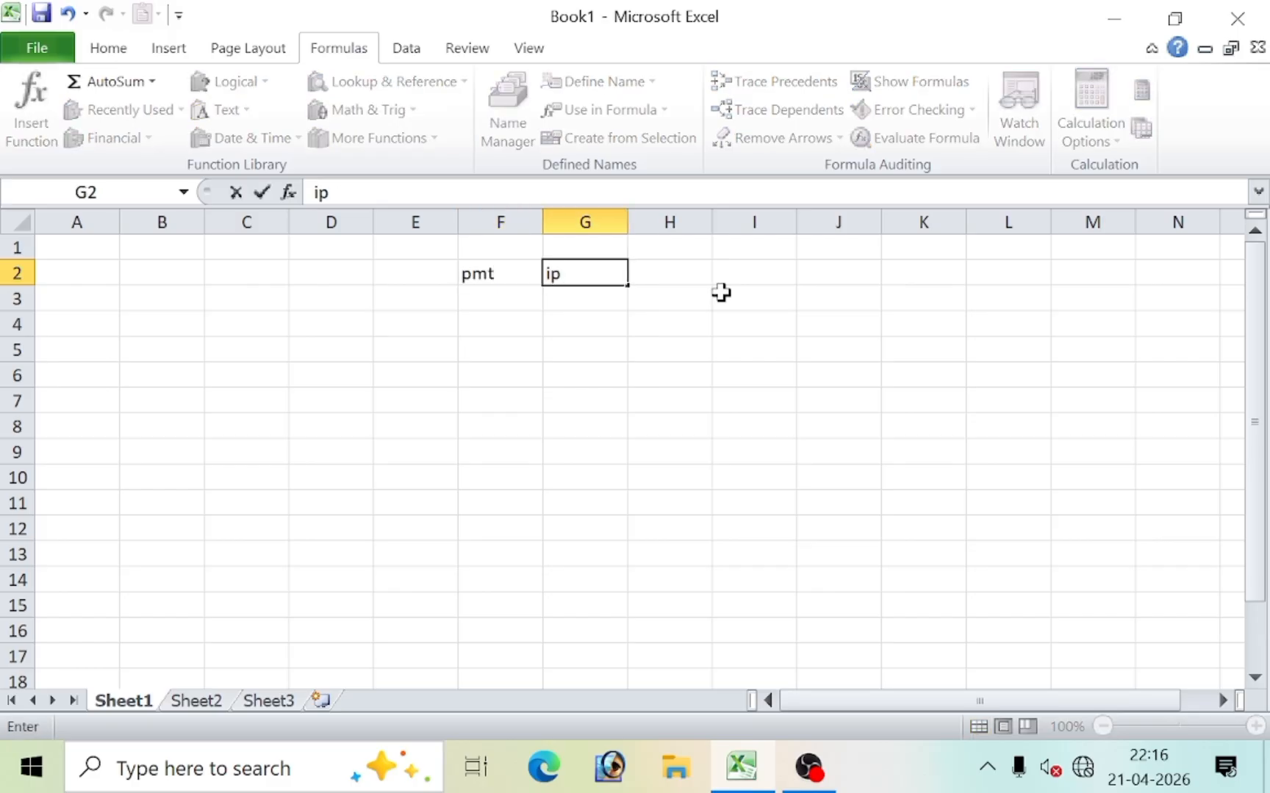
type("mt")
key("Tab")
type("ppm")
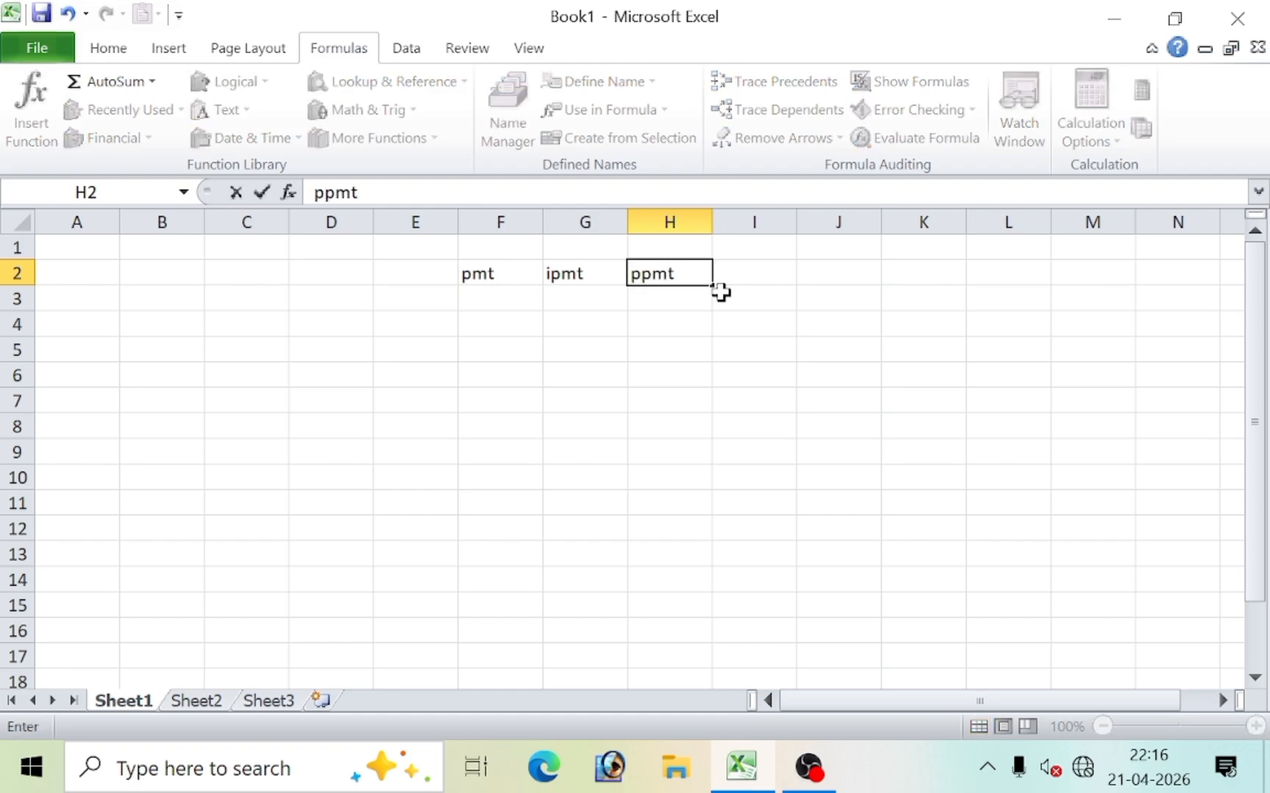
type("t")
key("Return")
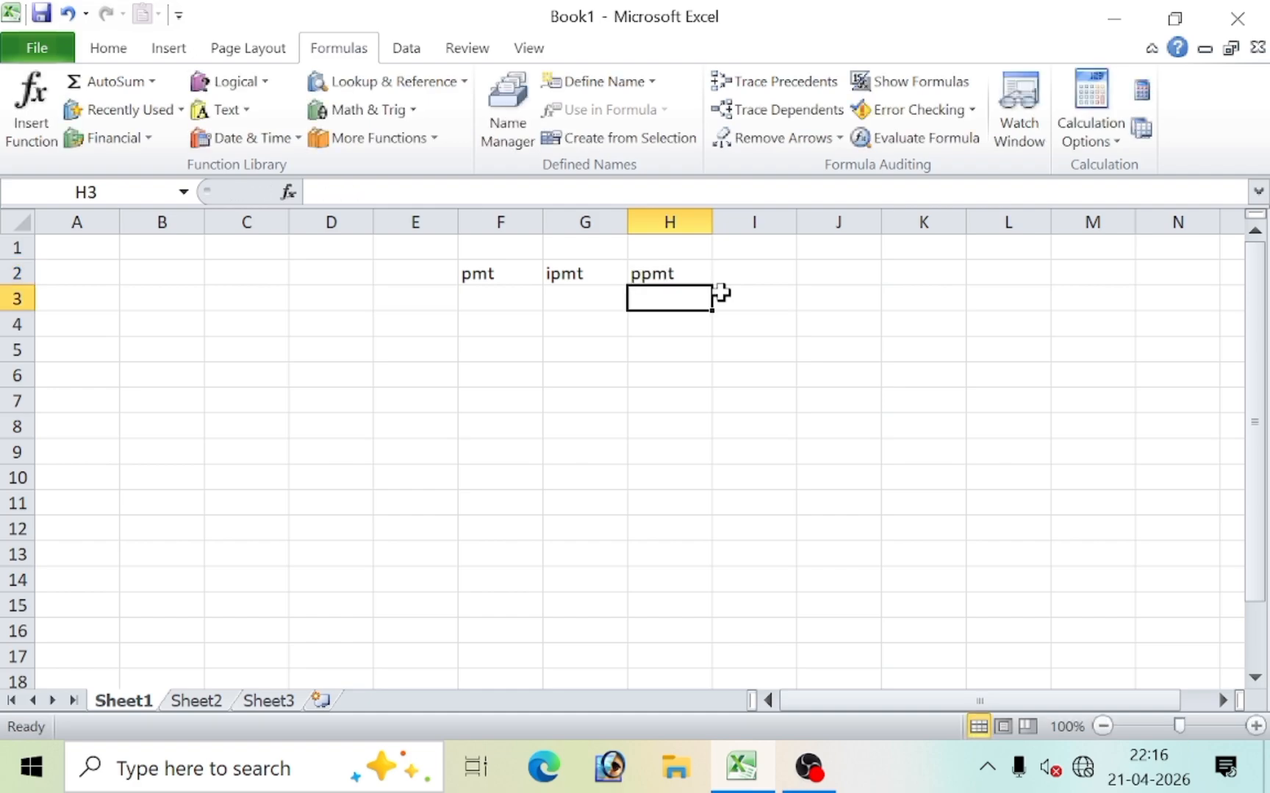
left_click(494, 298)
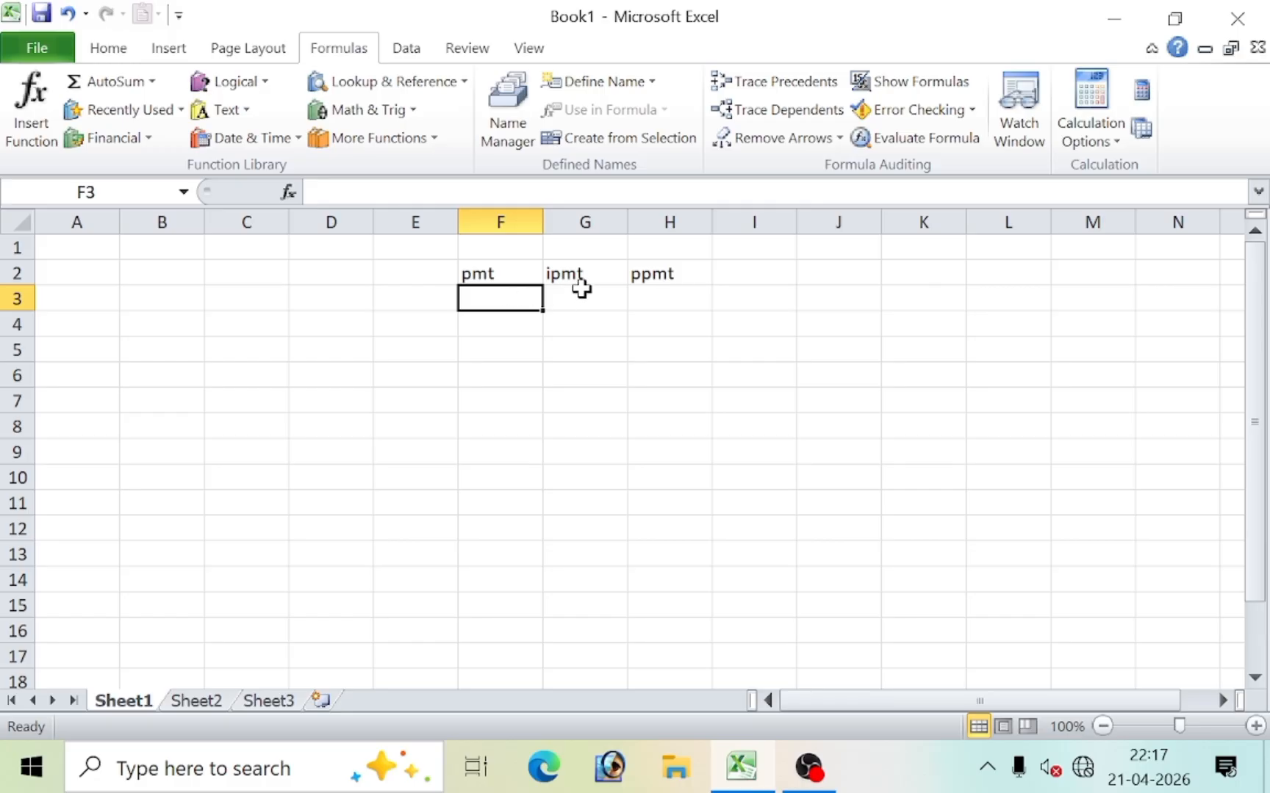
left_click(660, 278)
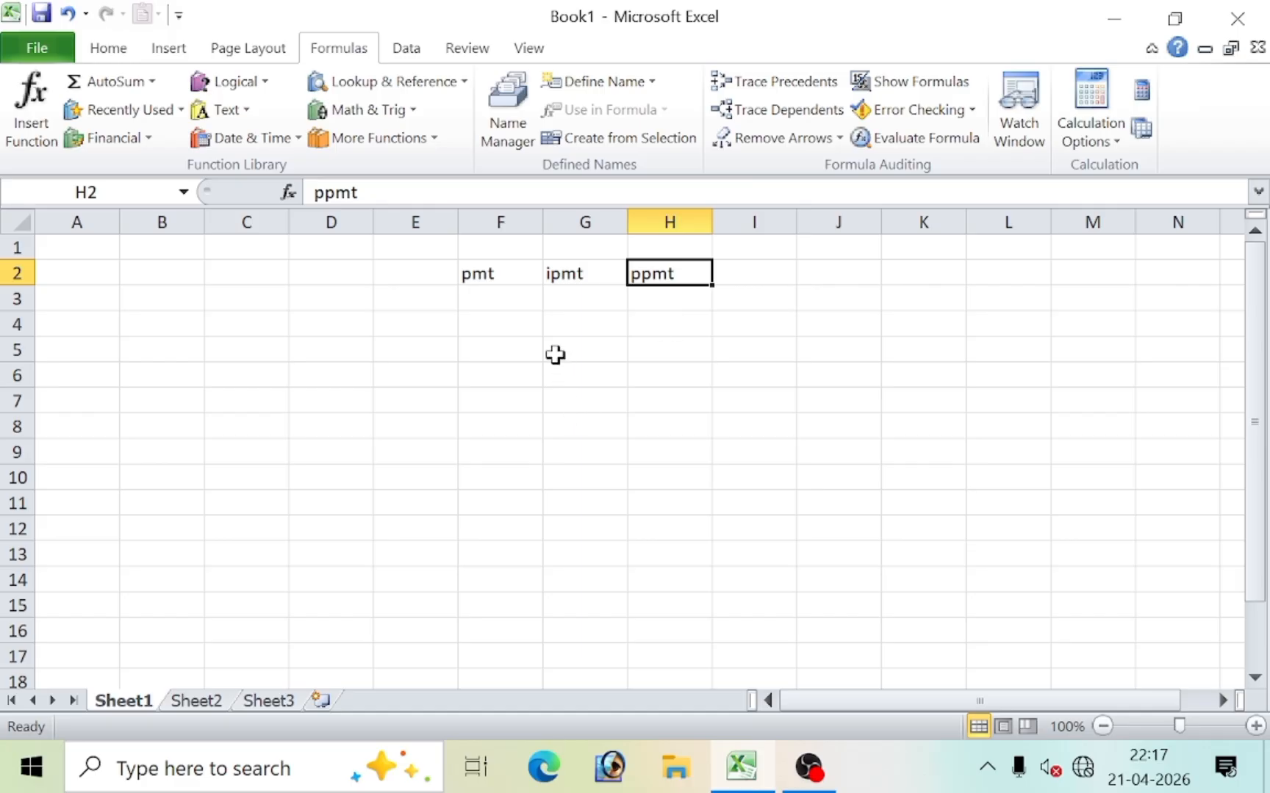
left_click(479, 276)
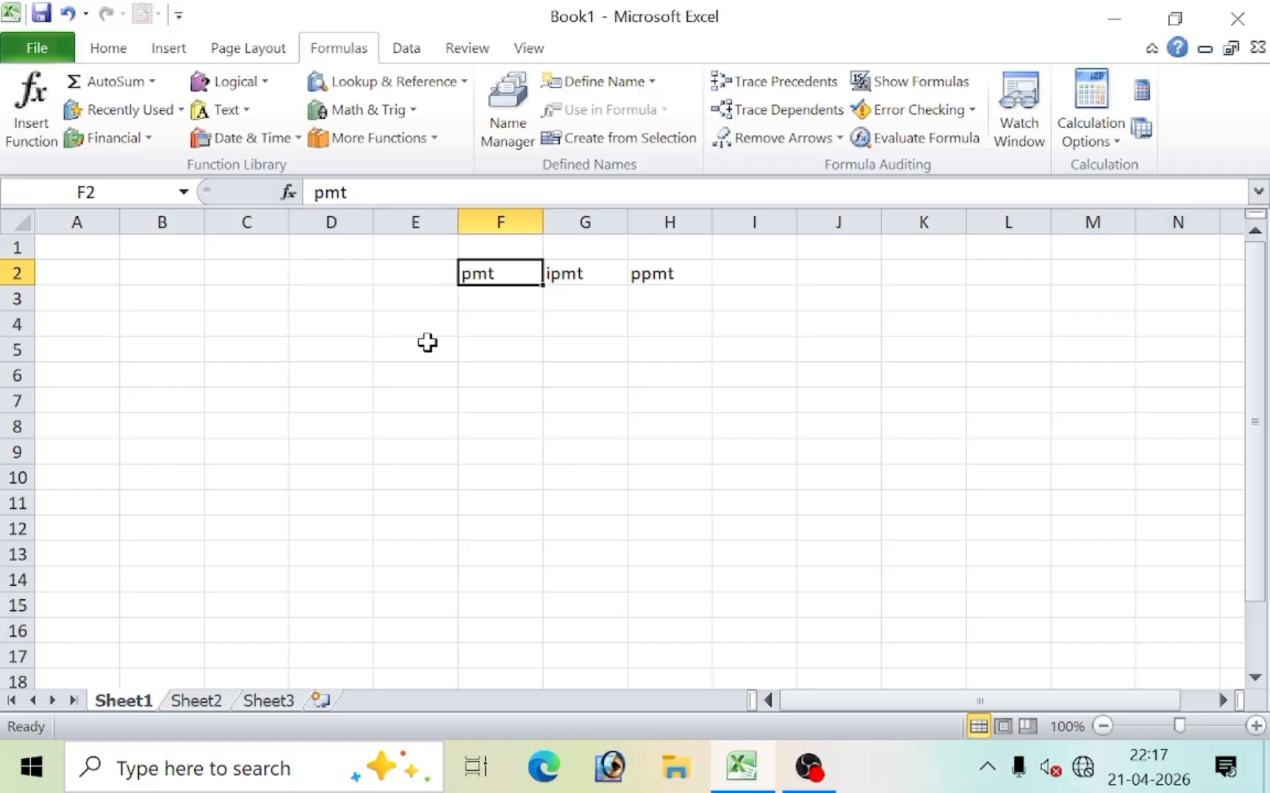
left_click(276, 299)
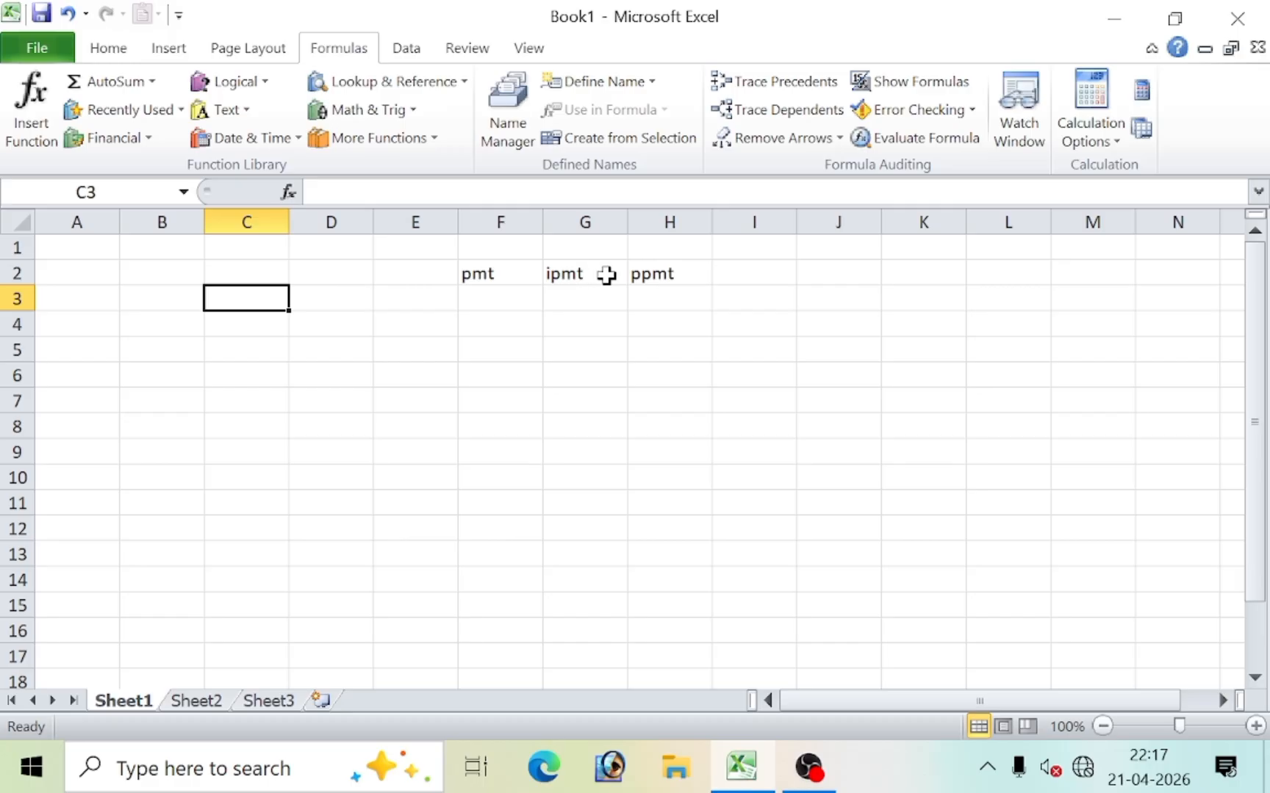
Enter the label loan in cell B2 and the loan amount 50000 in cell C2
left_click(173, 280)
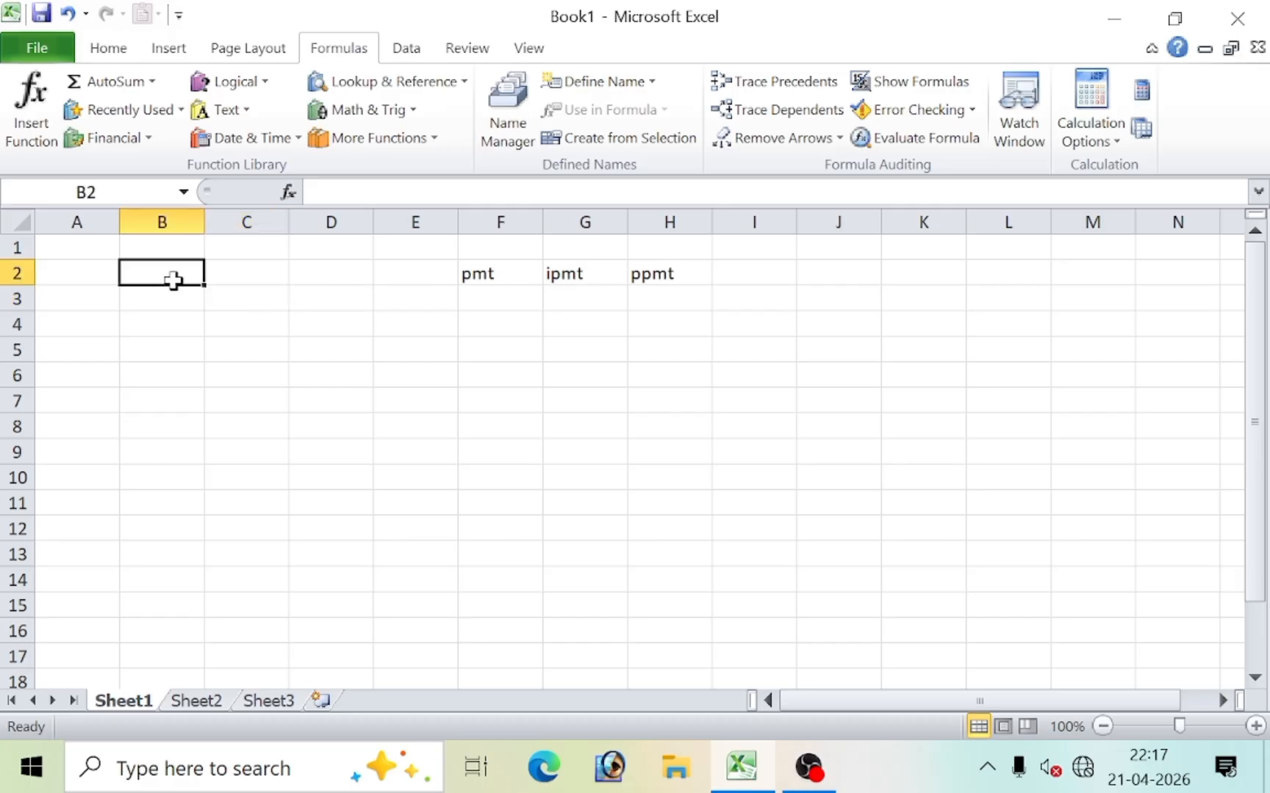
type("loan")
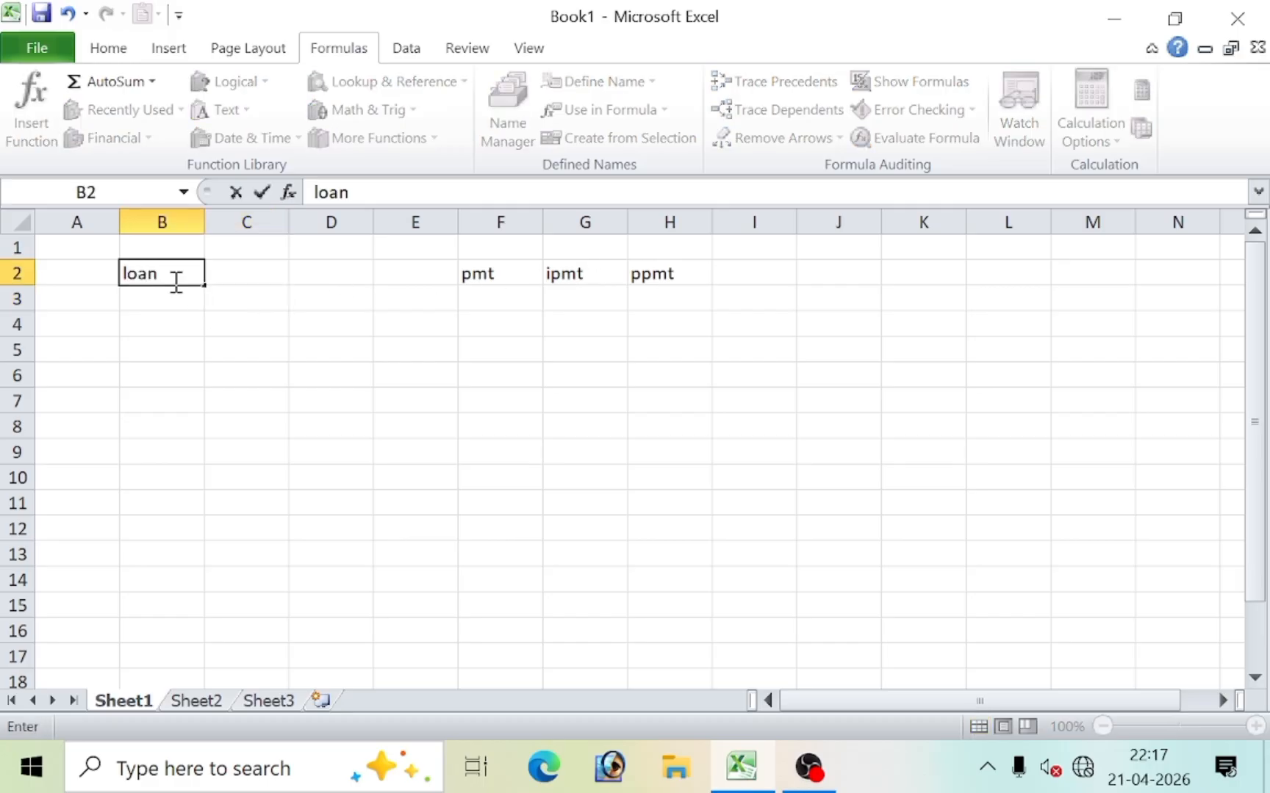
key("Tab")
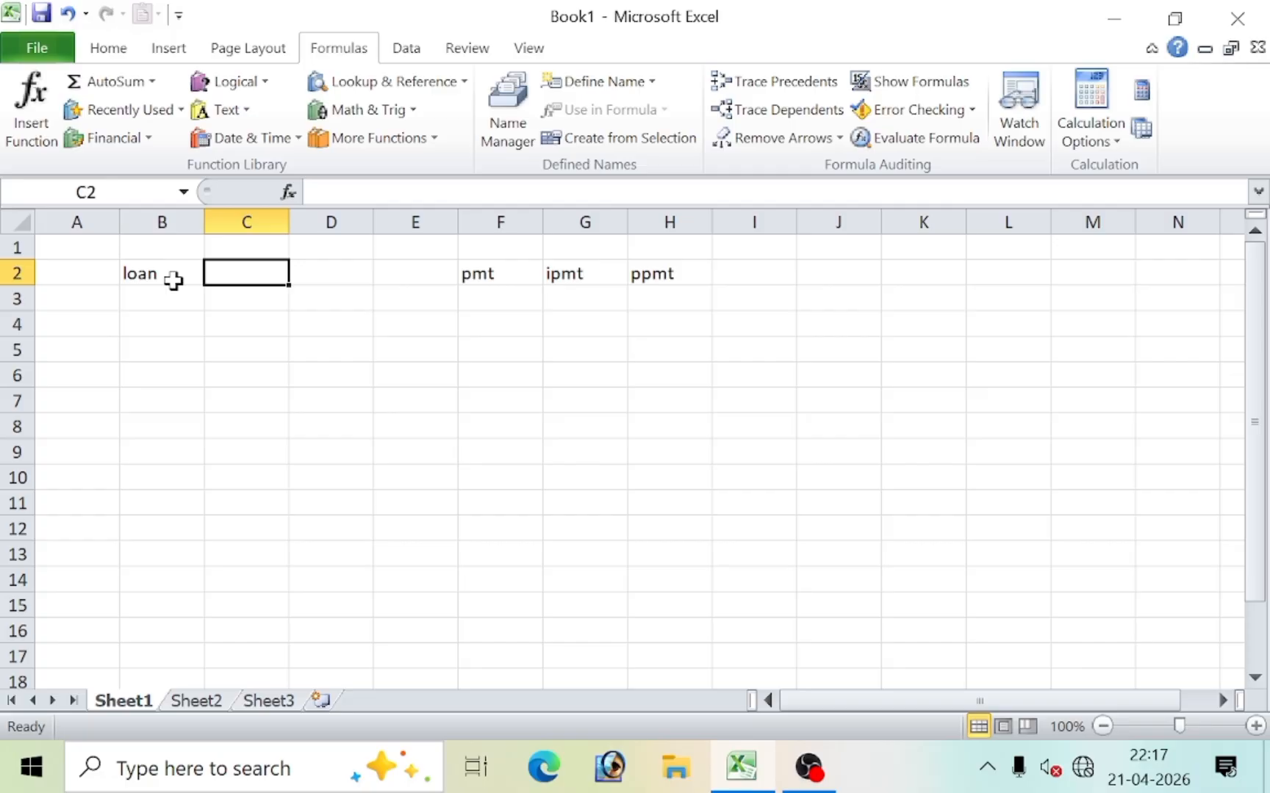
type("50000")
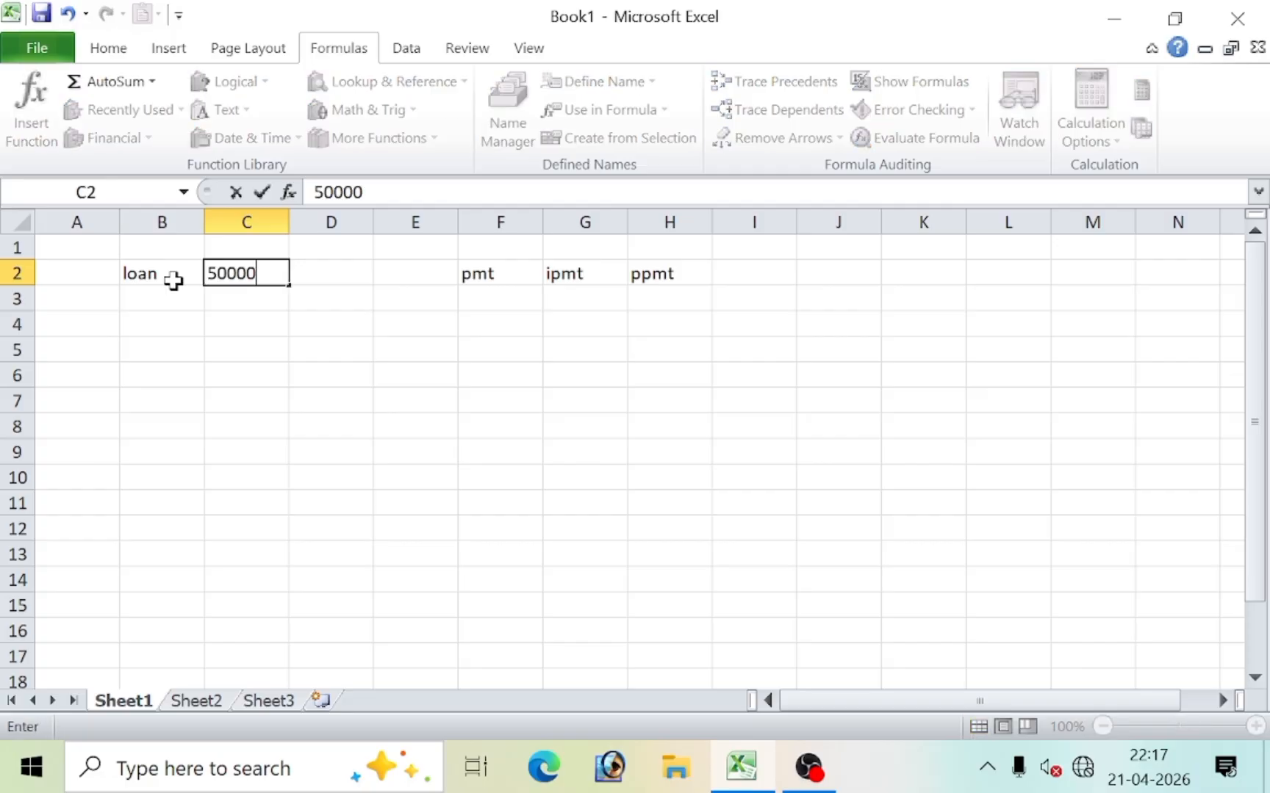
type("0")
key("Return")
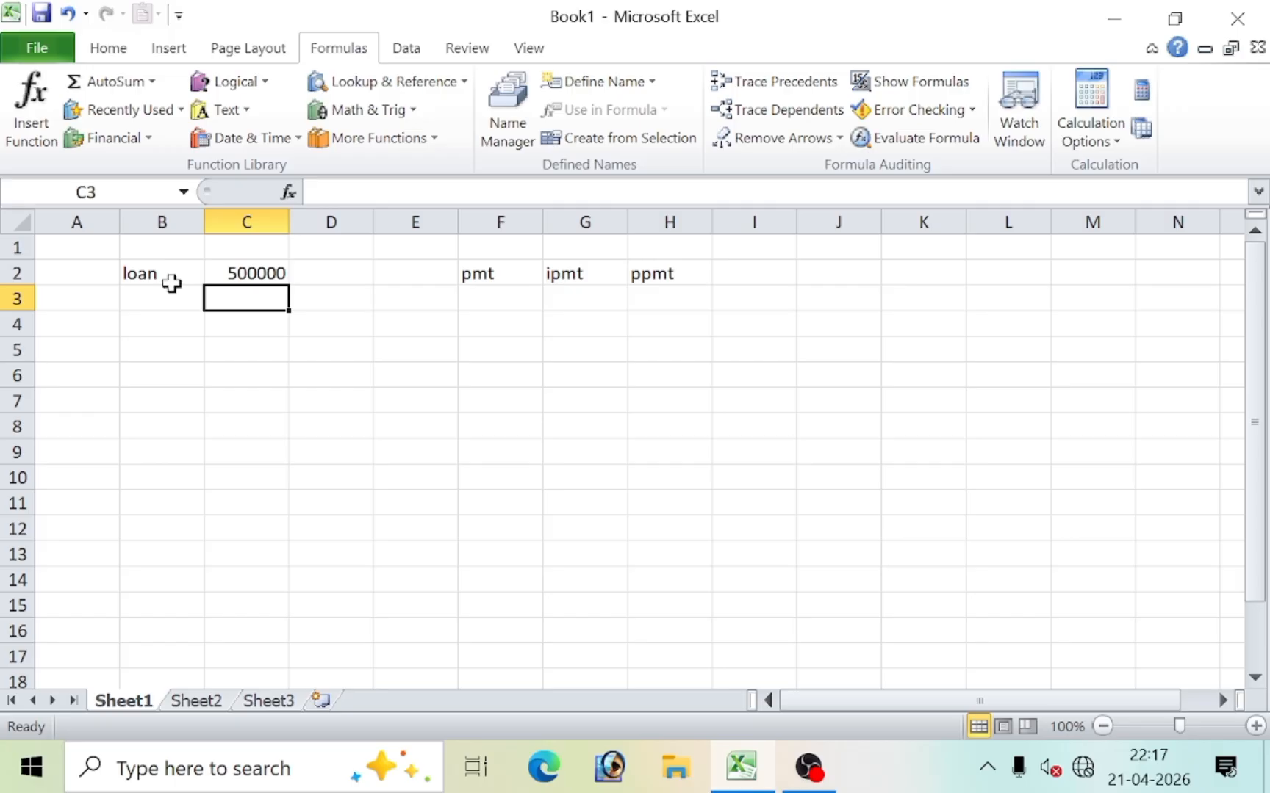
left_click(252, 273)
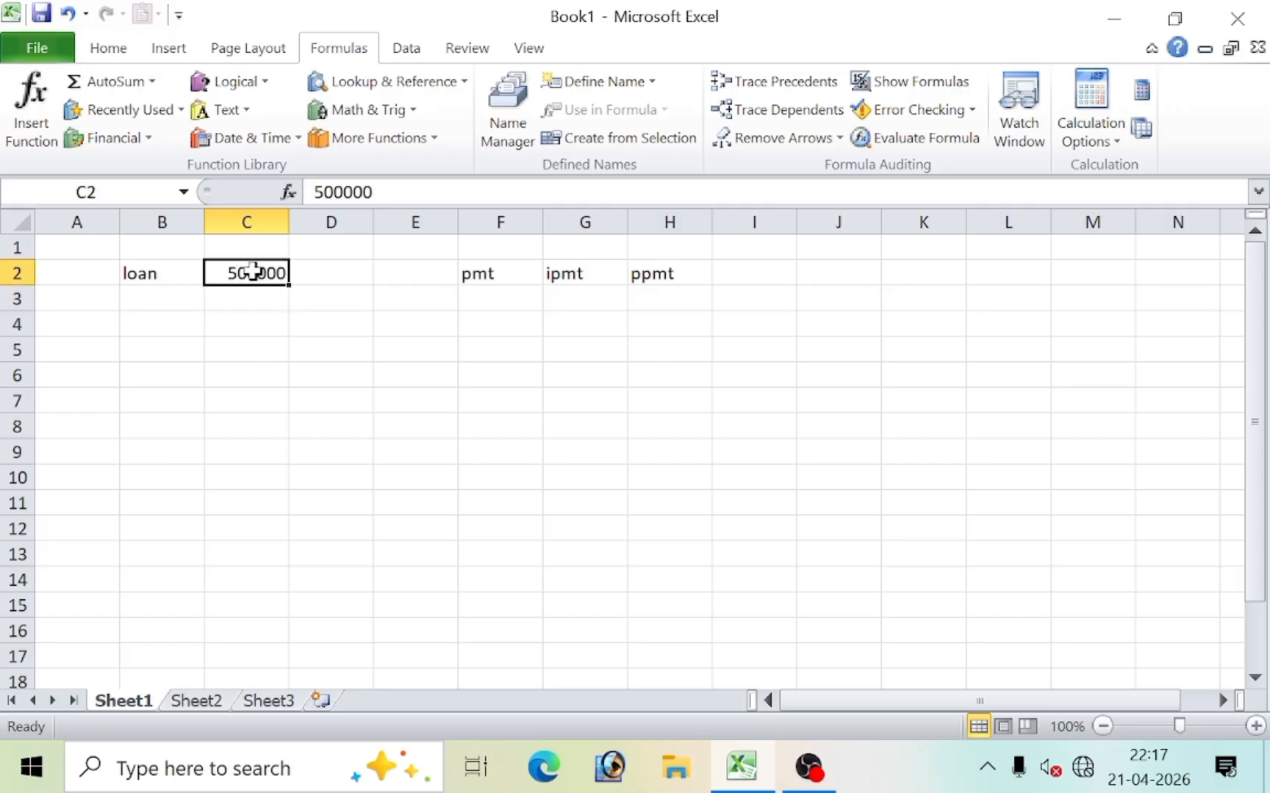
double_click(268, 273)
key("BackSpace")
key("Return")
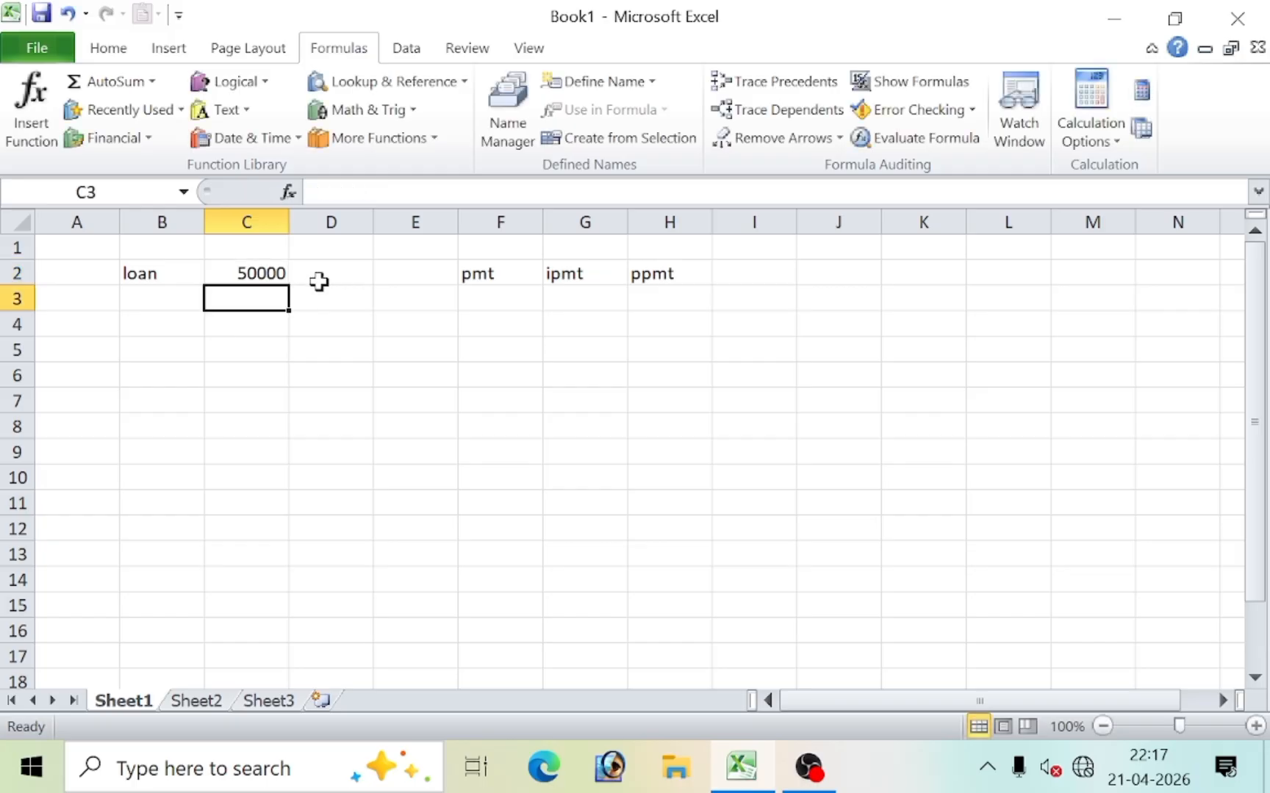
Enter the label interest in cell B3 and the rate 7% in cell C3
left_click(156, 297)
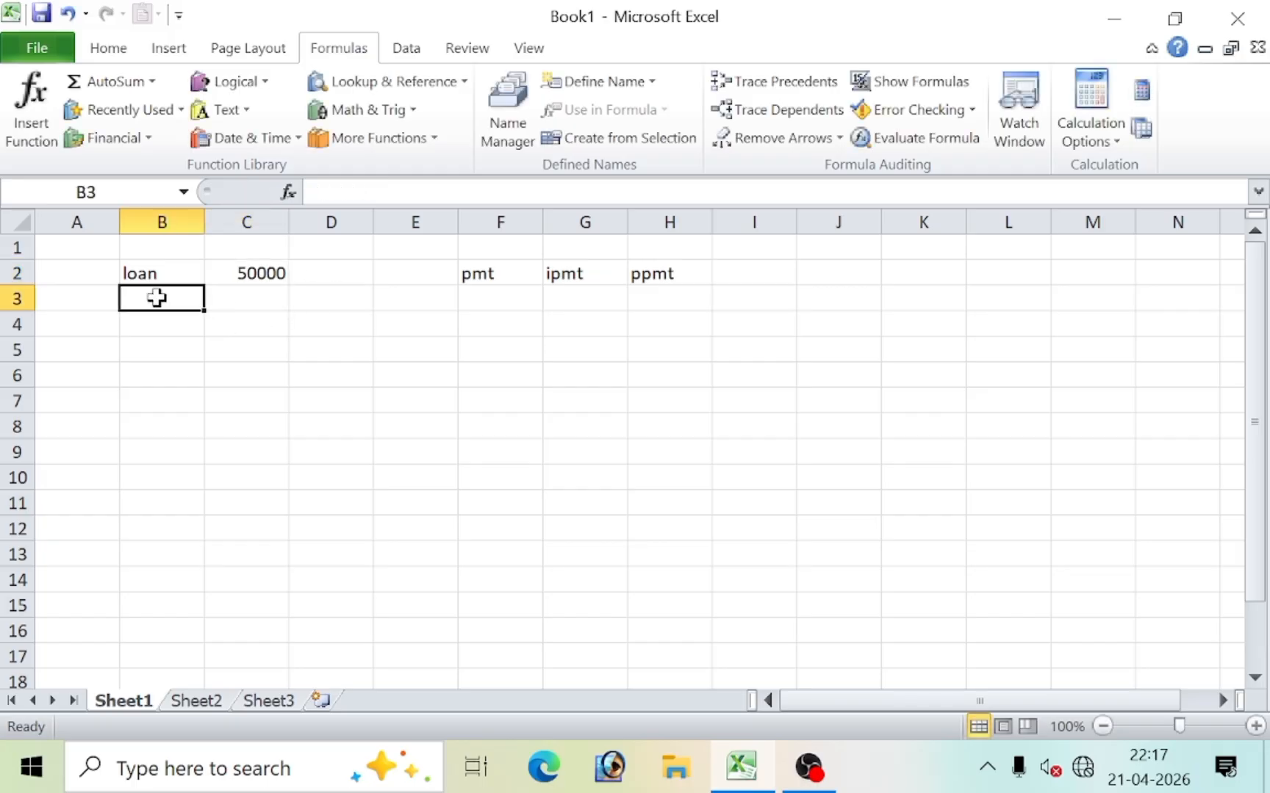
type("int")
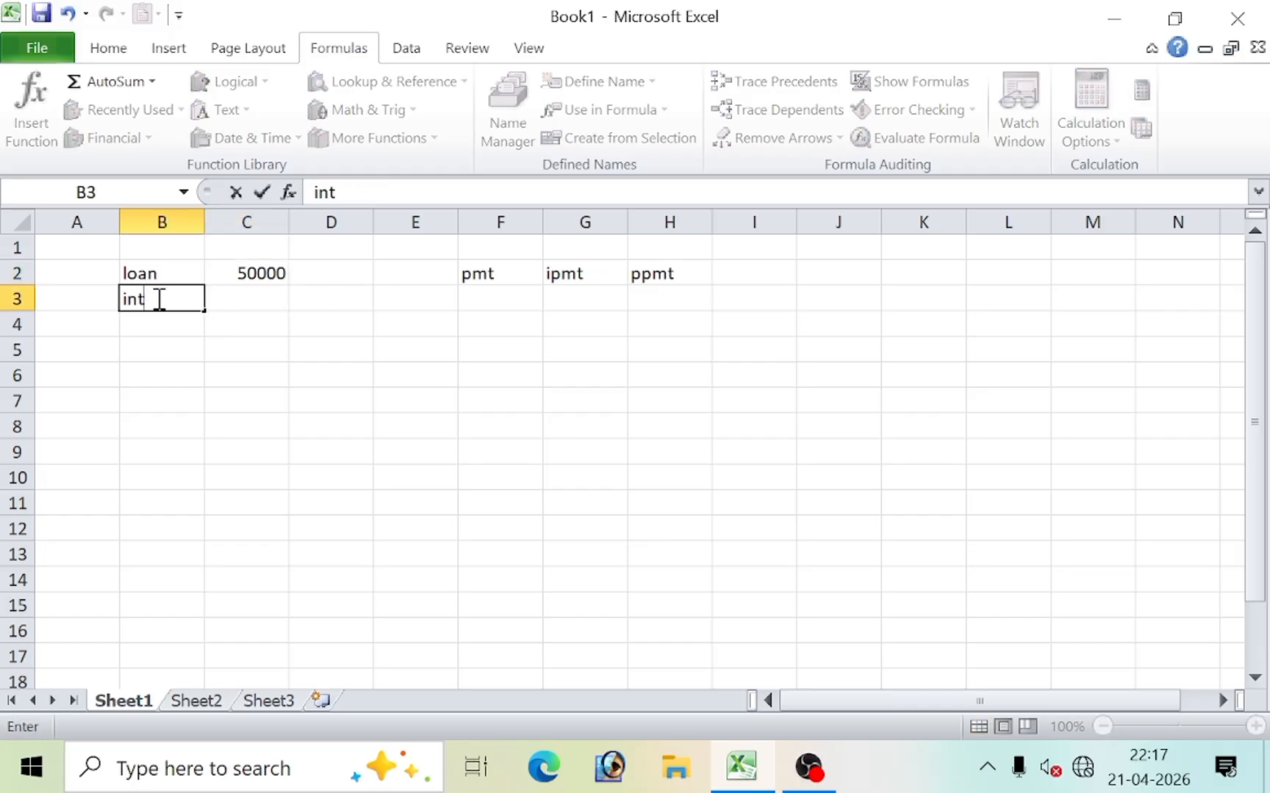
type("erest")
key("Tab")
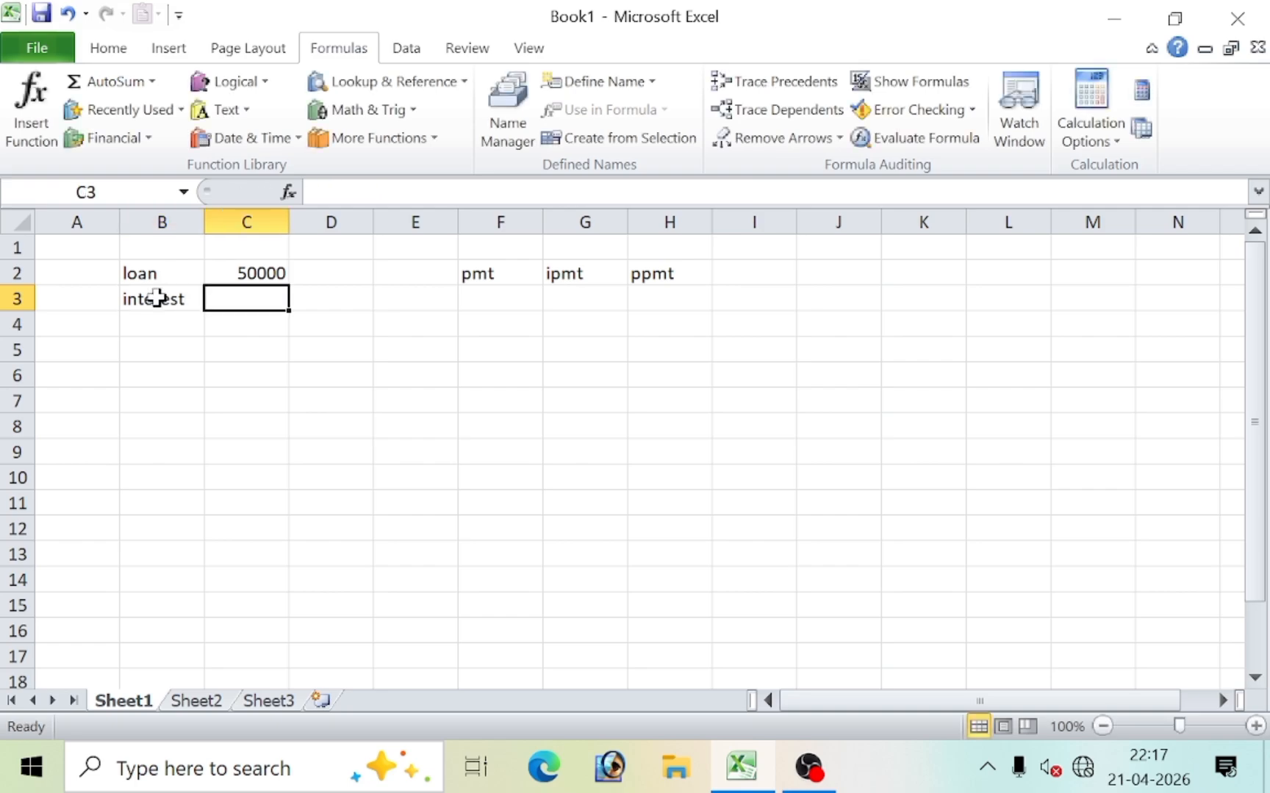
type("7%")
key("Return")
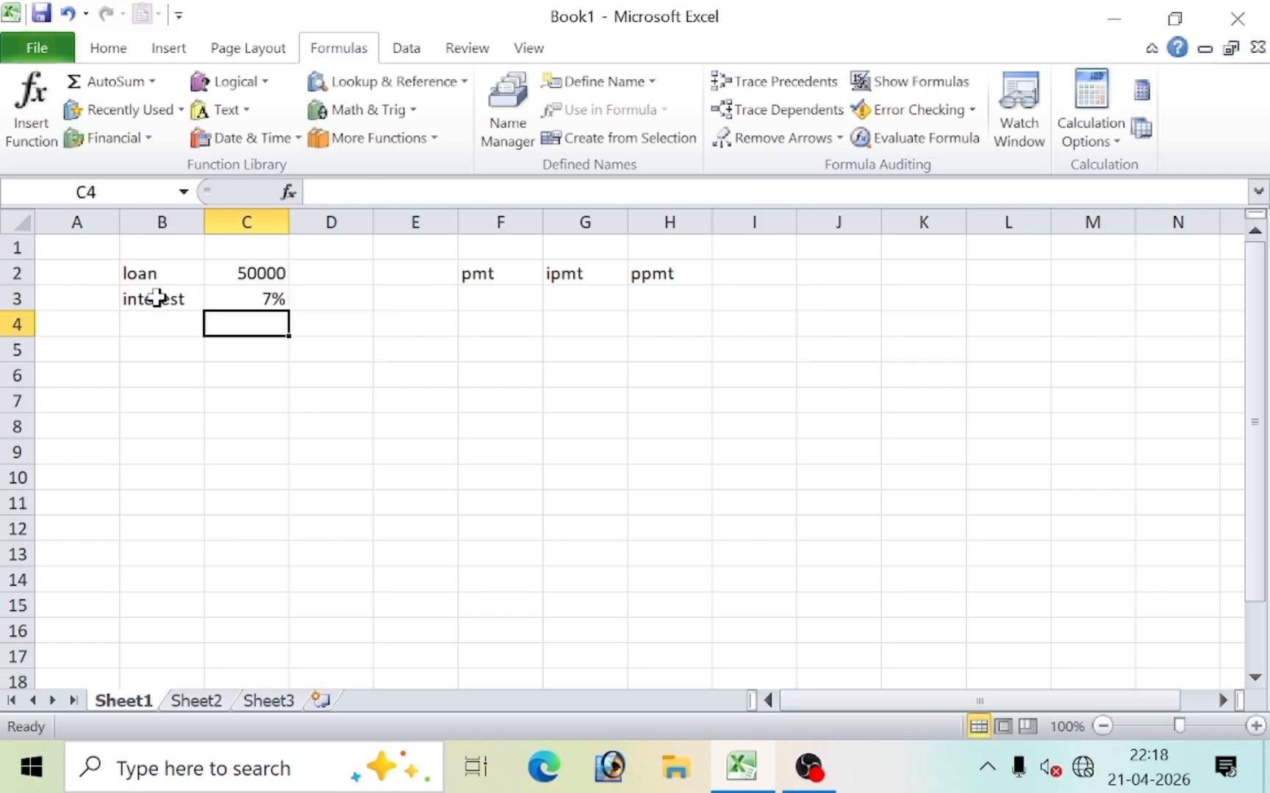
Enter the label year in cell B4 and the value 1 in cell C4
key("Left")
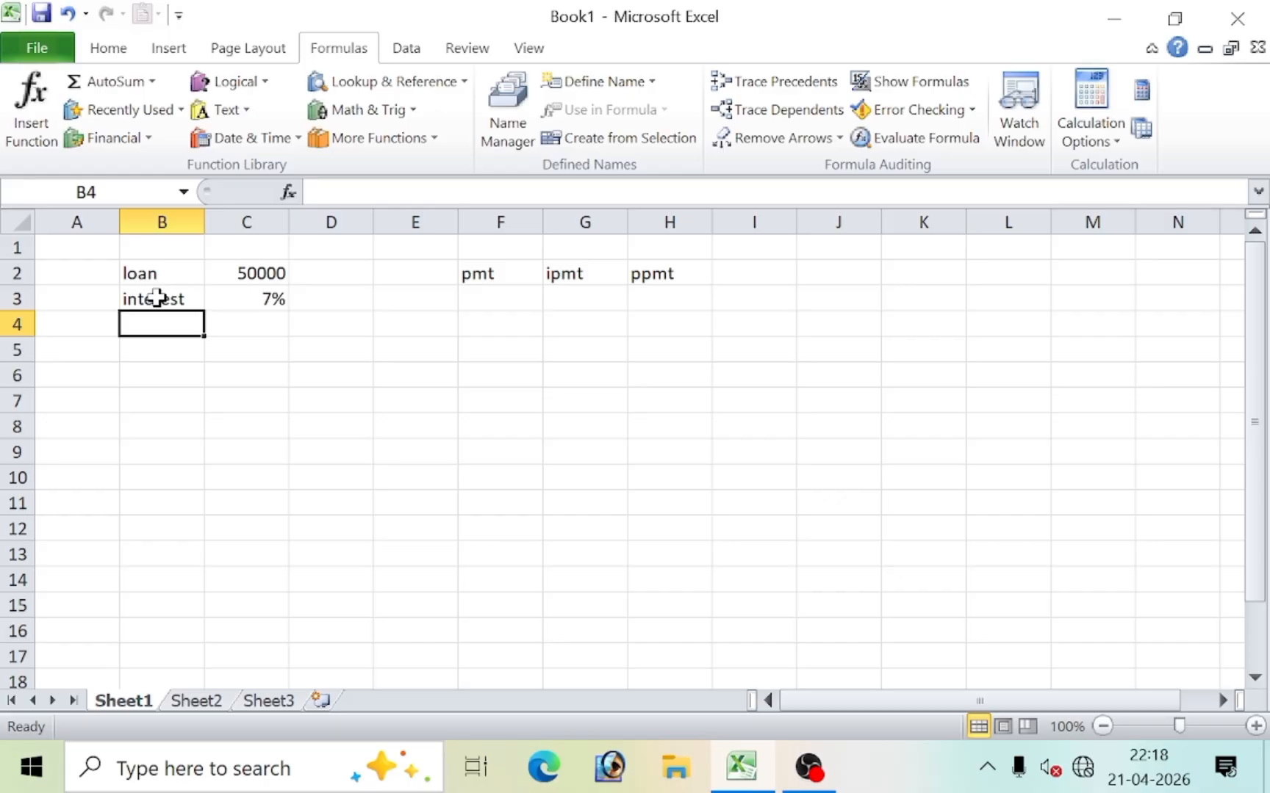
type("year")
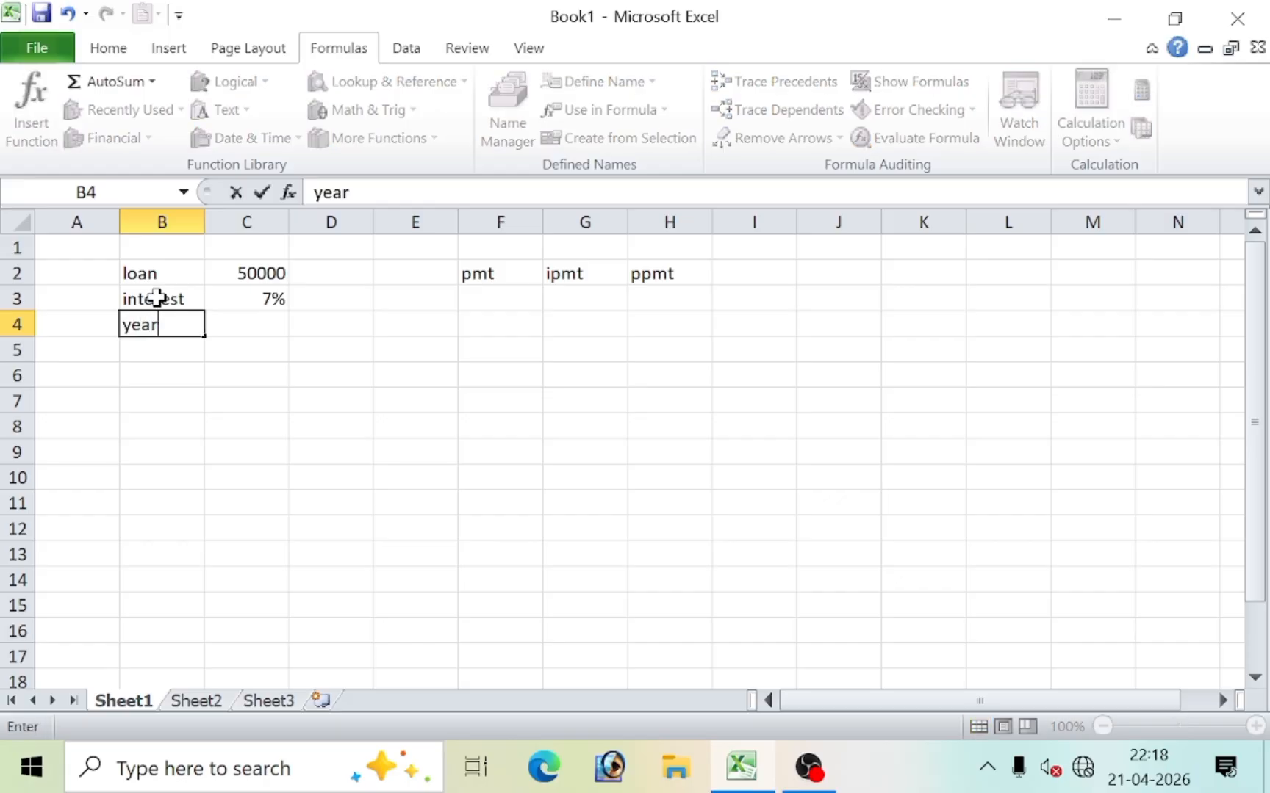
key("Tab")
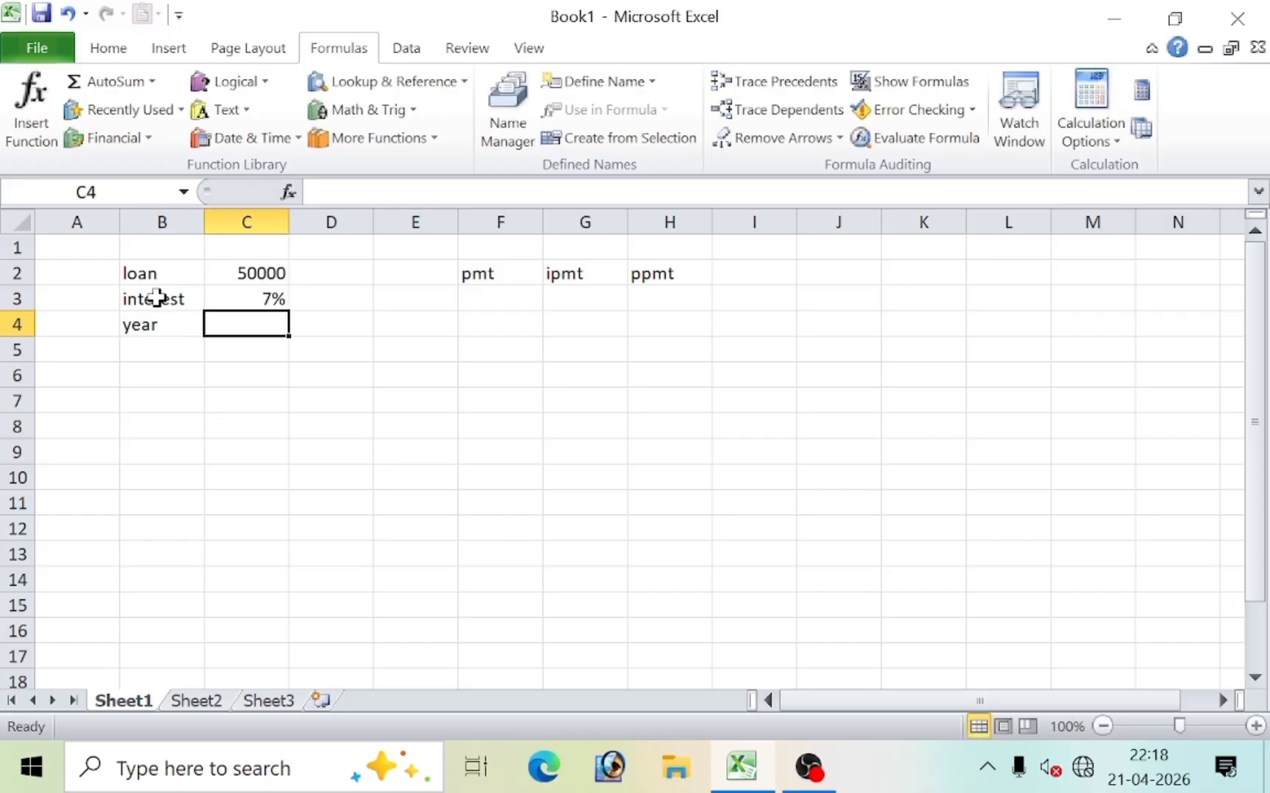
type("1")
left_click(317, 507)
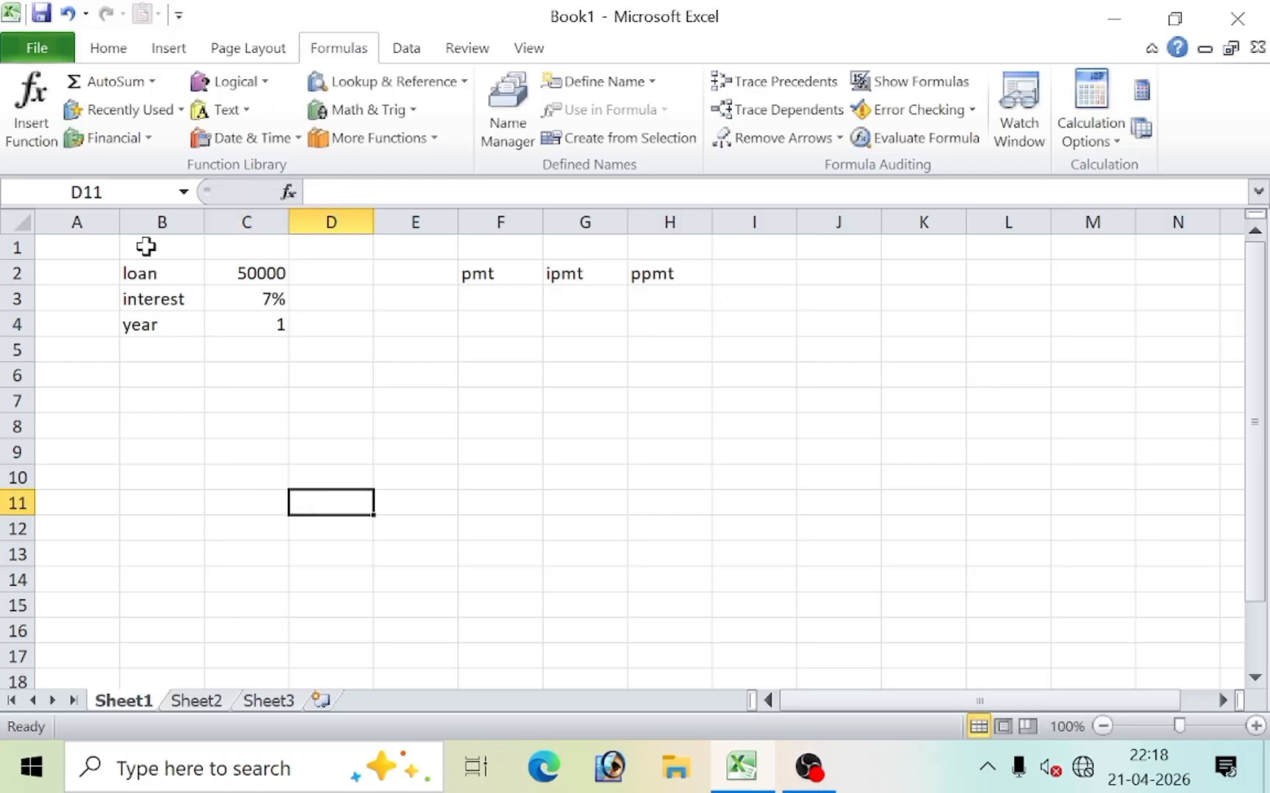
Format the loan table B2:C4 with a yellow fill, red font and all borders
left_click_drag(144, 271, 250, 332)
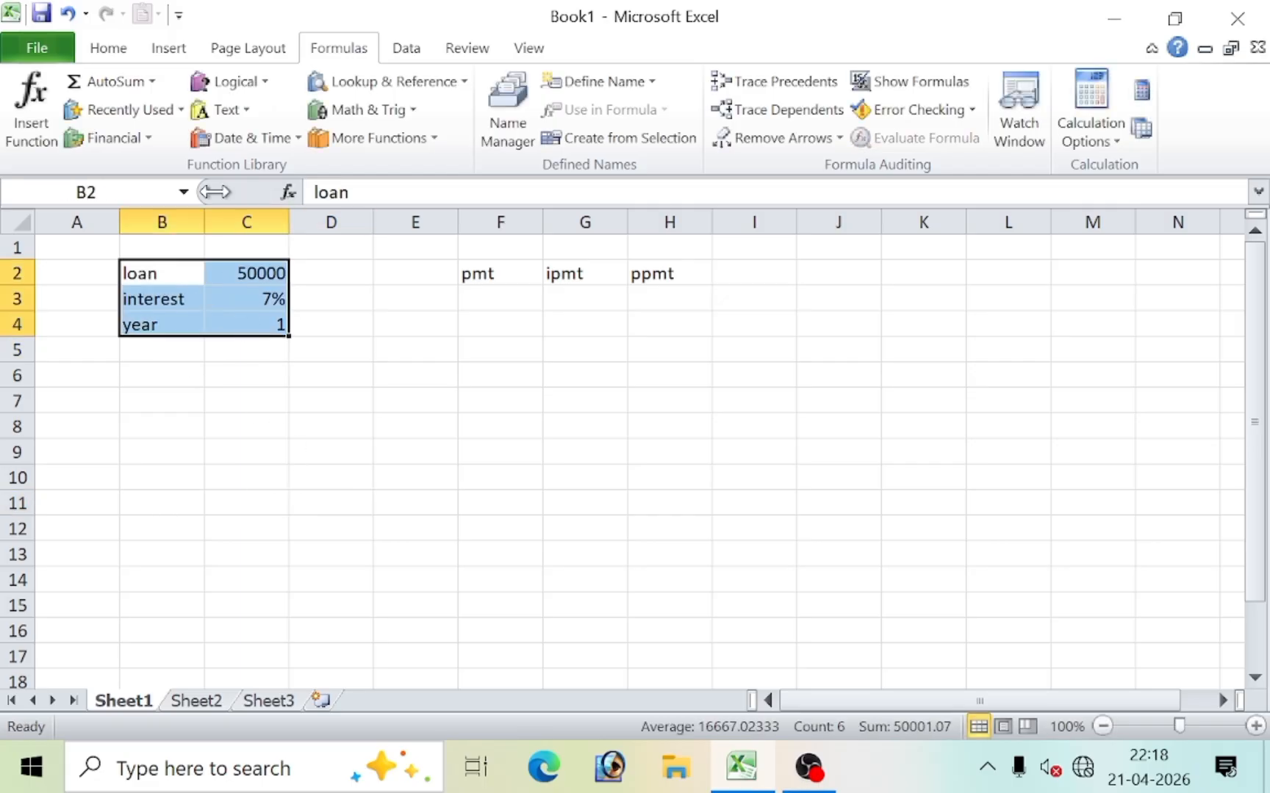
left_click(111, 49)
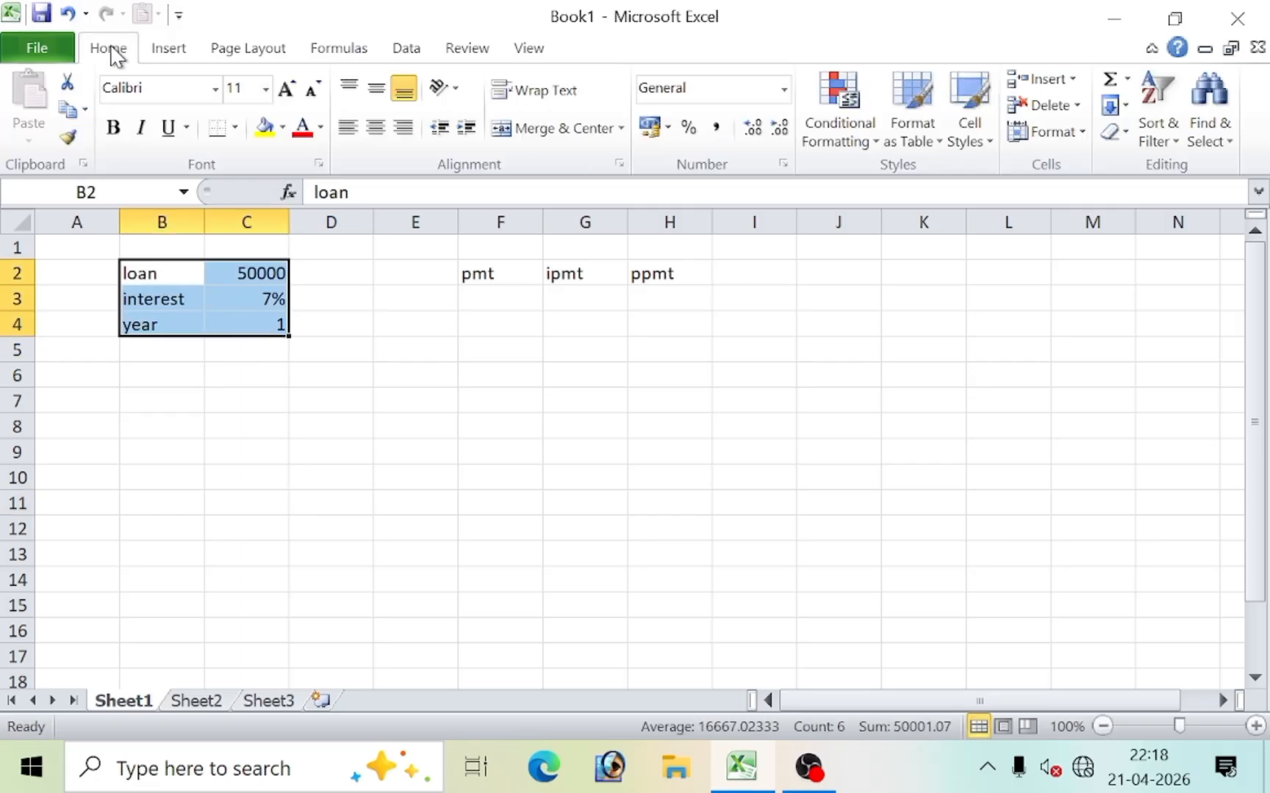
left_click(263, 126)
left_click(312, 131)
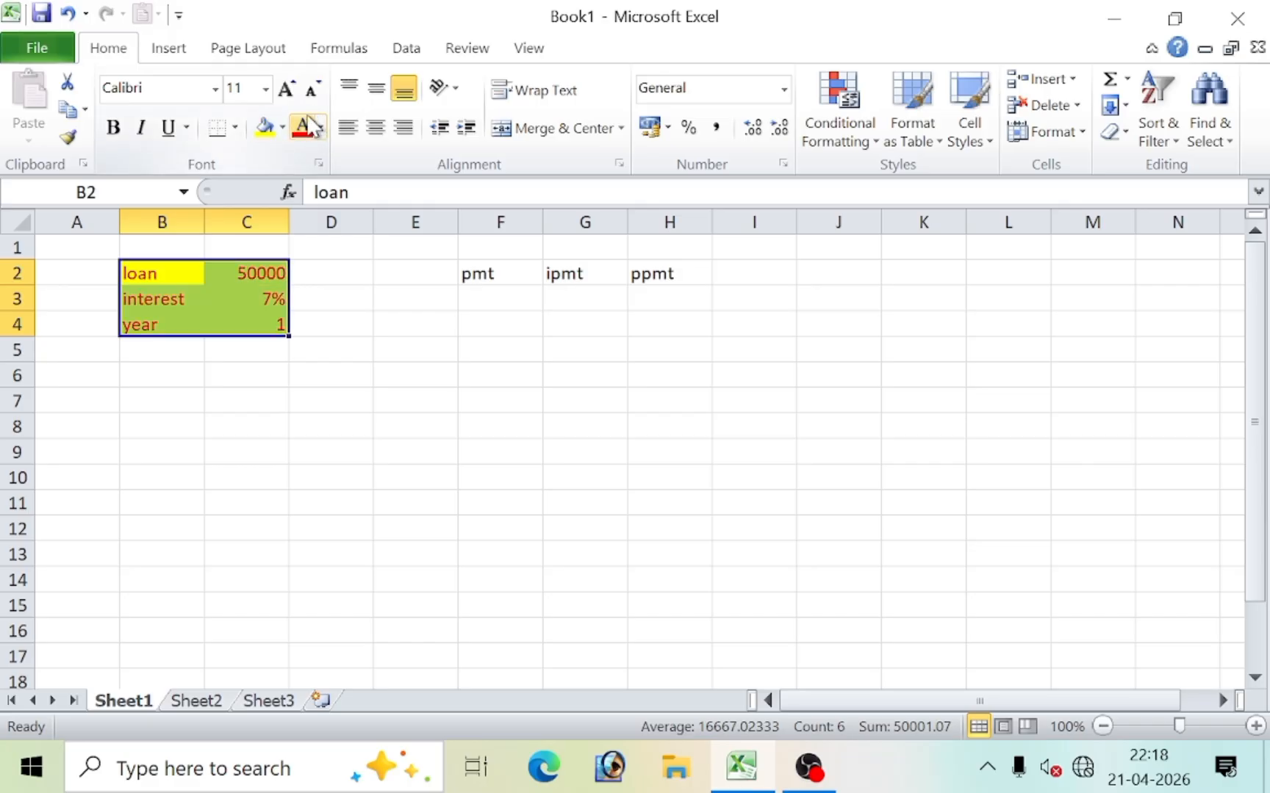
left_click(235, 131)
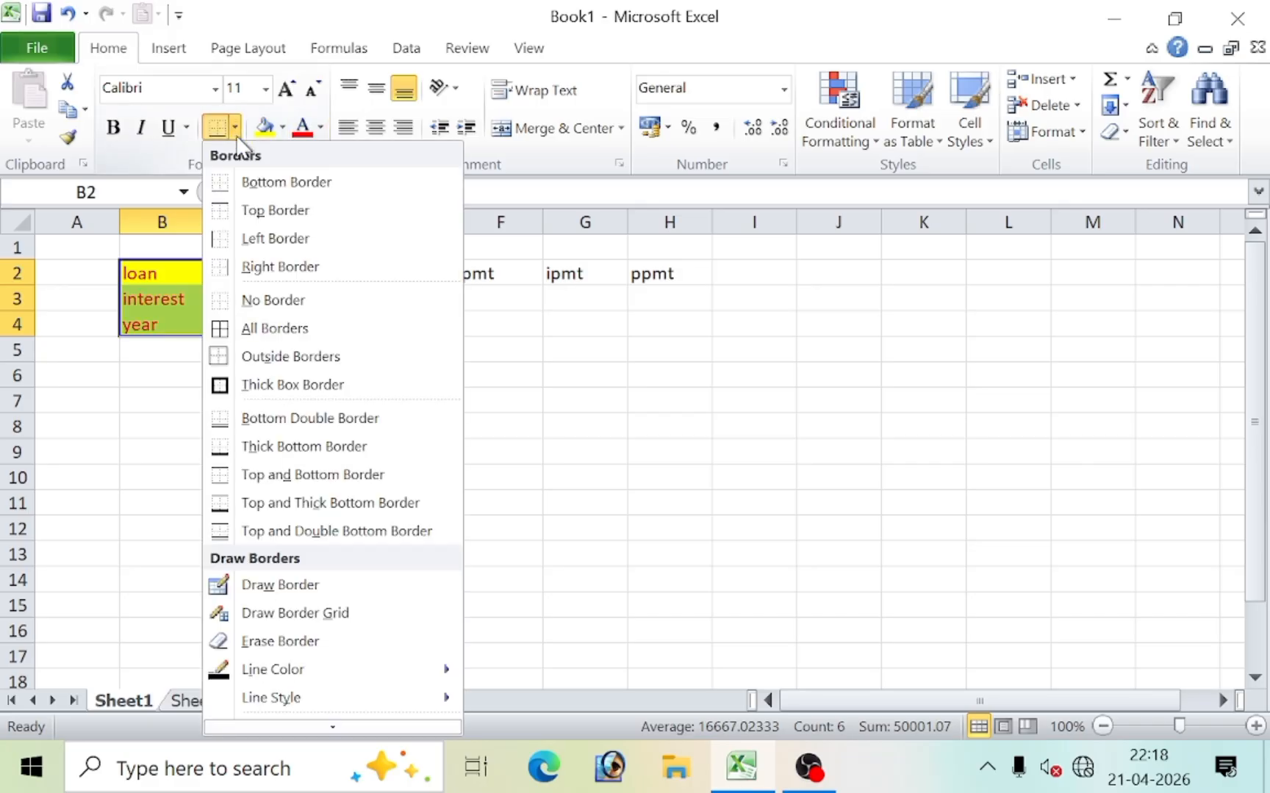
left_click(342, 329)
left_click(510, 351)
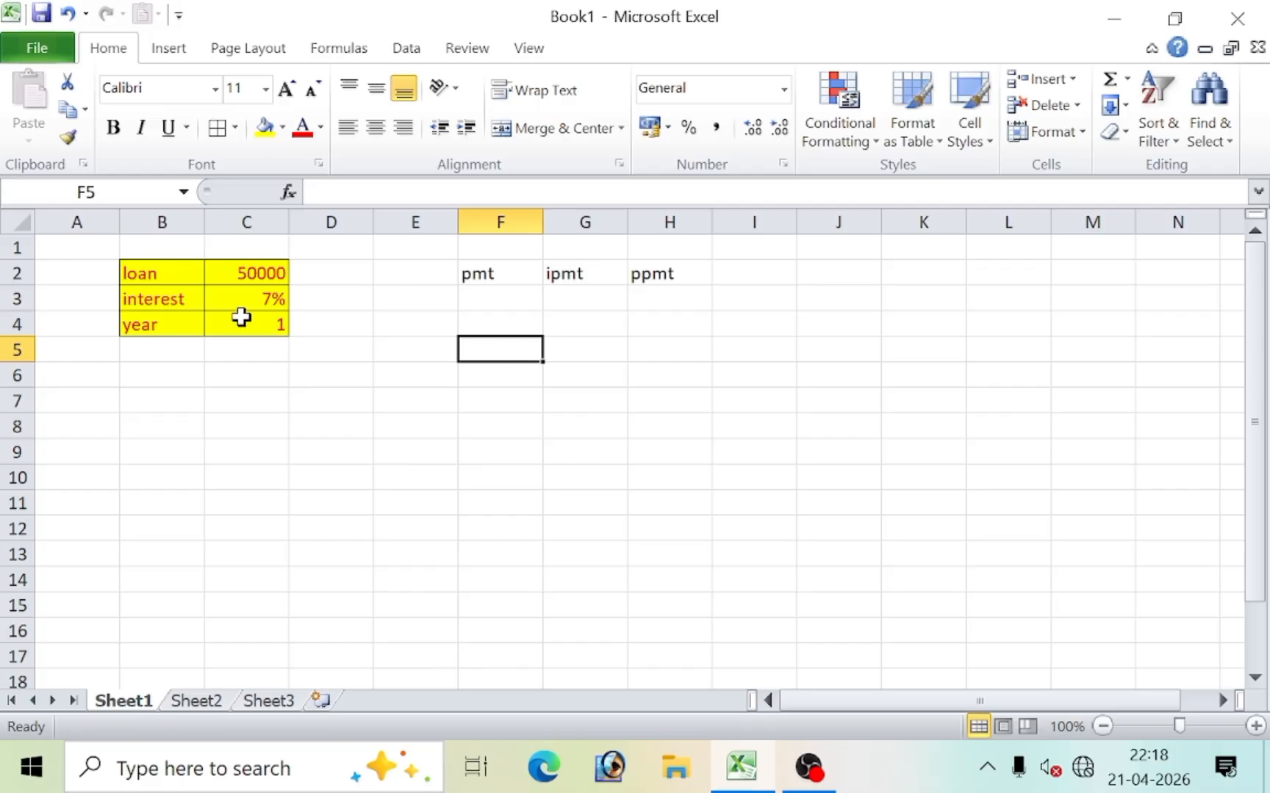
Review the loan, interest and year labels and their values in B2:C4
left_click(176, 266)
left_click(245, 277)
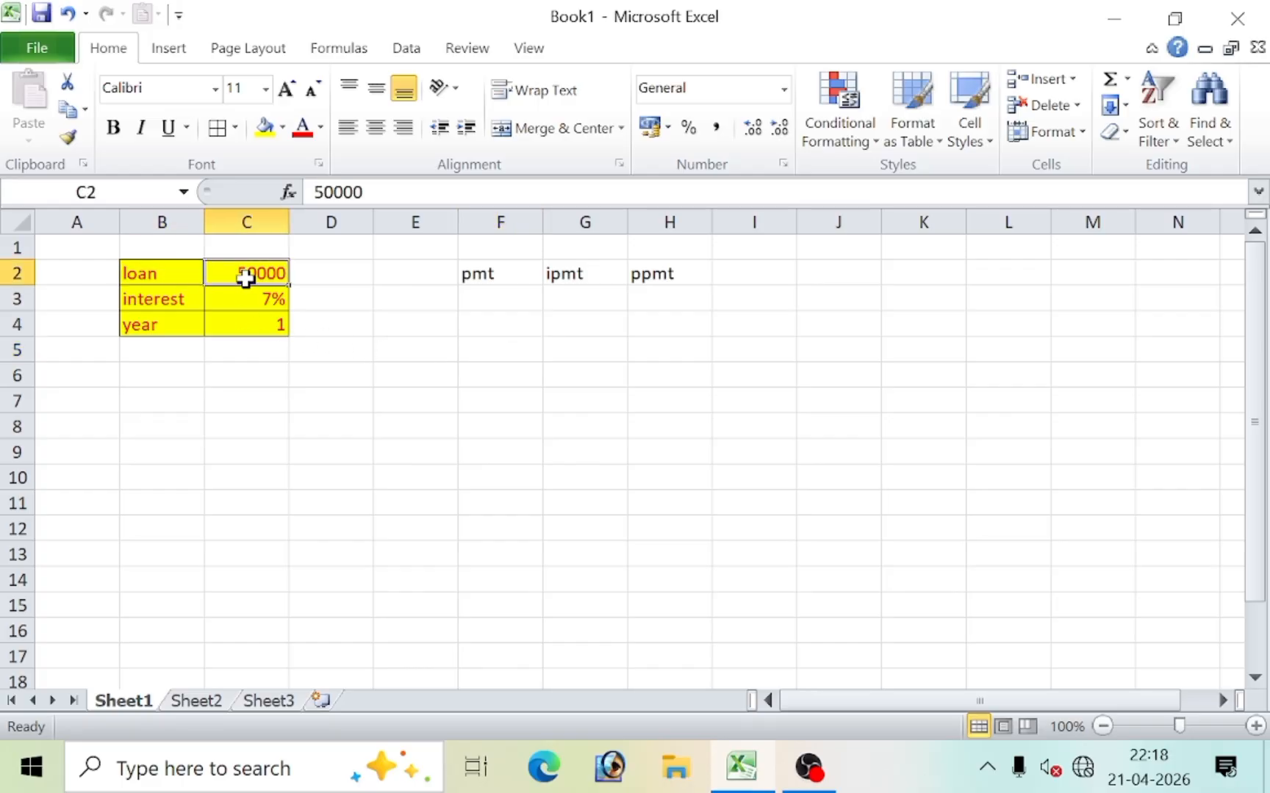
left_click(151, 297)
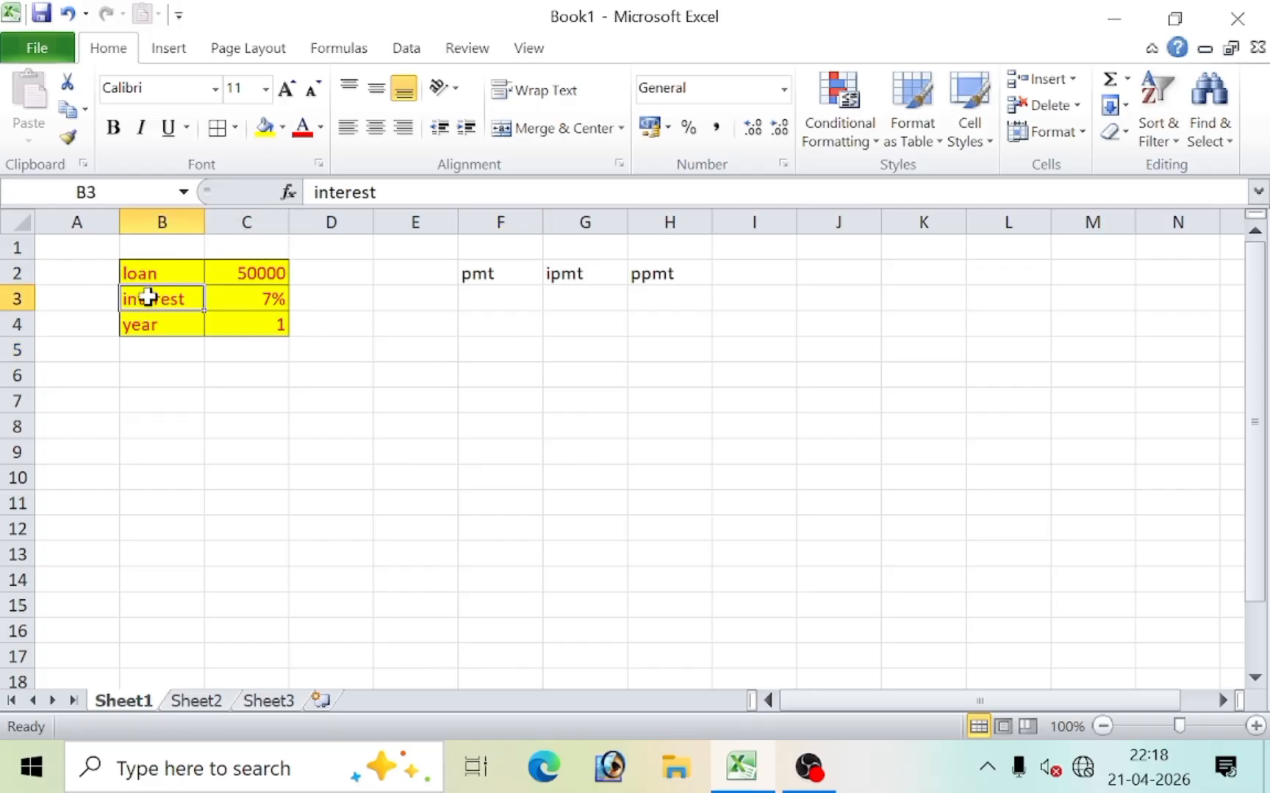
left_click(237, 299)
left_click(153, 330)
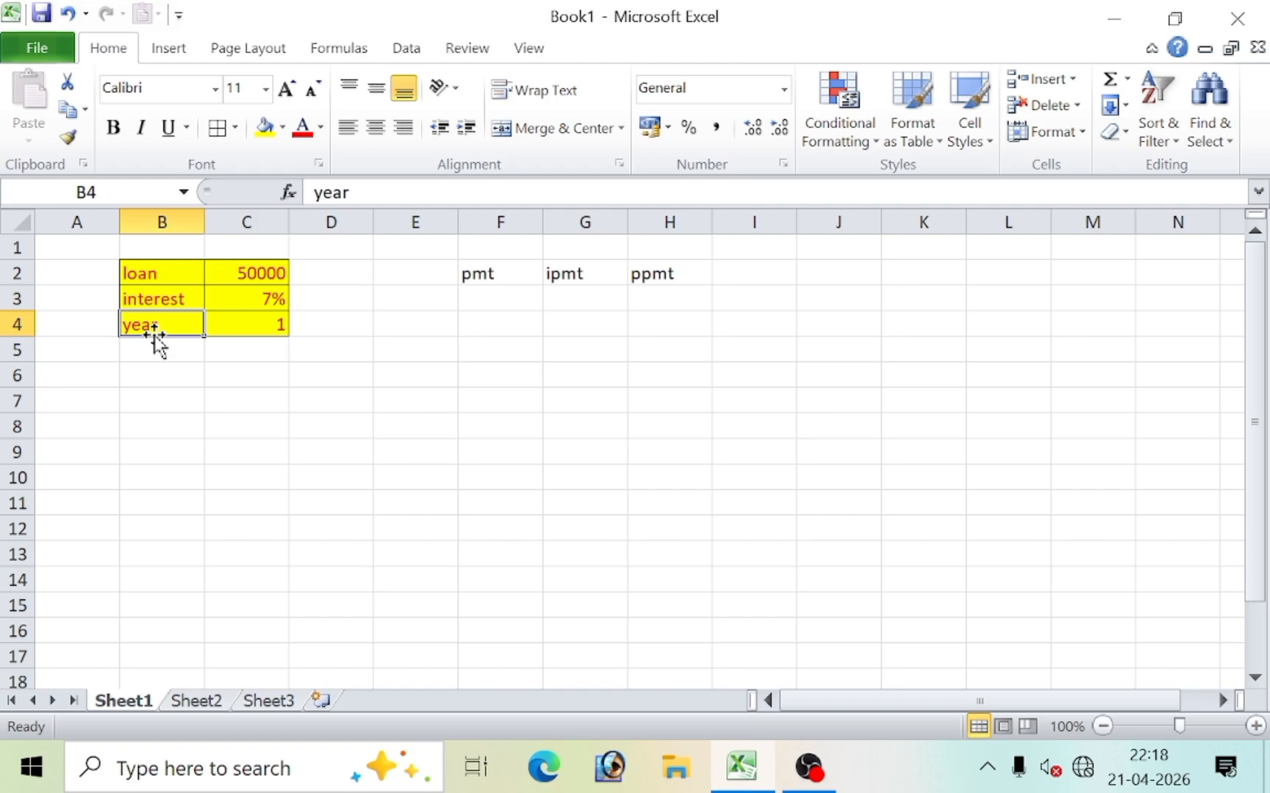
left_click(249, 332)
left_click(336, 428)
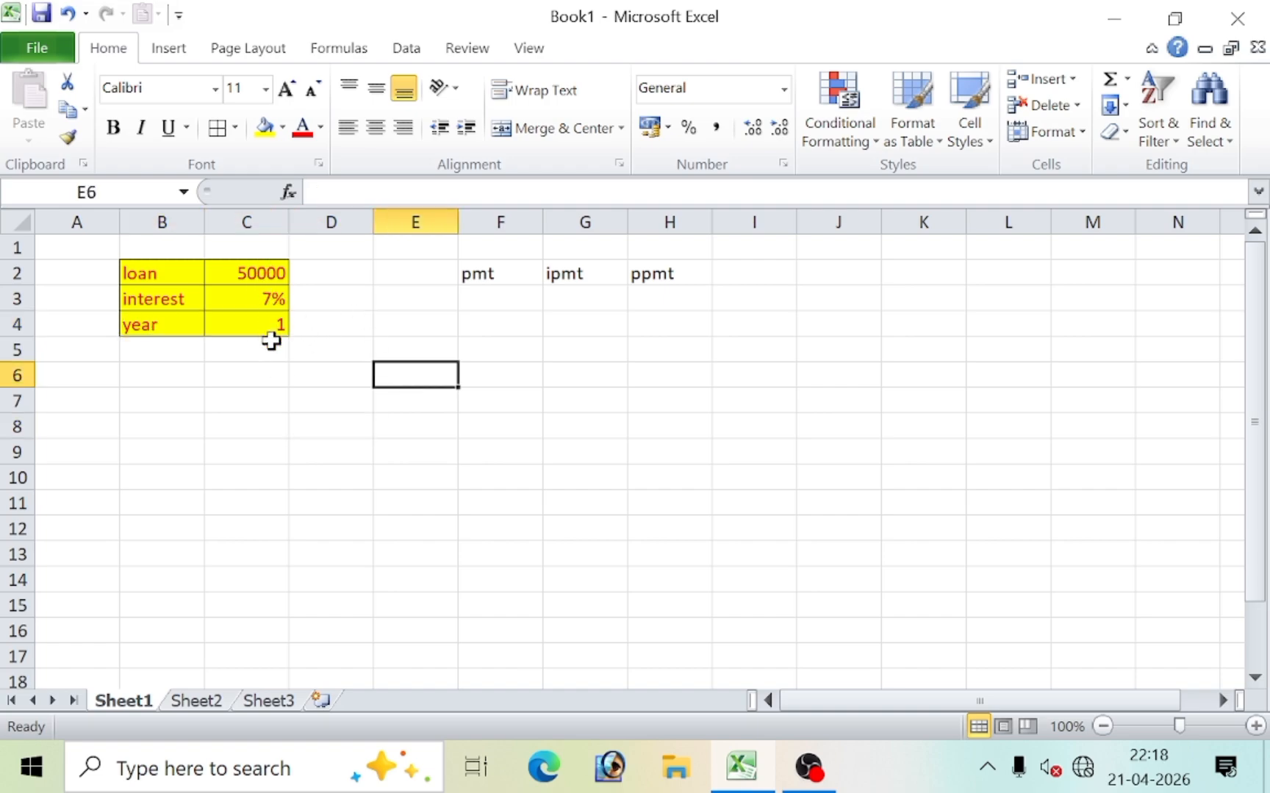
Enter the label month in cell B7
left_click(166, 408)
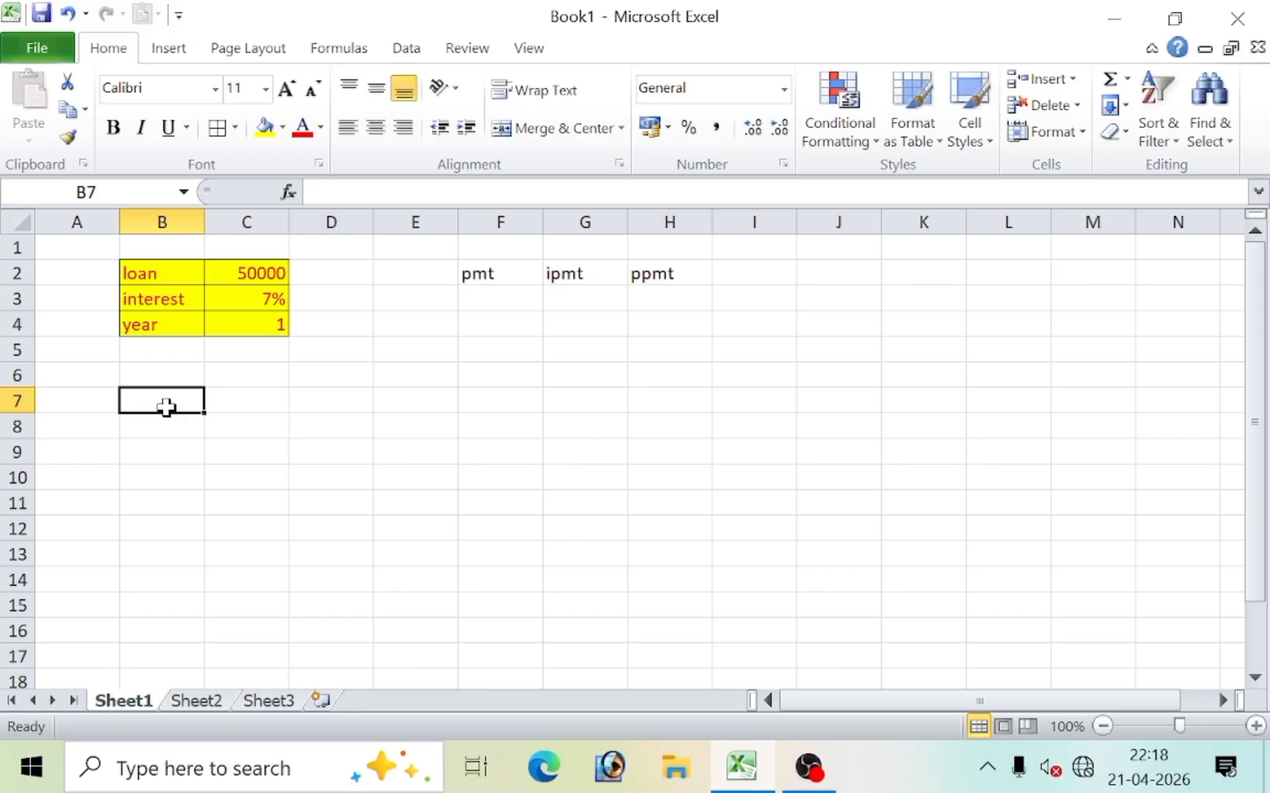
type("month")
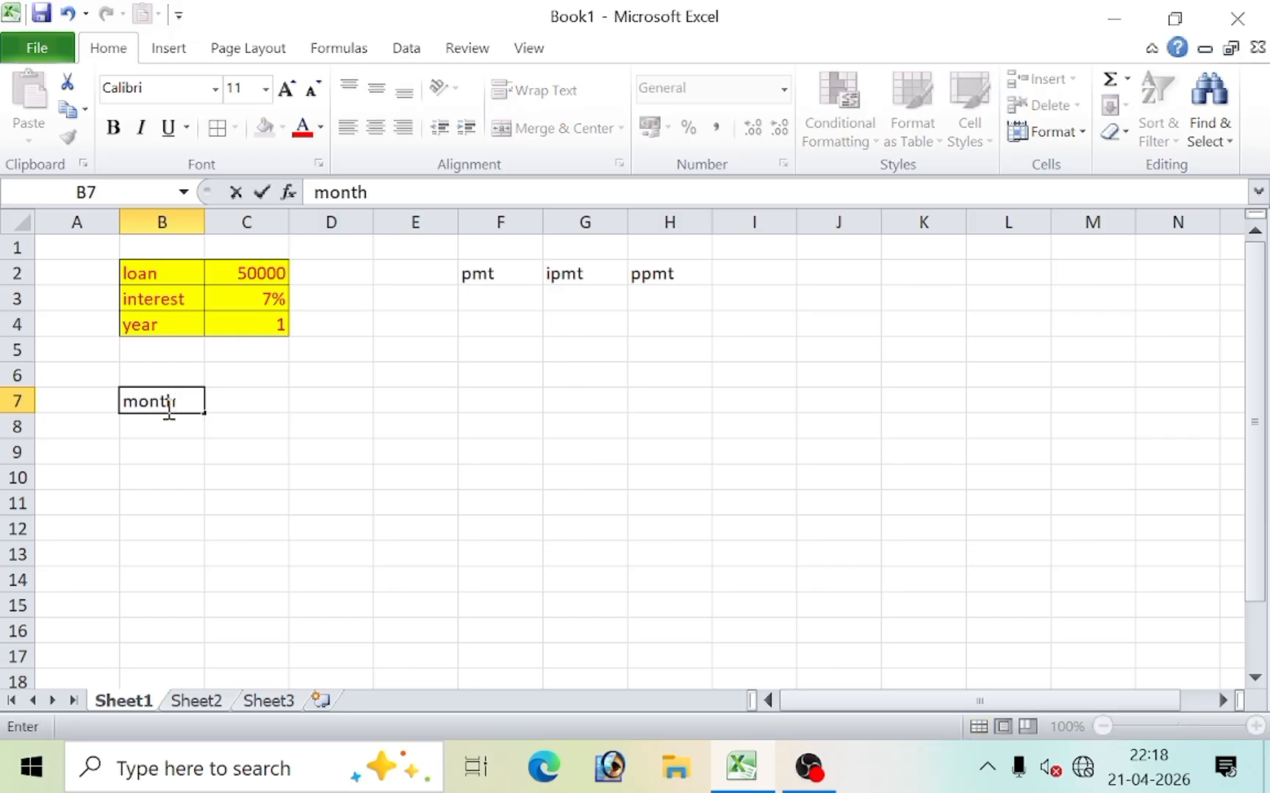
key("Tab")
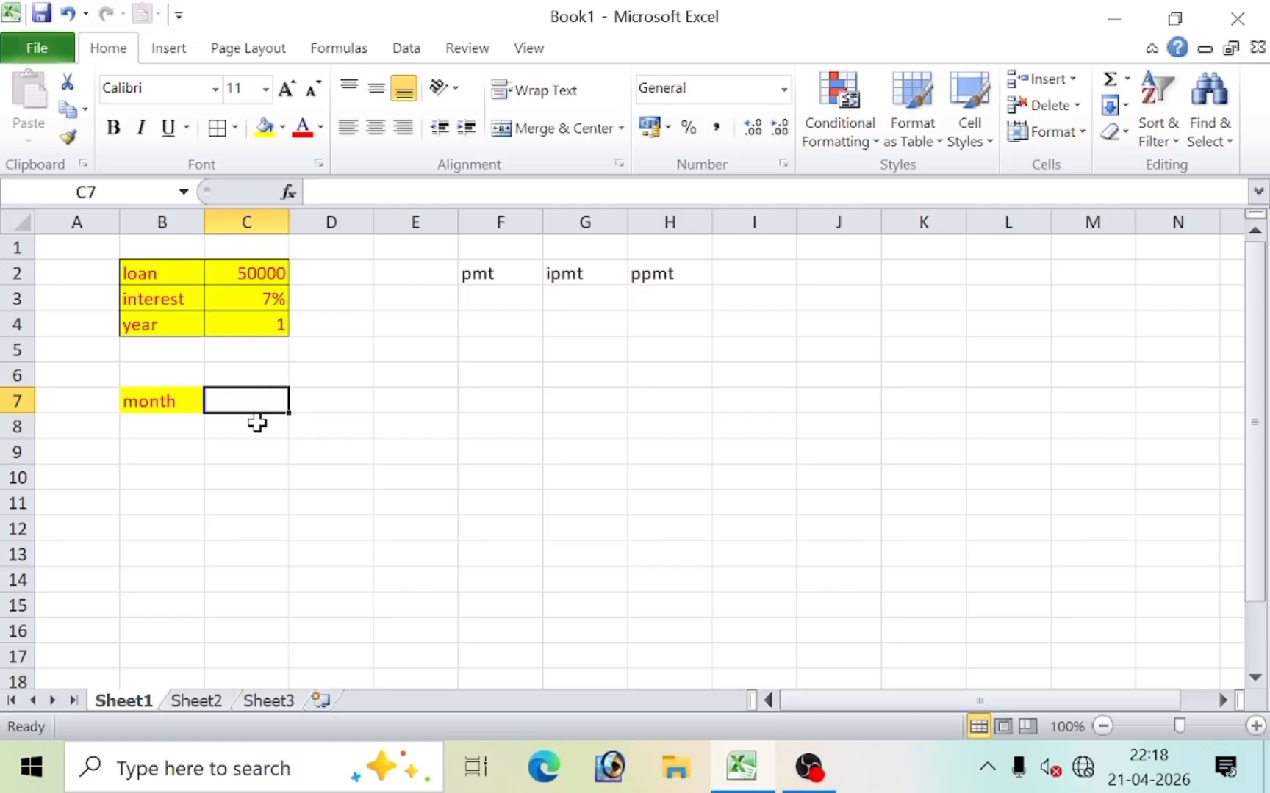
Calculate the monthly loan payment in cell C7 with the formula =PMT(C3/12,C4*12,C2)
type("=")
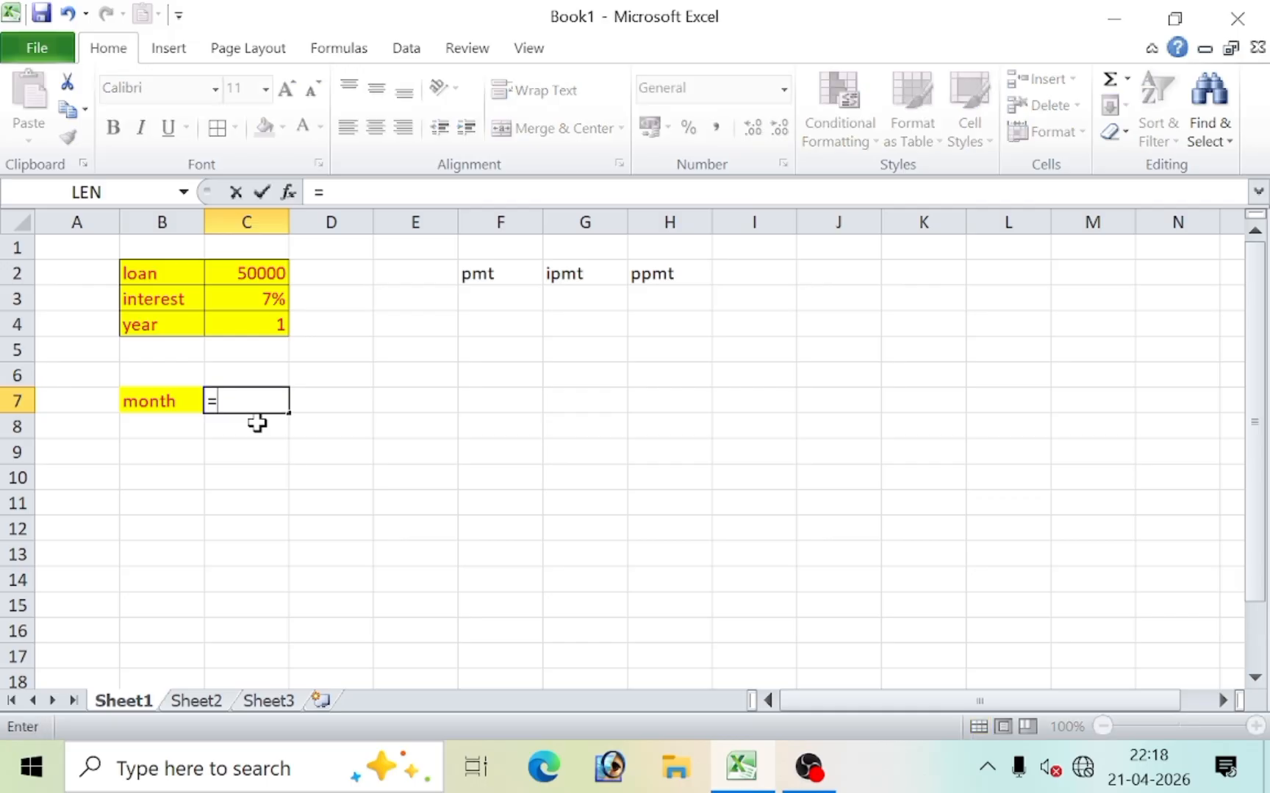
type("pmt(")
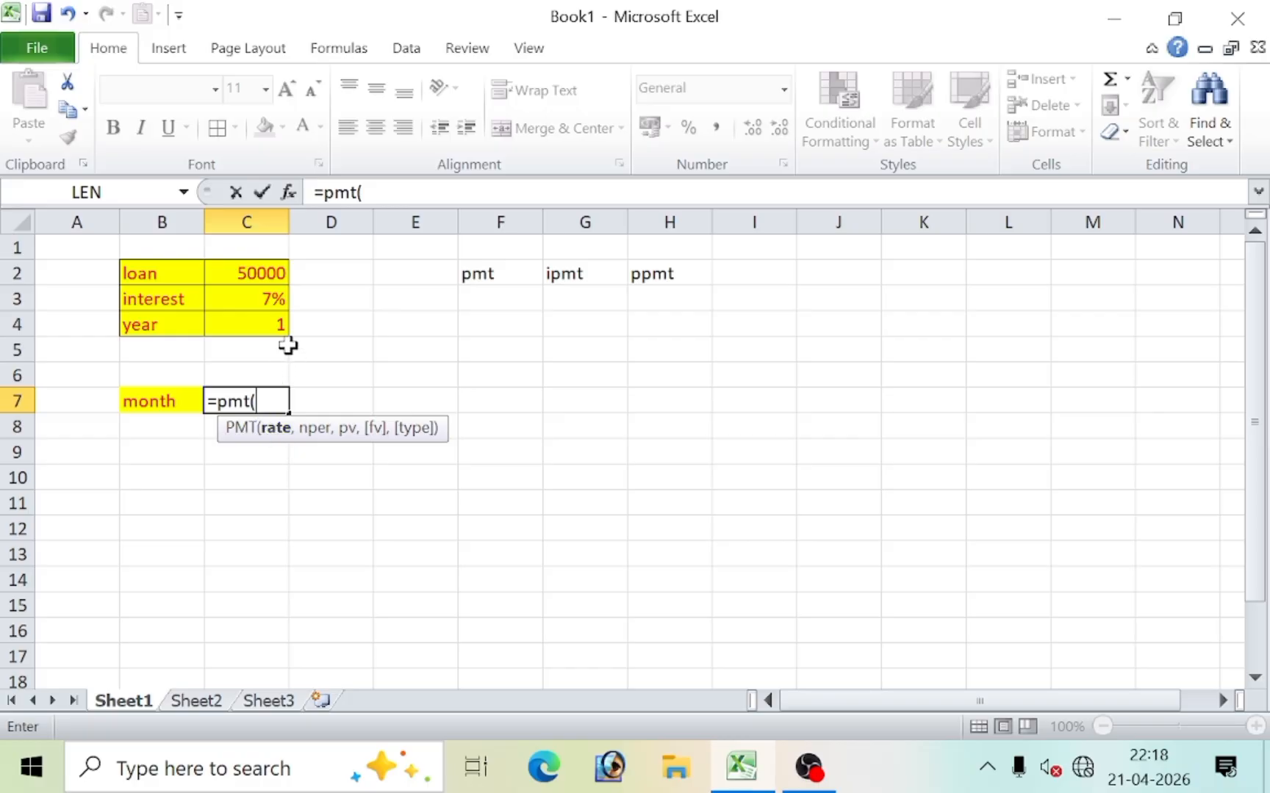
left_click(246, 299)
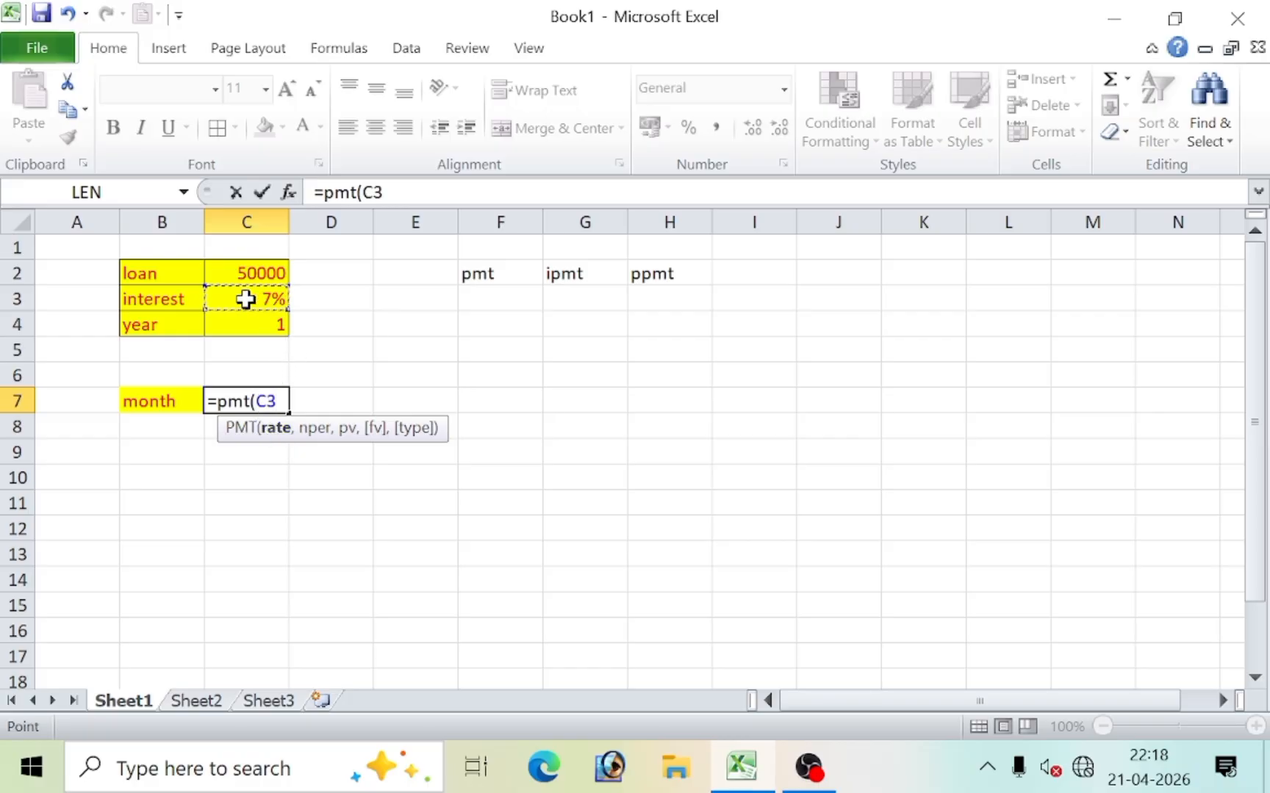
type("/12")
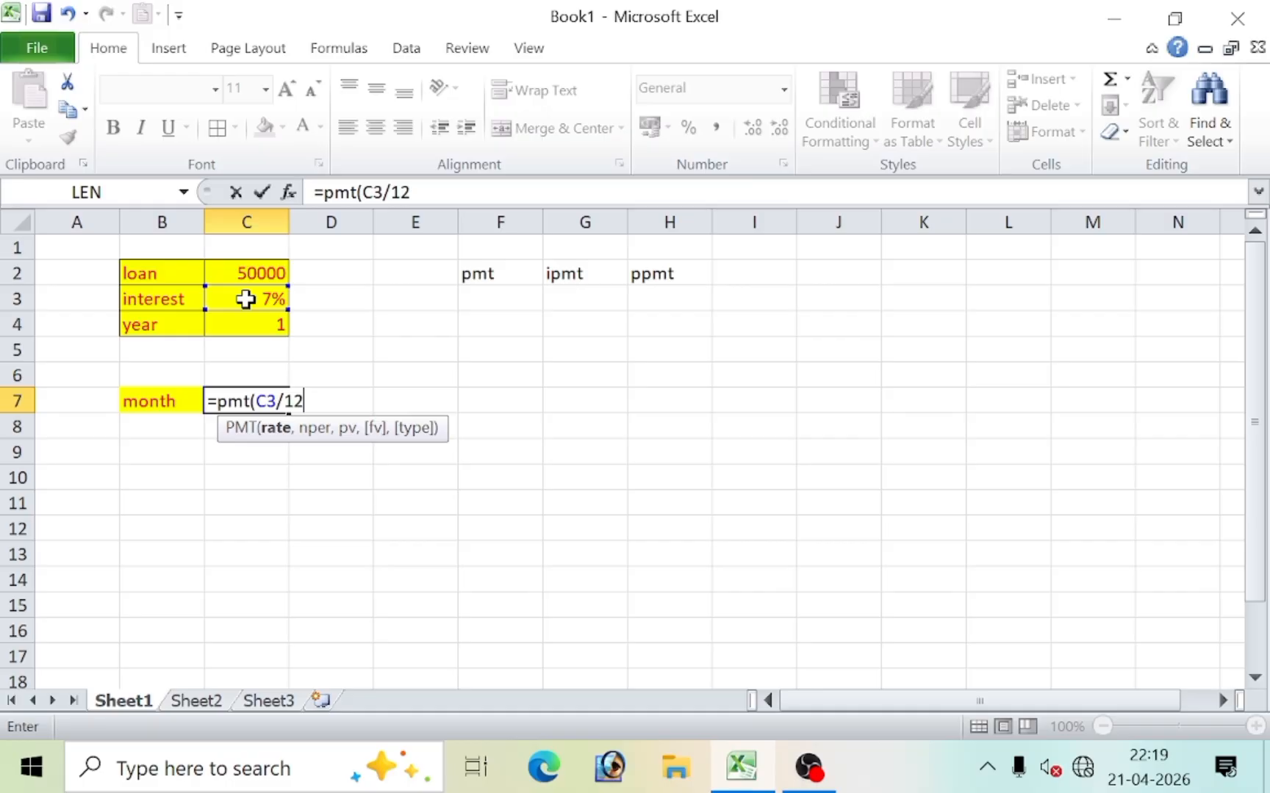
type(",")
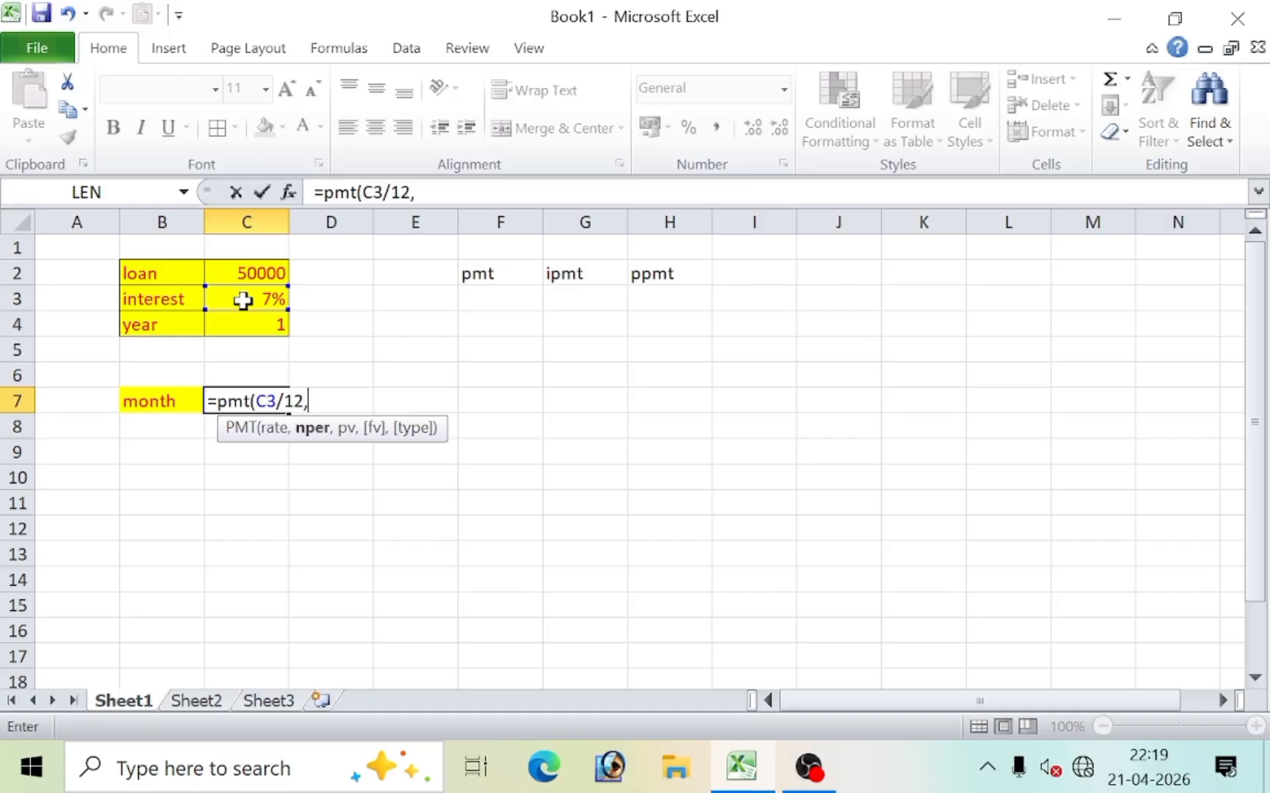
left_click(245, 328)
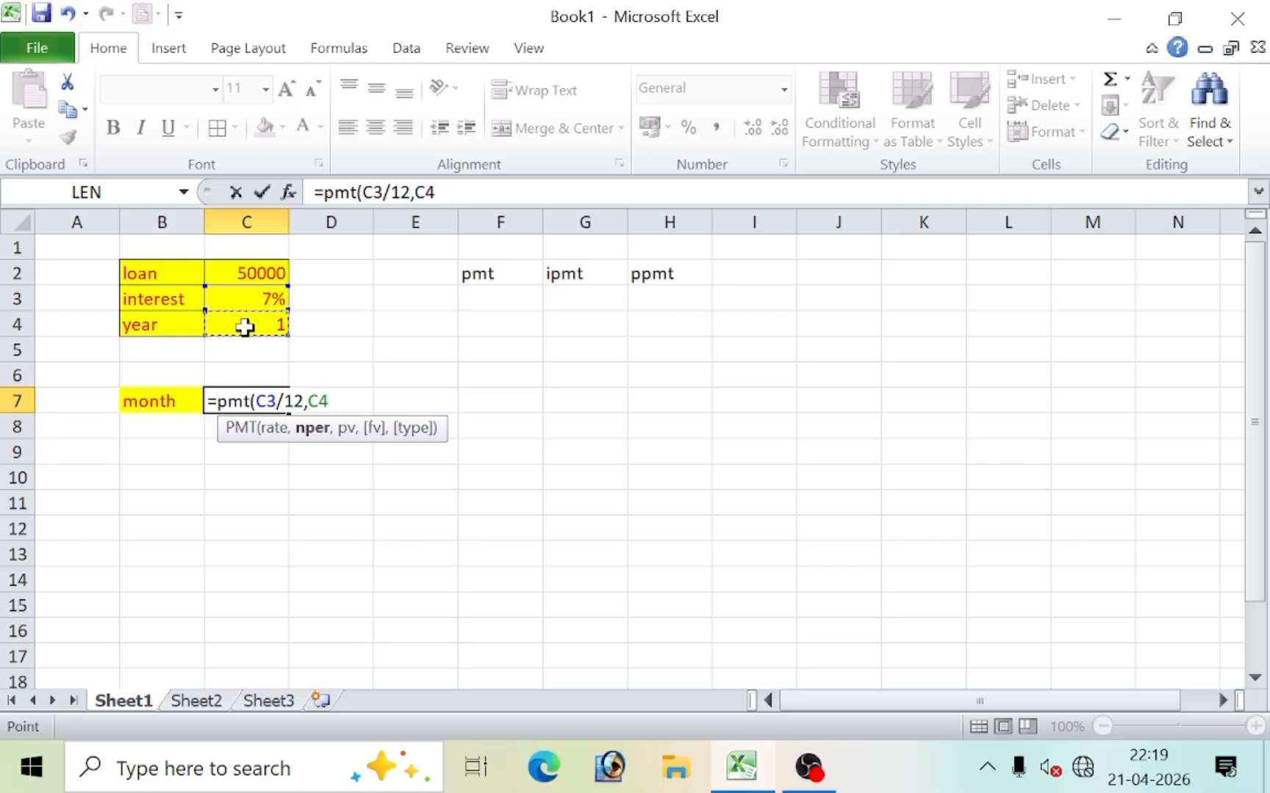
type("*12")
type(",")
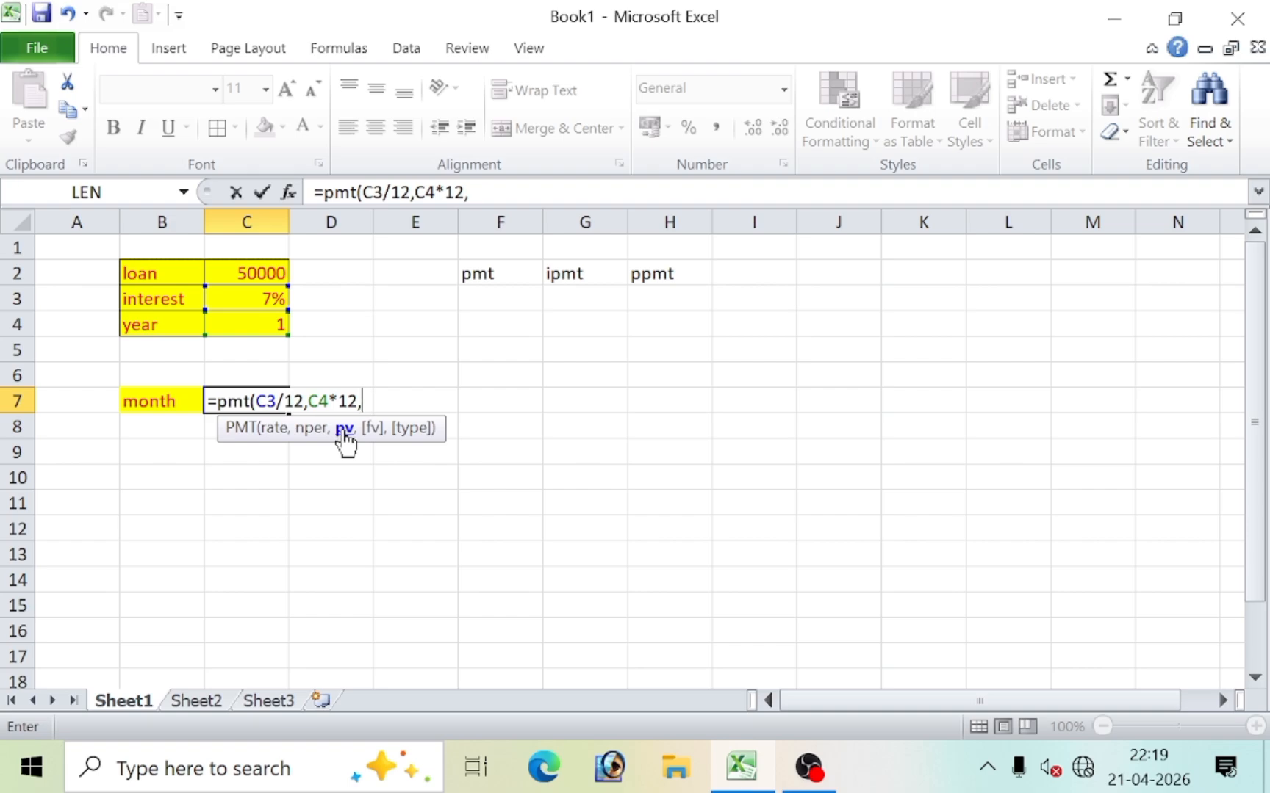
left_click(242, 277)
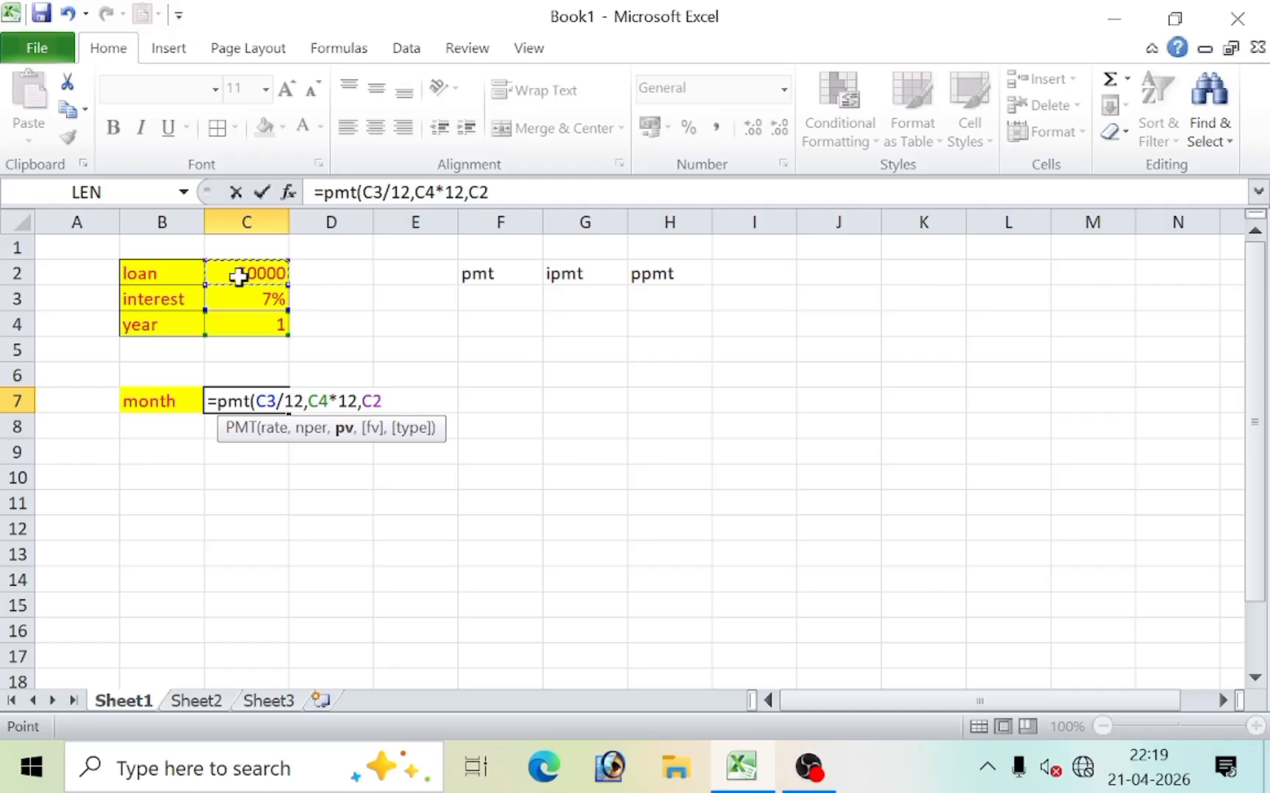
type(")")
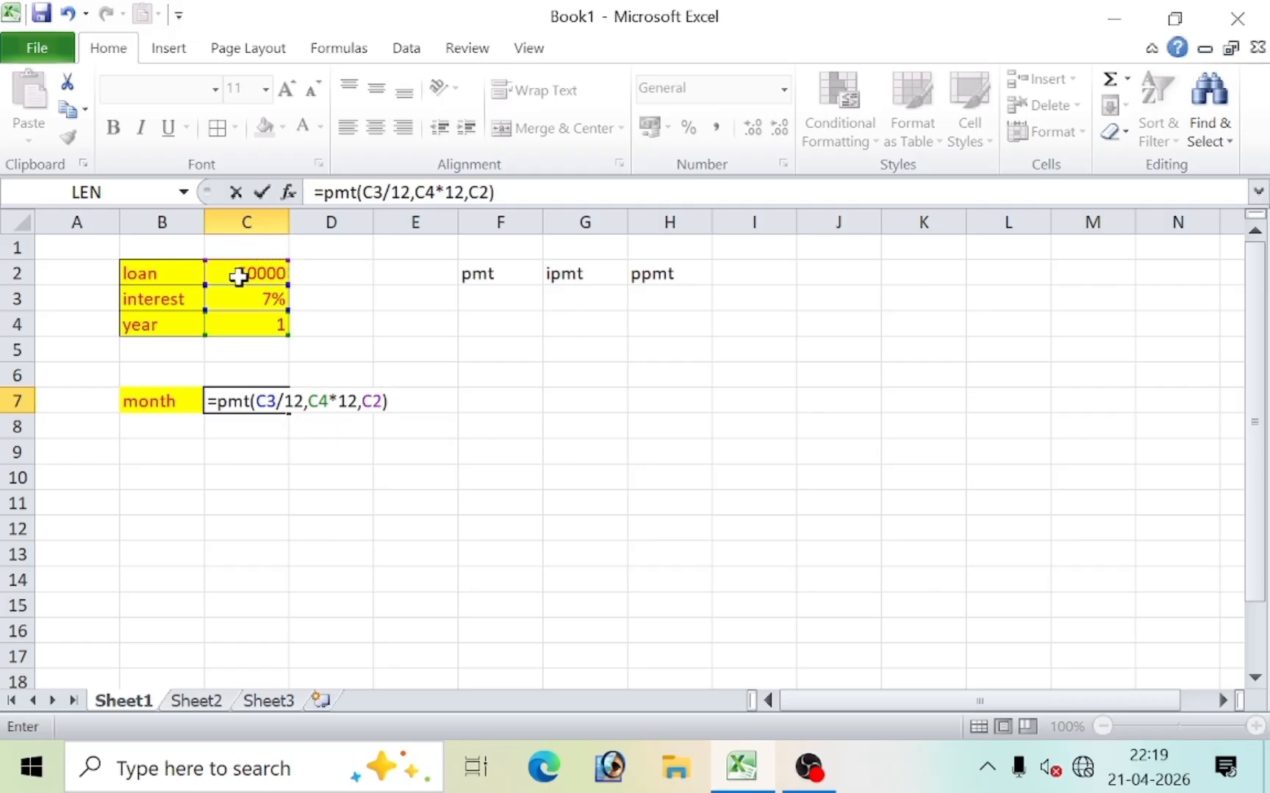
key("Return")
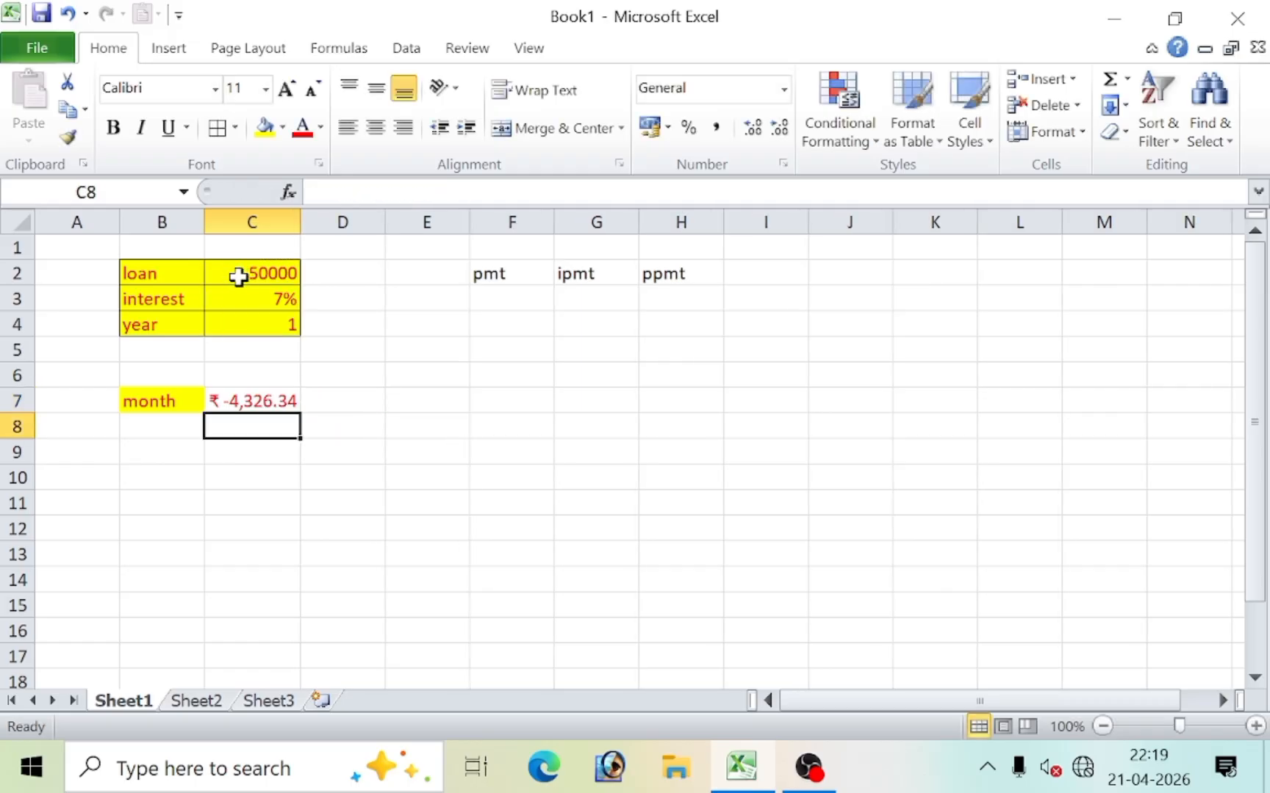
left_click(219, 401)
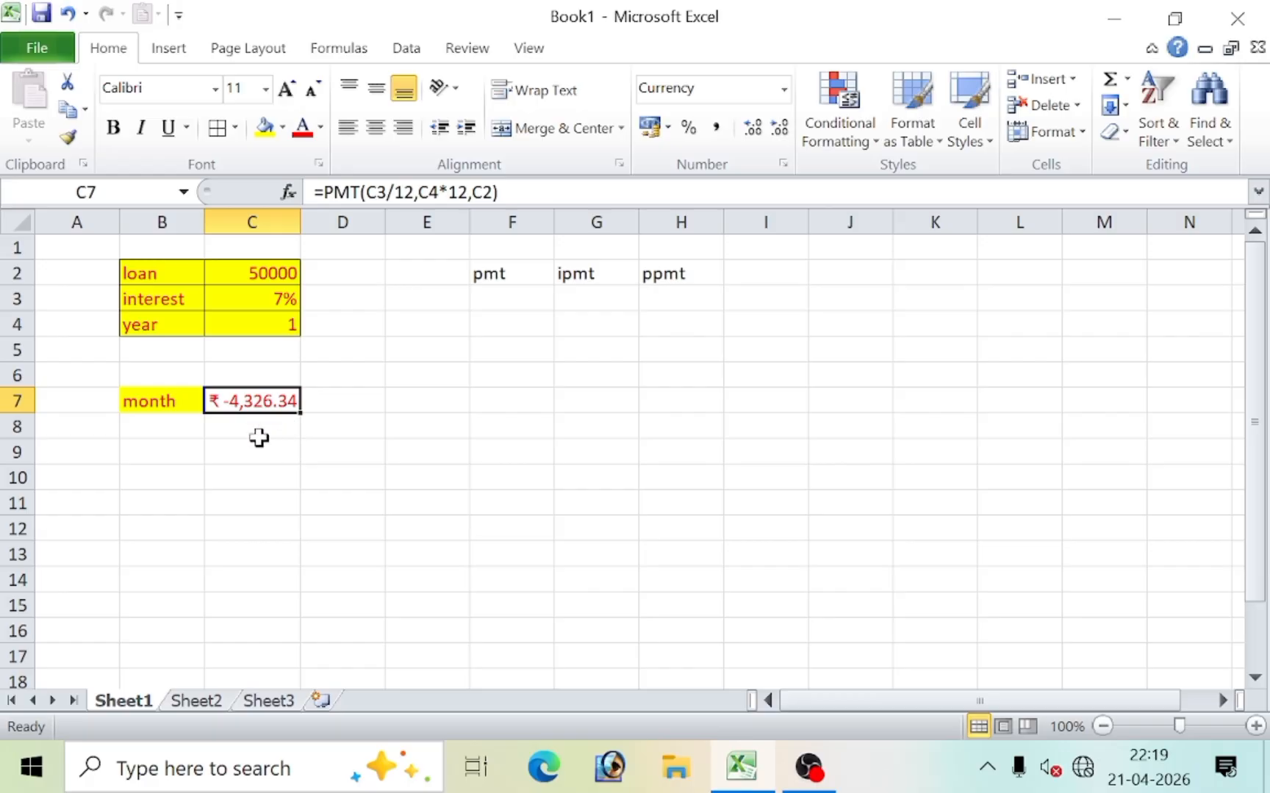
Enter the label quatarly in cell B8, below the month label
left_click(143, 432)
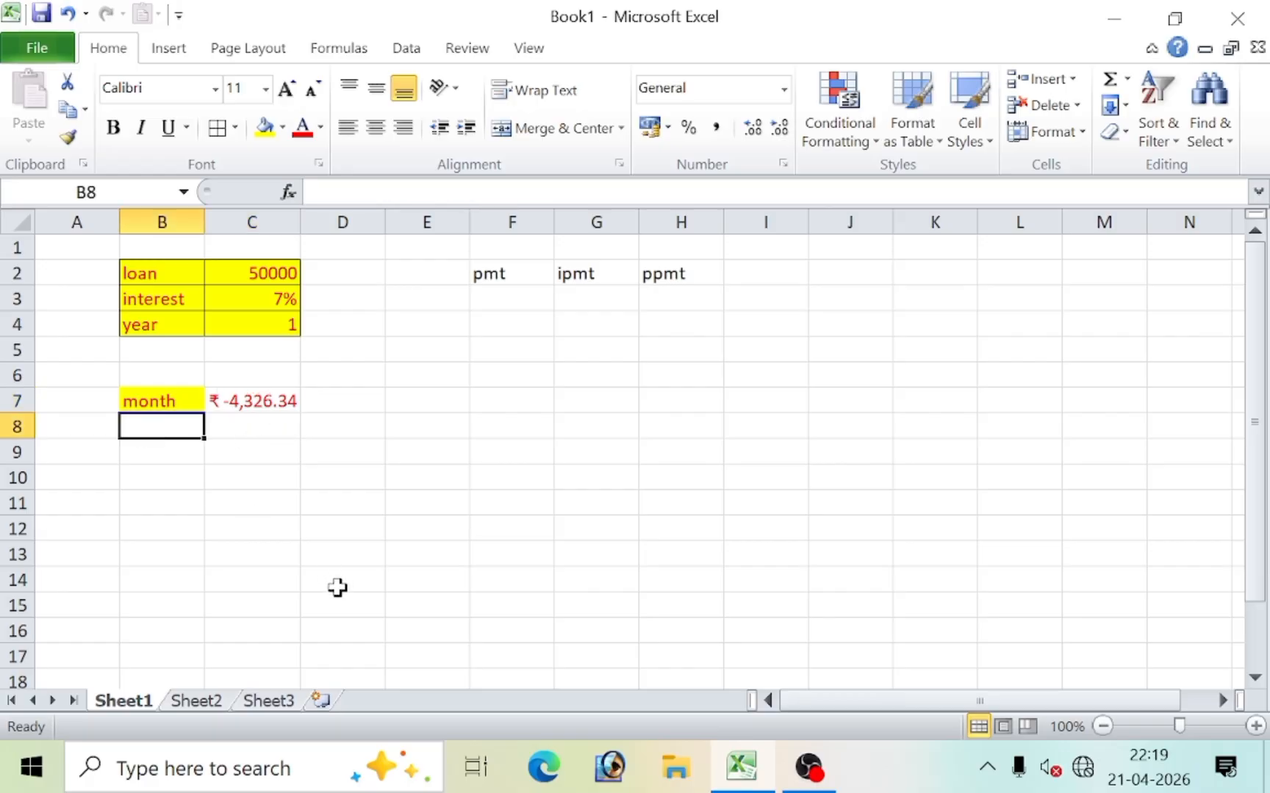
type("q")
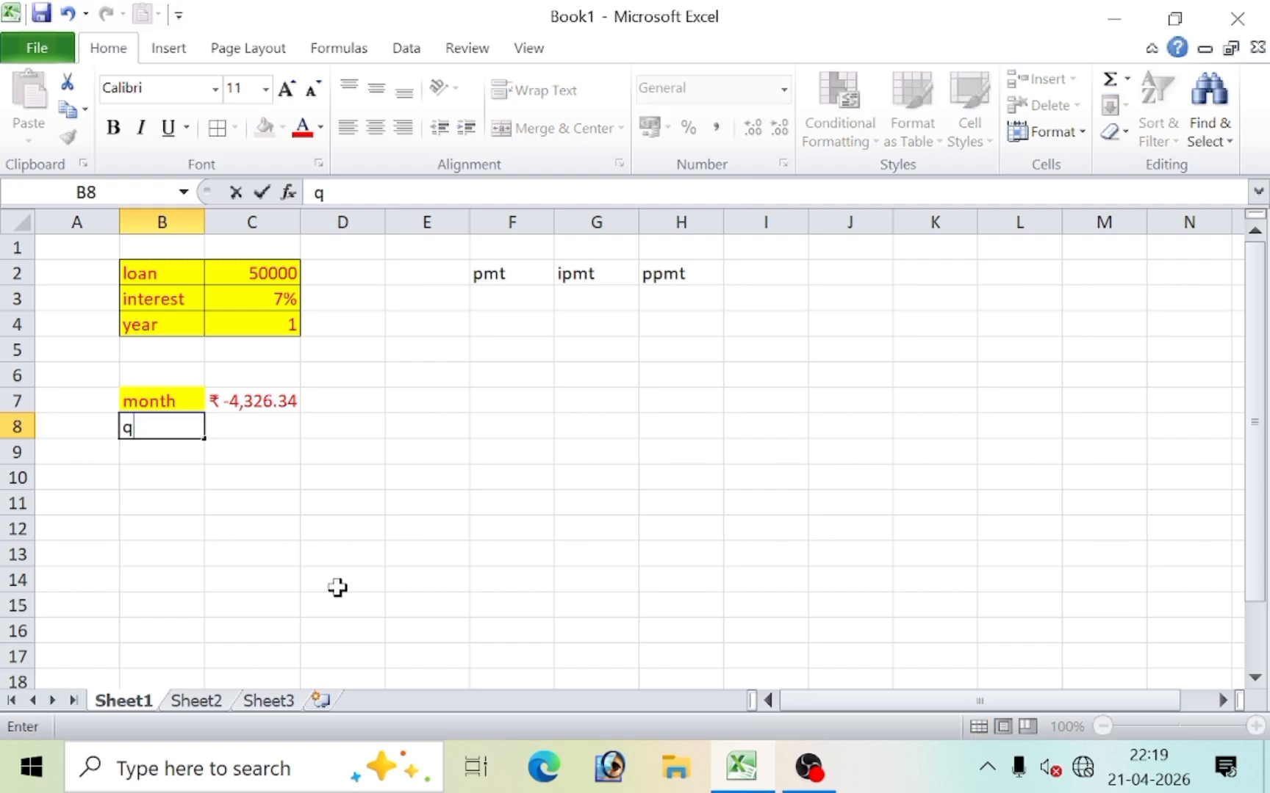
type("utarly")
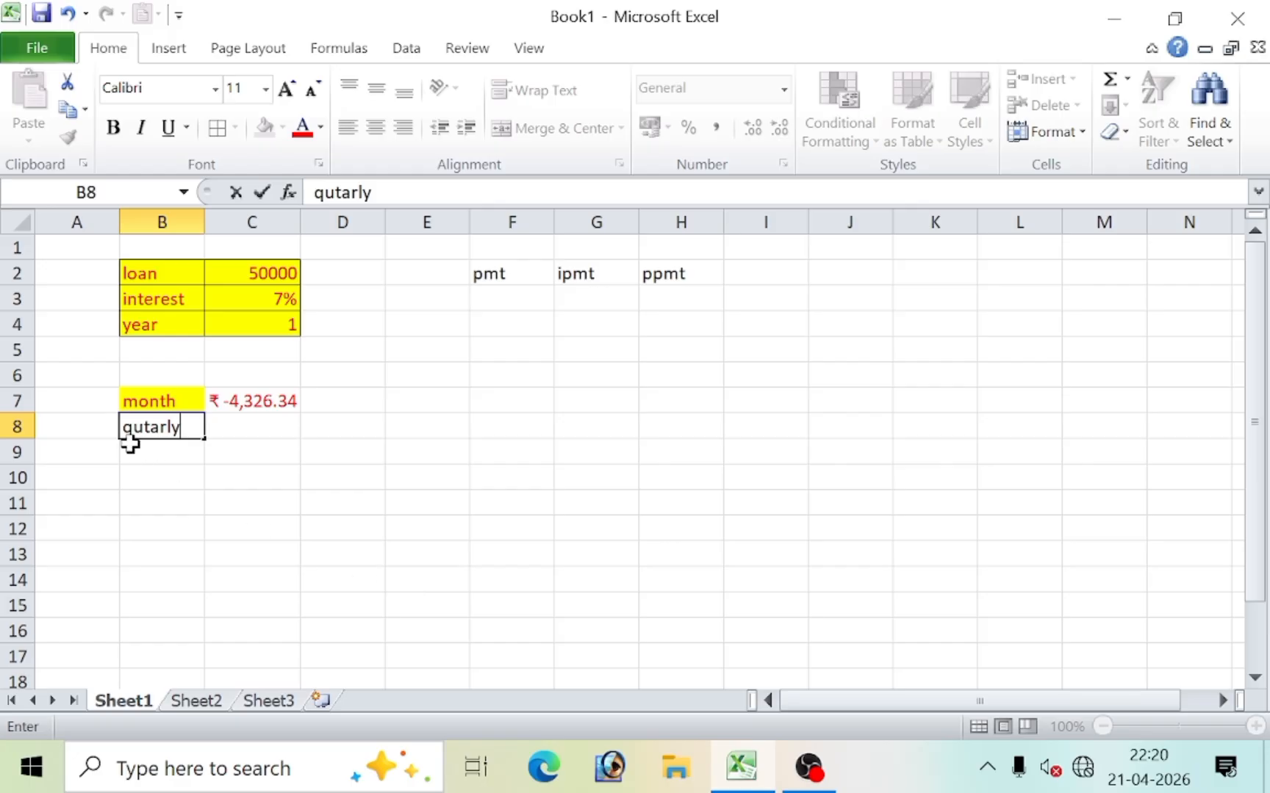
left_click(145, 426)
type("a")
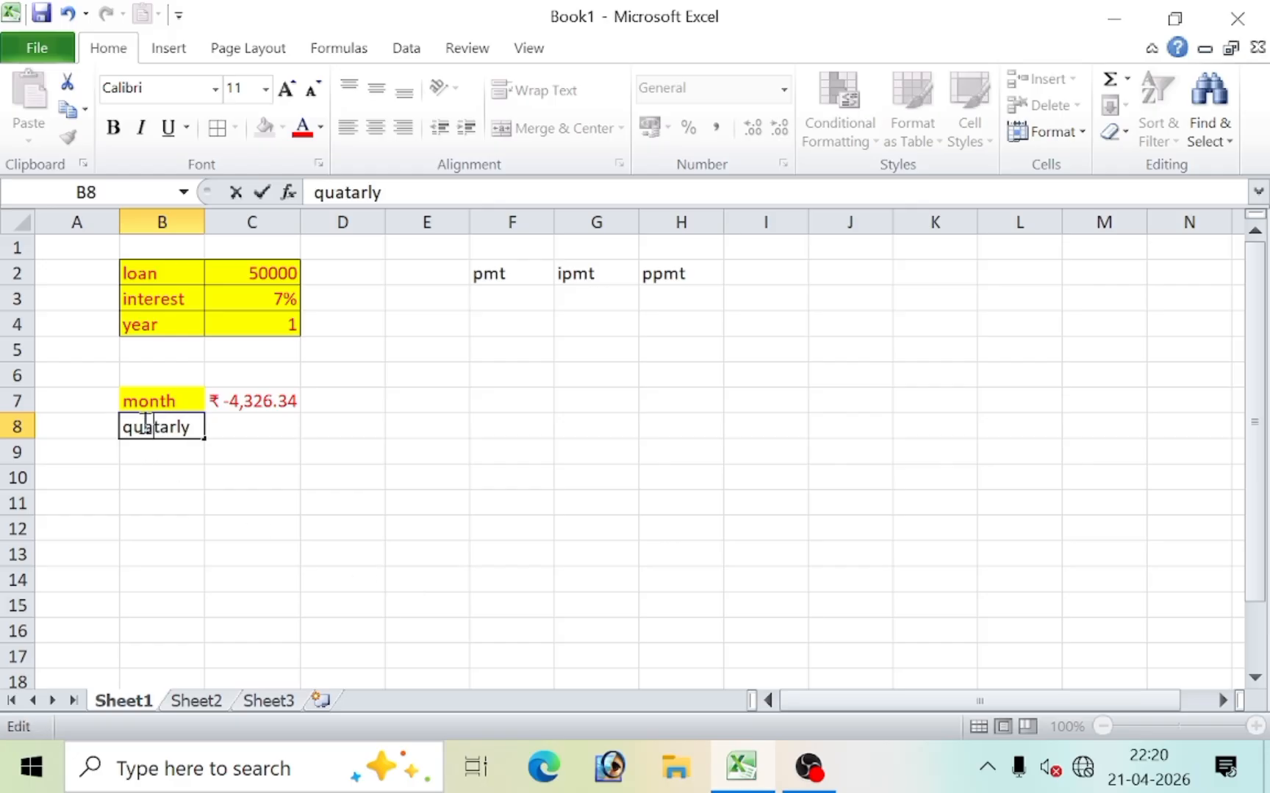
left_click(236, 524)
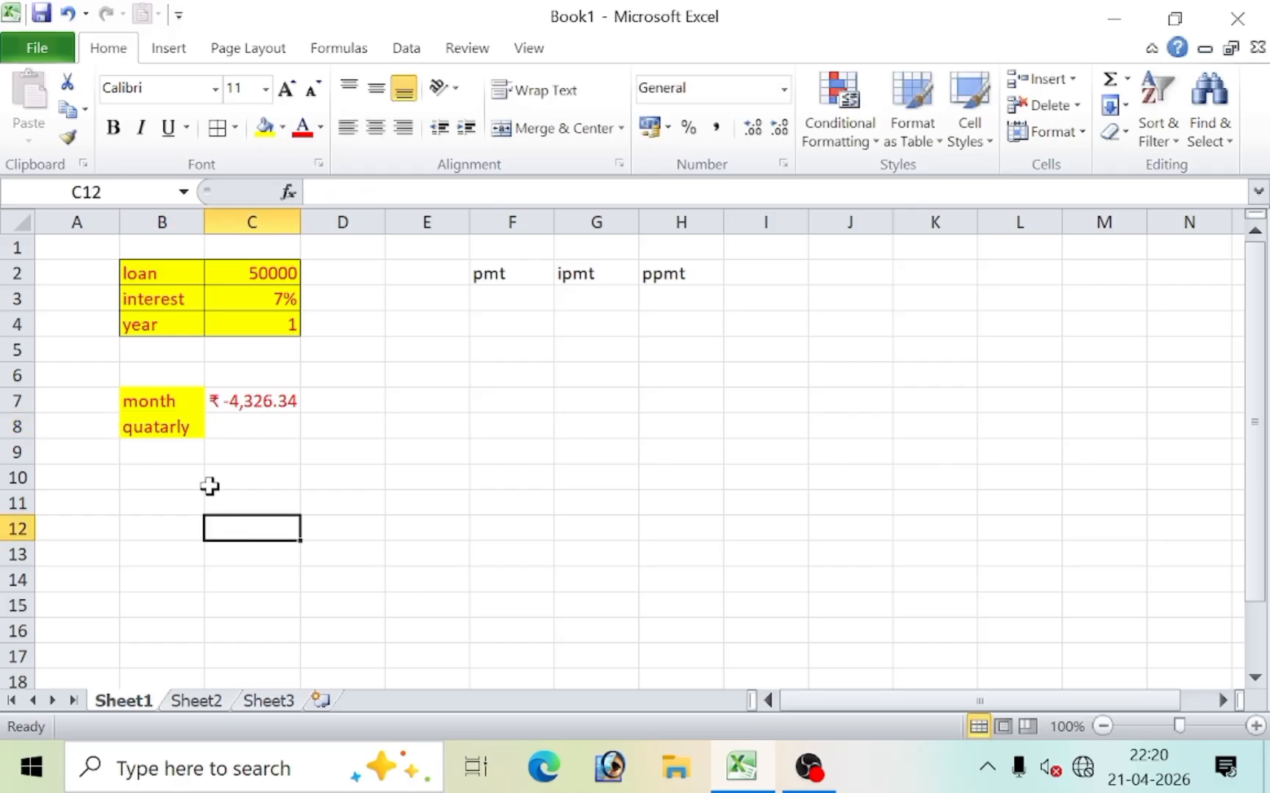
Calculate the quarterly loan payment in cell C8 with =PMT(C3/4,C4*4,C2) and compare it with the monthly payment's formula
left_click(227, 432)
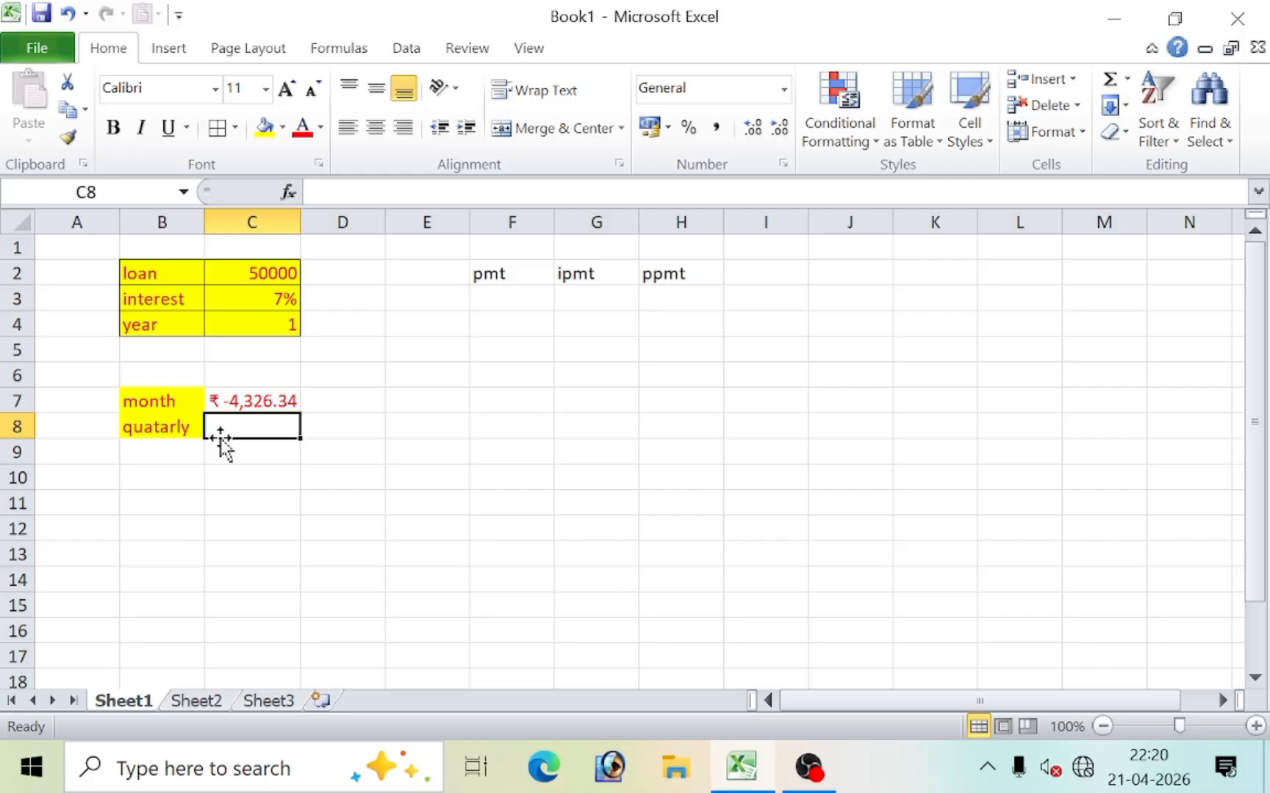
type("=p")
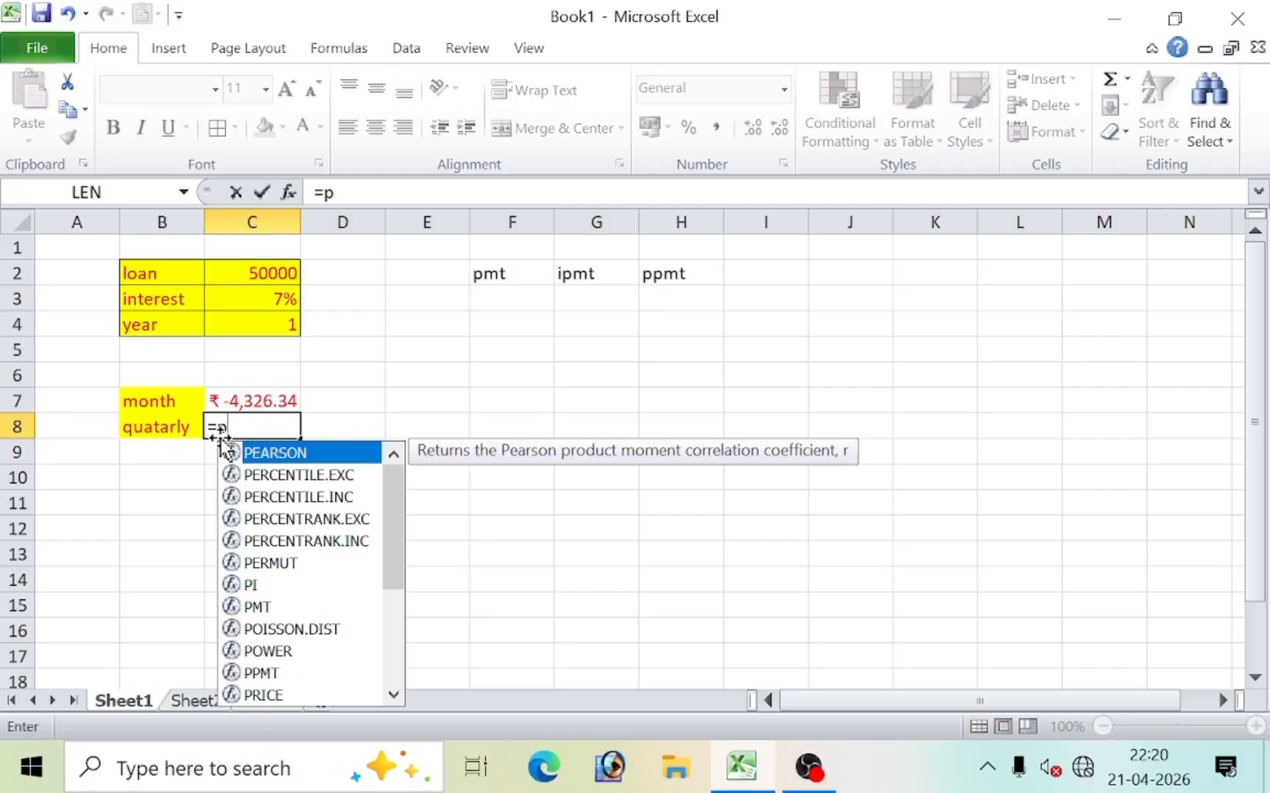
type("mt(")
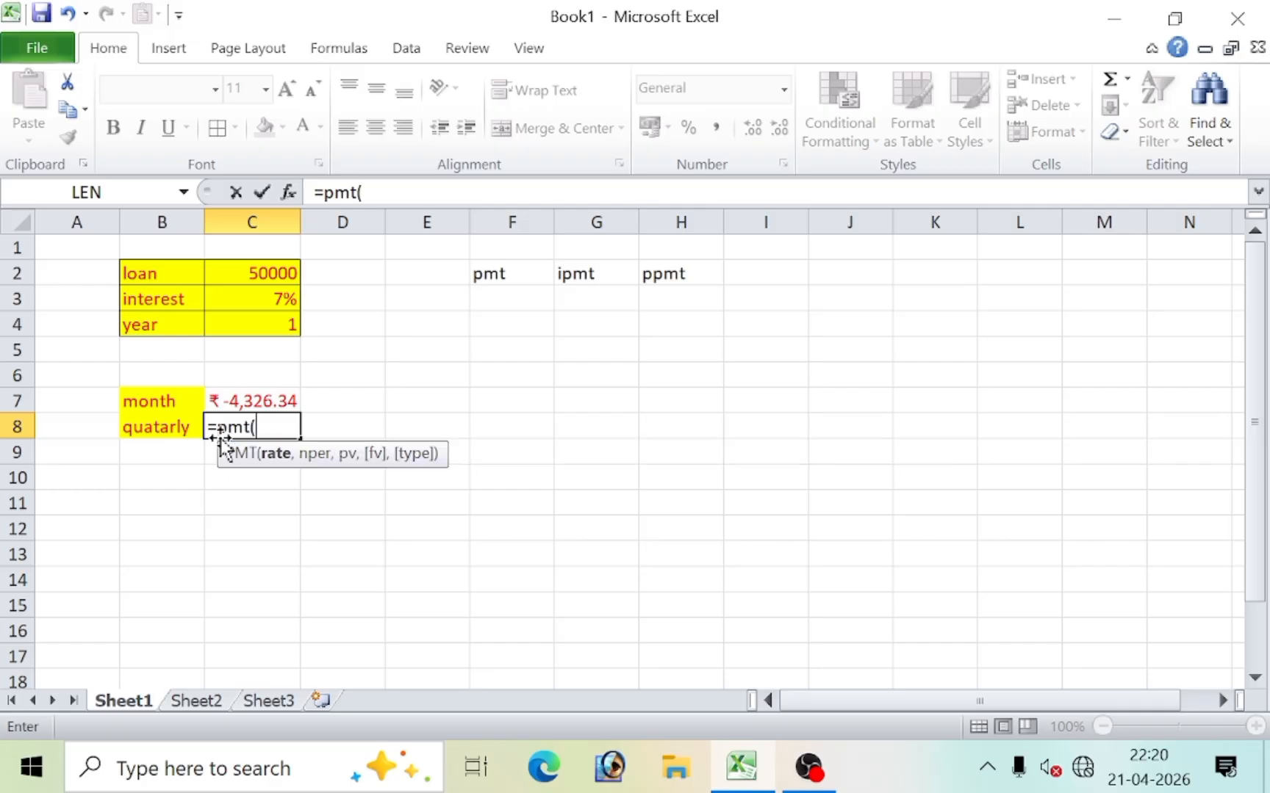
left_click(273, 299)
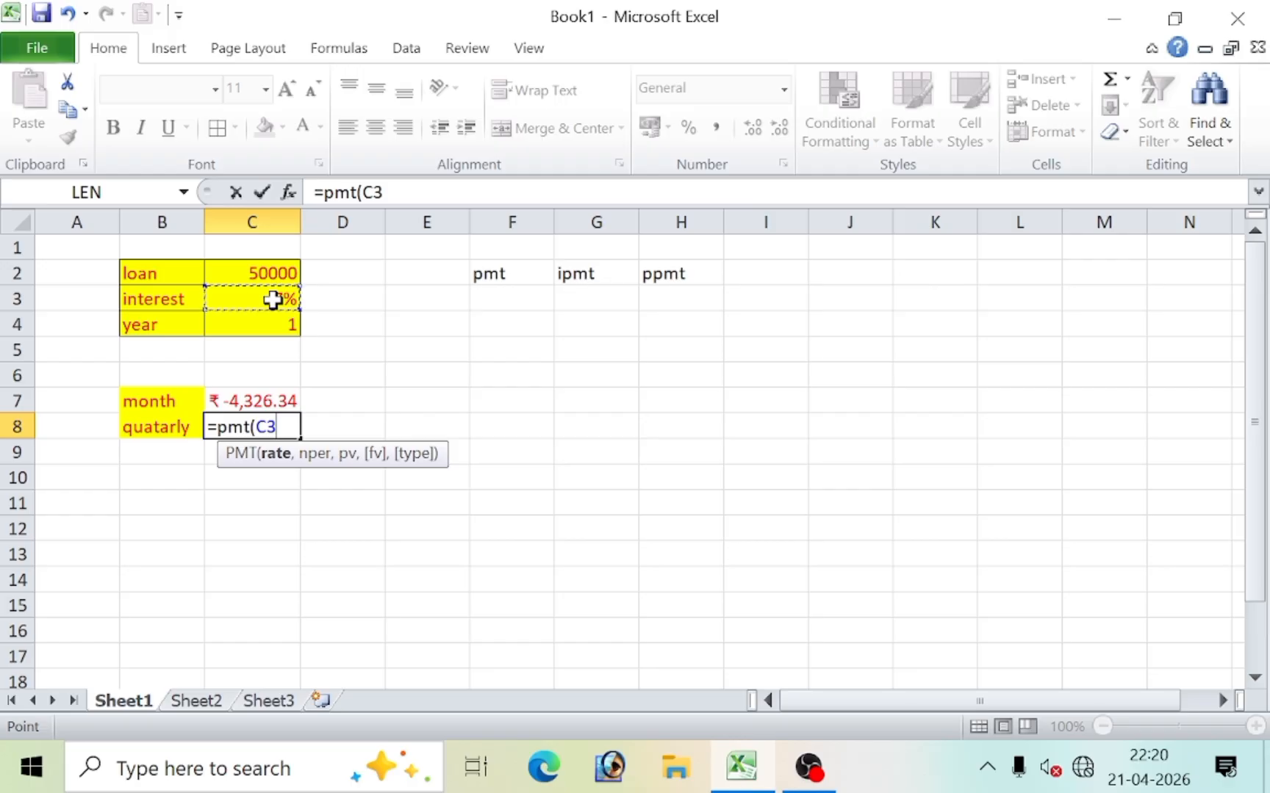
type("/4,")
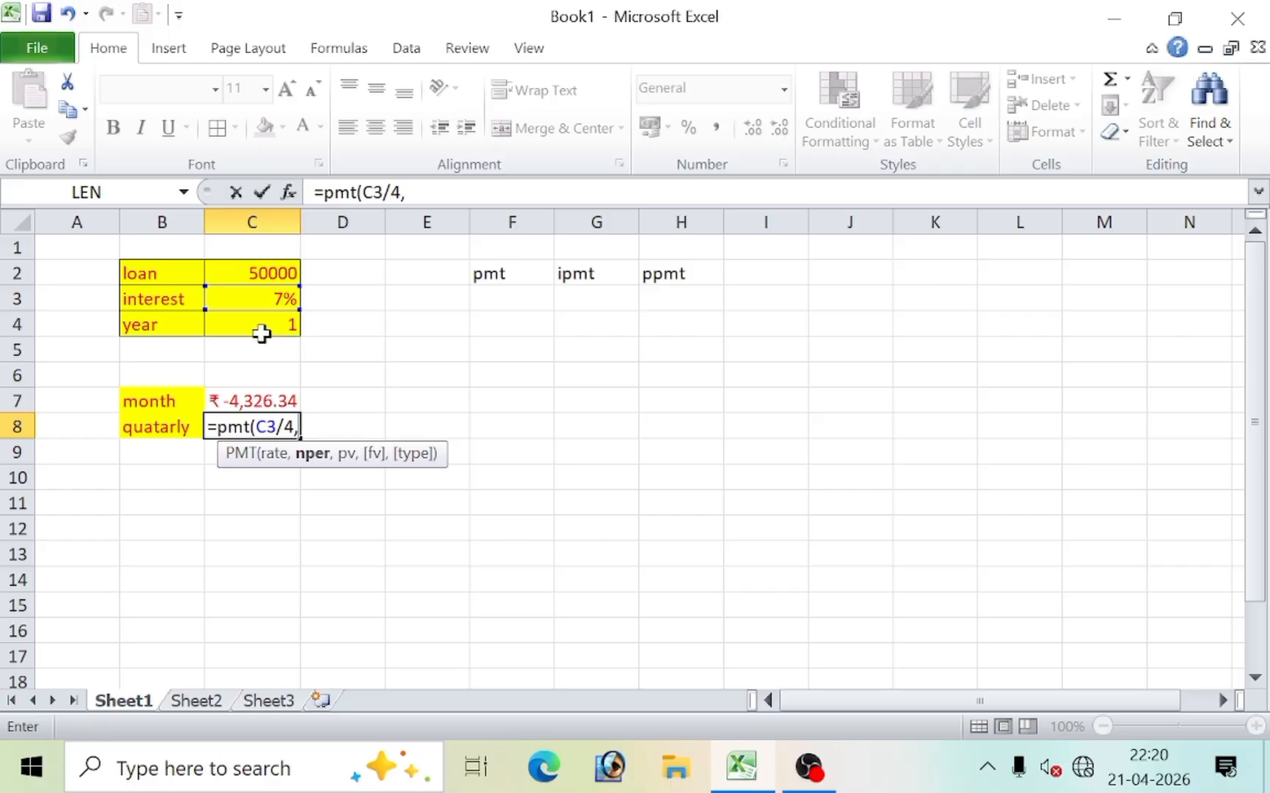
left_click(264, 320)
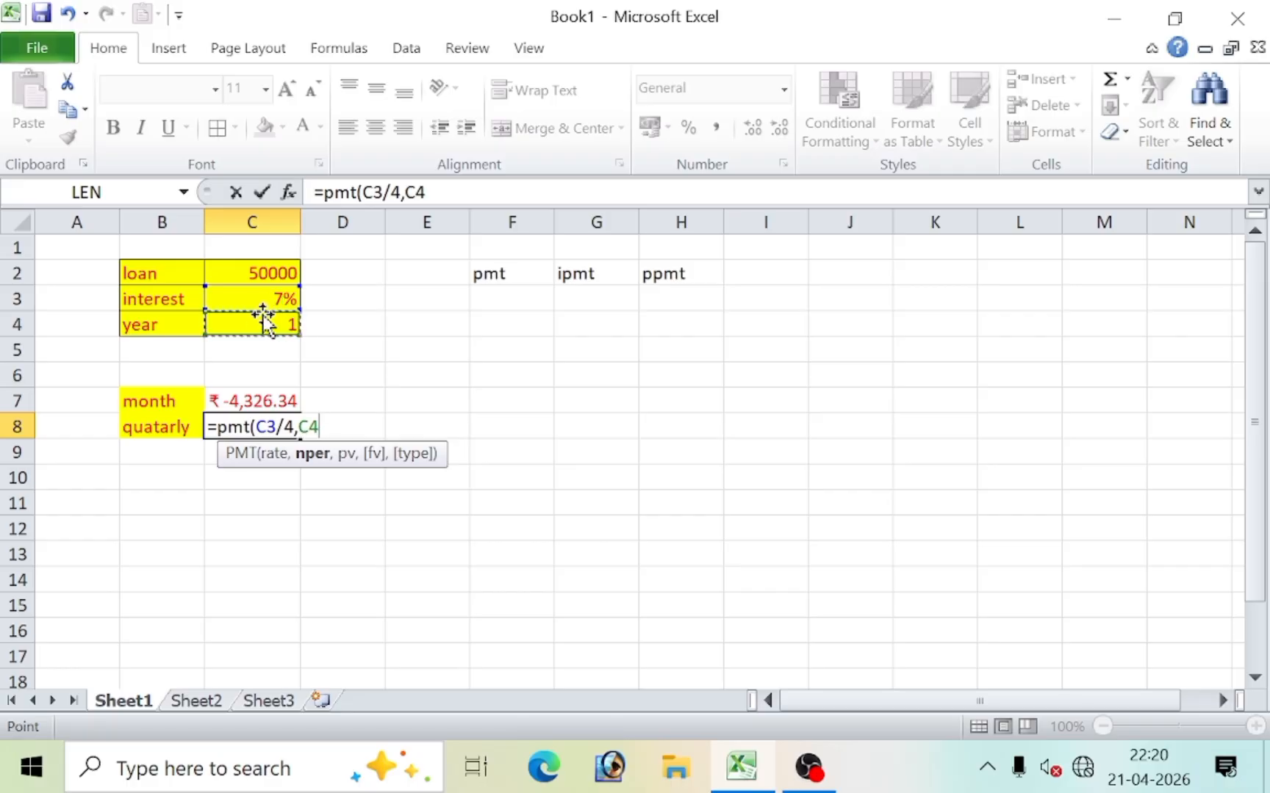
type("*4")
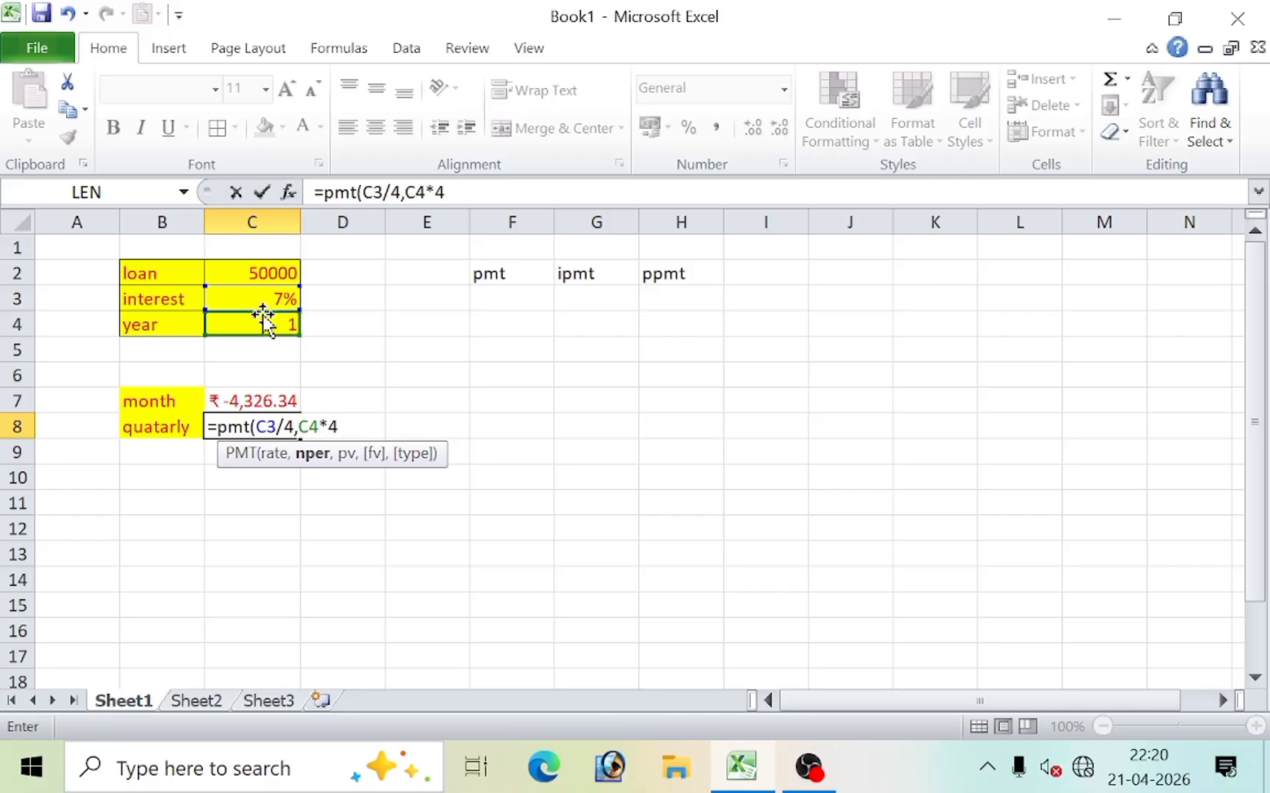
type(",")
left_click(263, 273)
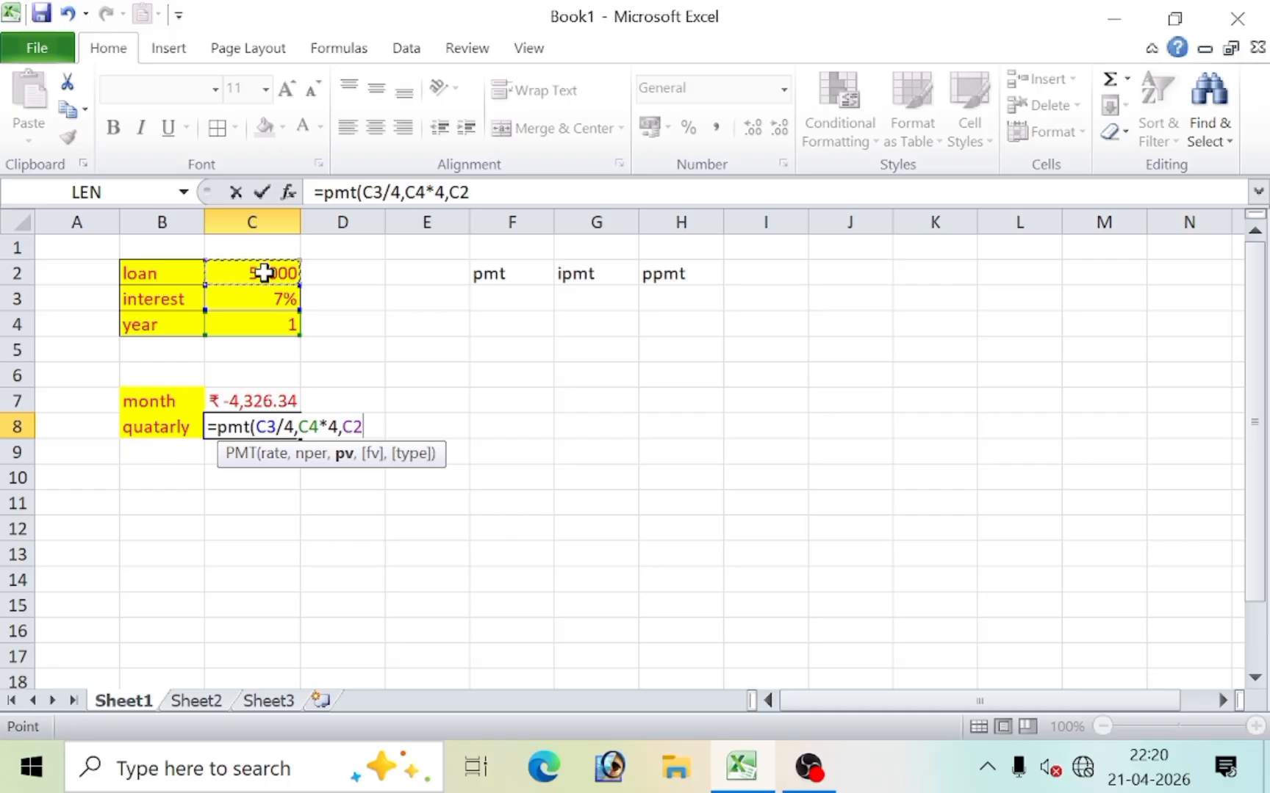
type(")")
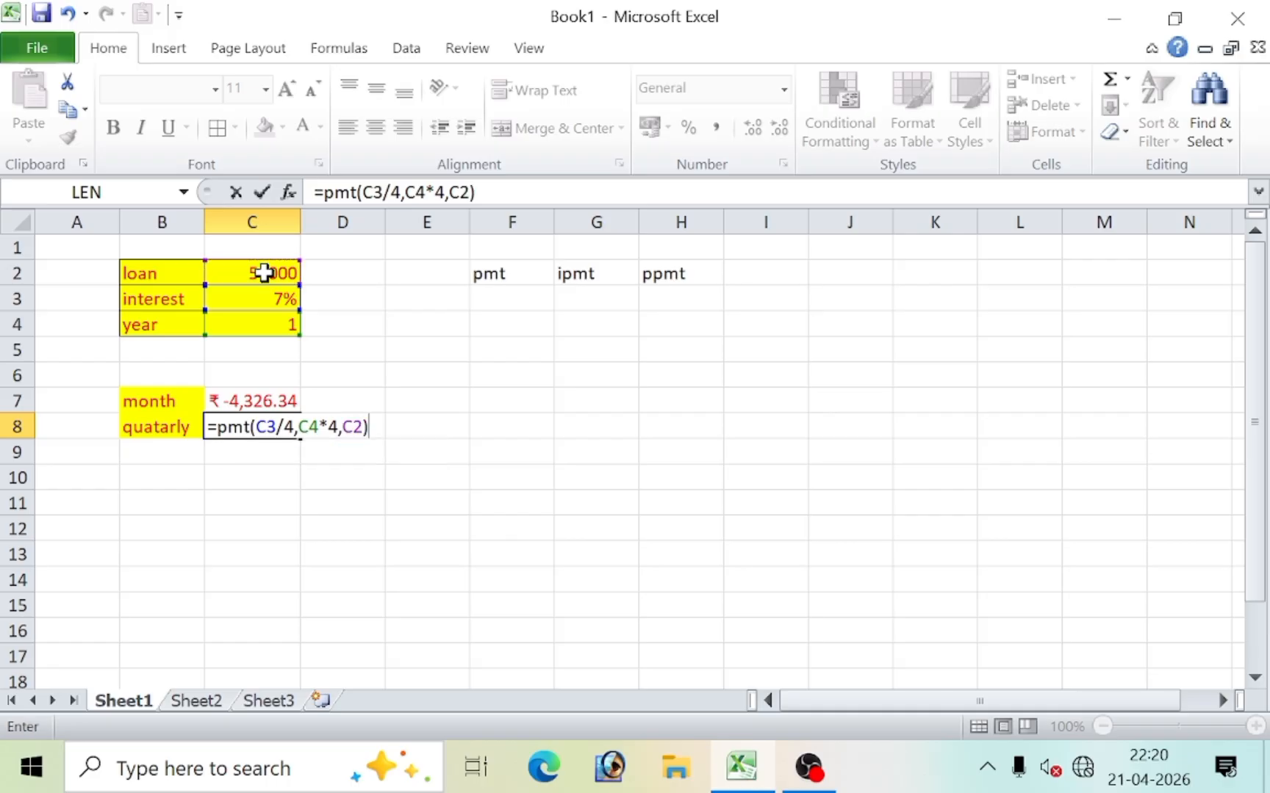
key("Return")
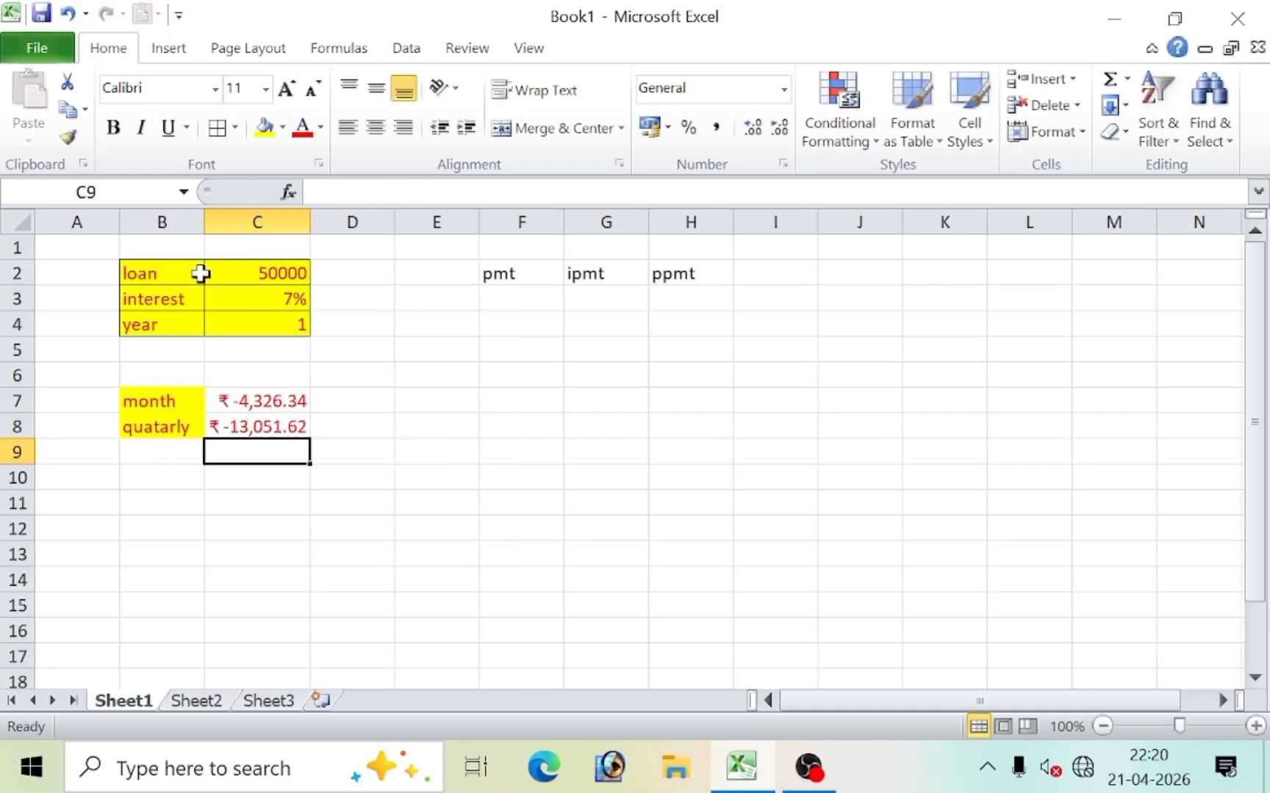
left_click(266, 424)
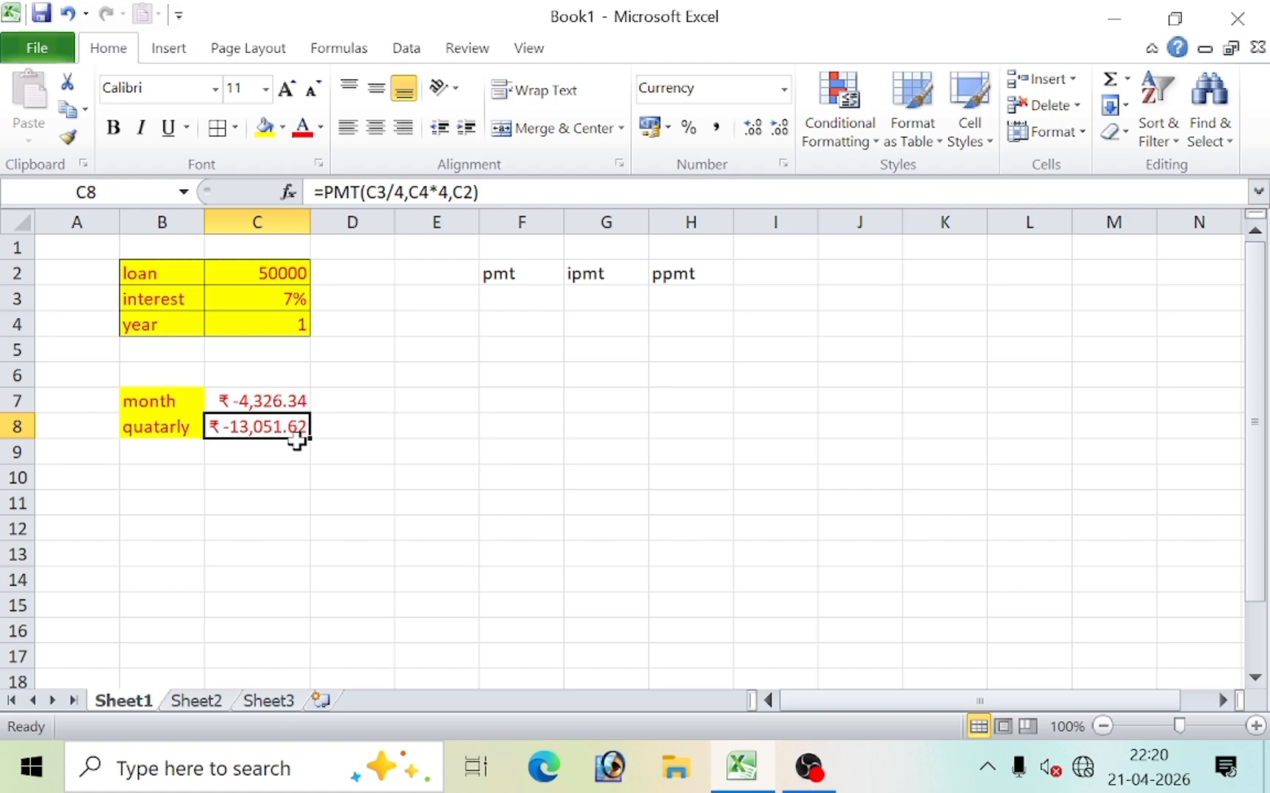
left_click(261, 403)
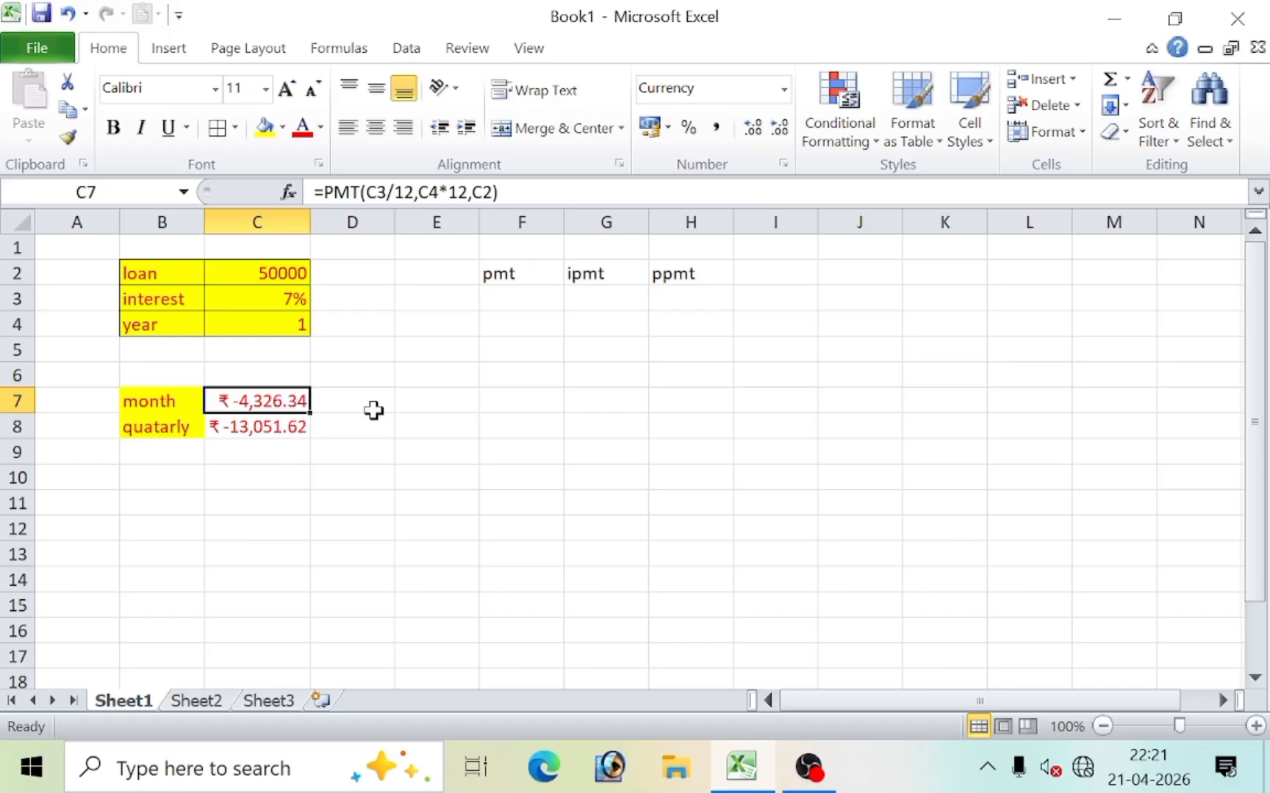
left_click(243, 432)
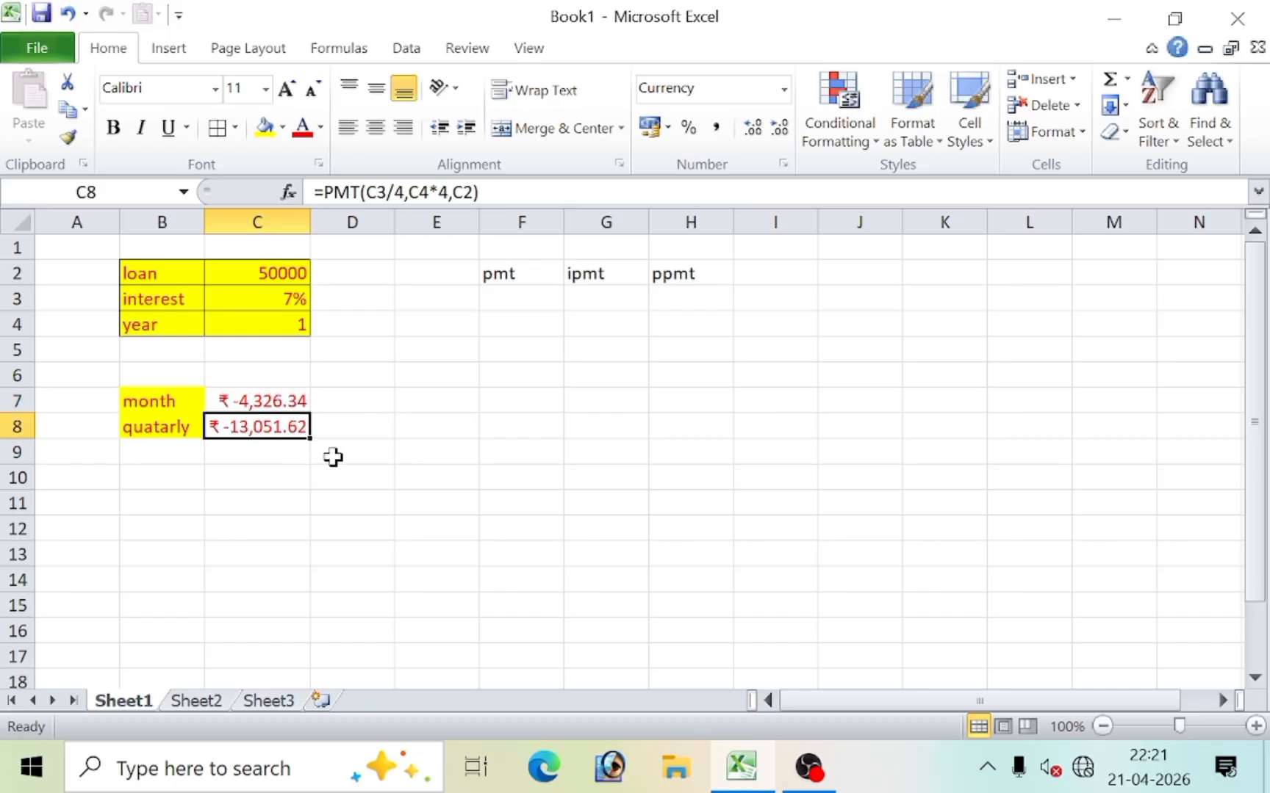
Enter the label halfyearly in cell B9, below the quatarly label
left_click(139, 452)
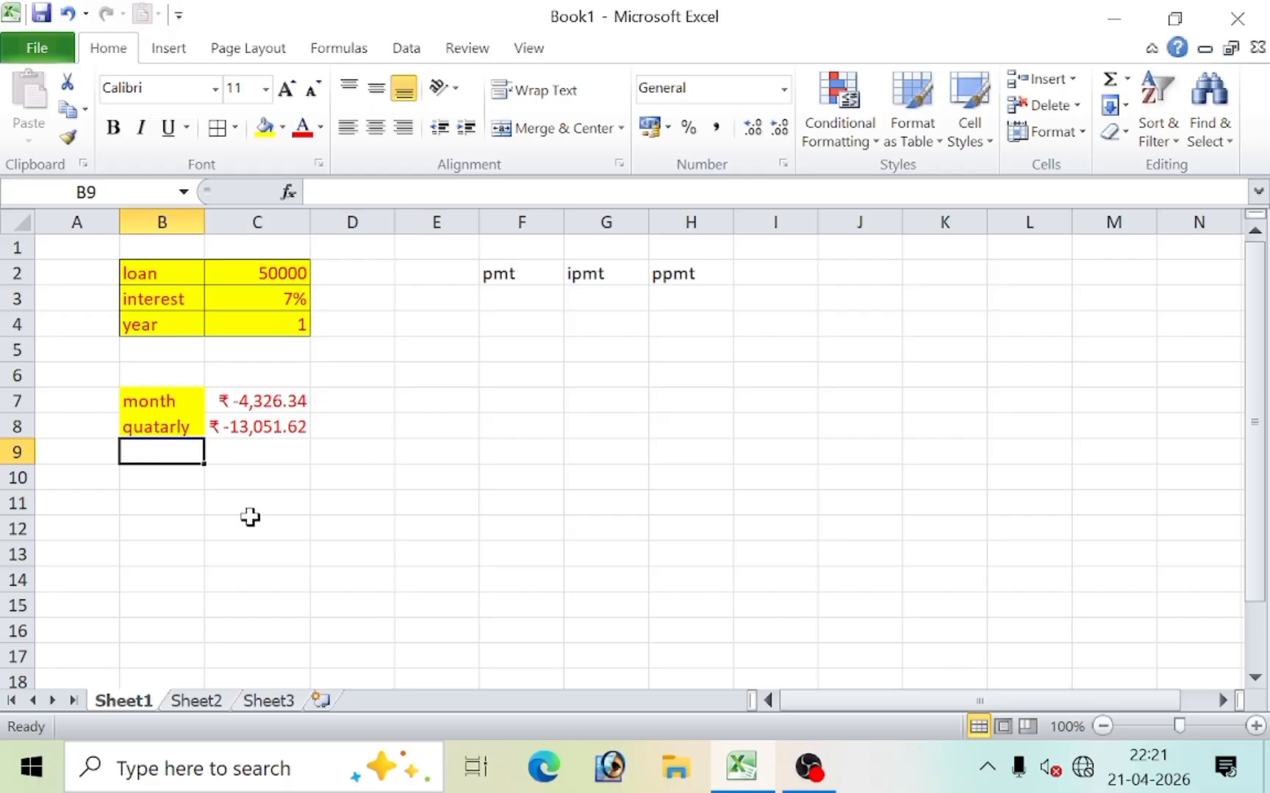
type("hal")
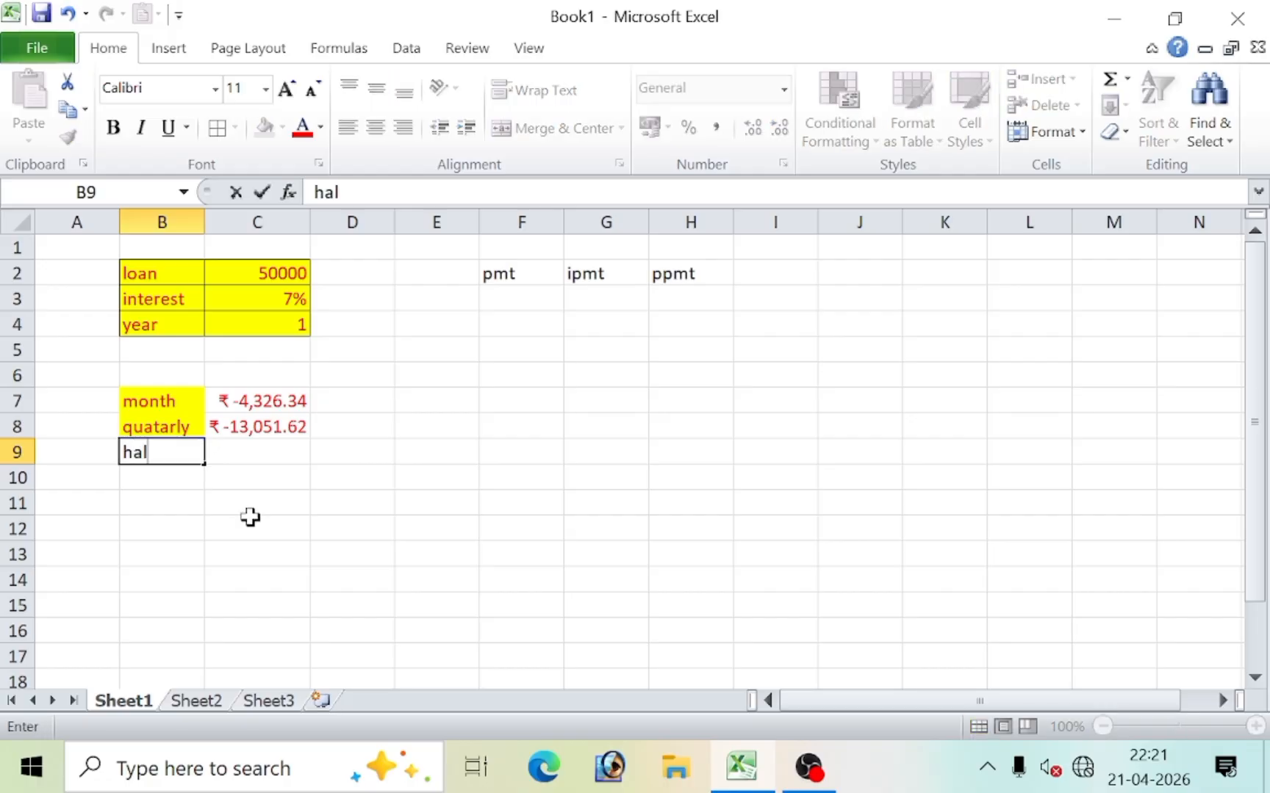
type("fyearly")
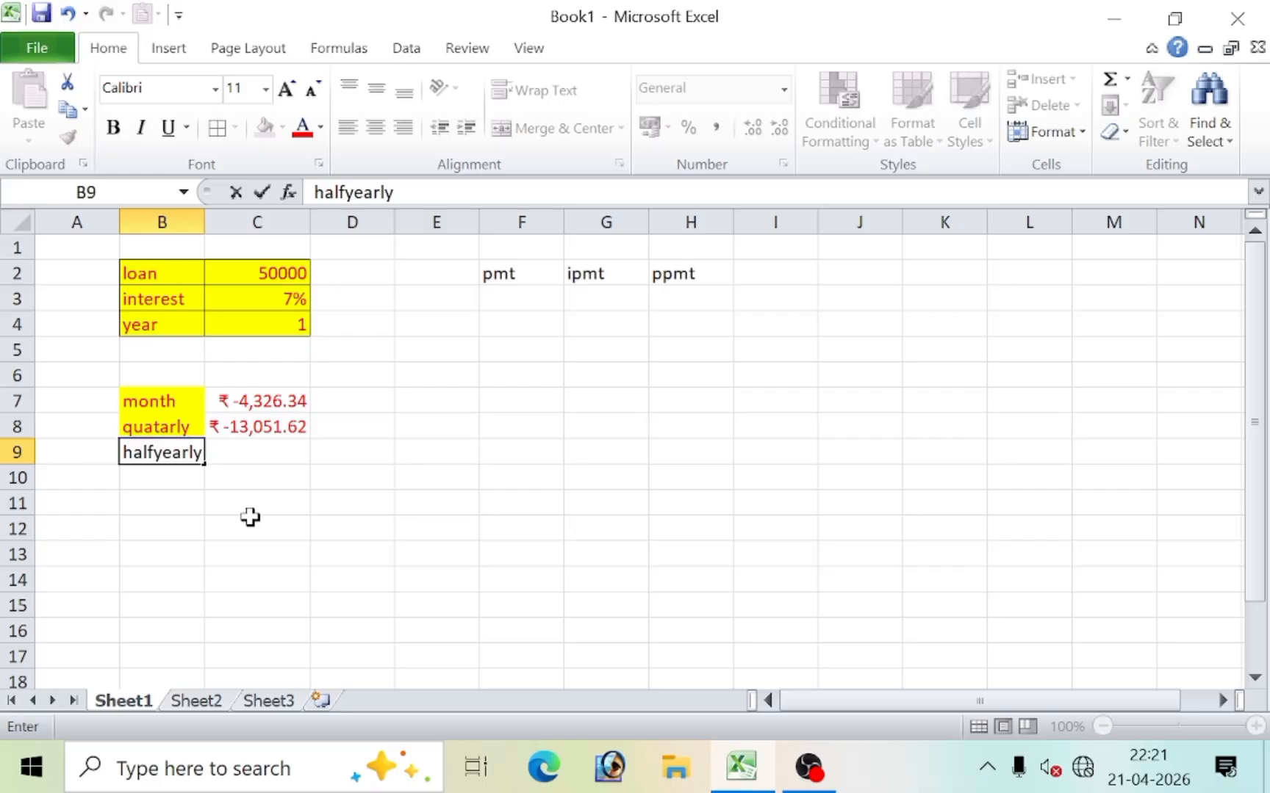
left_click(287, 507)
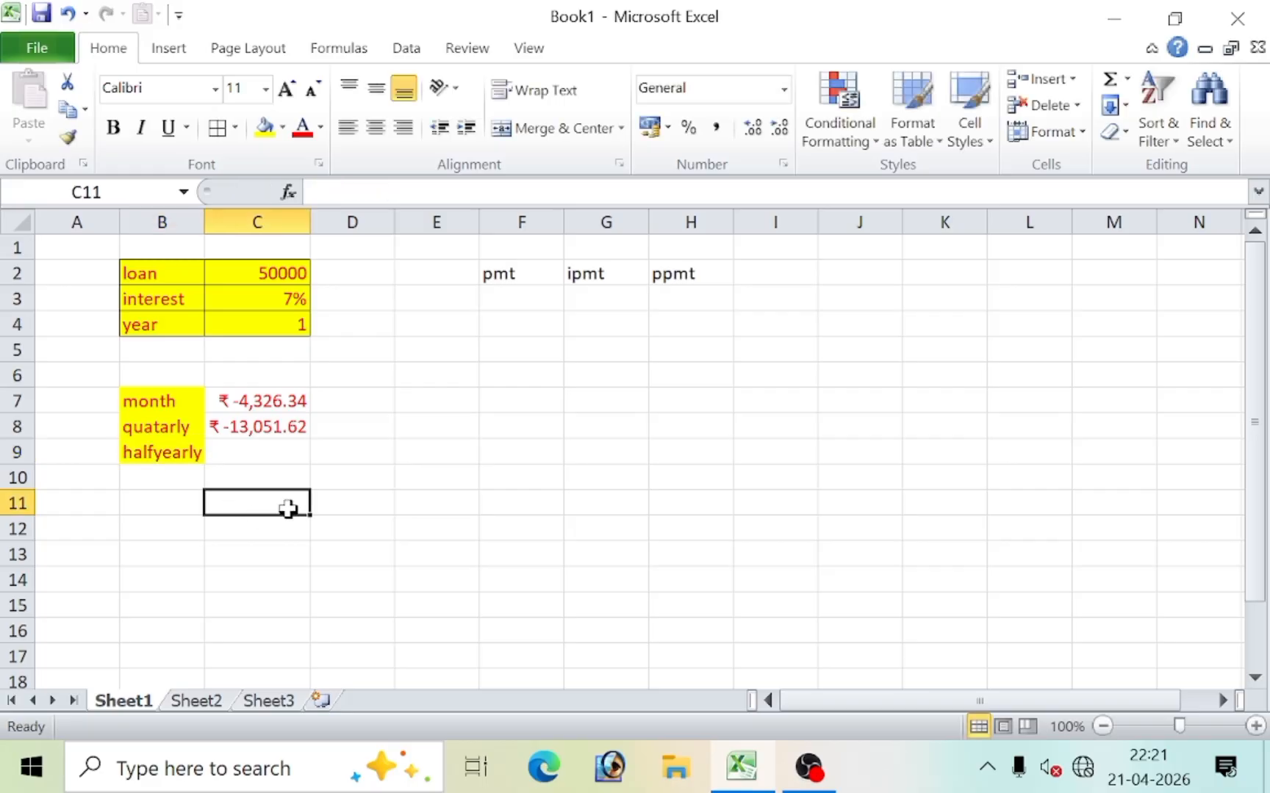
left_click(184, 455)
Calculate the half-yearly loan payment in cell C9 with the formula =PMT(C3/2,C4*2,C2)
left_click(227, 453)
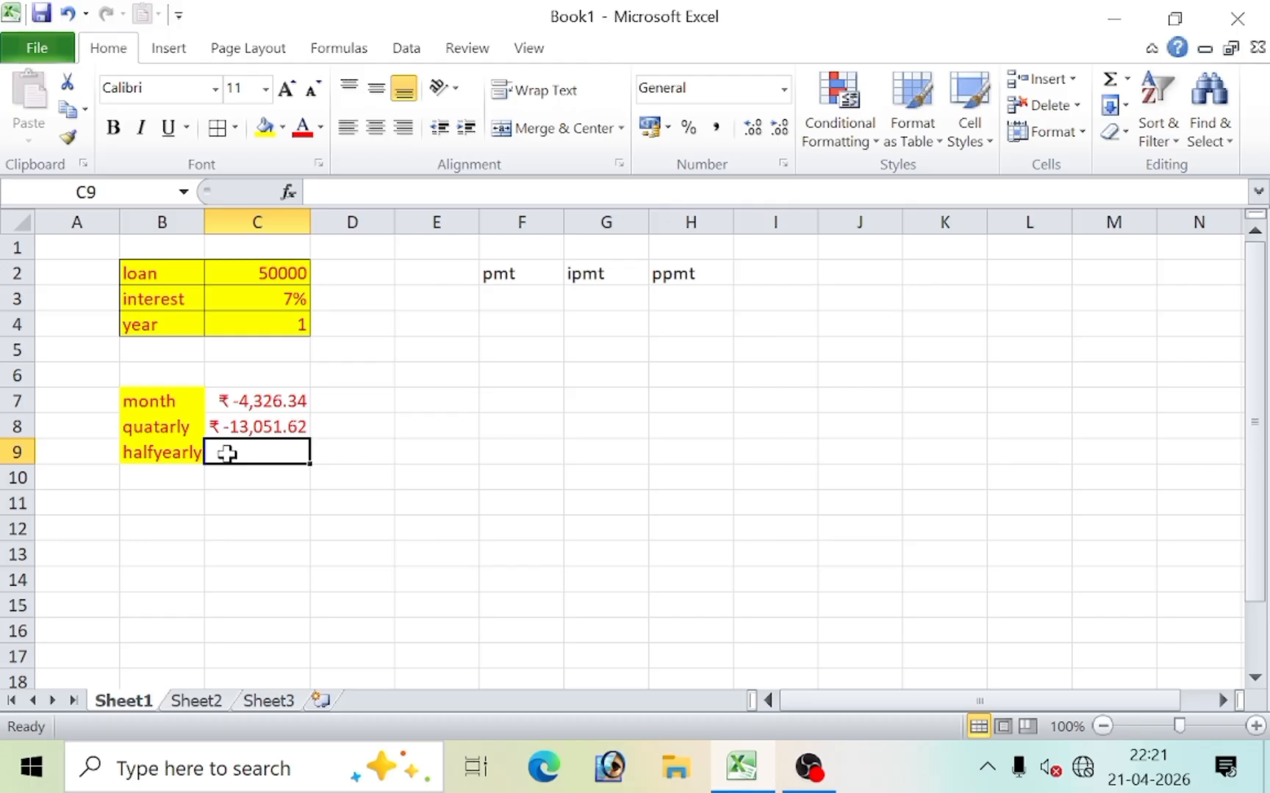
type("=")
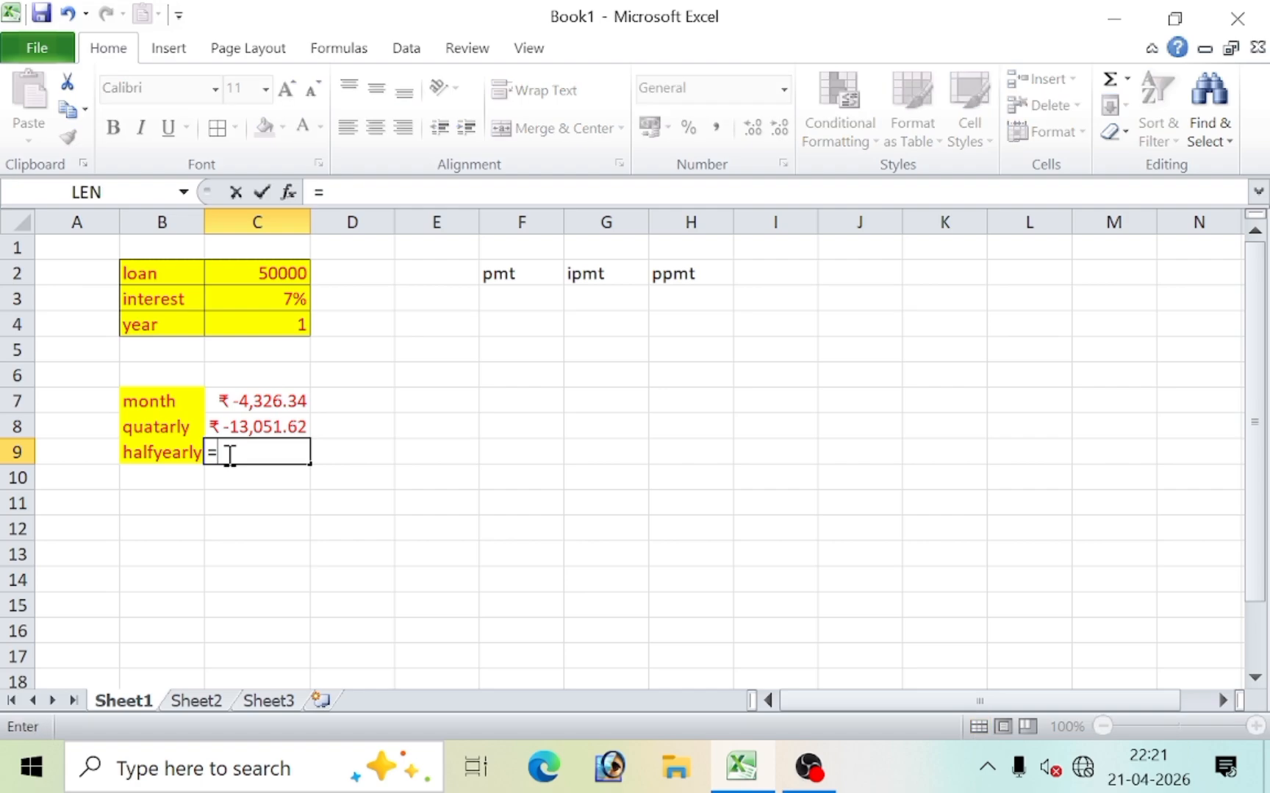
type("pmt")
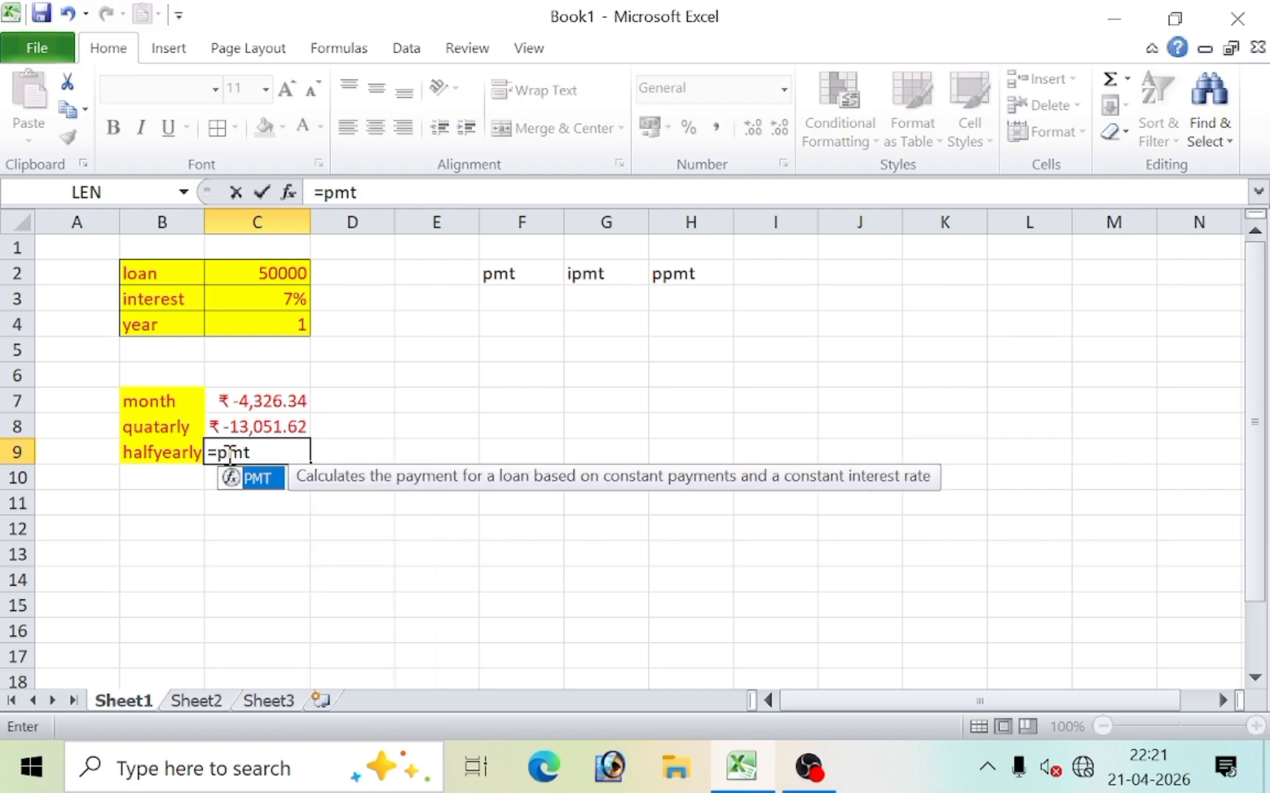
type("(")
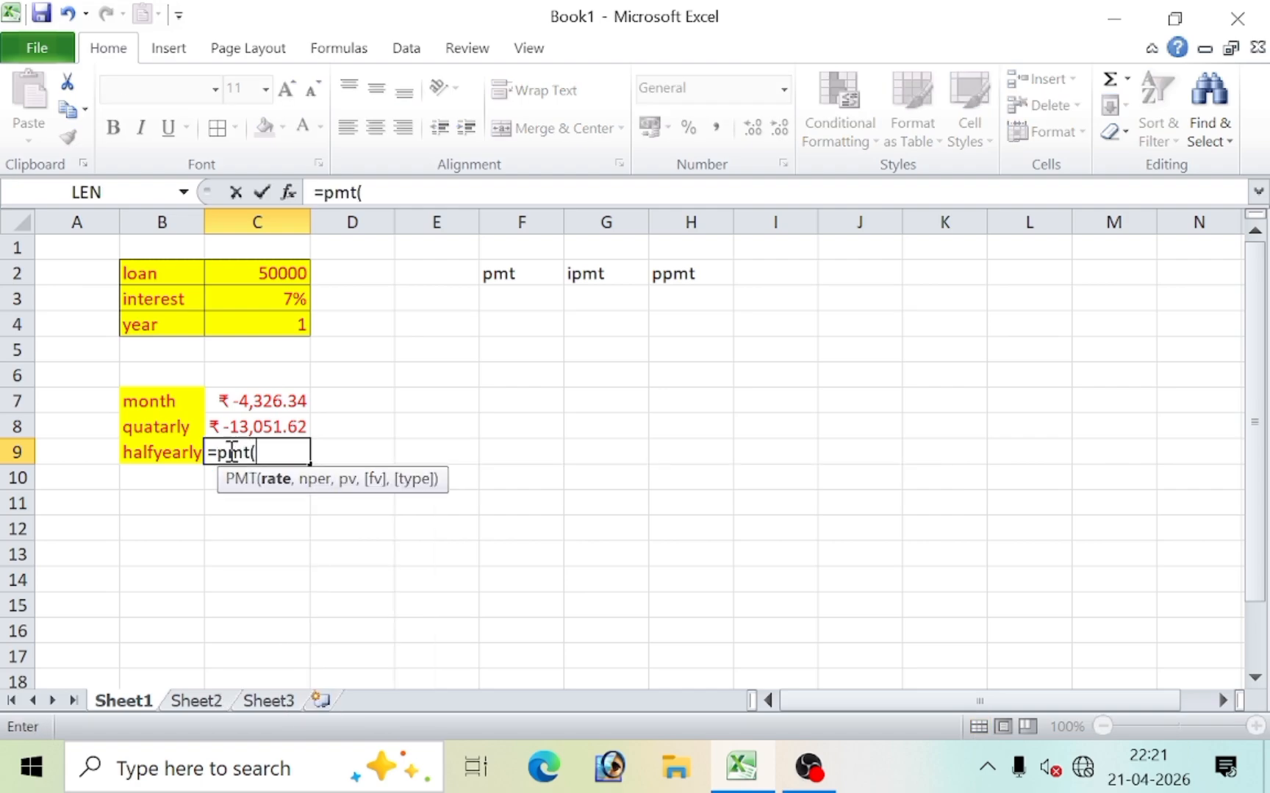
left_click(252, 302)
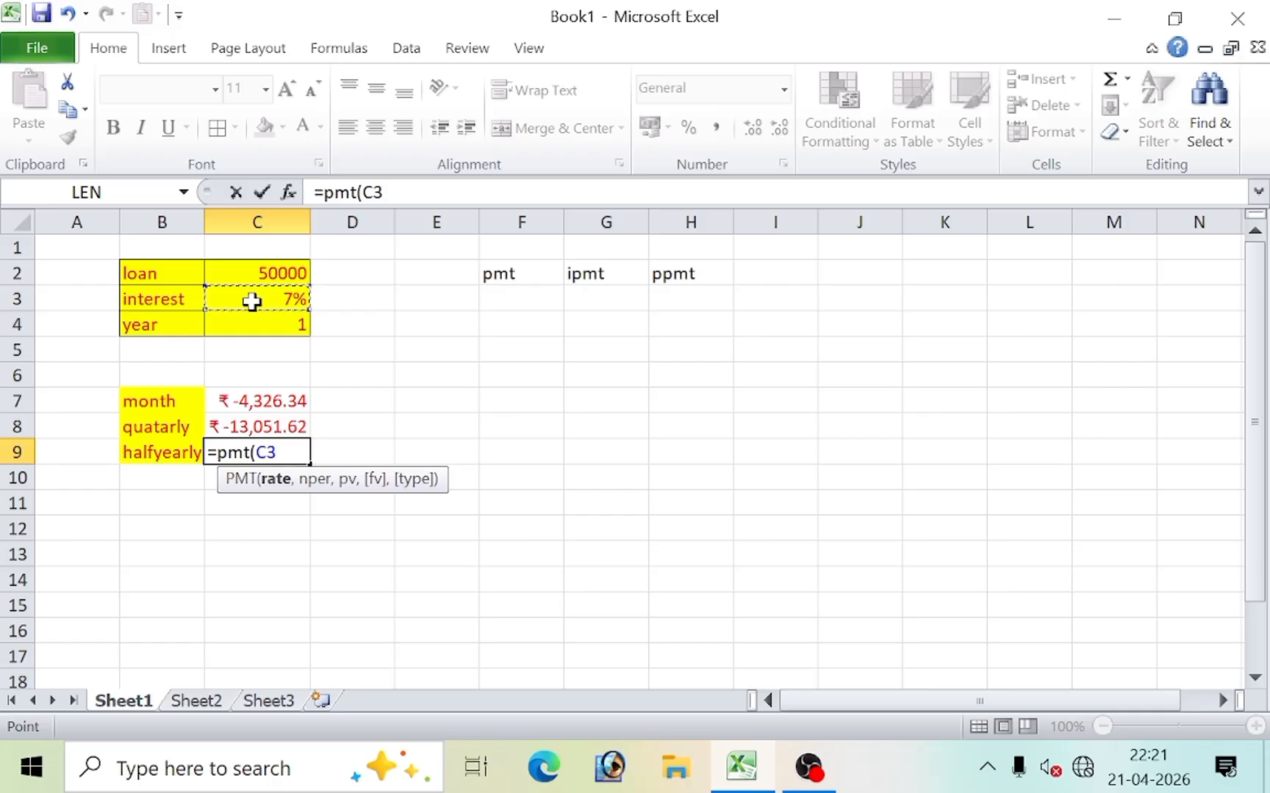
type("/2")
type(",")
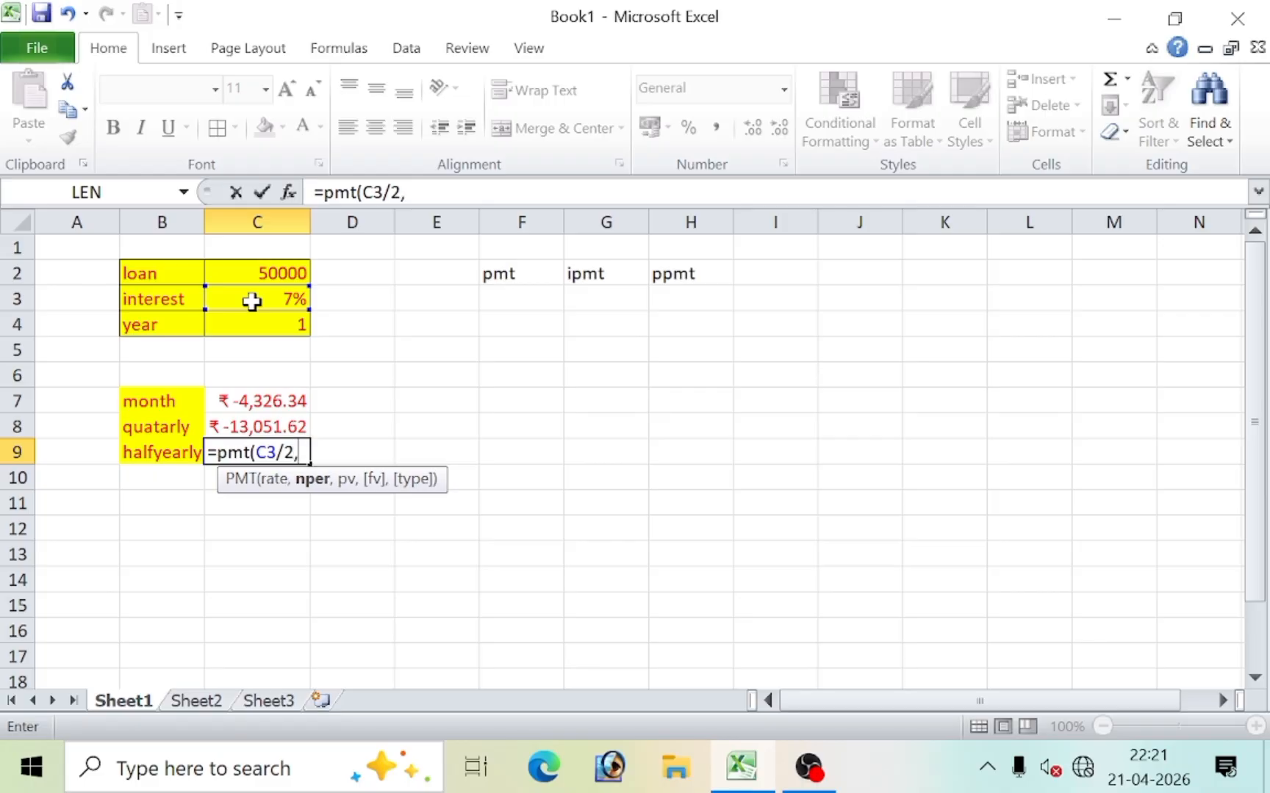
left_click(279, 328)
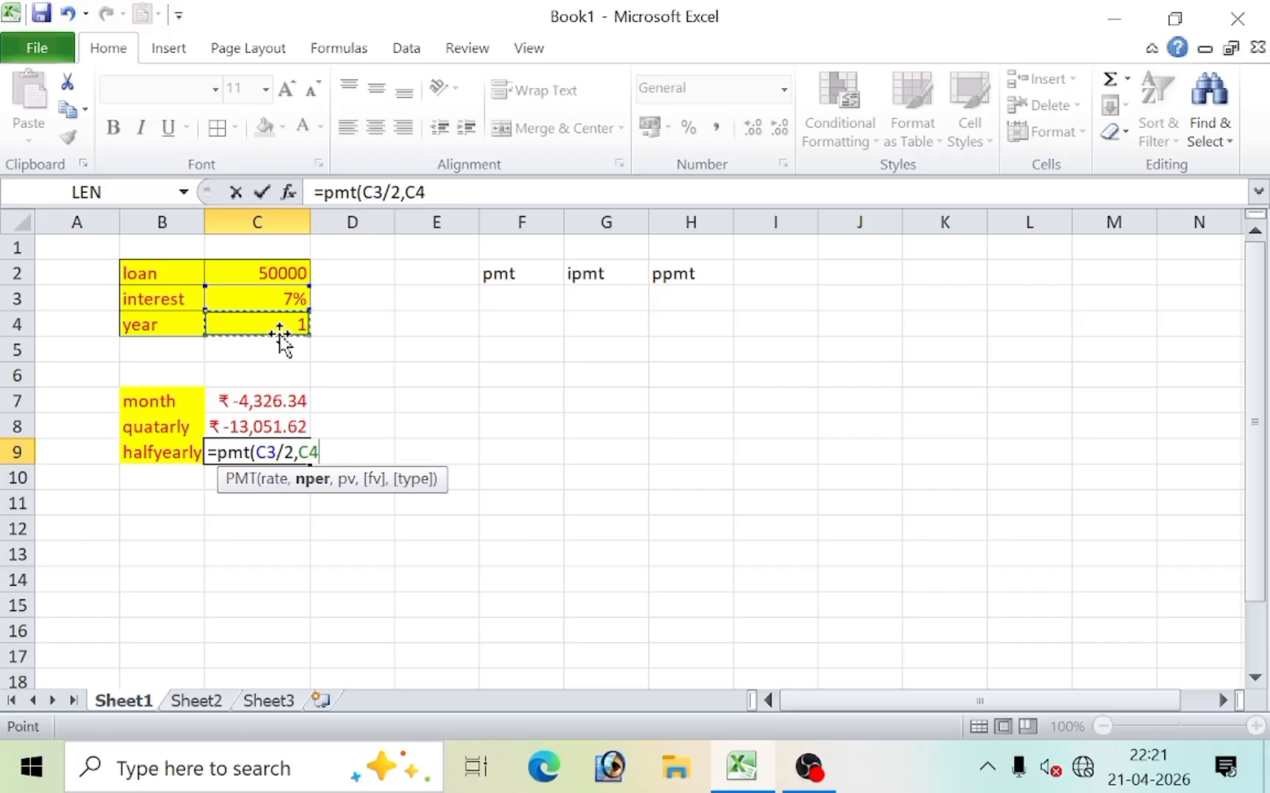
type("*2")
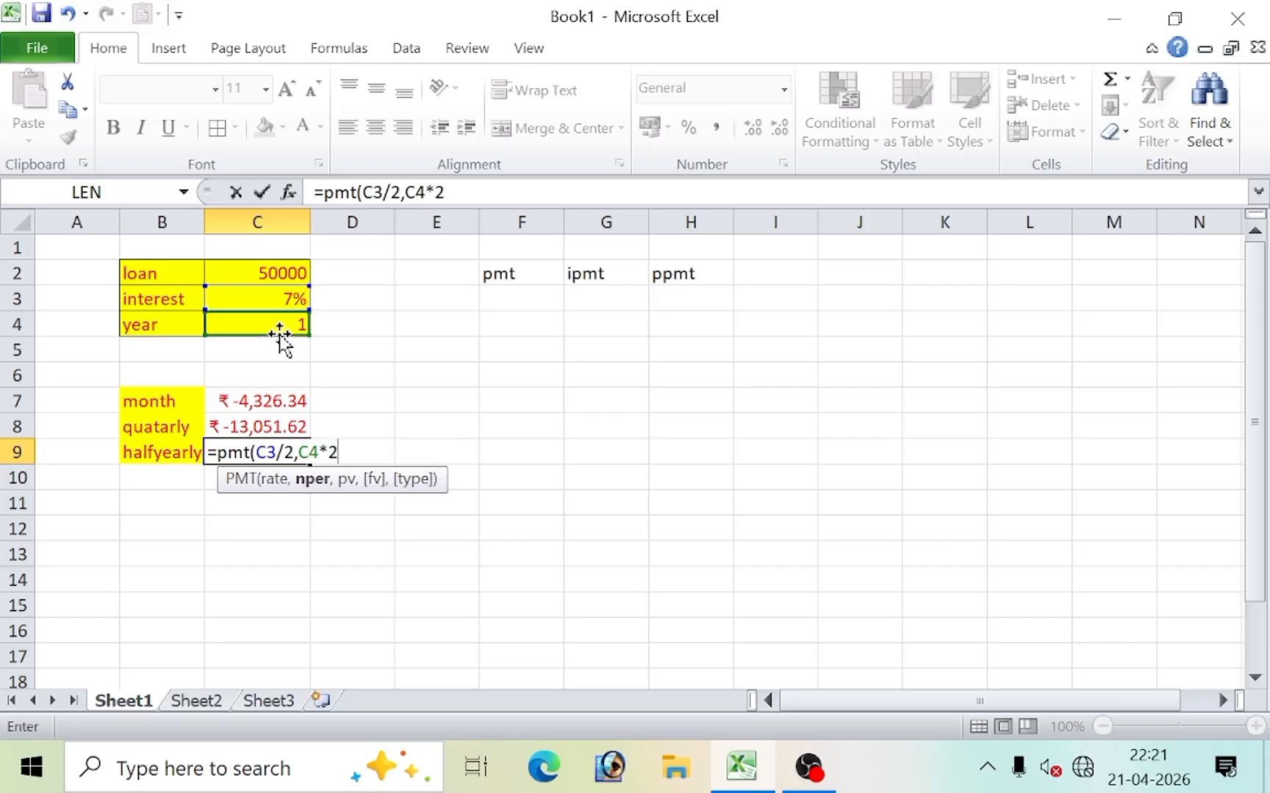
type(",")
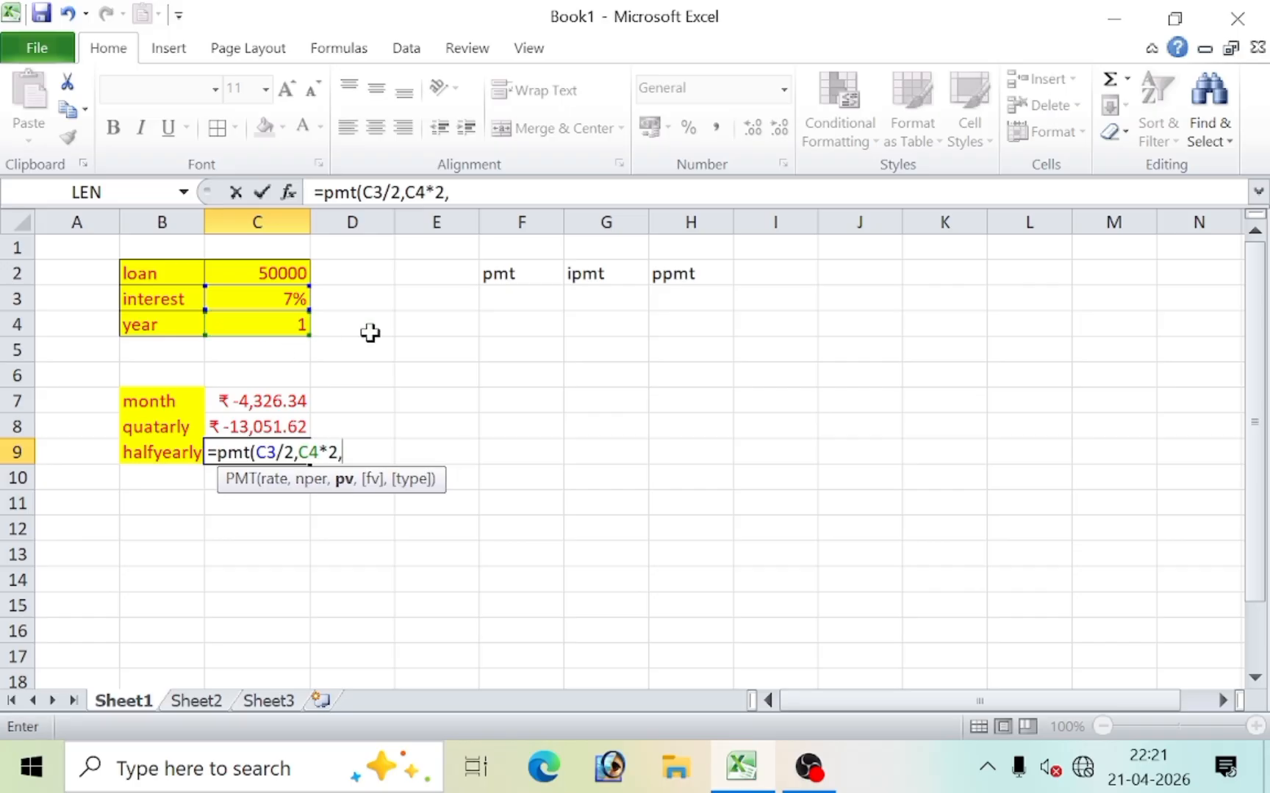
left_click(275, 273)
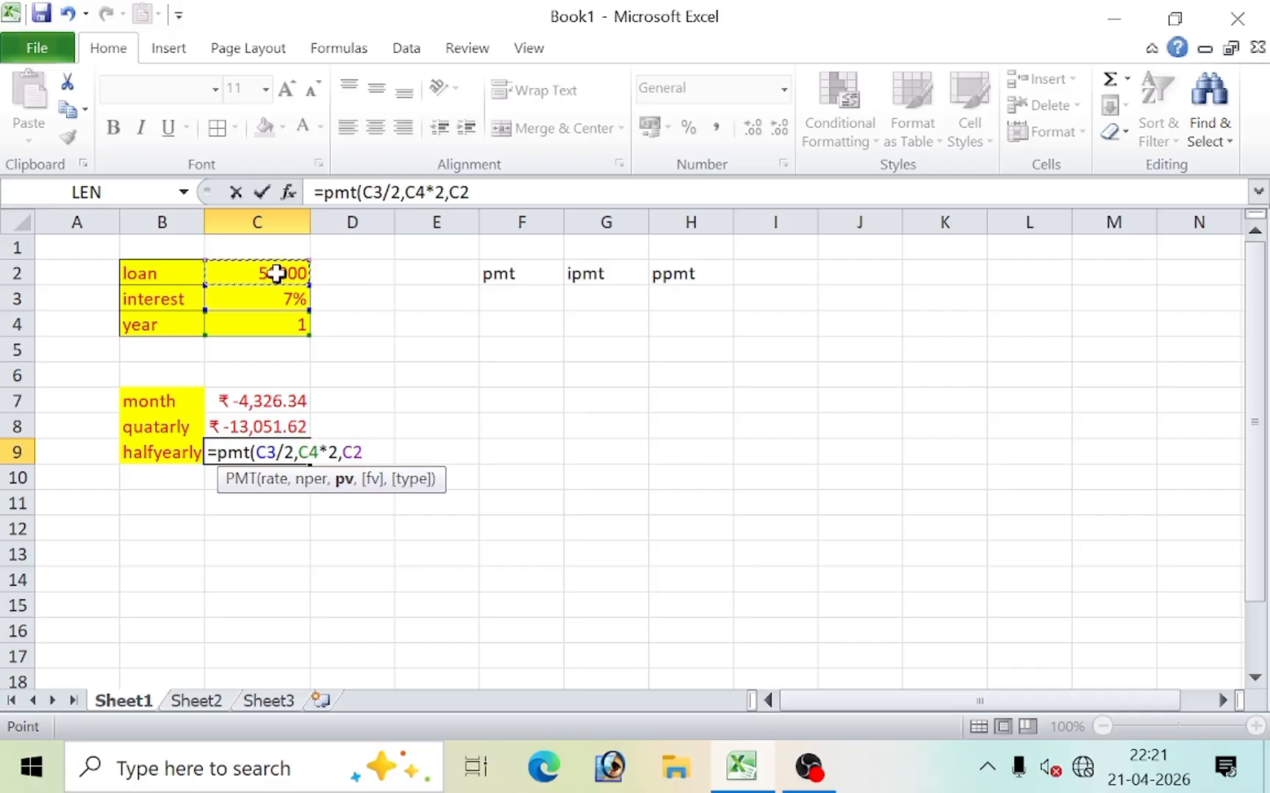
type(")")
key("Return")
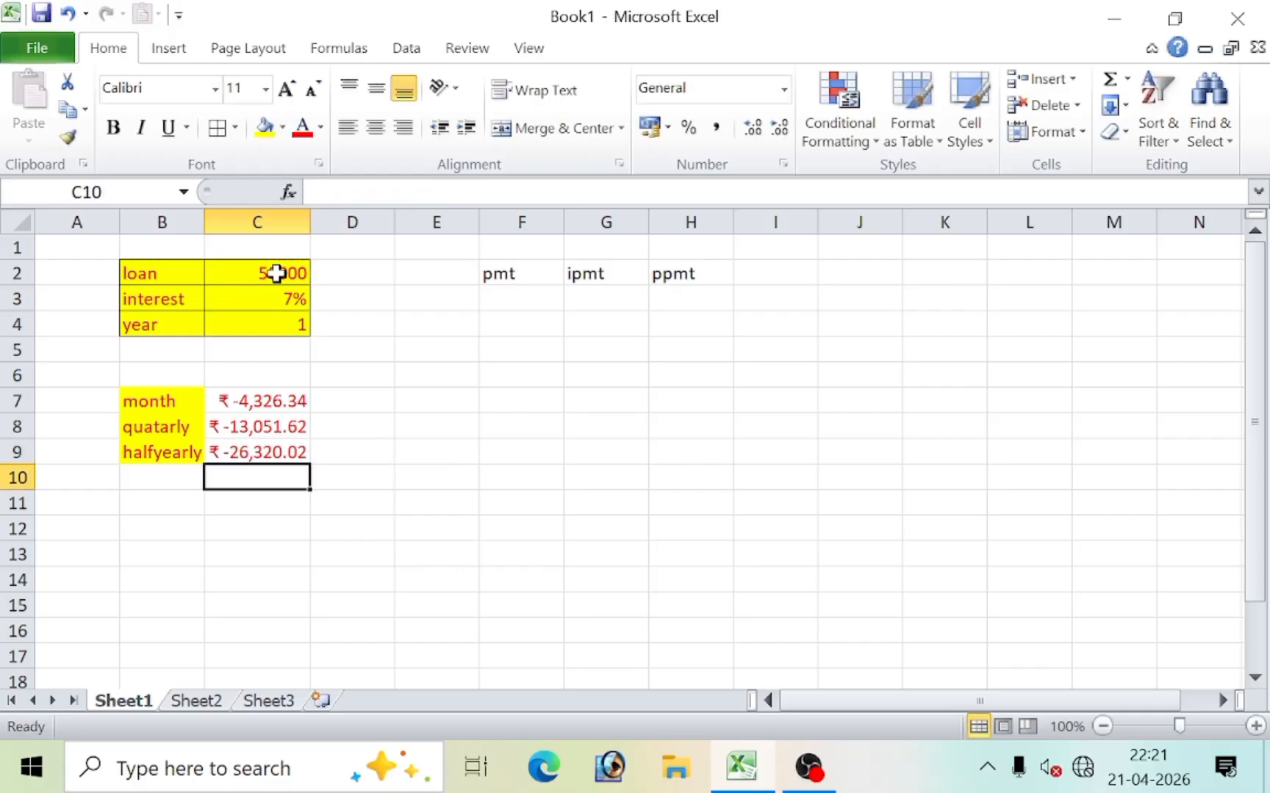
left_click(274, 451)
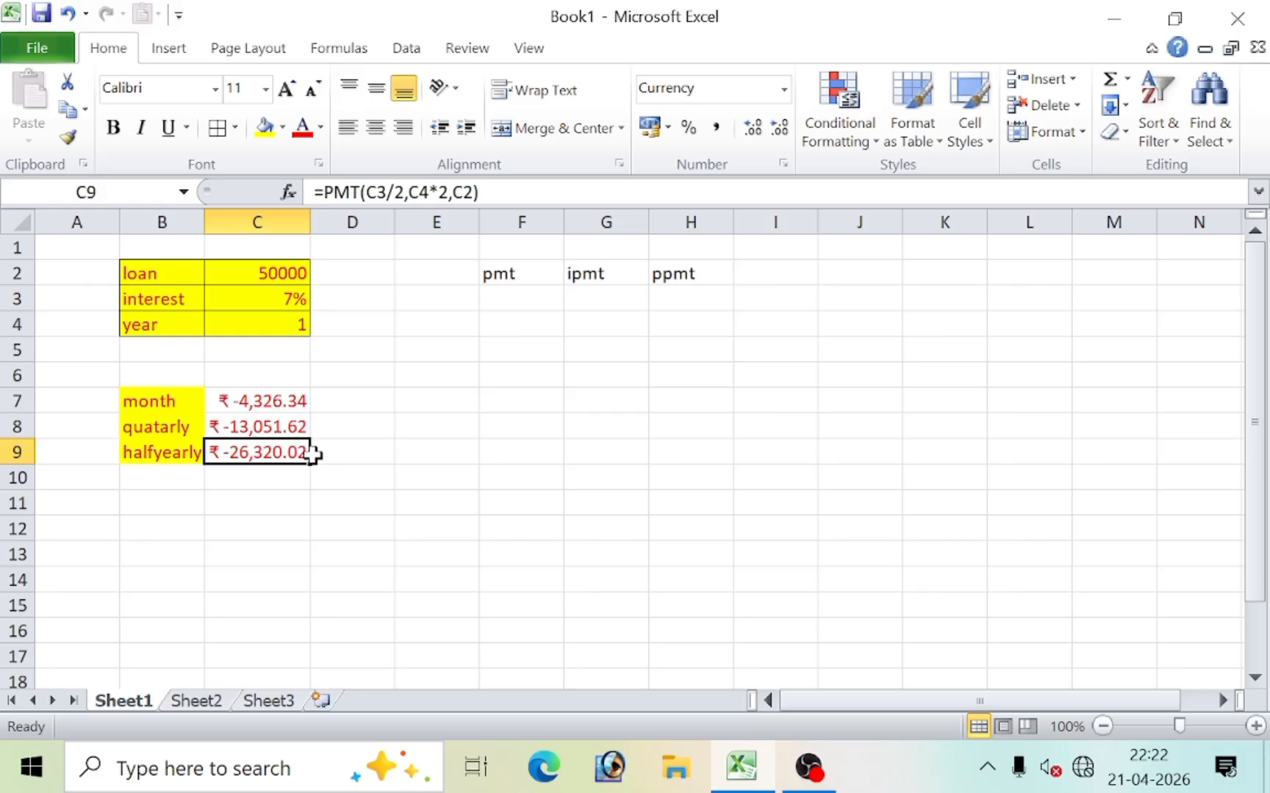
Enter the label yearly in cell B10, below the halfyearly label
left_click(177, 482)
type("yearl")
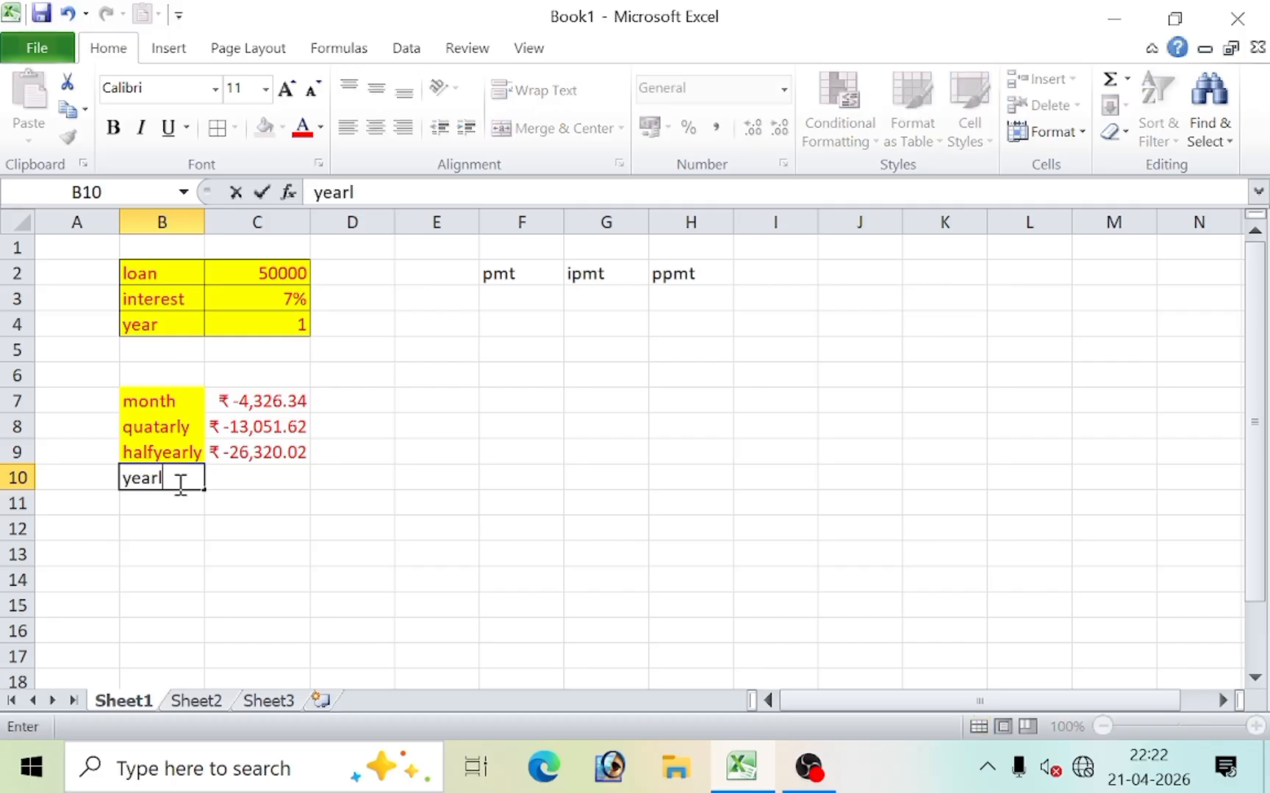
type("y")
key("Return")
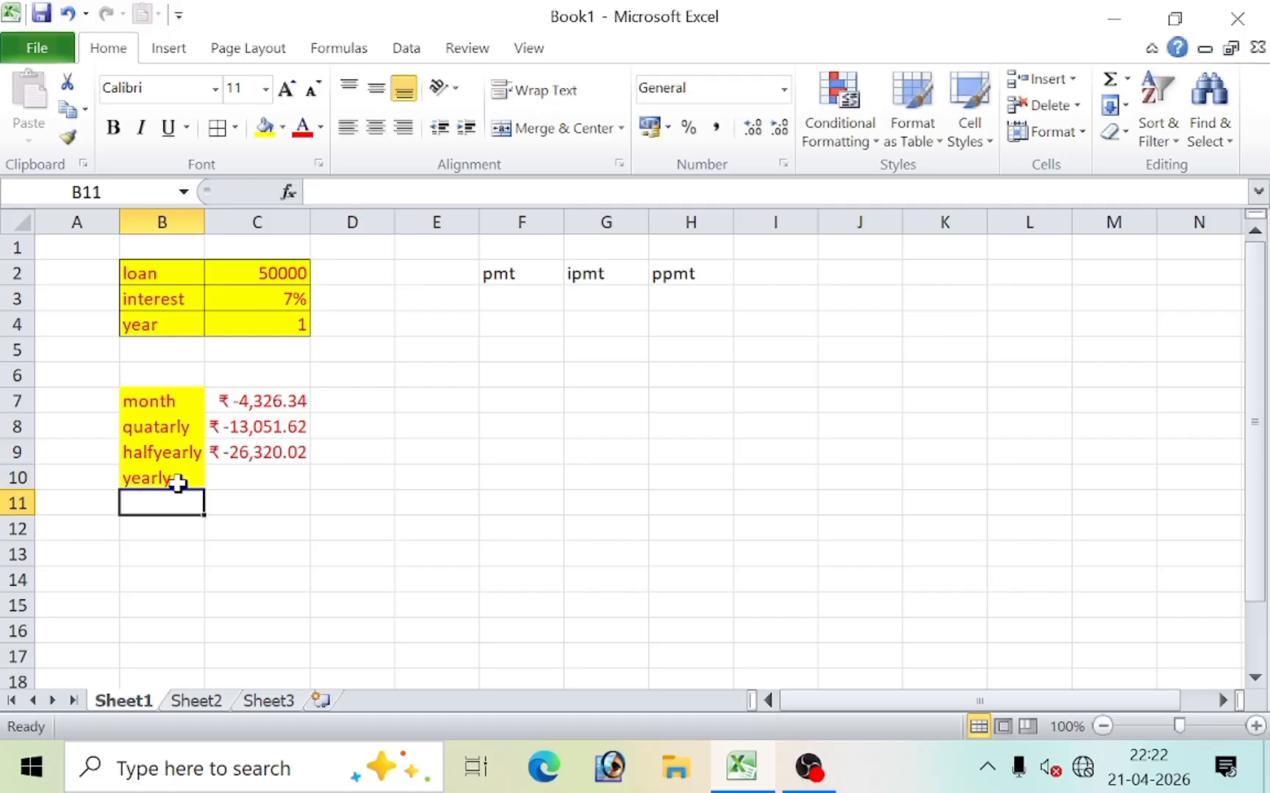
Apply all borders to the payment table in cells B7:C10
left_click_drag(156, 399, 263, 476)
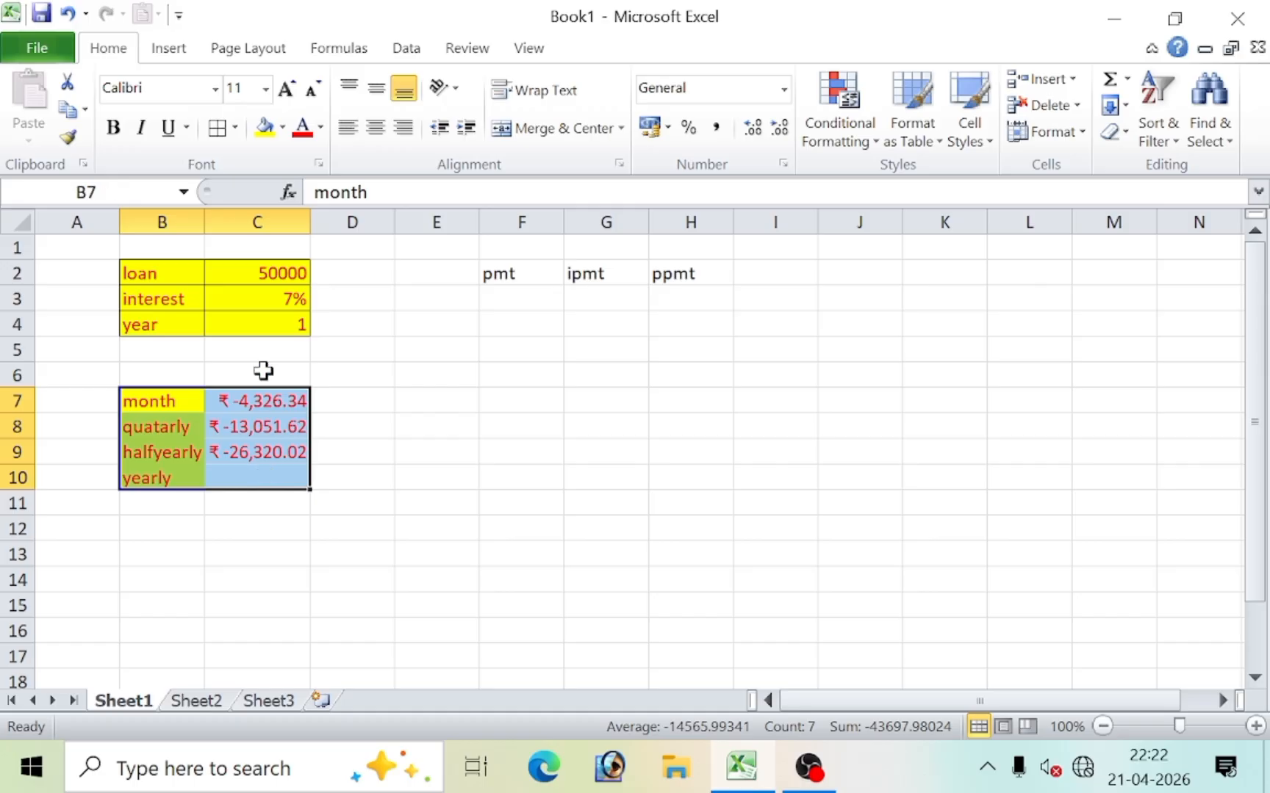
left_click(218, 129)
left_click(493, 551)
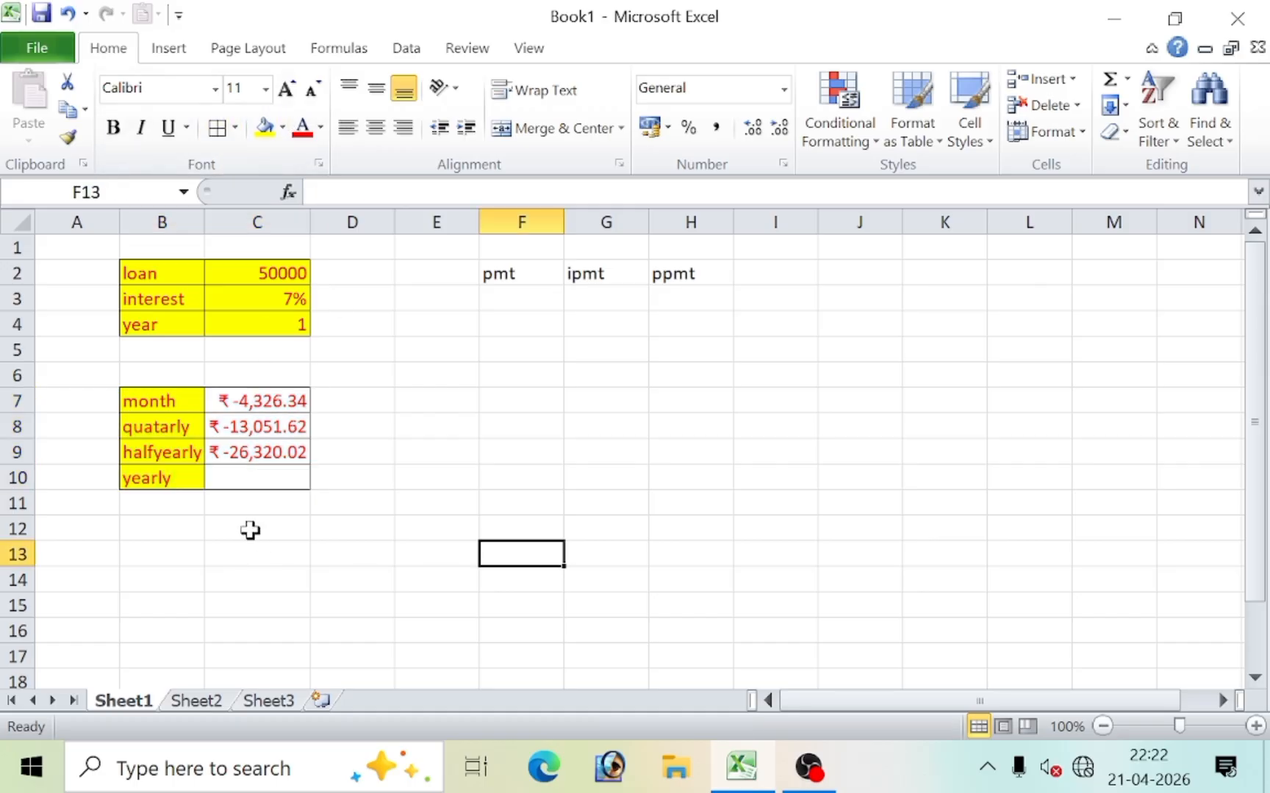
Calculate the yearly loan payment in cell C10 with the formula =PMT(C3,C4,C2)
left_click(251, 482)
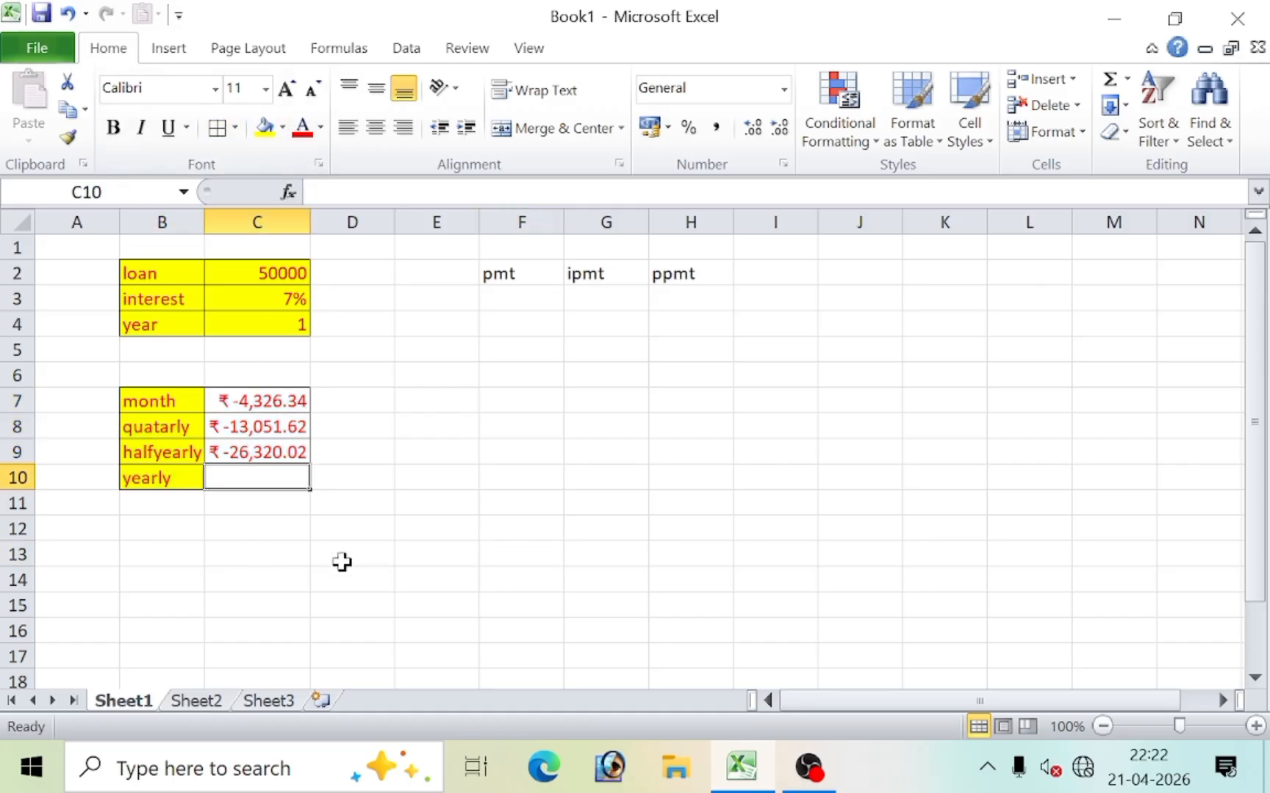
type("=pmt")
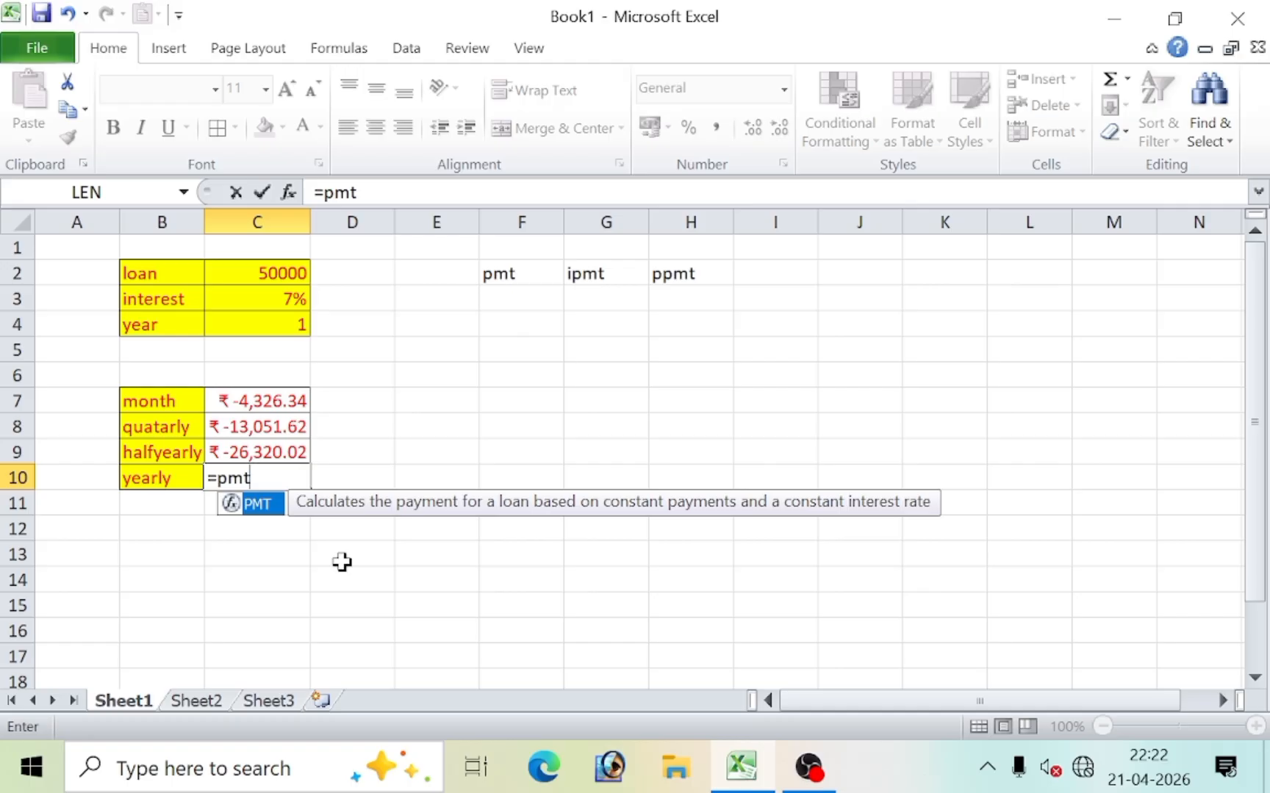
type("(")
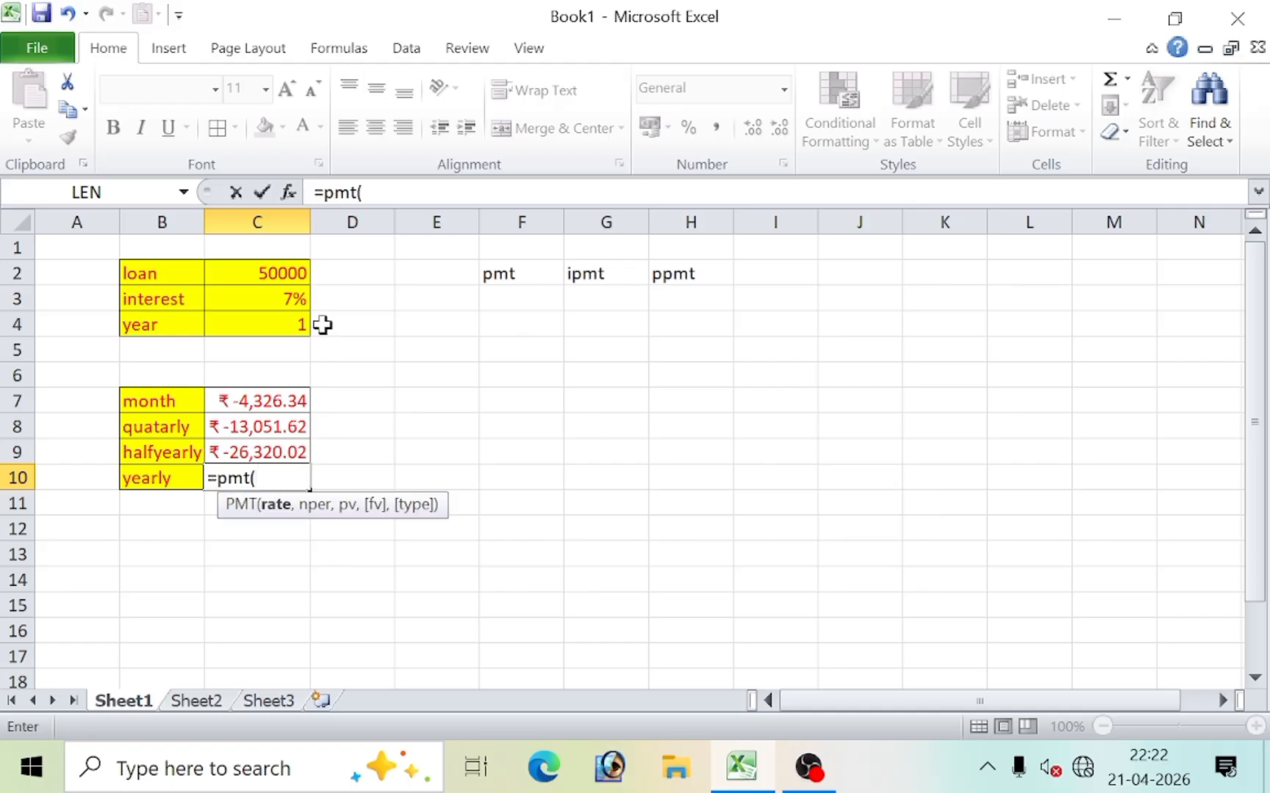
left_click(285, 300)
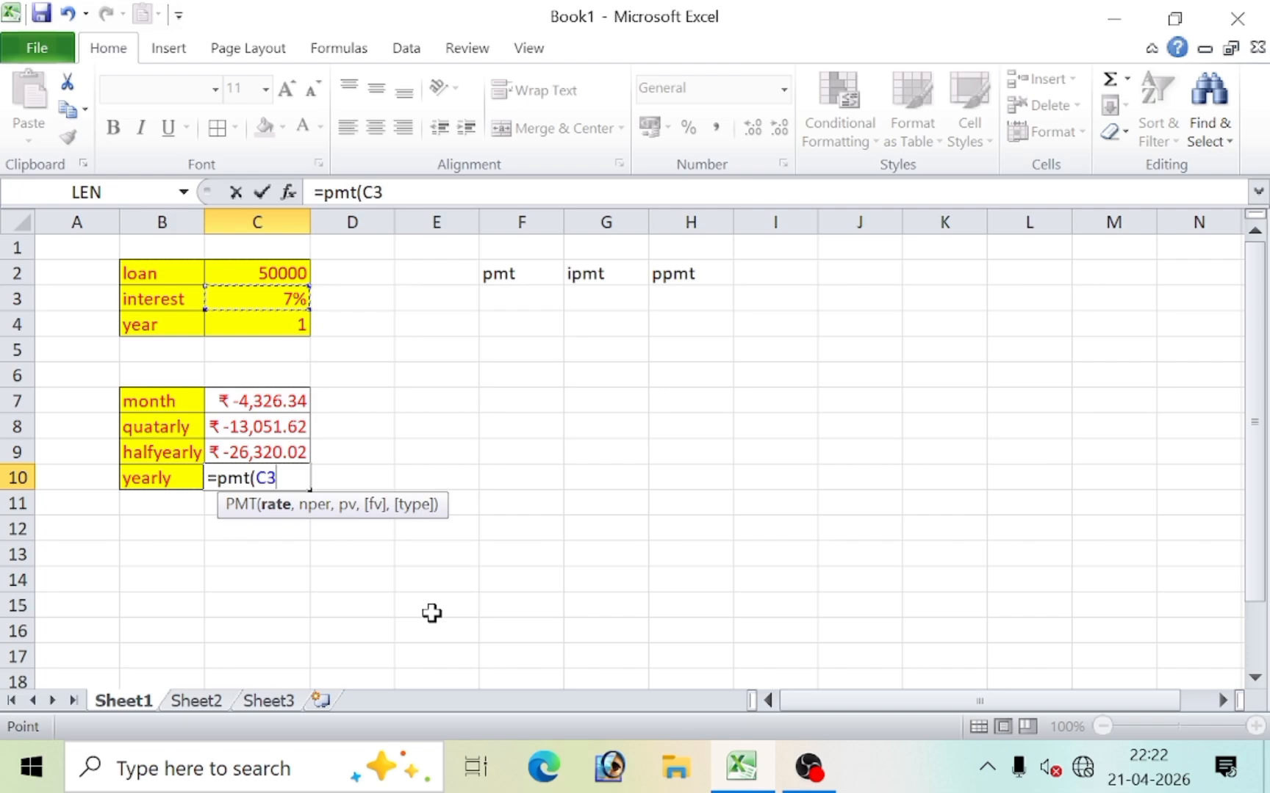
type("/")
type(",")
left_click(284, 331)
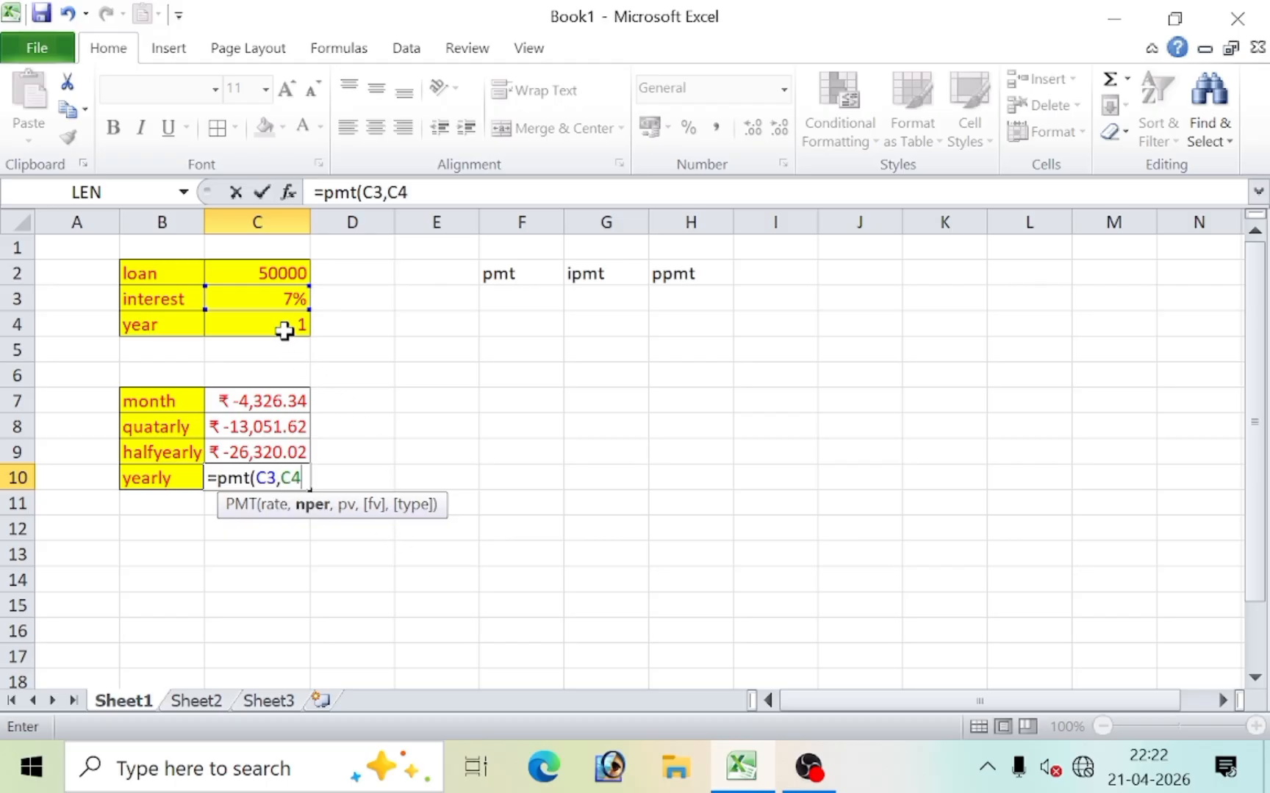
type(",")
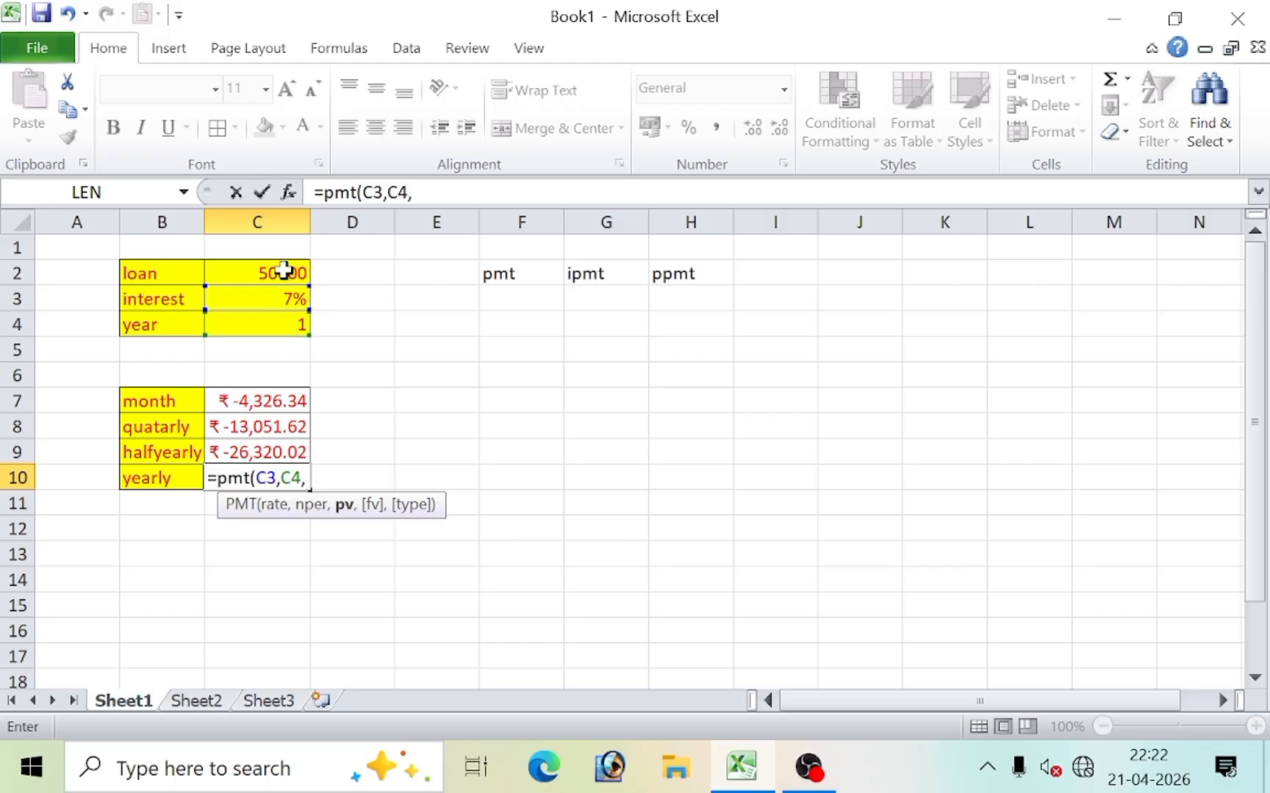
left_click(283, 271)
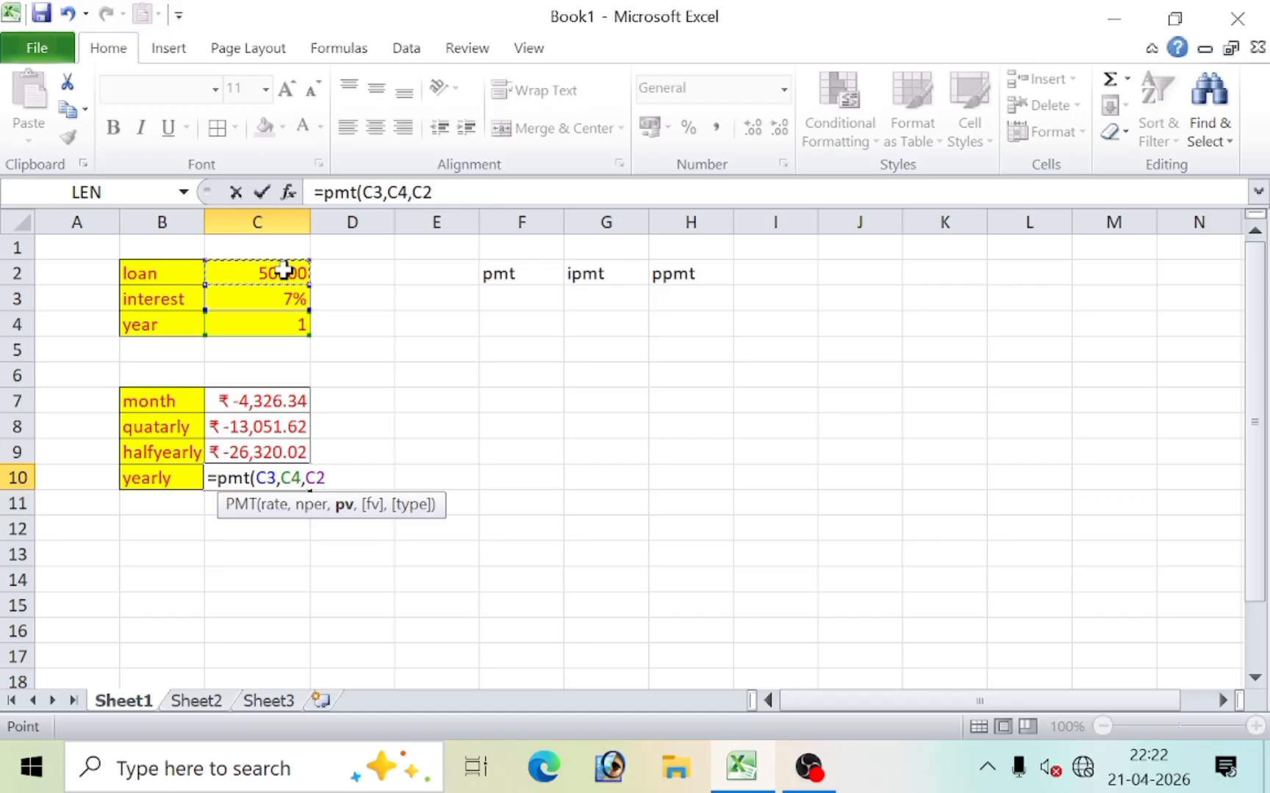
type(")")
key("Return")
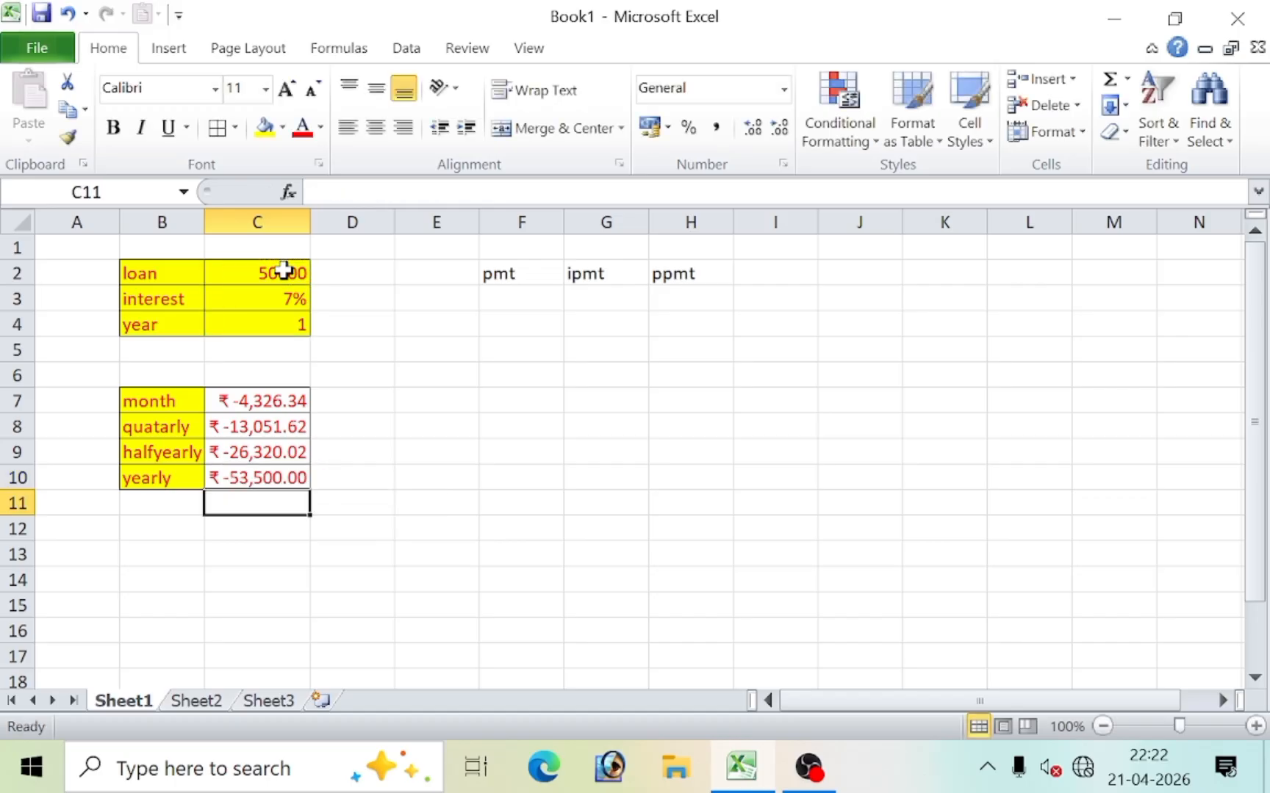
Review the PMT formulas behind the yearly, monthly and quarterly payments in column C
left_click(368, 457)
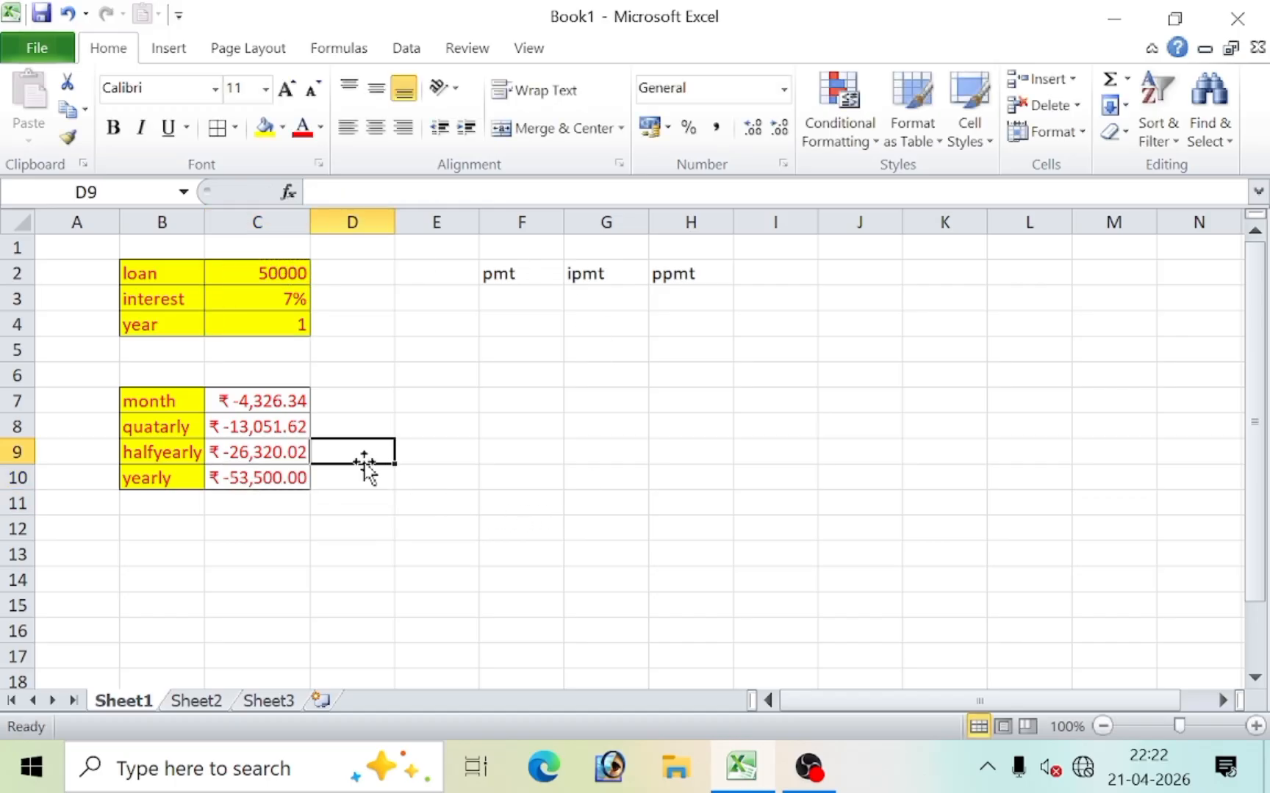
left_click(274, 482)
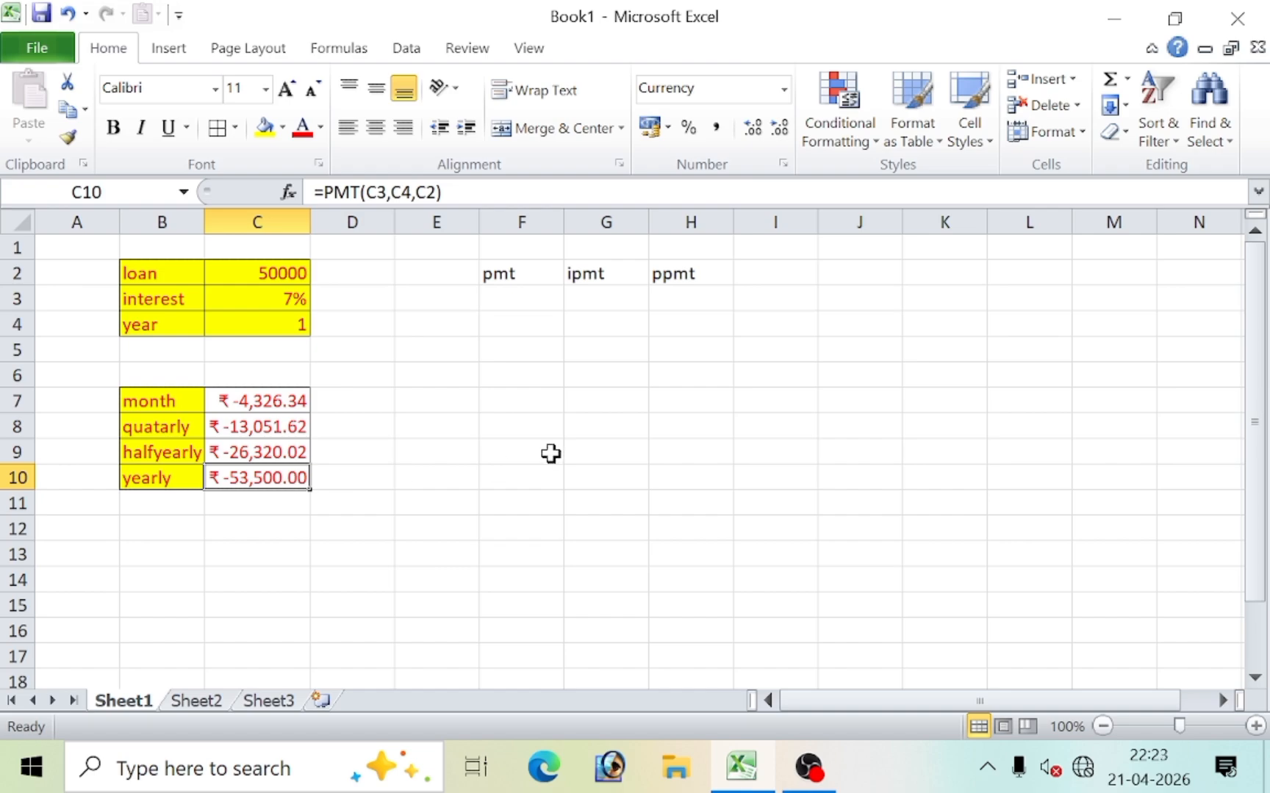
left_click(507, 453)
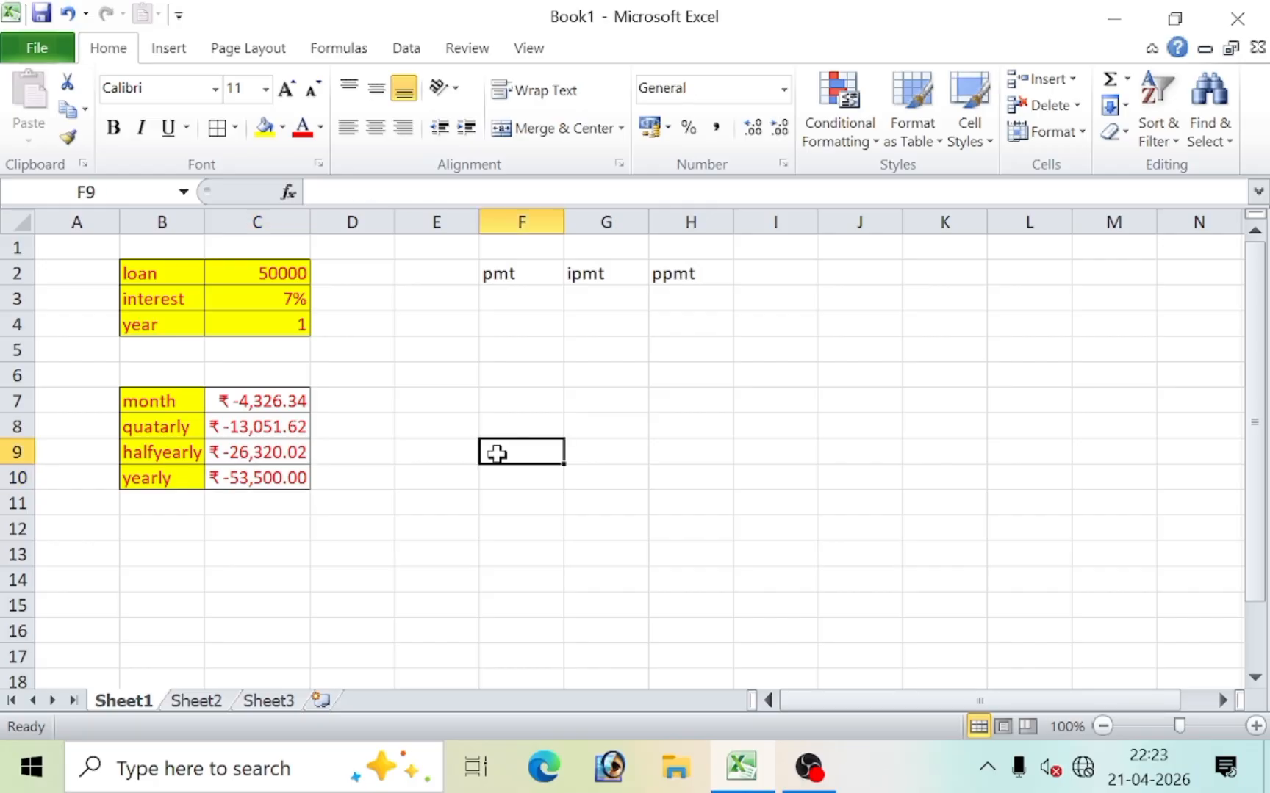
left_click(249, 403)
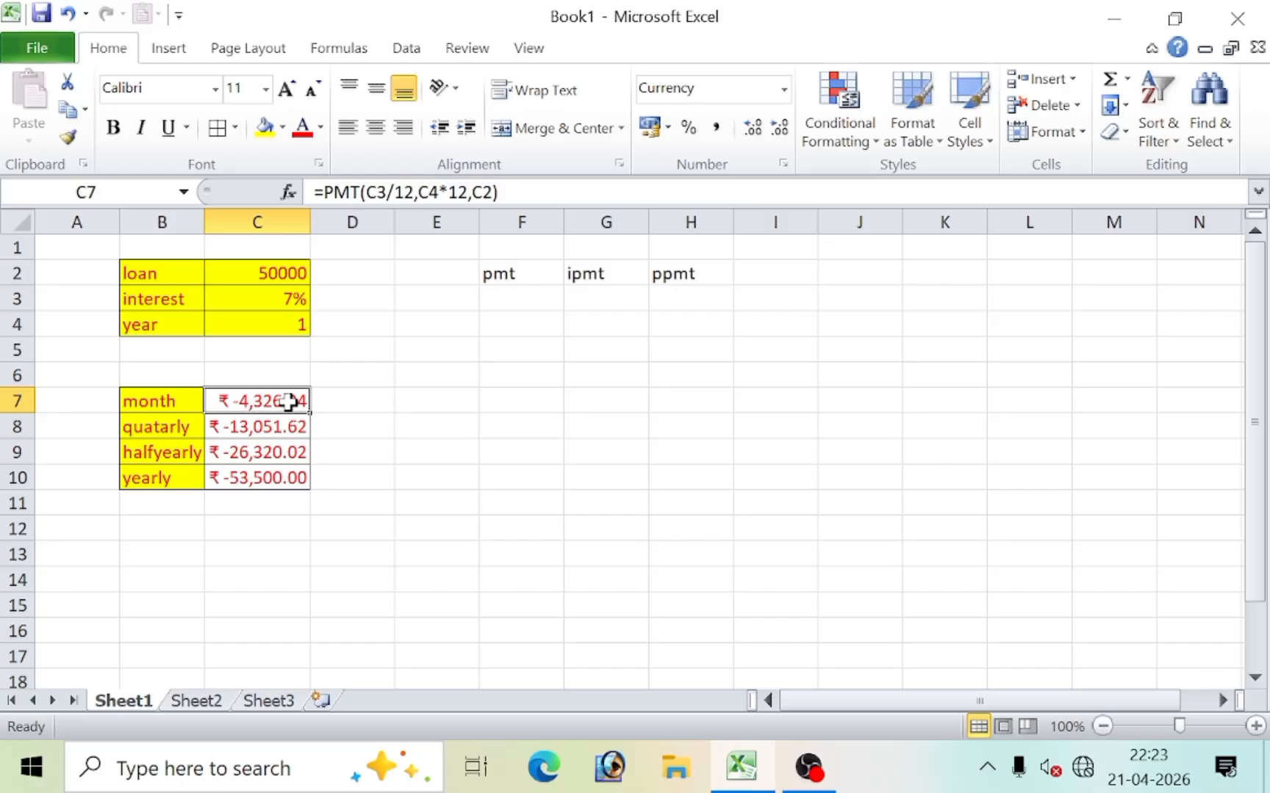
left_click(250, 424)
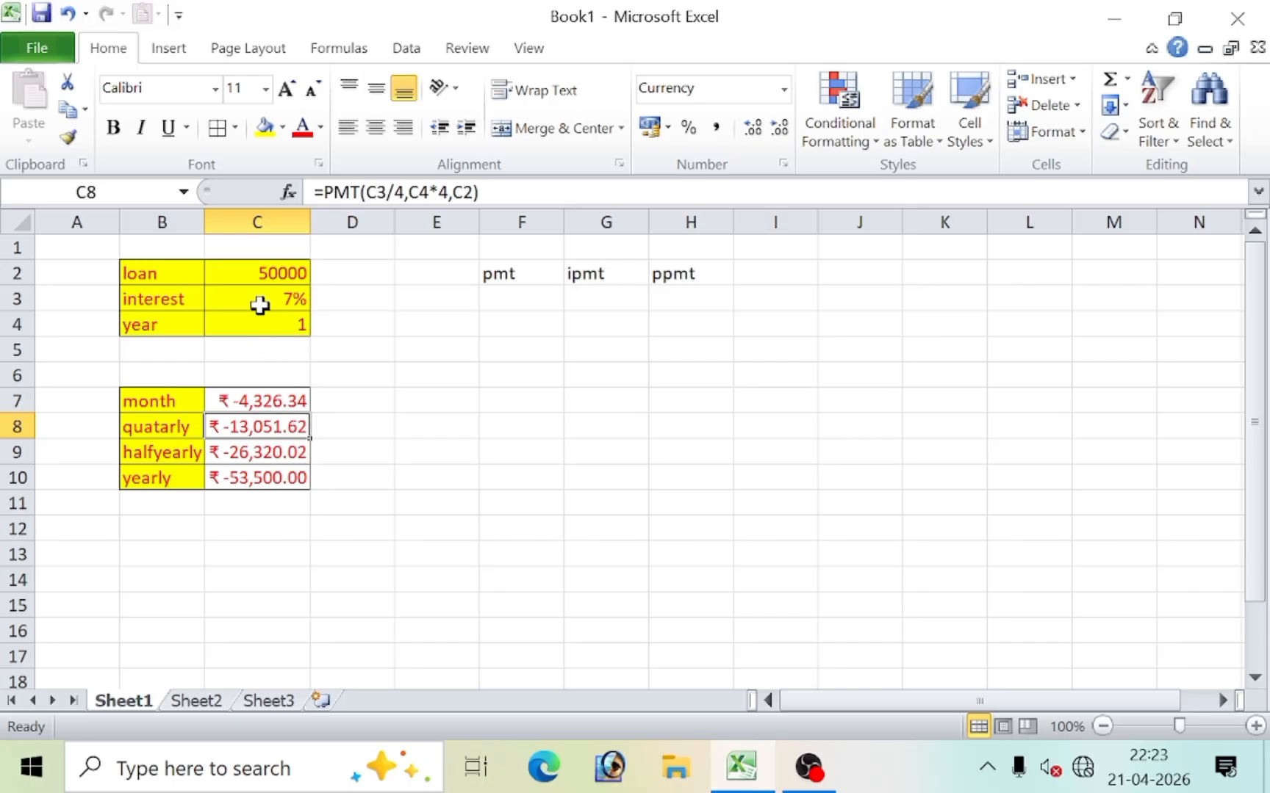
left_click(263, 477)
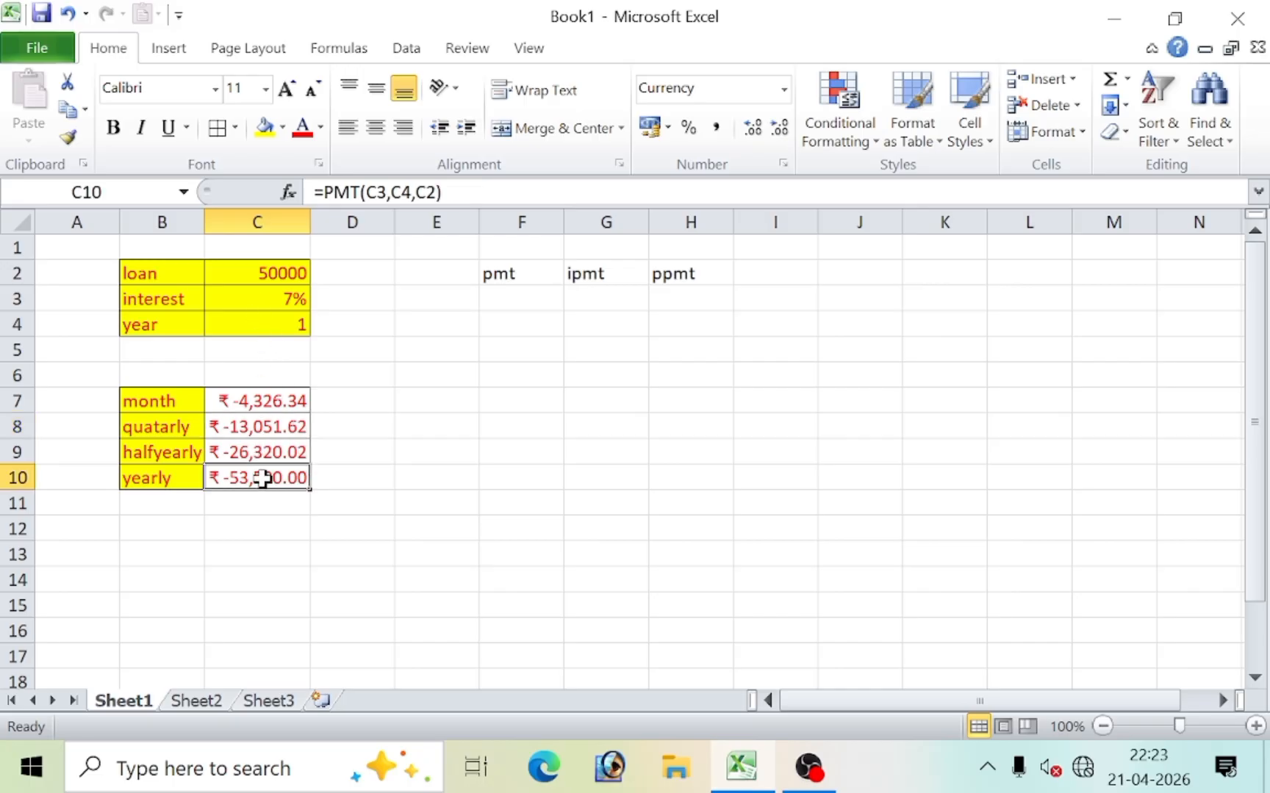
left_click(536, 502)
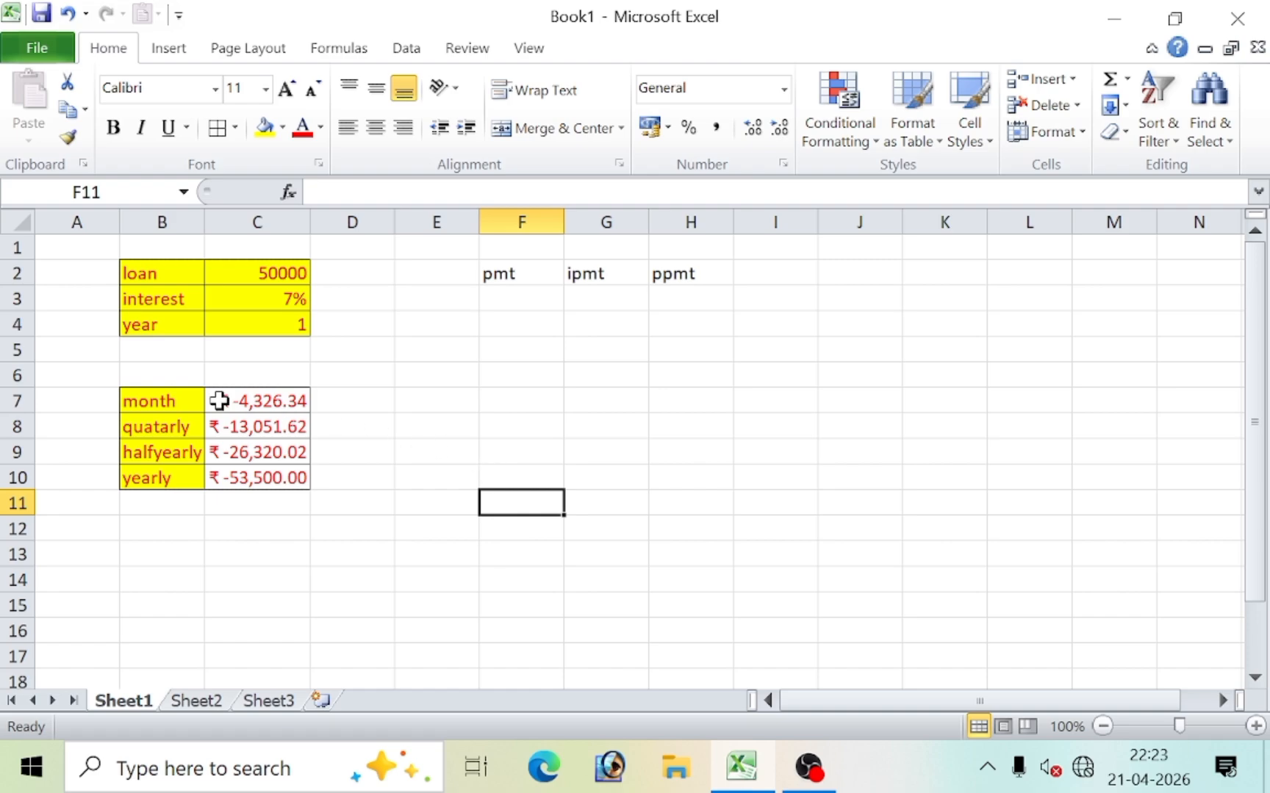
Merge and center cells B6:C6 above the payment table and enter the heading pmt
left_click_drag(179, 374, 234, 376)
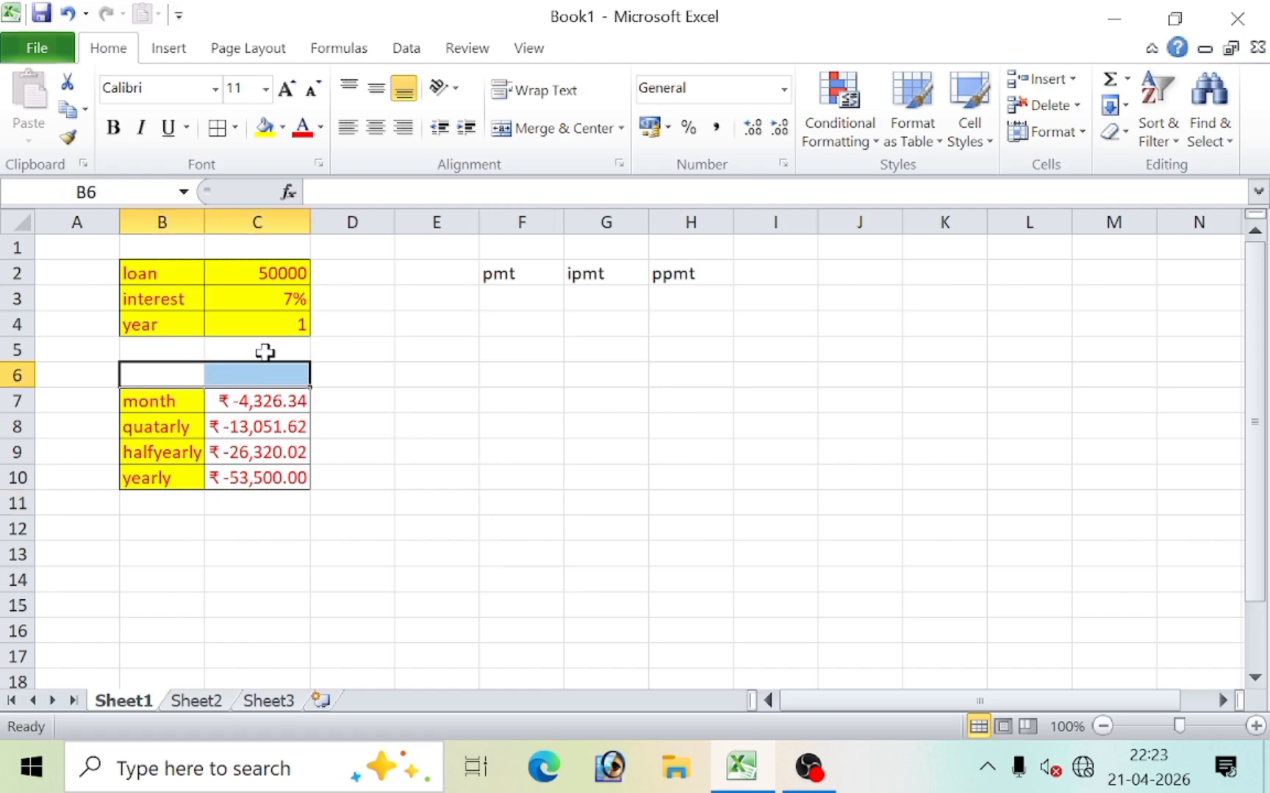
left_click(524, 127)
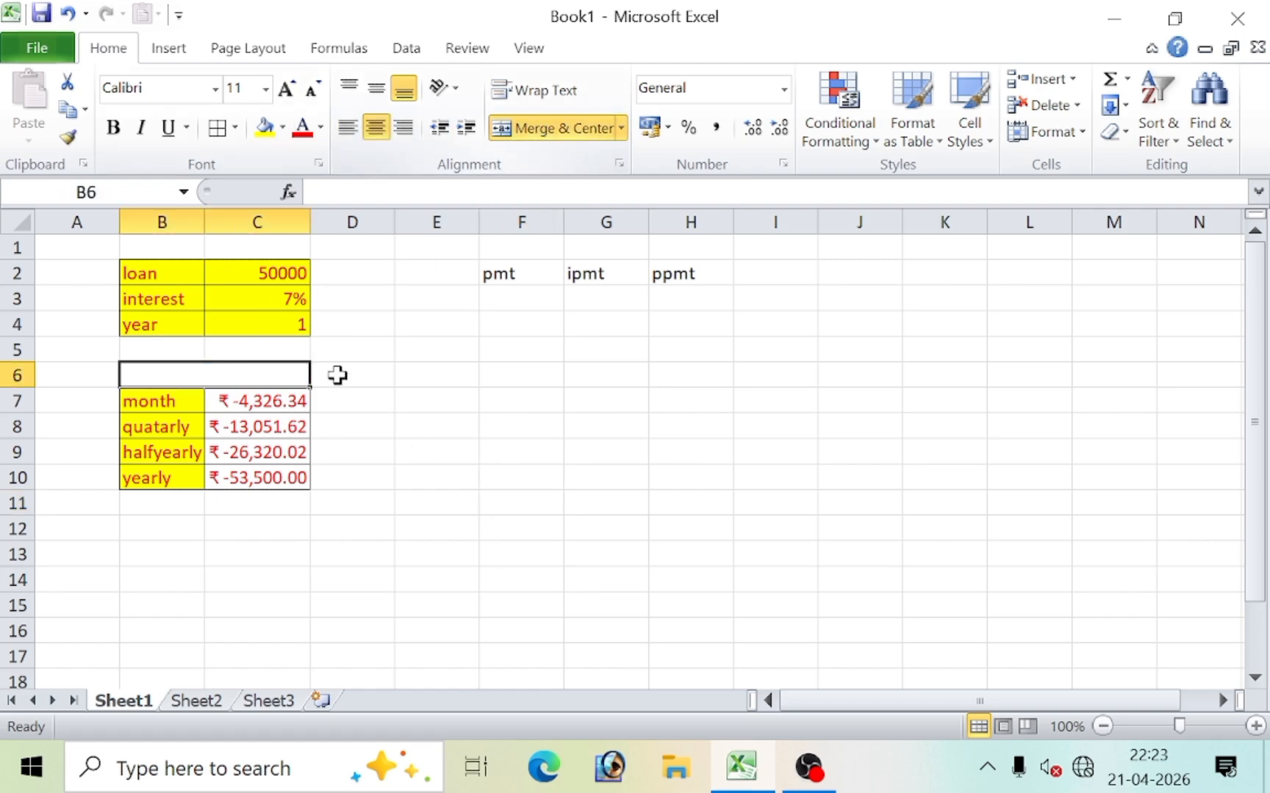
type("pmt")
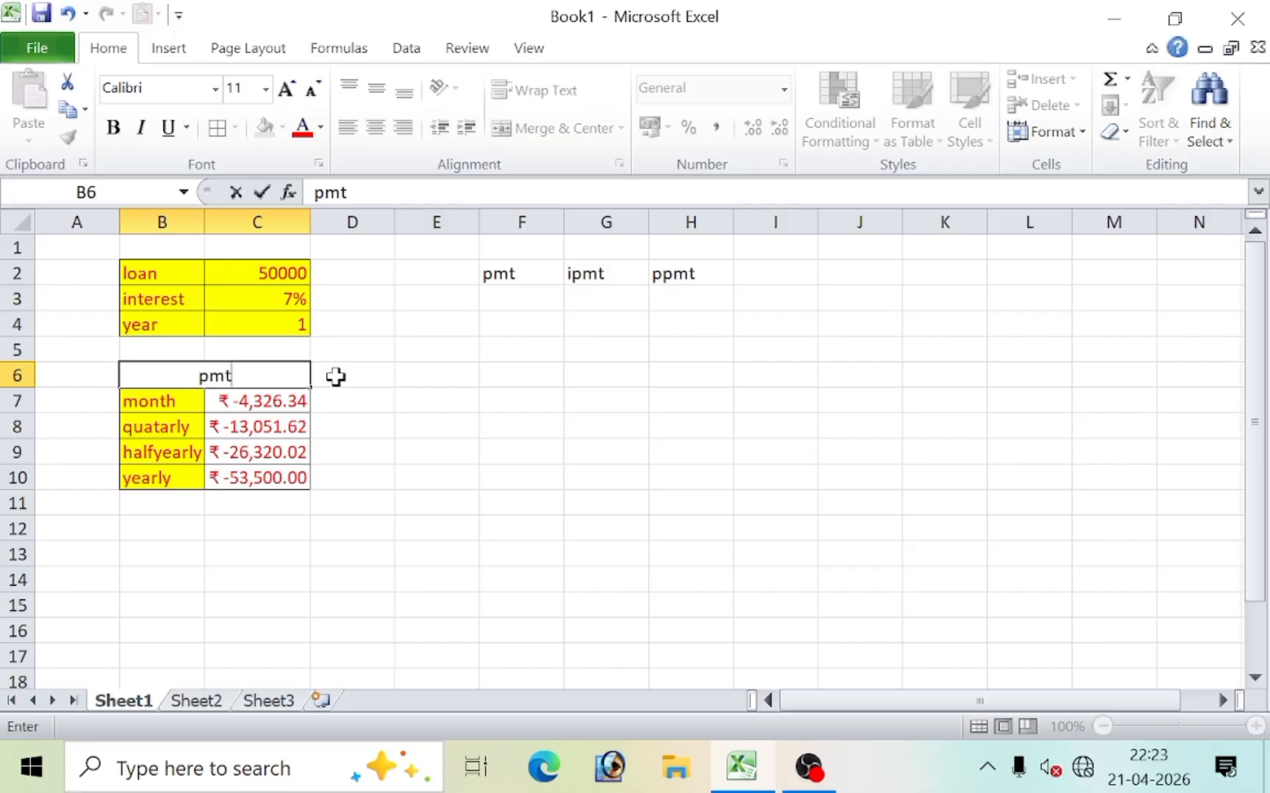
left_click(341, 443)
left_click(260, 373)
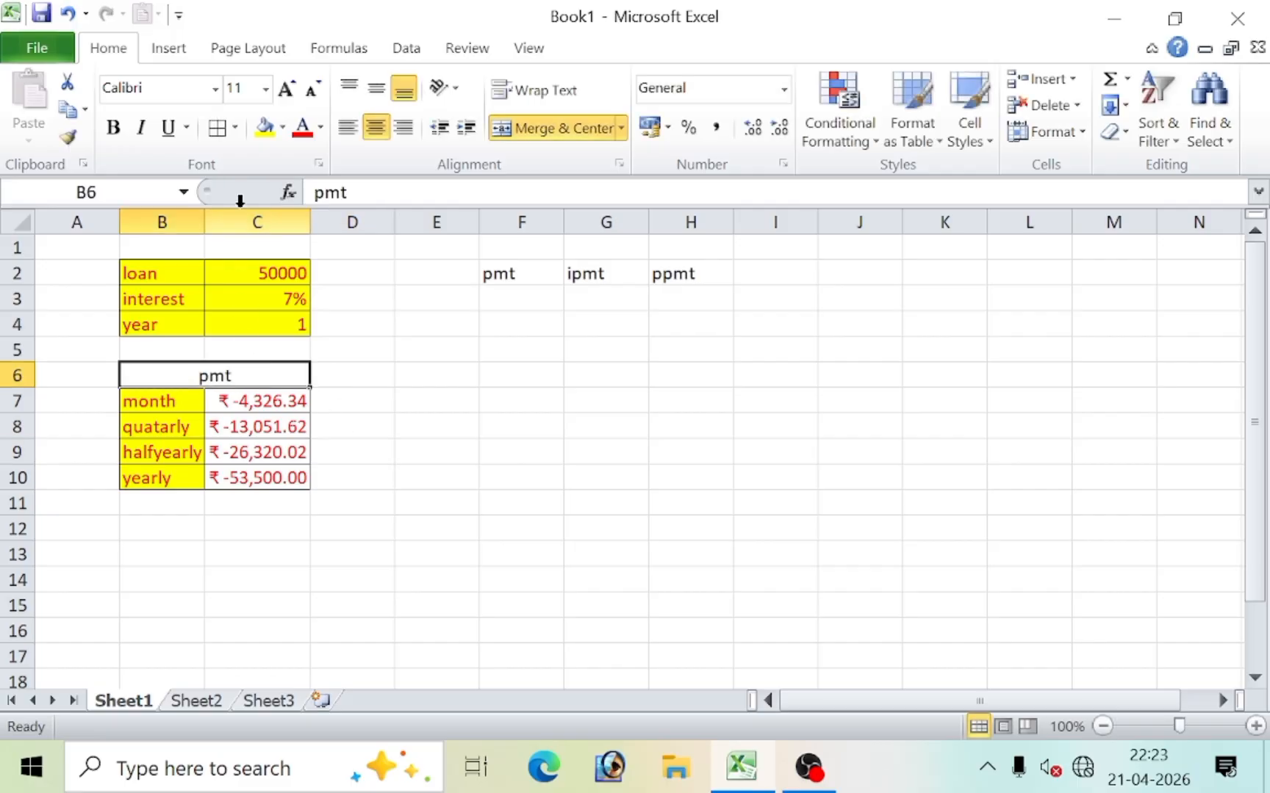
Format the merged pmt heading in B6:C6 with a black fill, red text and font size 16
left_click(266, 127)
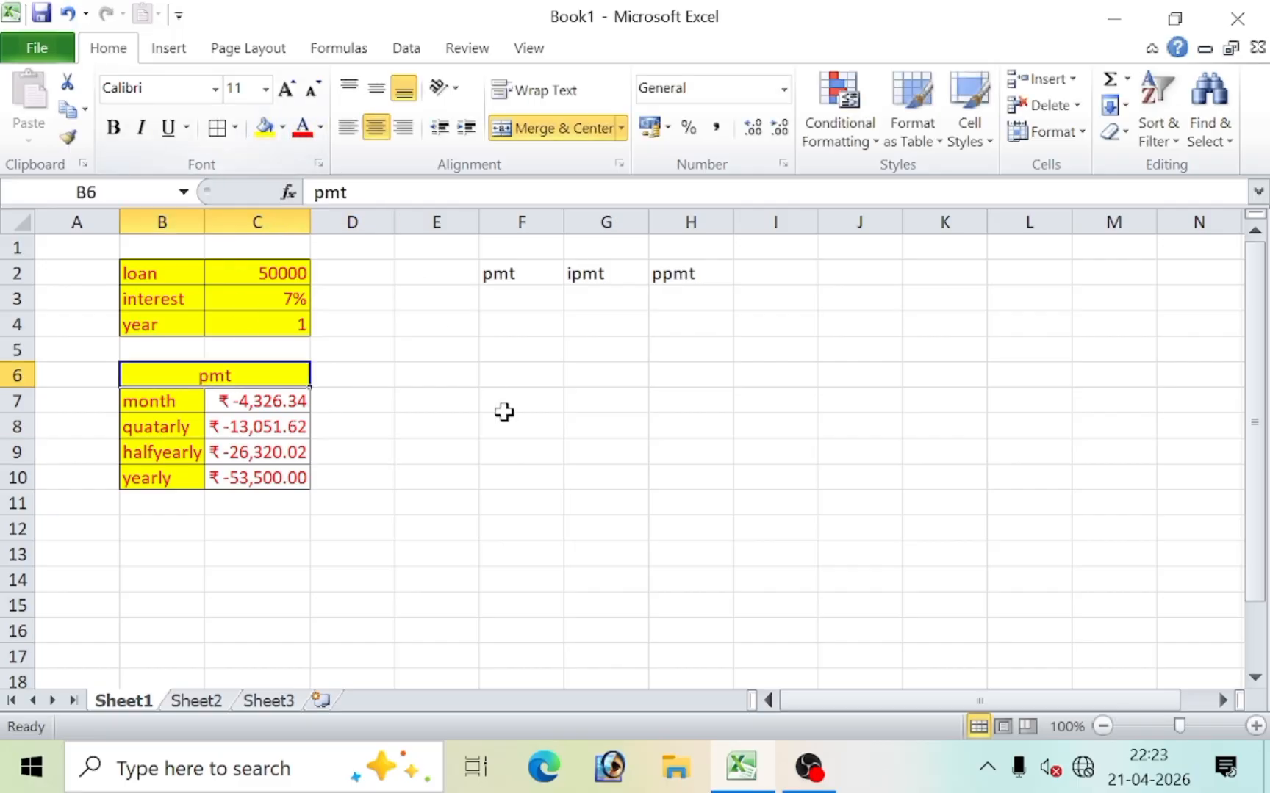
left_click_drag(505, 408, 505, 420)
left_click(220, 376)
left_click(282, 127)
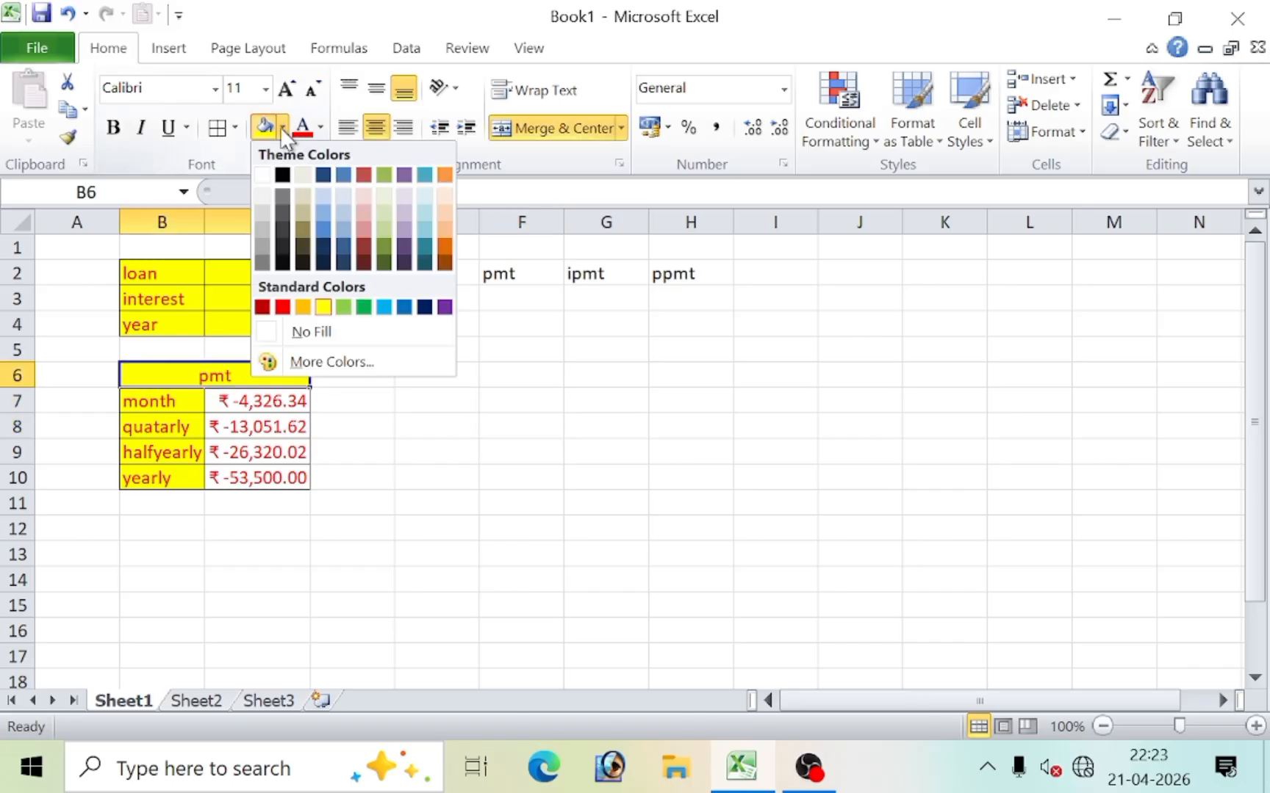
left_click(283, 174)
left_click(433, 503)
left_click(252, 364)
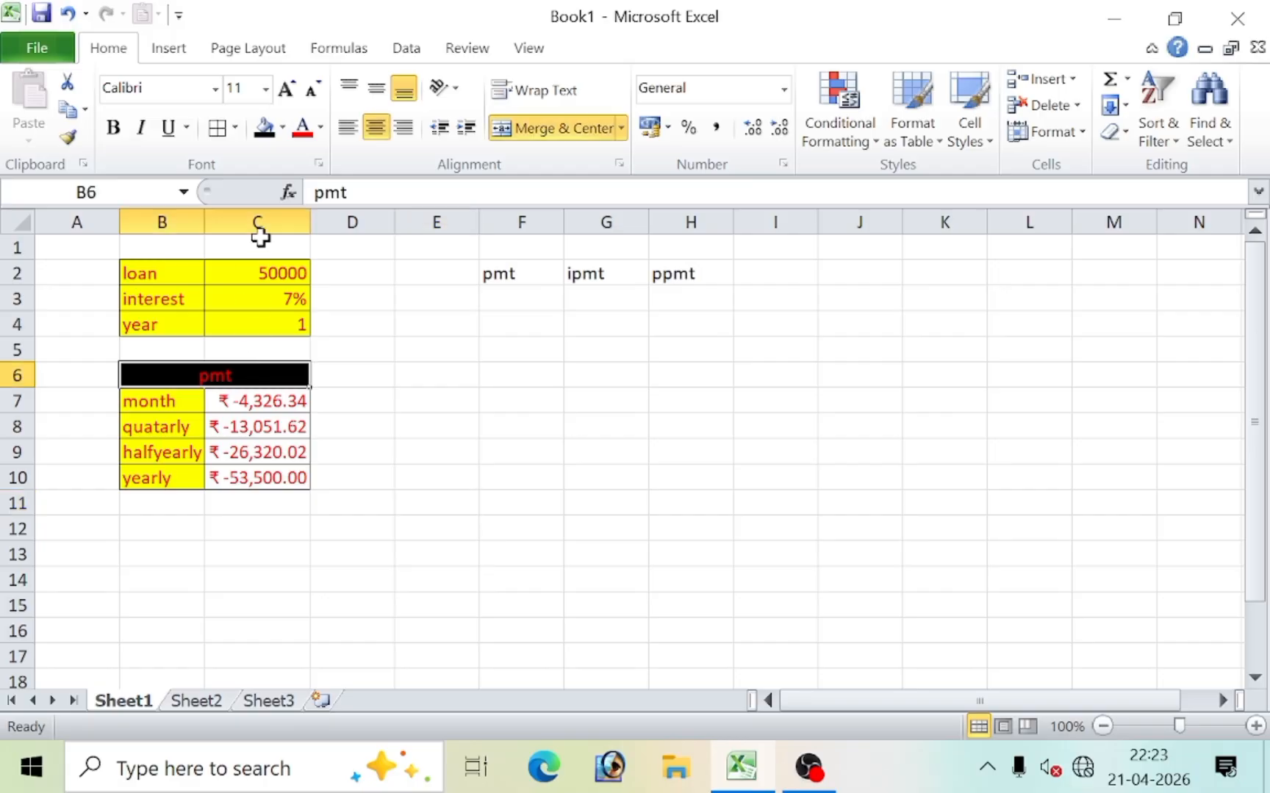
left_click(279, 89)
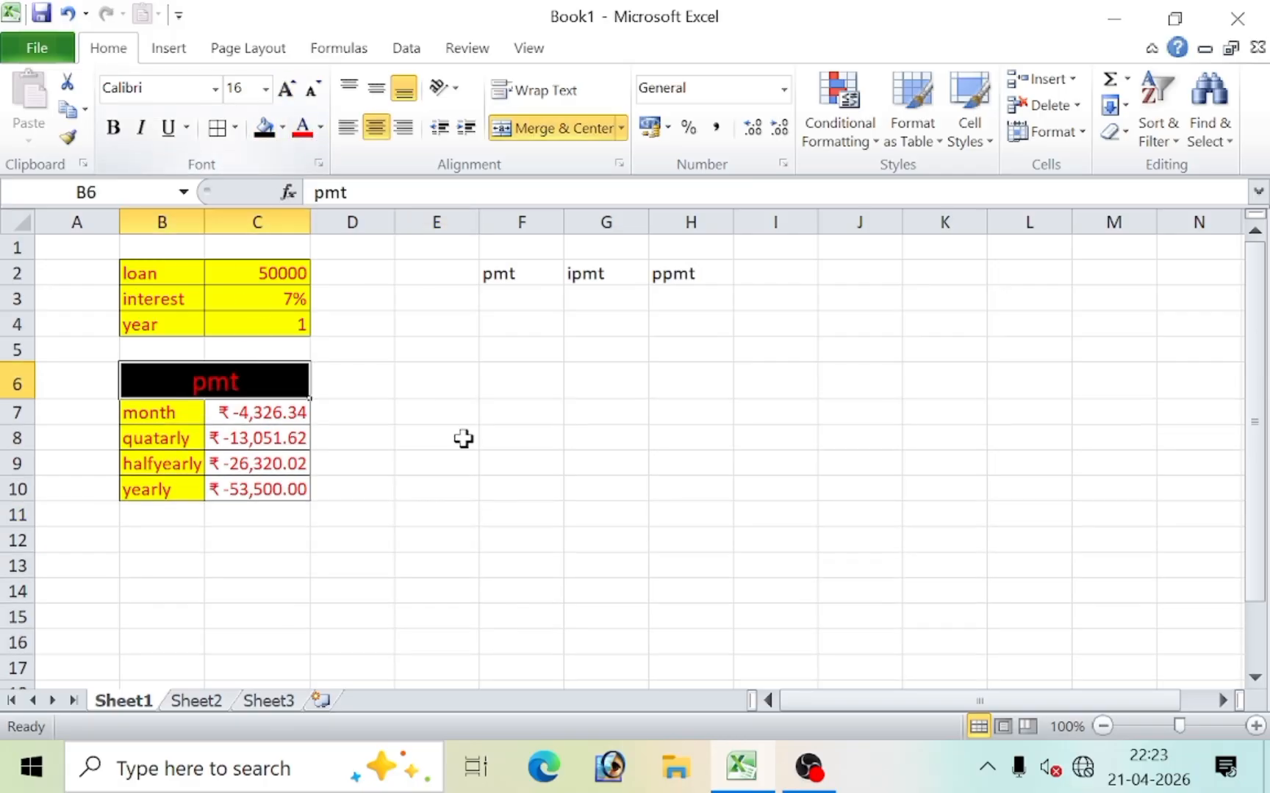
left_click(475, 463)
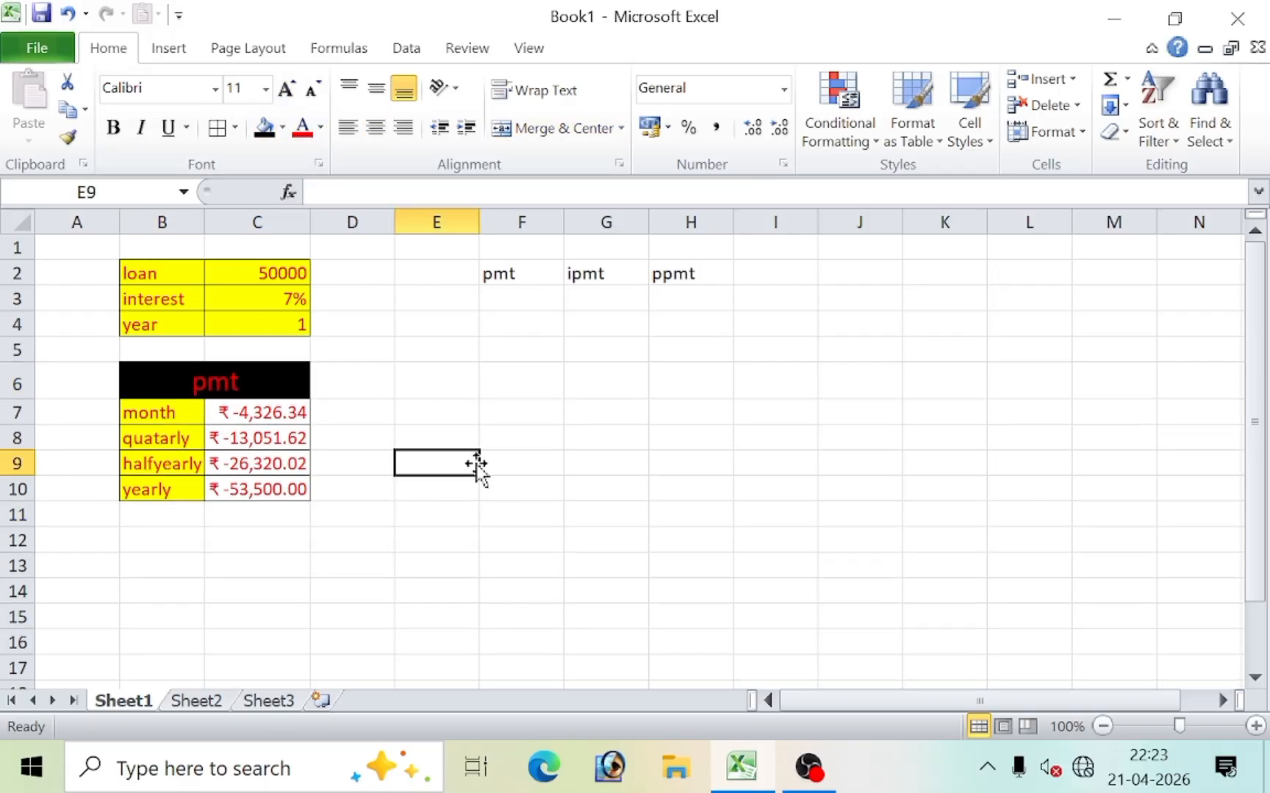
Review the PMT formulas in cells C7 to C10 and the ipmt label in cell G2
left_click(230, 417)
left_click(235, 443)
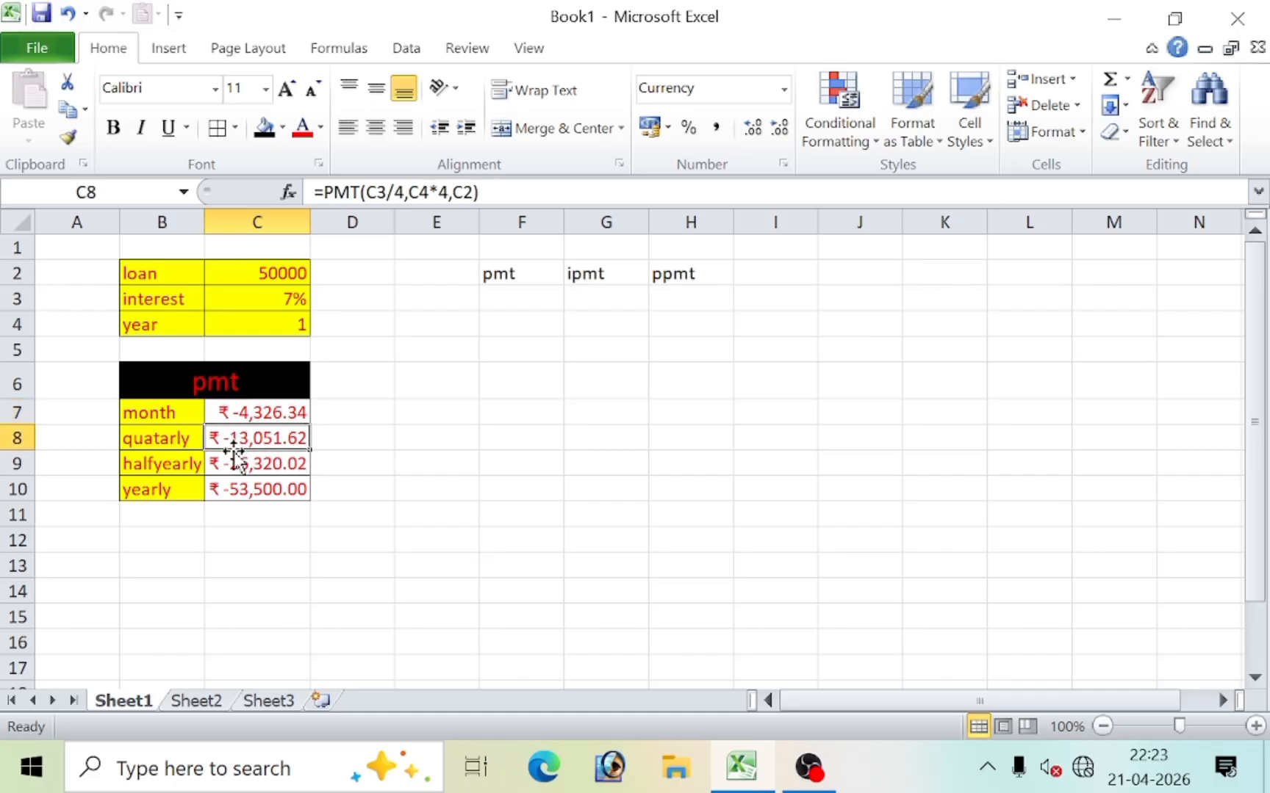
left_click(241, 467)
left_click(245, 487)
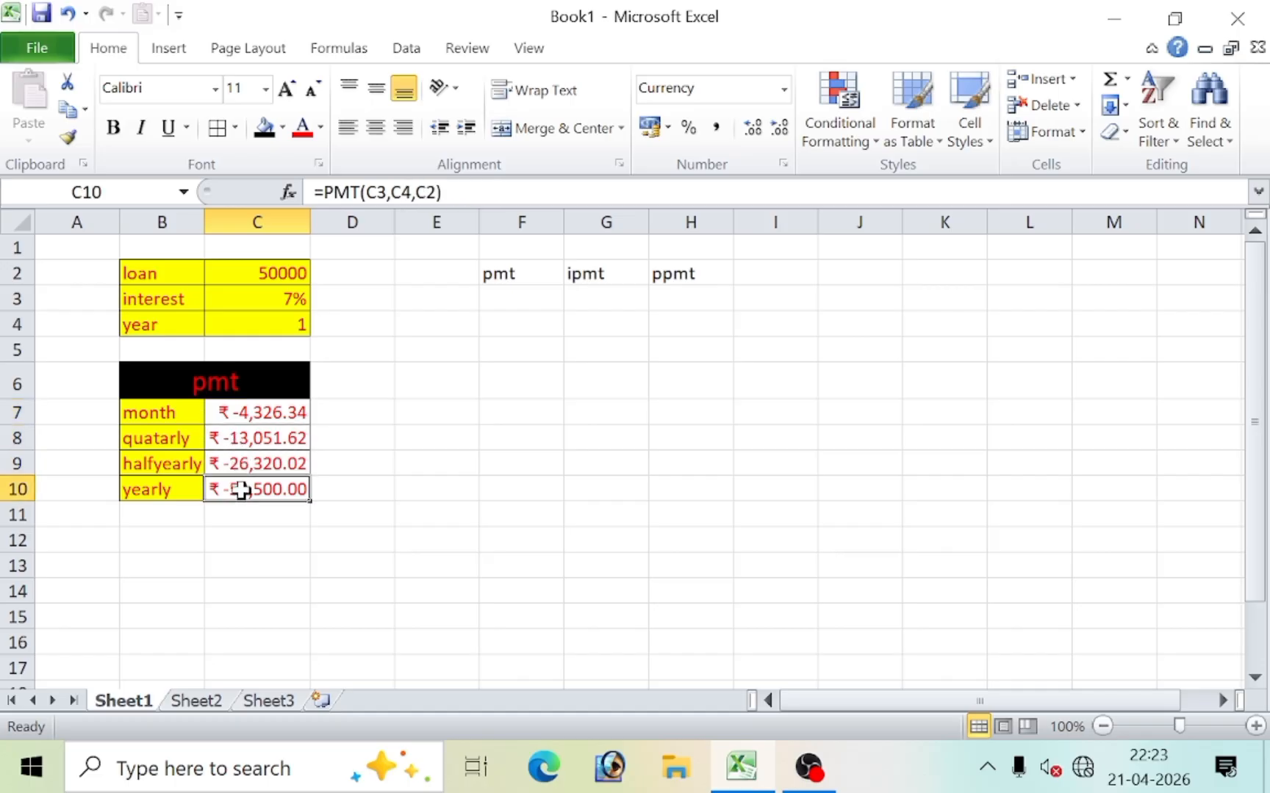
left_click_drag(264, 414, 440, 442)
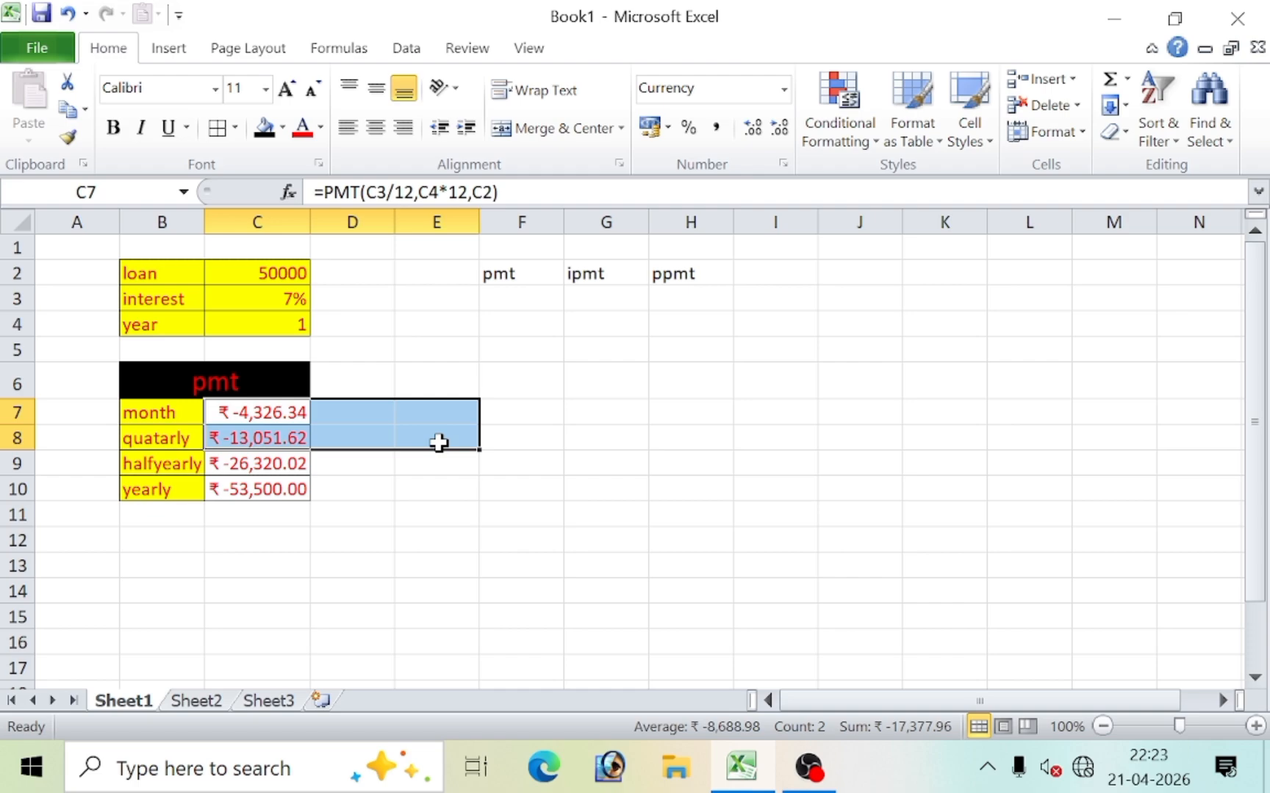
left_click(371, 409)
left_click(609, 277)
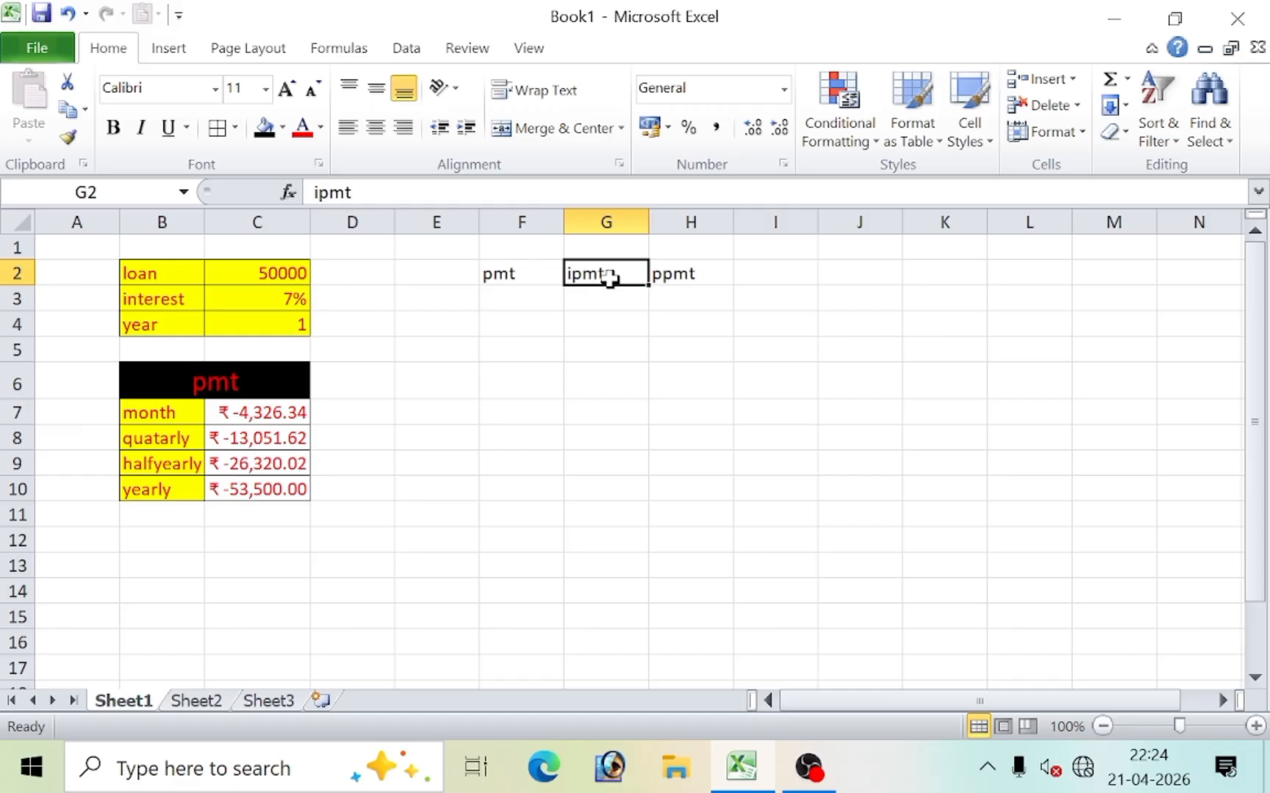
left_click(266, 406)
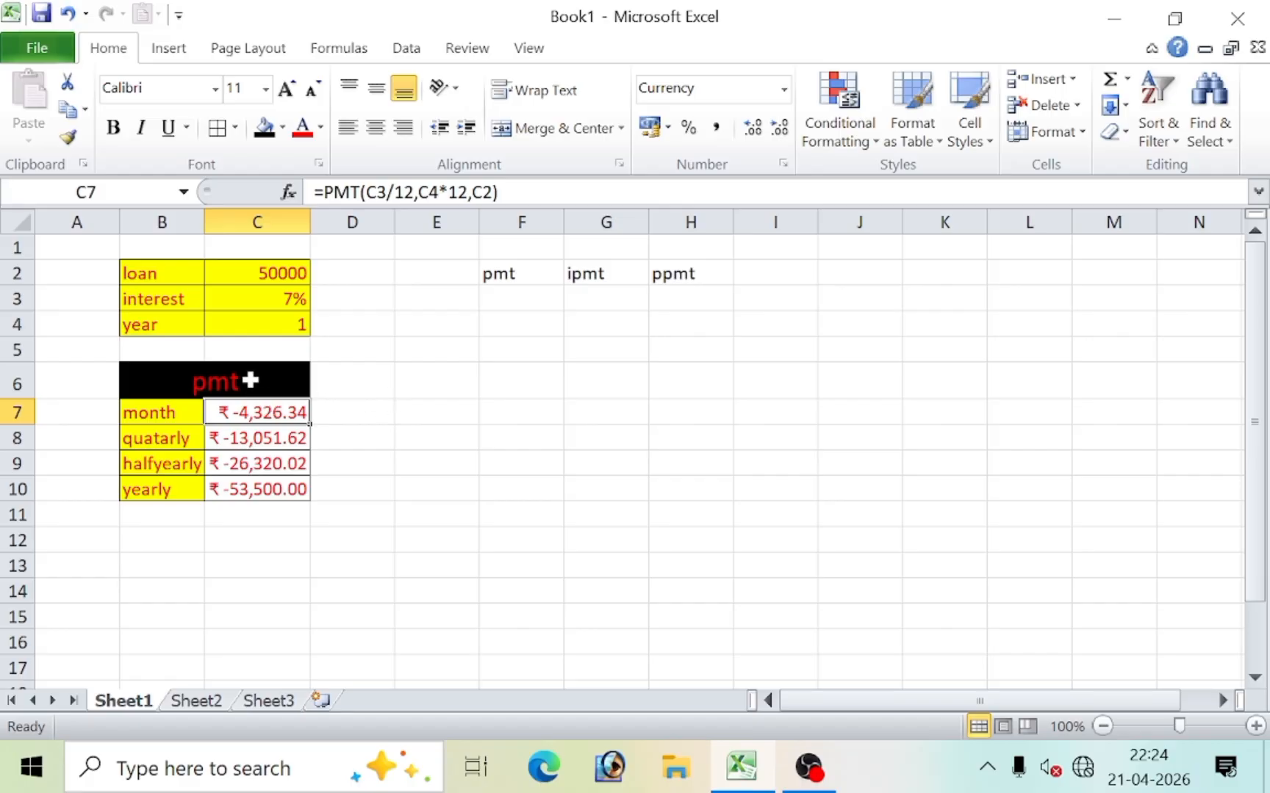
Copy the pmt table B6:C10 to cell E6 and clear the copied formulas in F7:F10
left_click_drag(249, 377, 247, 487)
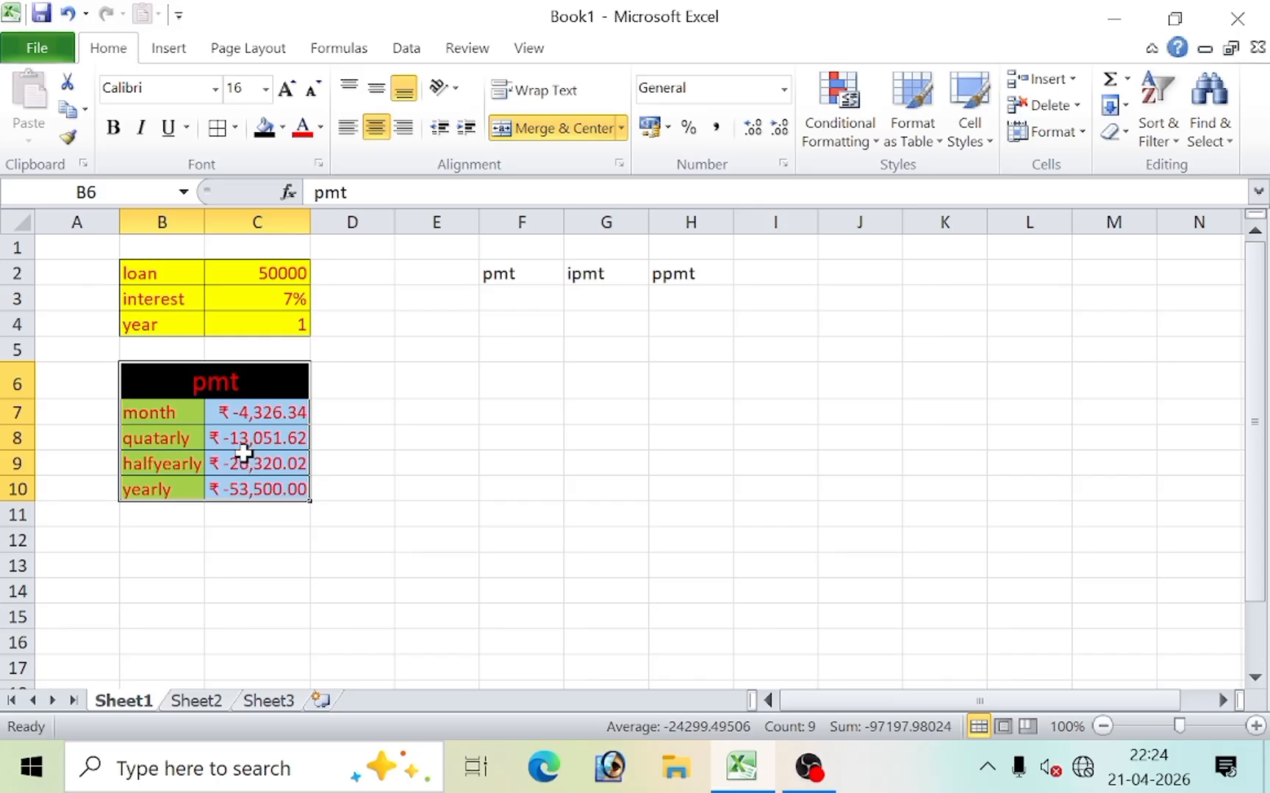
key("ctrl+c")
left_click(419, 380)
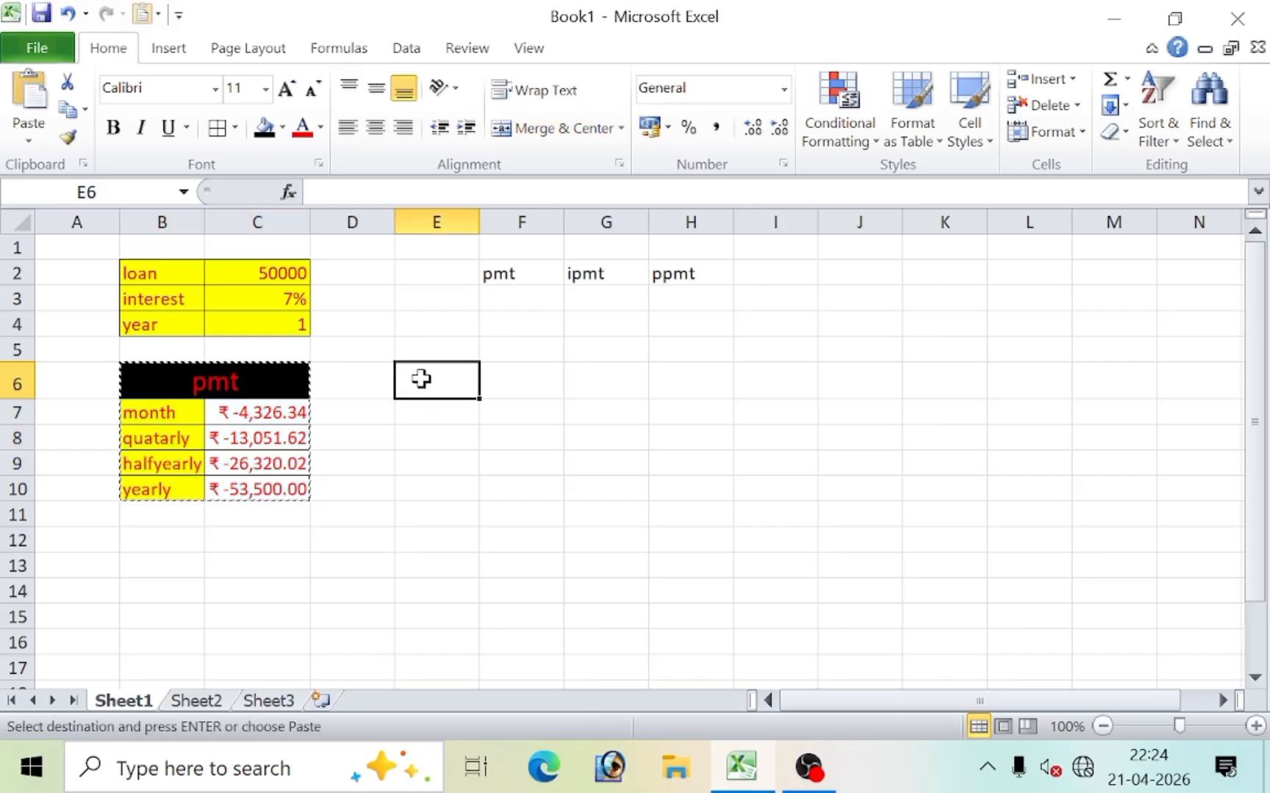
key("ctrl+v")
left_click(714, 397)
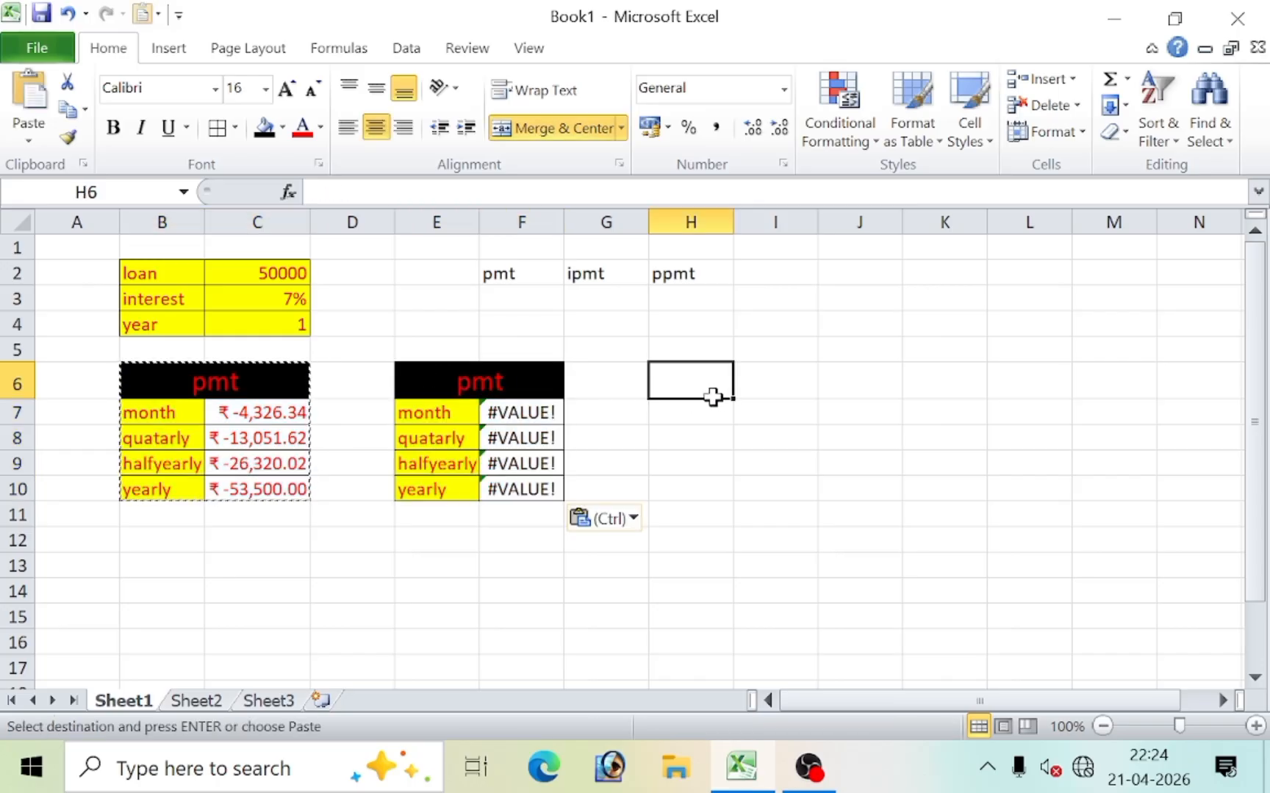
left_click_drag(508, 413, 520, 479)
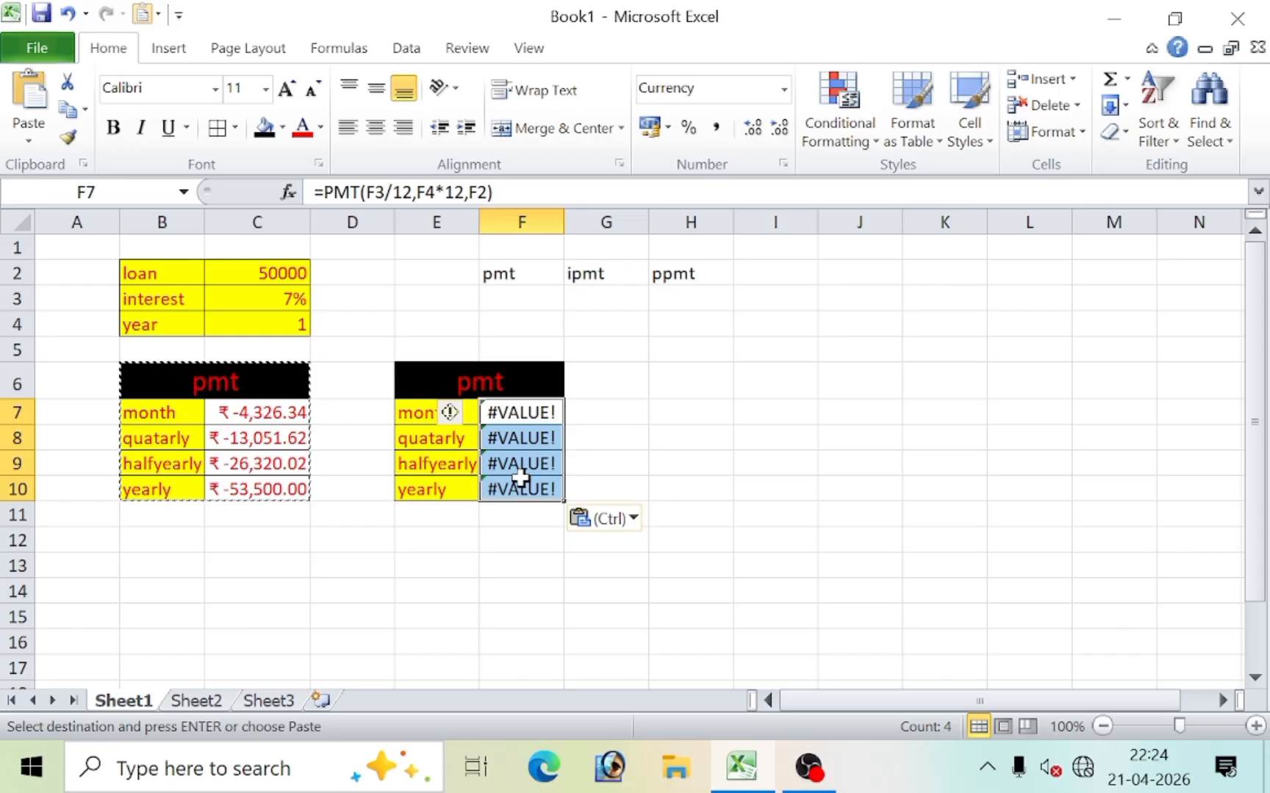
key("Delete")
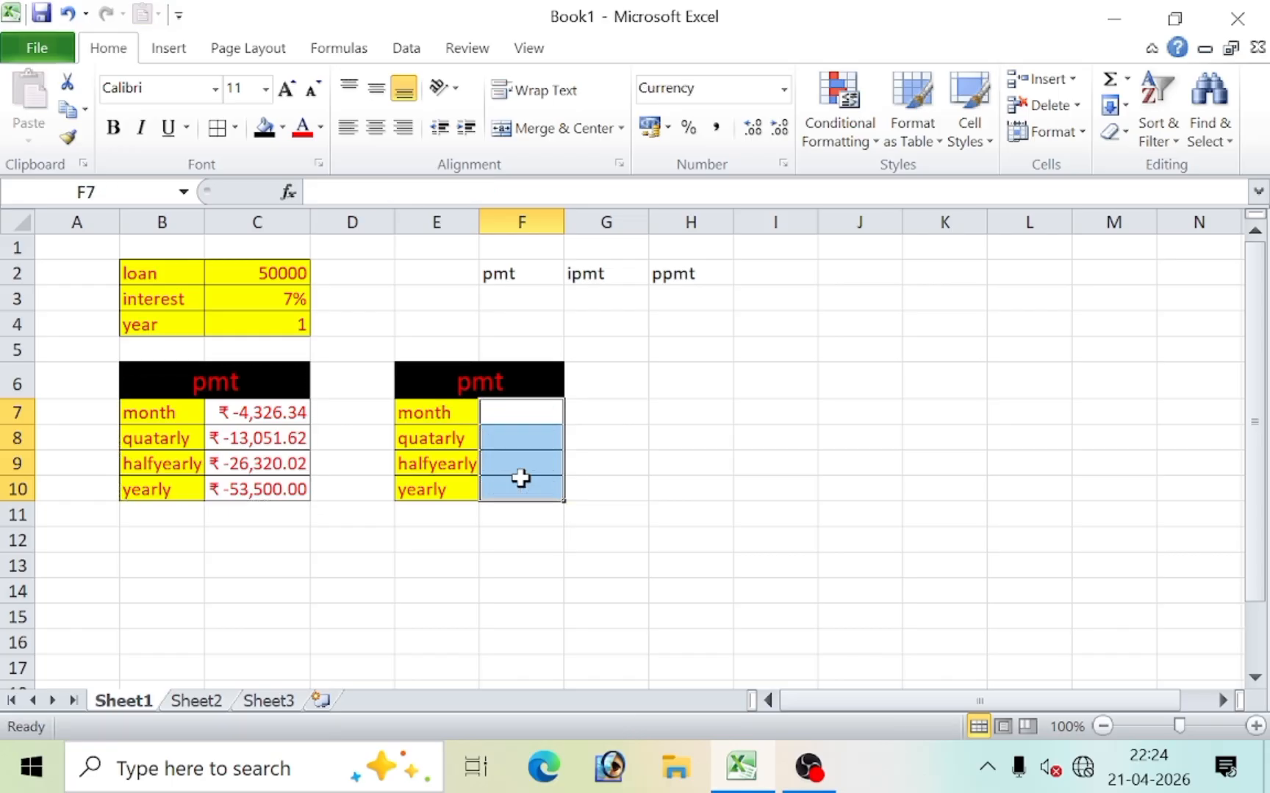
Autofit columns F and E, and widen column F to make room for the payment values
double_click(564, 222)
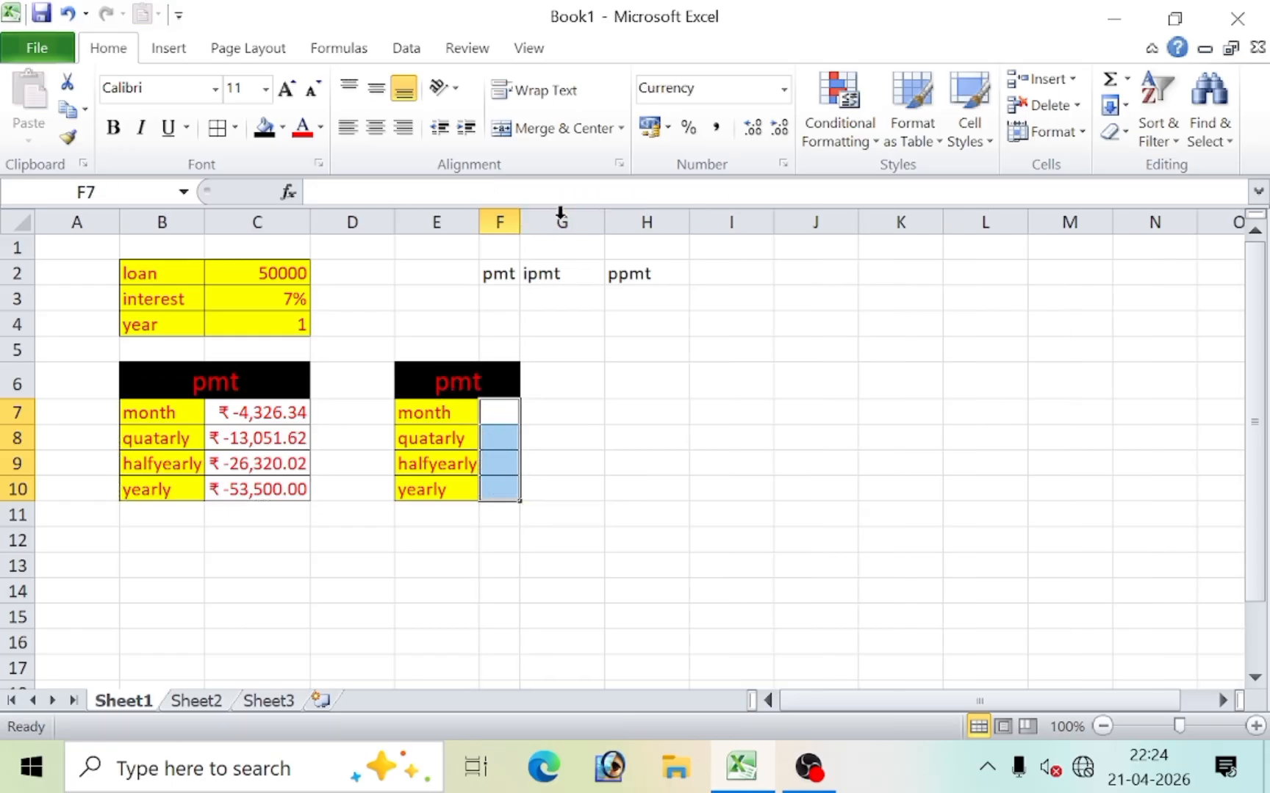
double_click(476, 217)
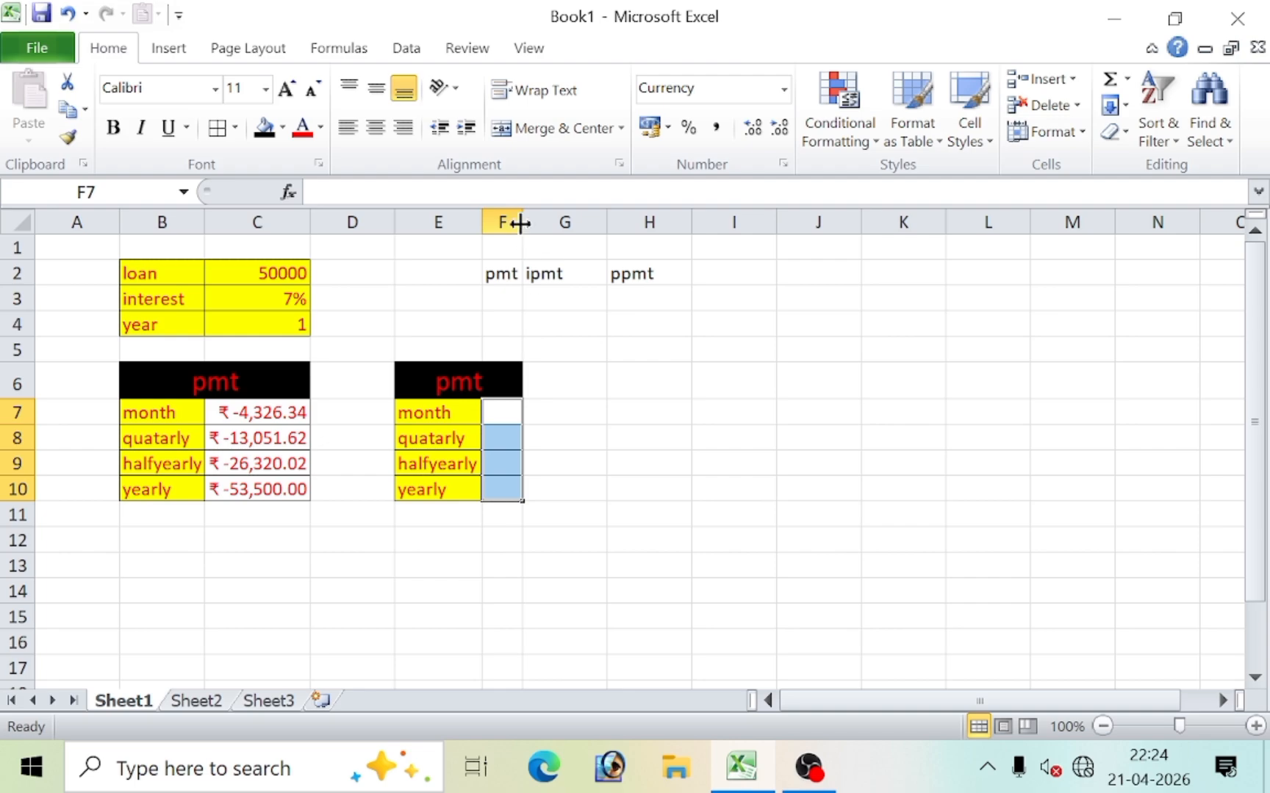
left_click_drag(519, 222, 565, 221)
Change the heading of the copied table in cell E6 to ipmt
left_click(451, 378)
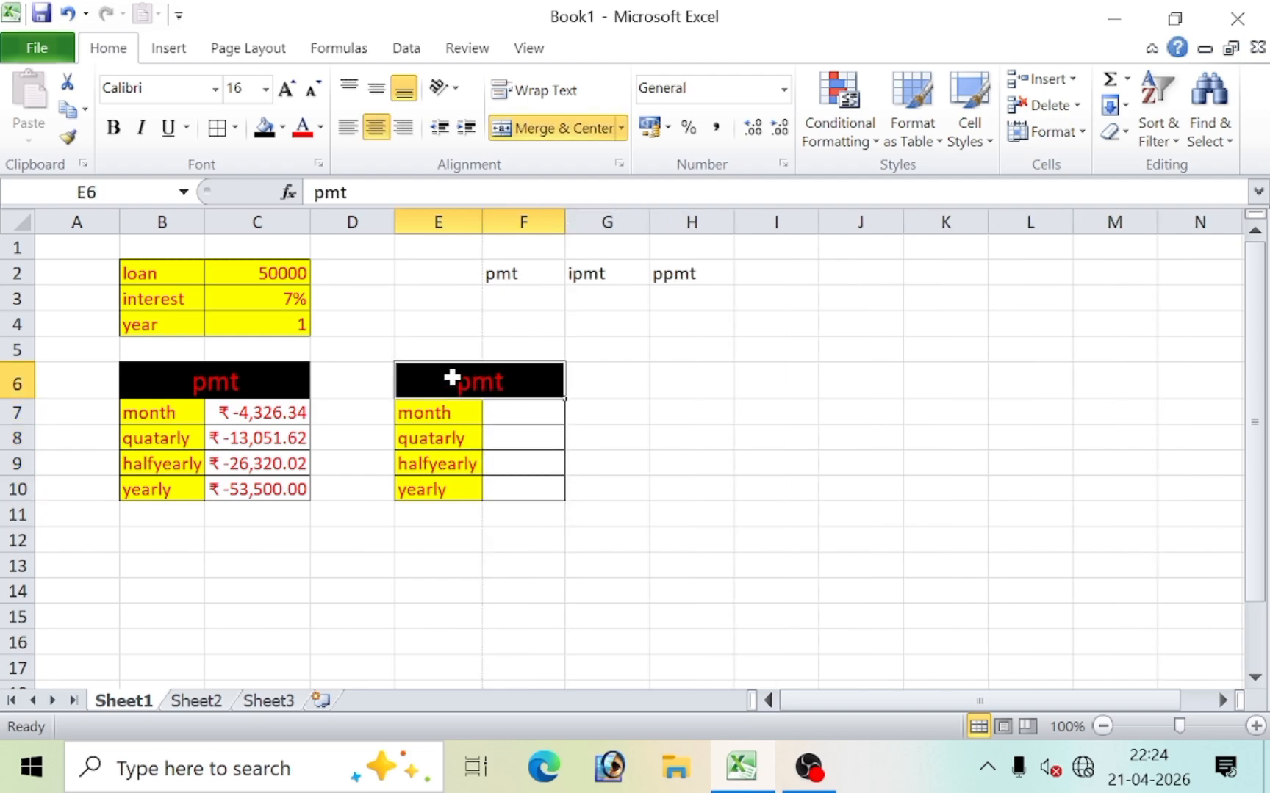
double_click(447, 373)
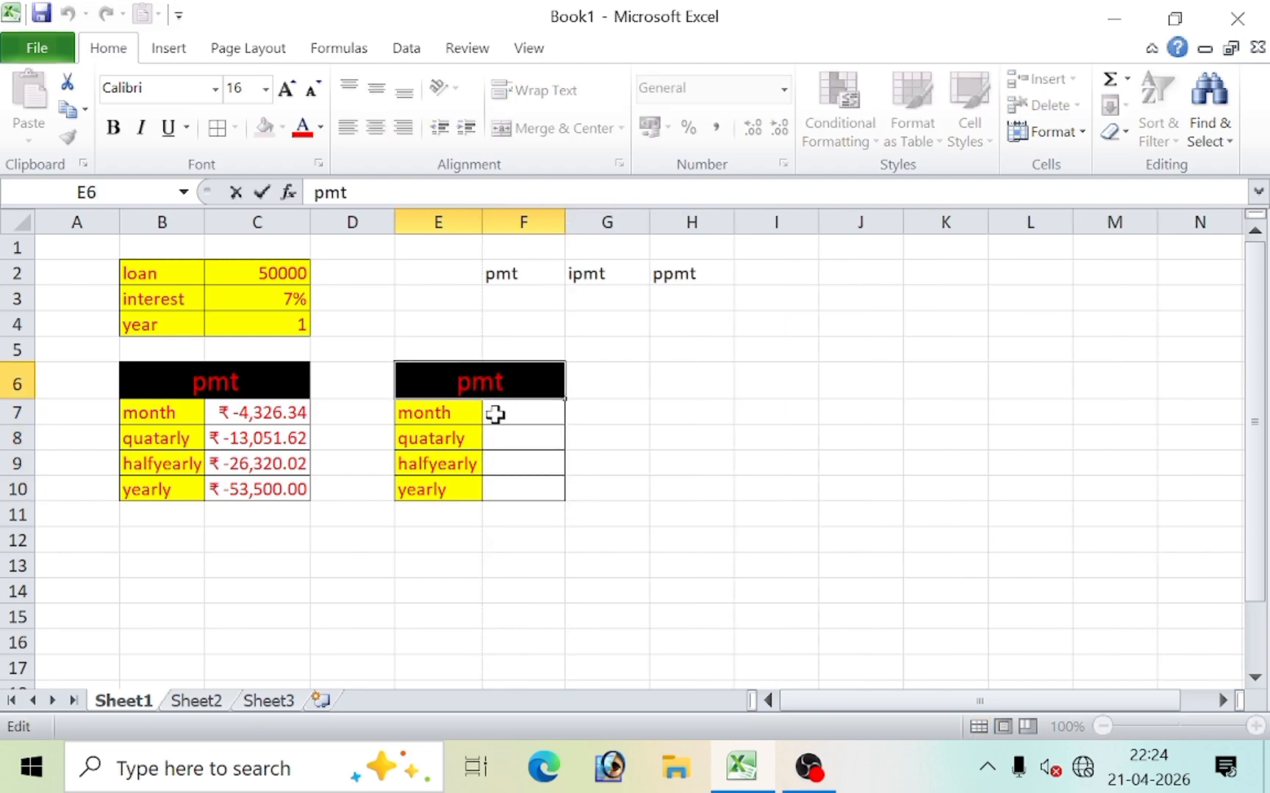
type("ik")
key("BackSpace")
key("Return")
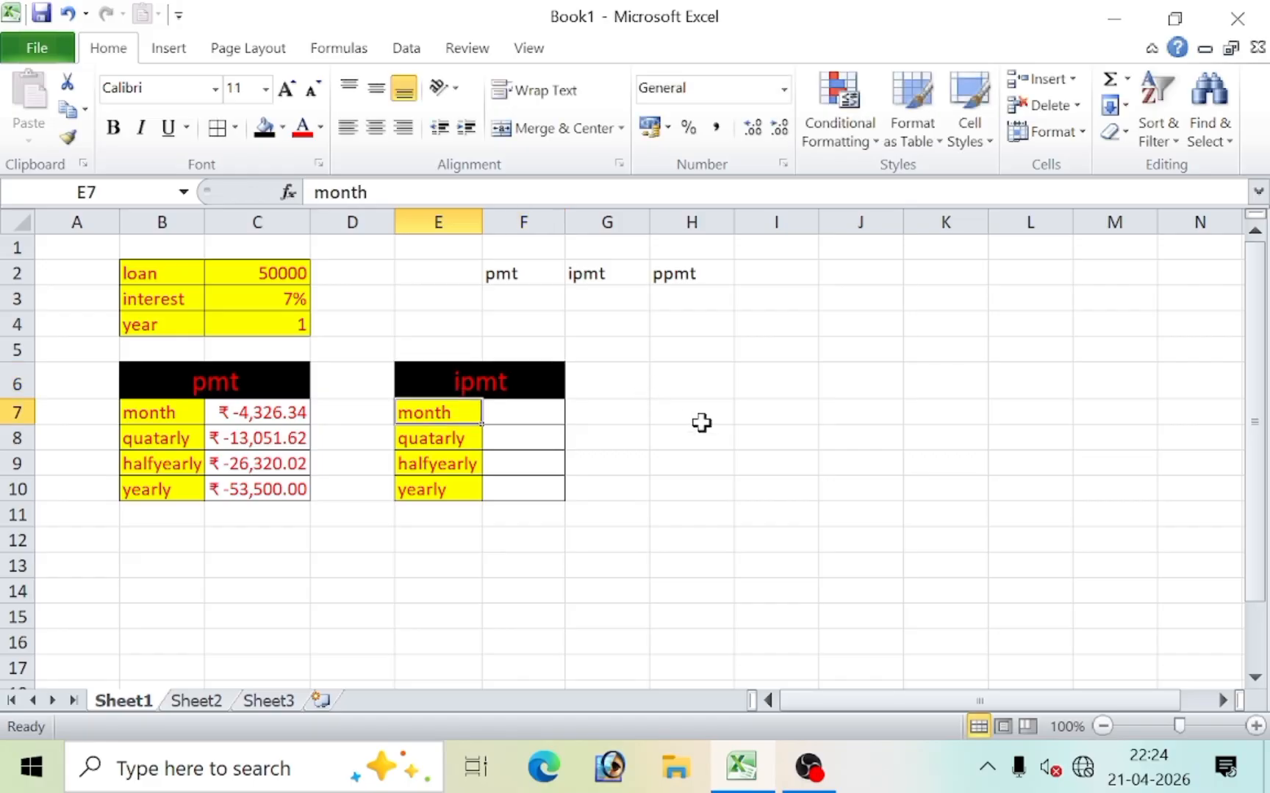
left_click(705, 432)
left_click(149, 412)
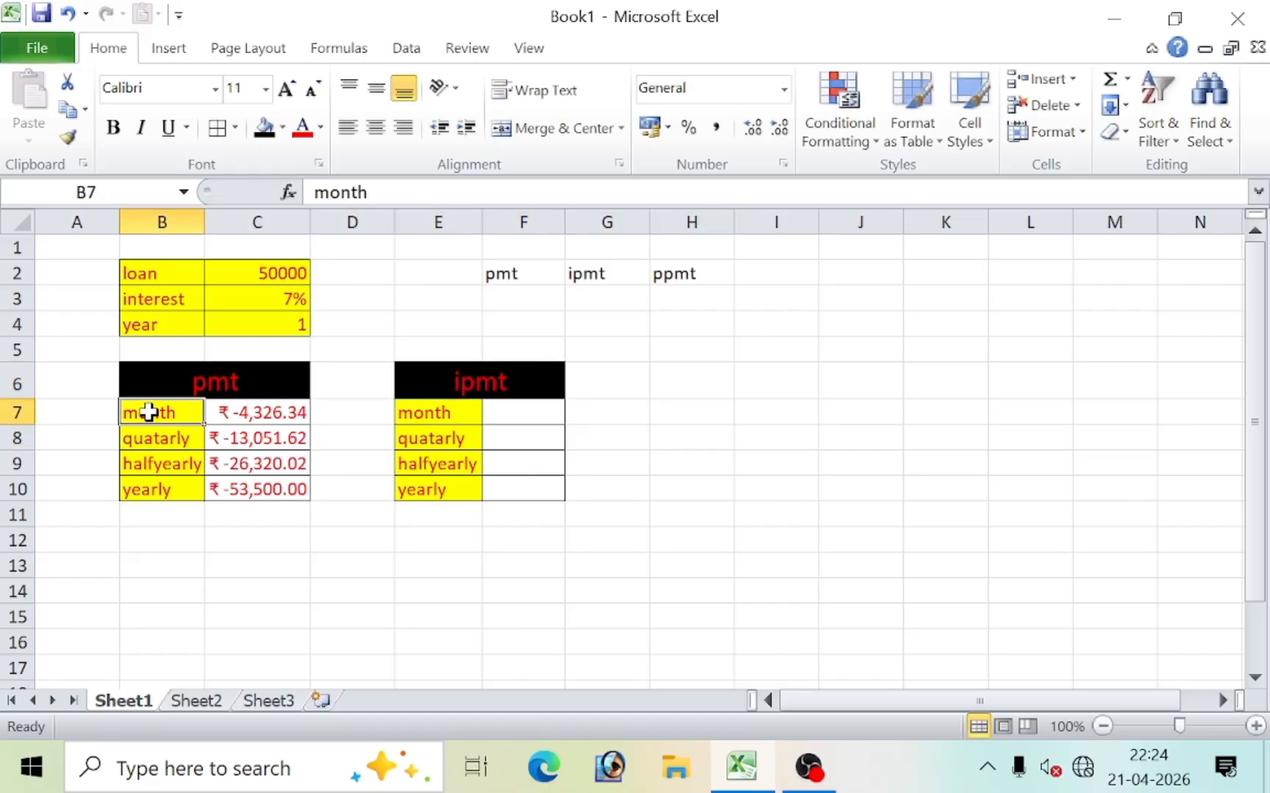
left_click(235, 416)
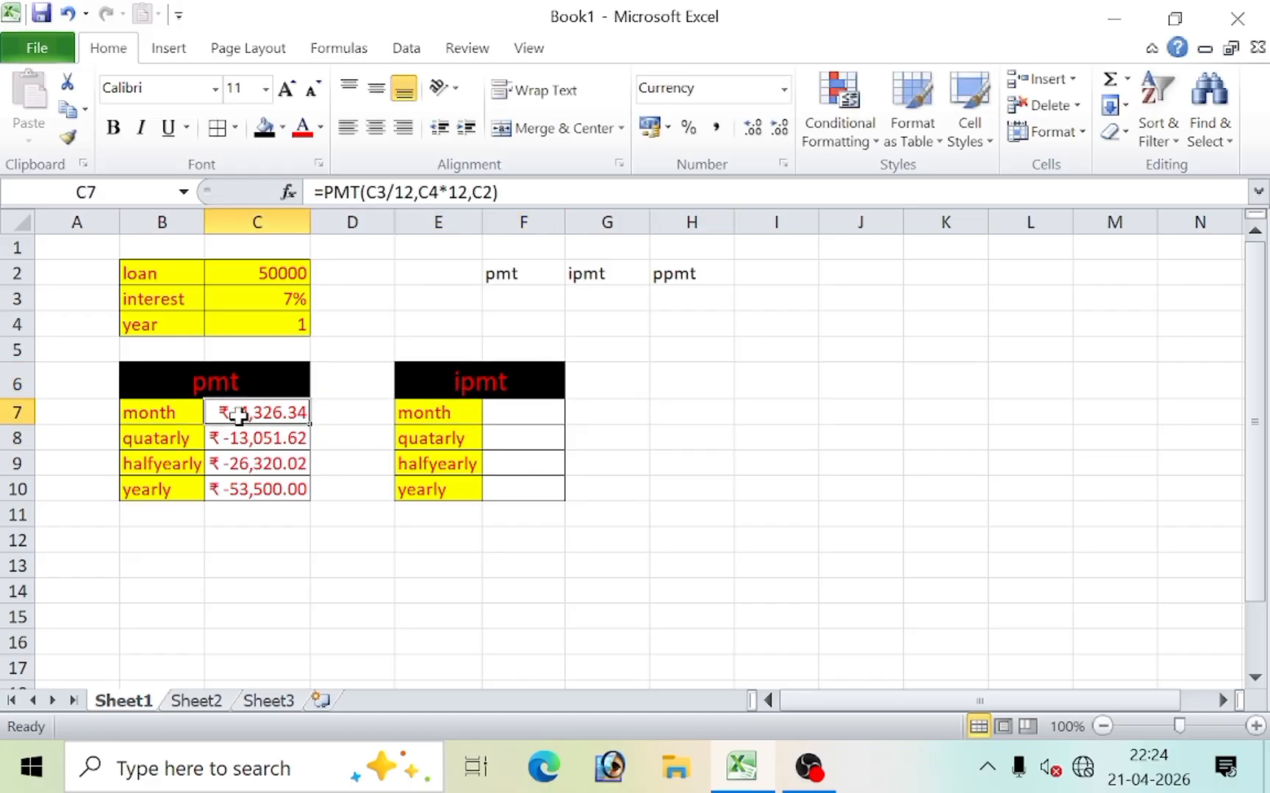
left_click(524, 417)
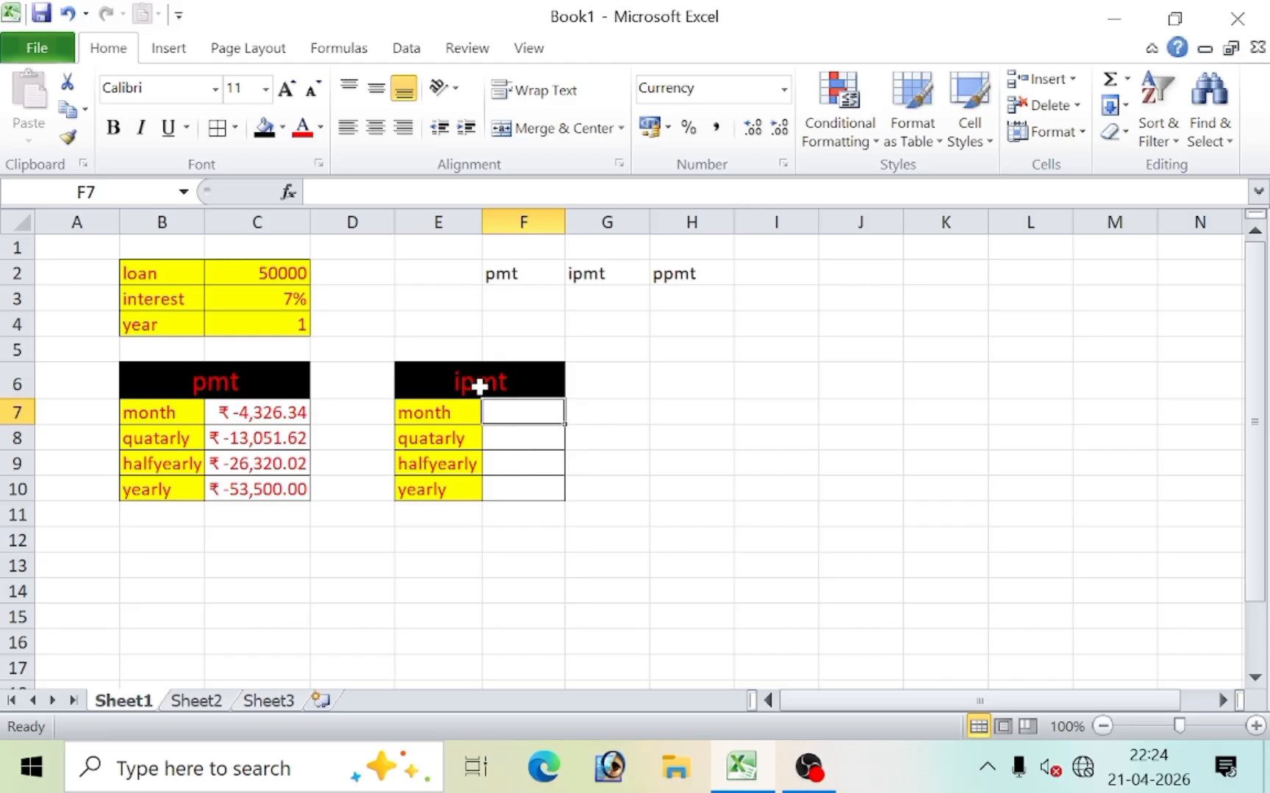
Copy the empty ipmt table E6:F10 to cell H6
left_click_drag(479, 386, 513, 473)
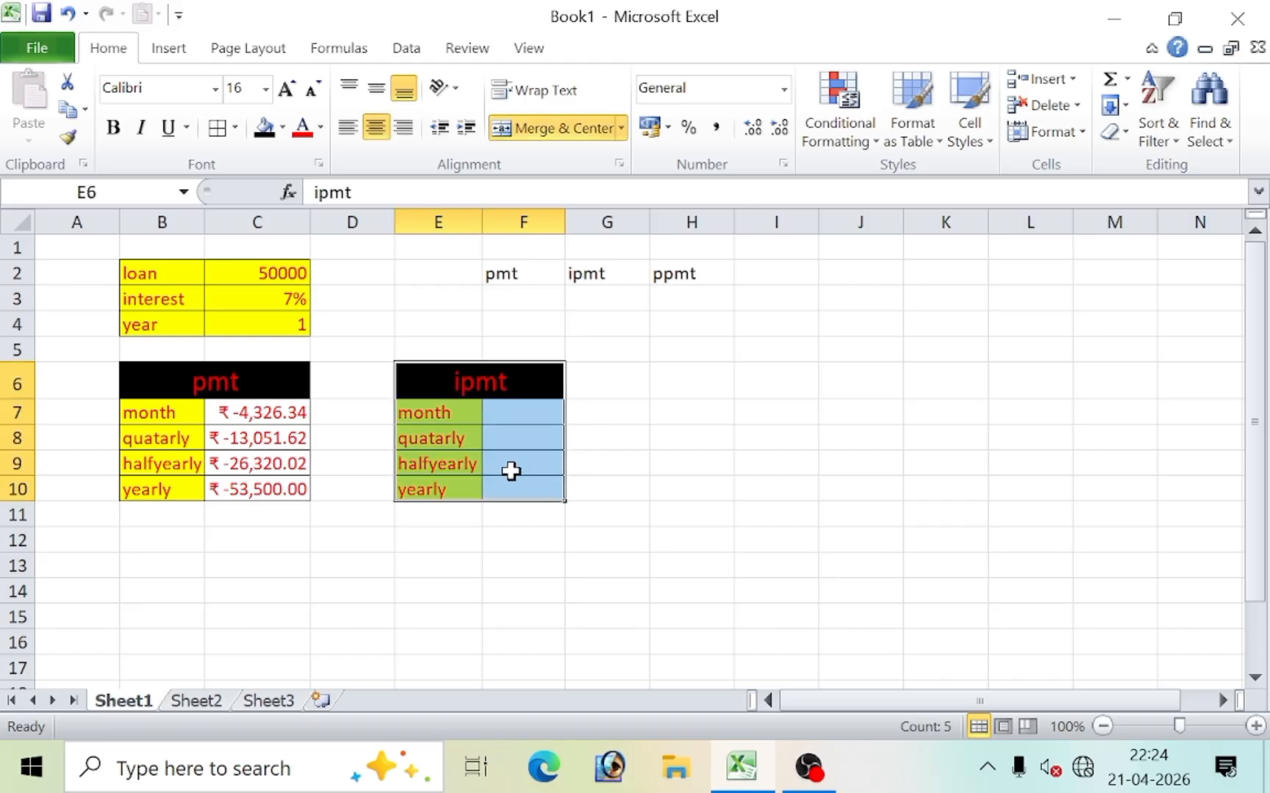
key("ctrl+c")
left_click(698, 374)
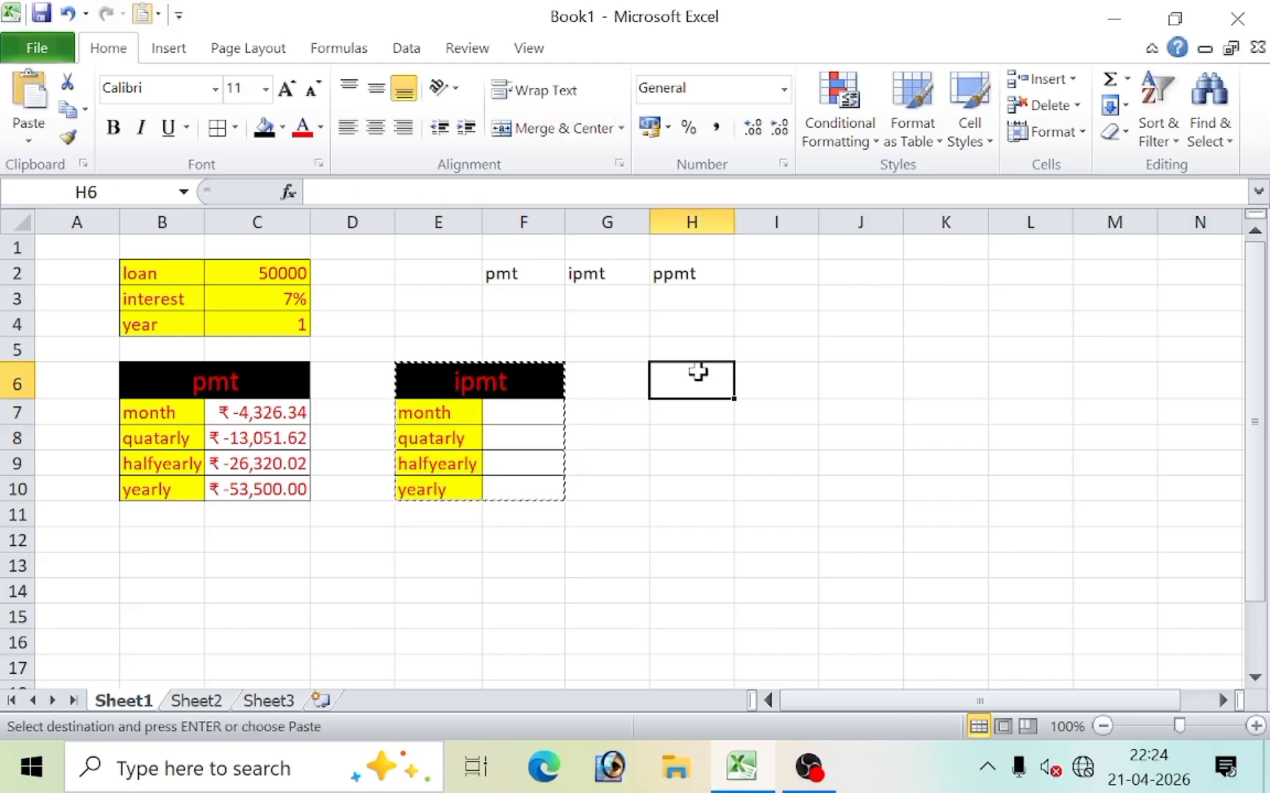
key("ctrl+v")
left_click(703, 539)
Change the heading of the third table in cell H6 to ppmt
left_click(711, 373)
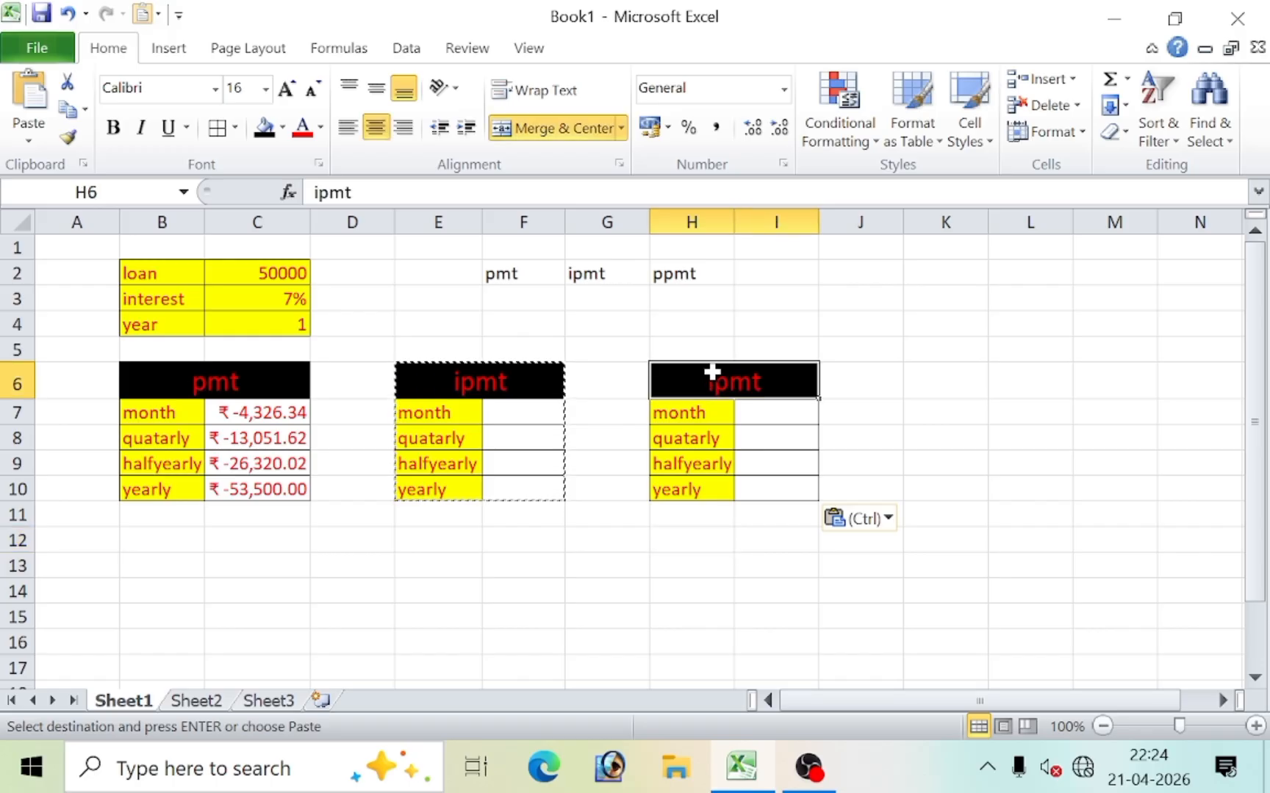
double_click(712, 376)
key("BackSpace")
type("p")
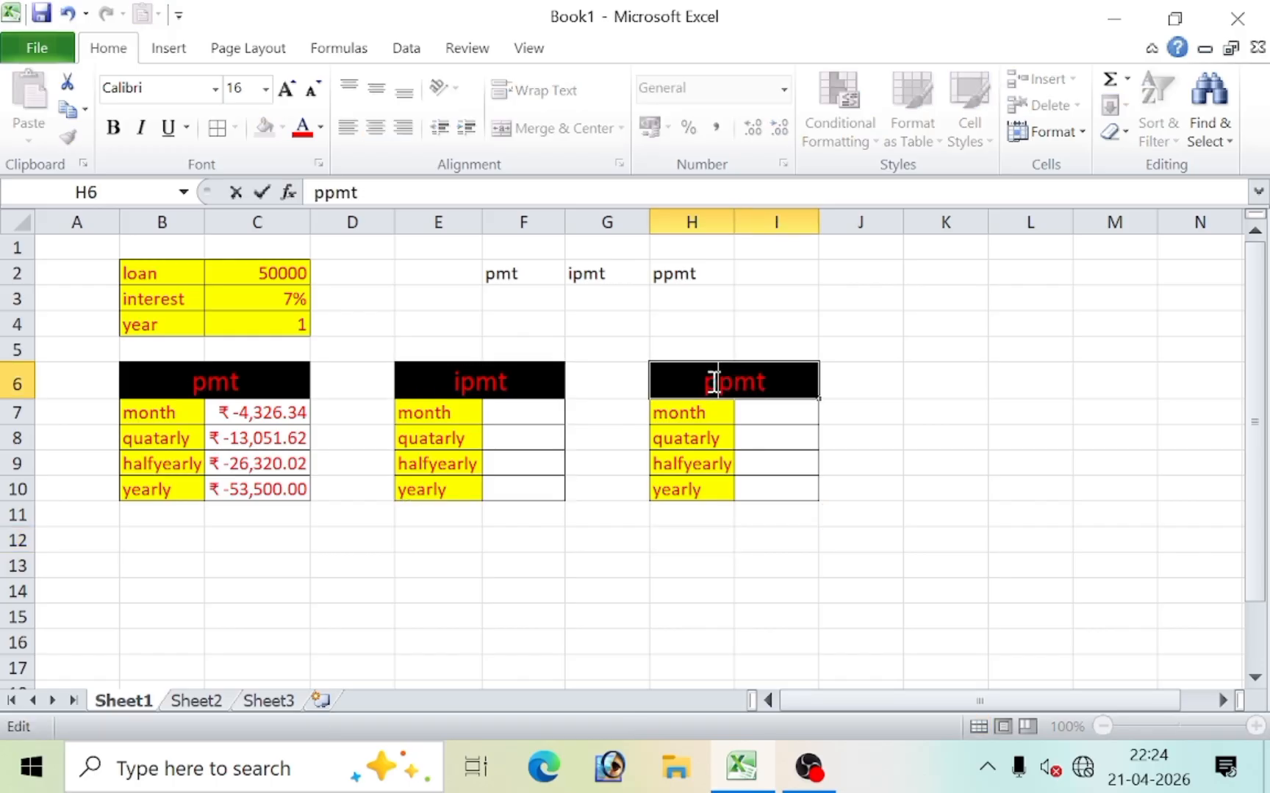
left_click(326, 592)
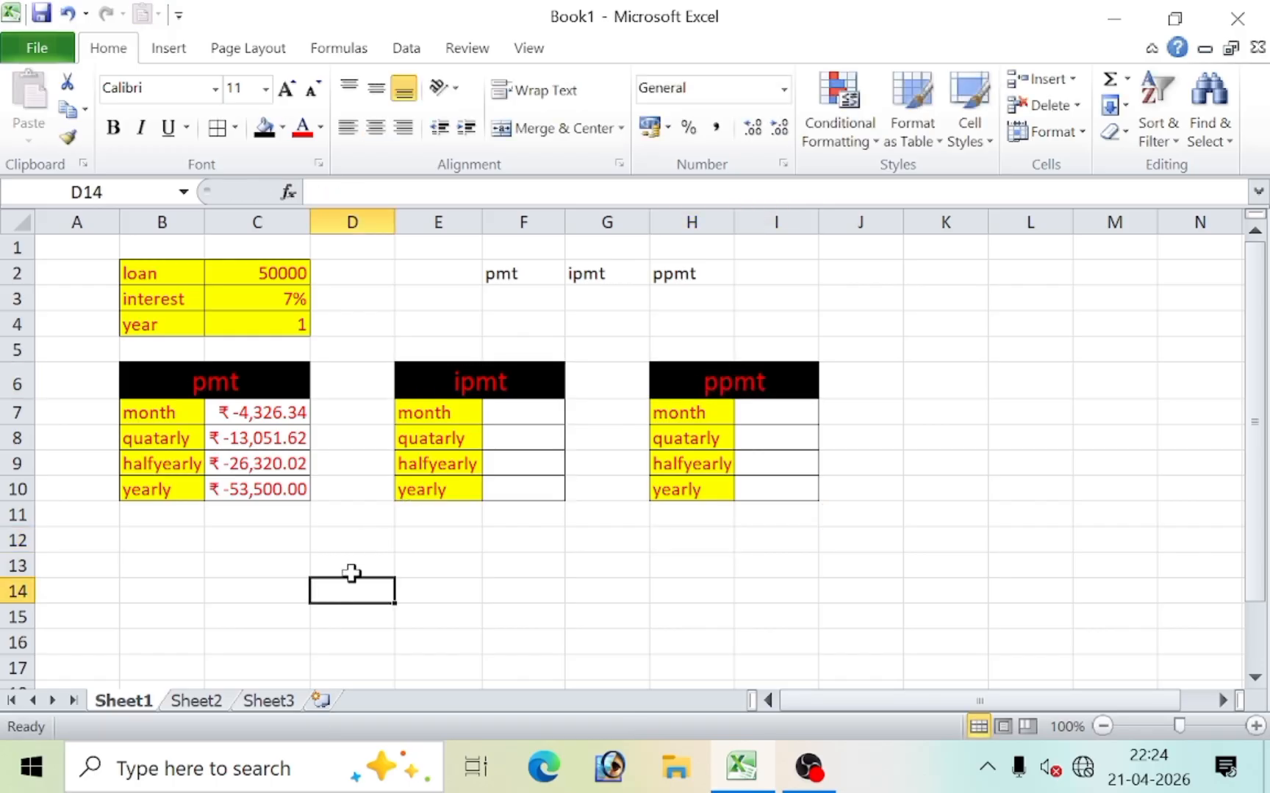
Calculate the monthly interest payment in F7 with =IPMT(C3/12,1,C4*12,C2) and compare it with the monthly PMT in C7
left_click(500, 417)
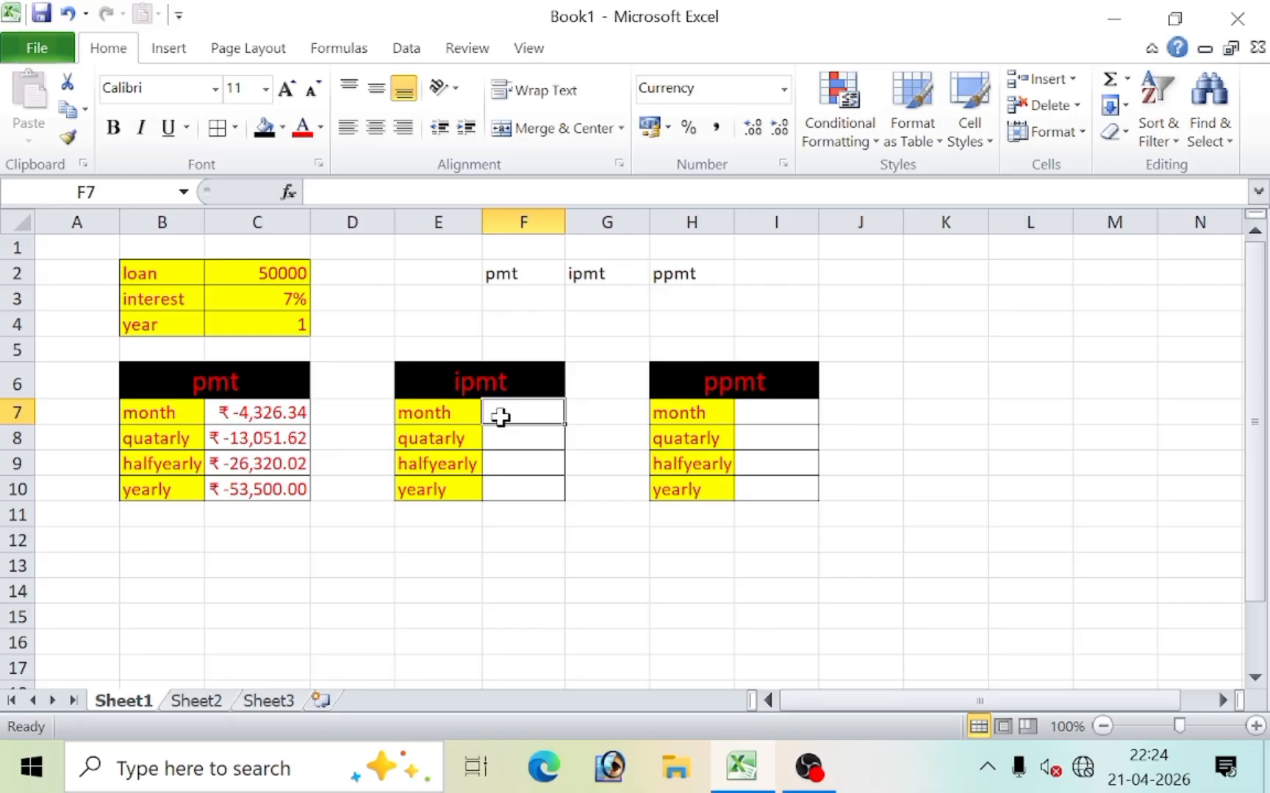
type("=")
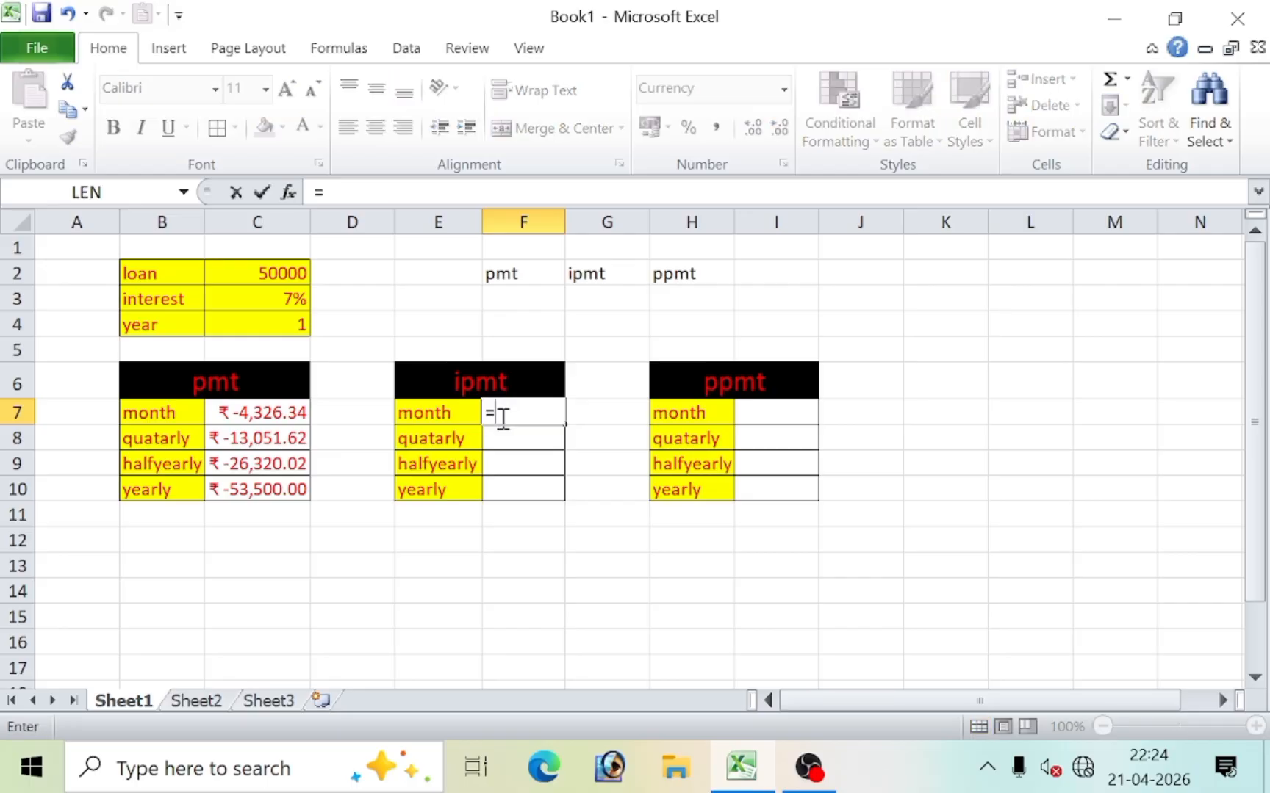
type("ipmt")
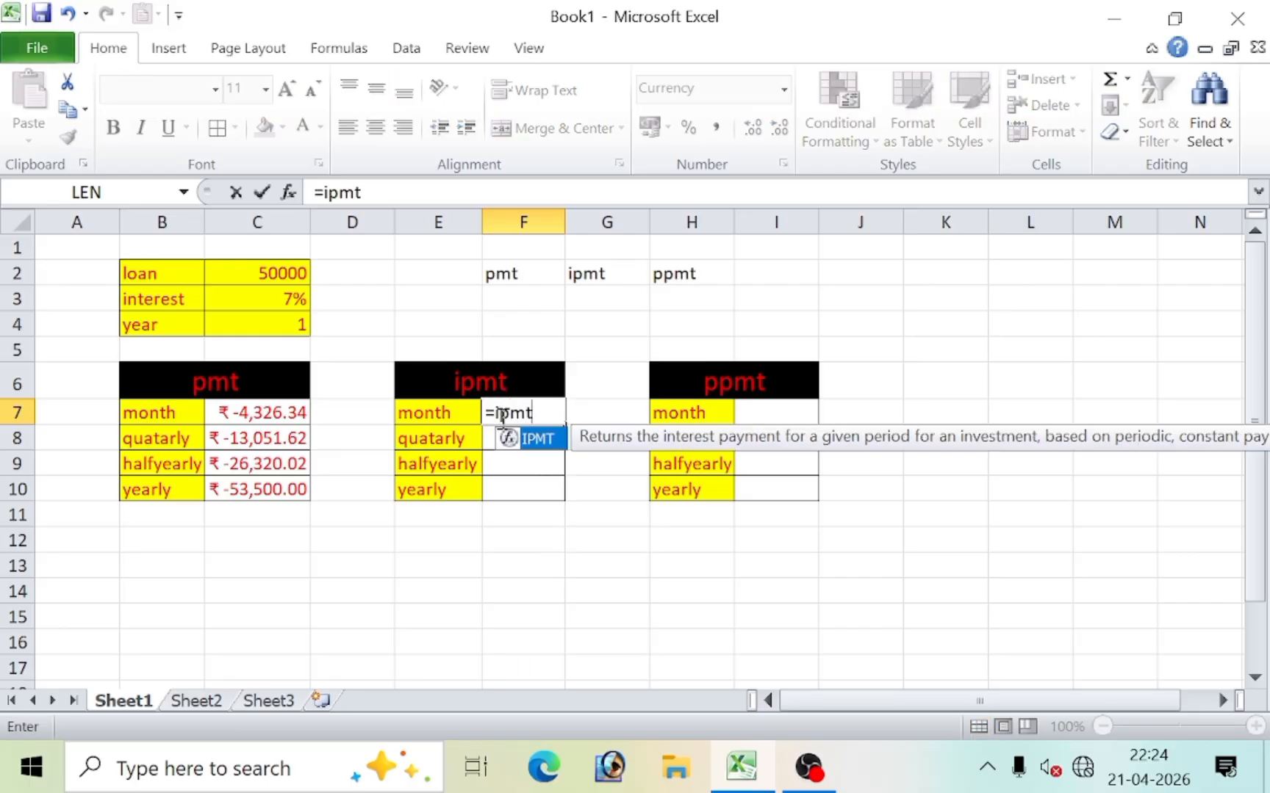
type("(")
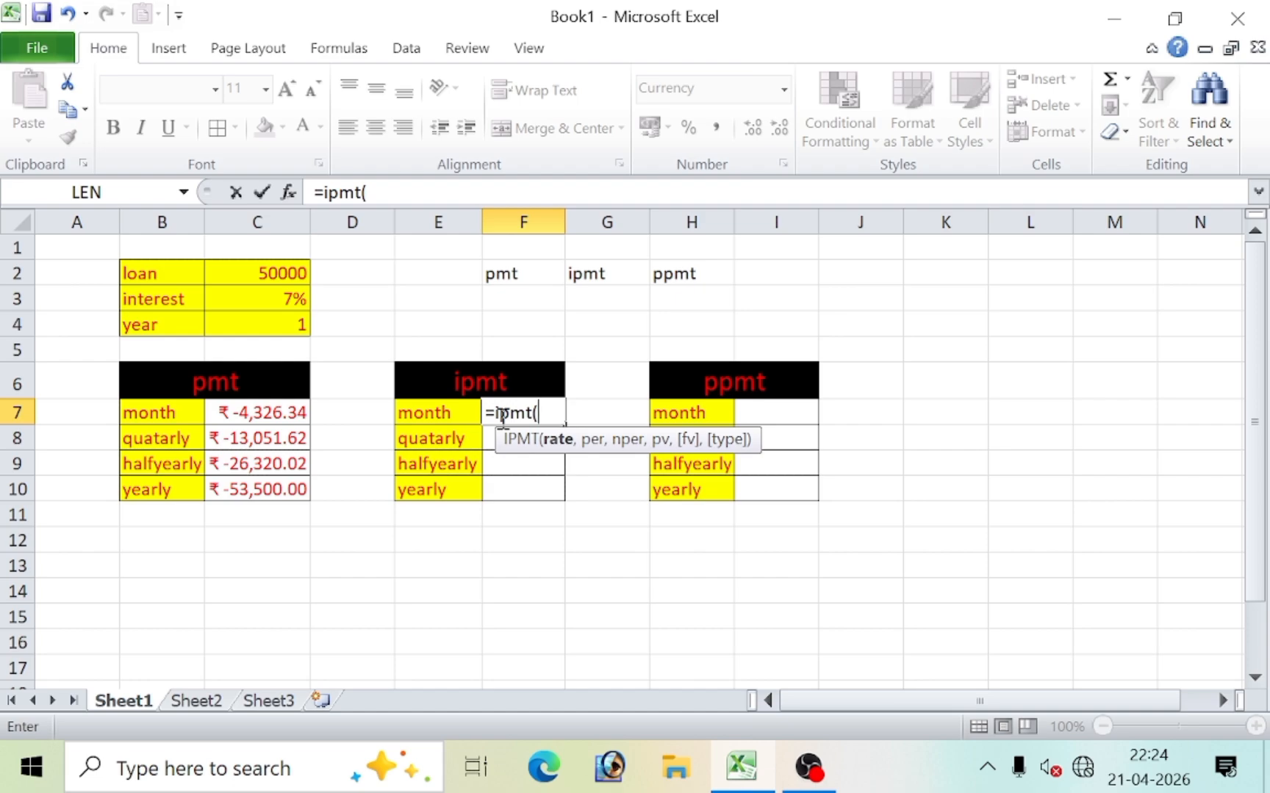
left_click(263, 304)
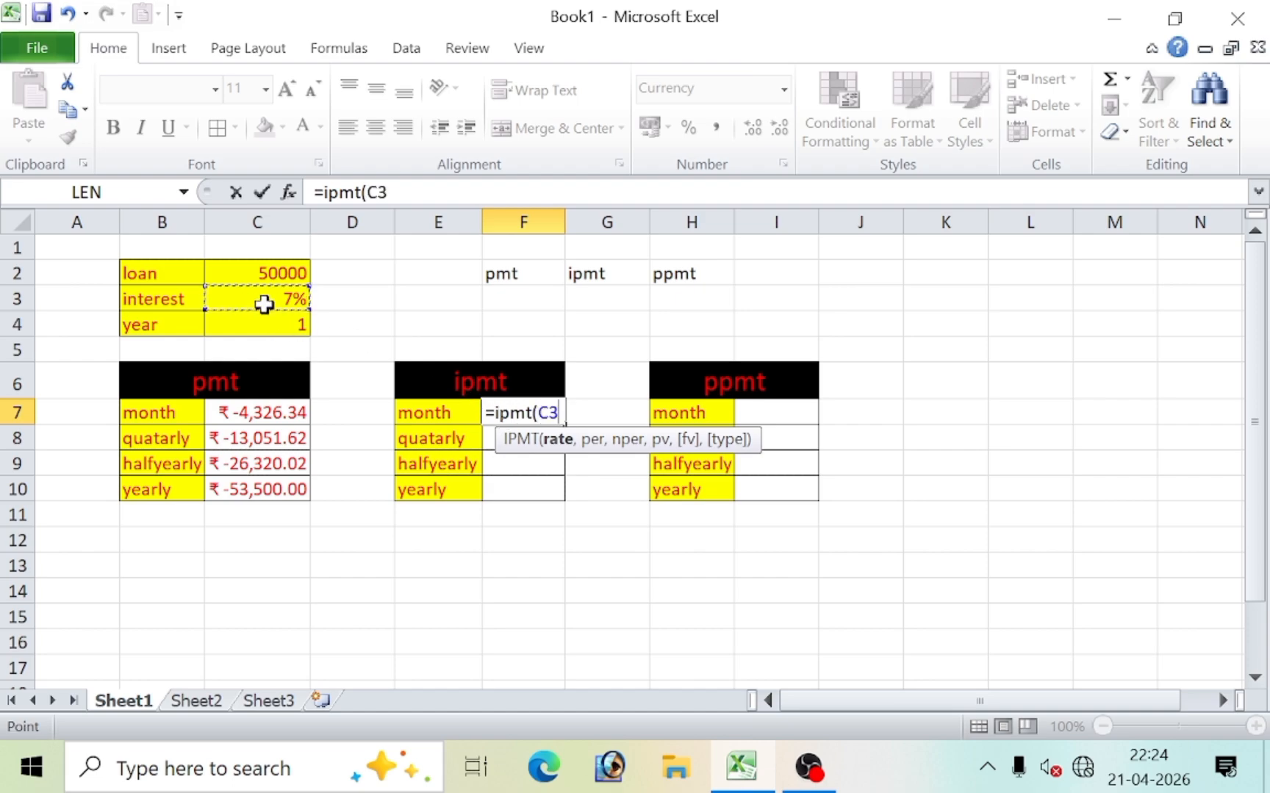
type("/12")
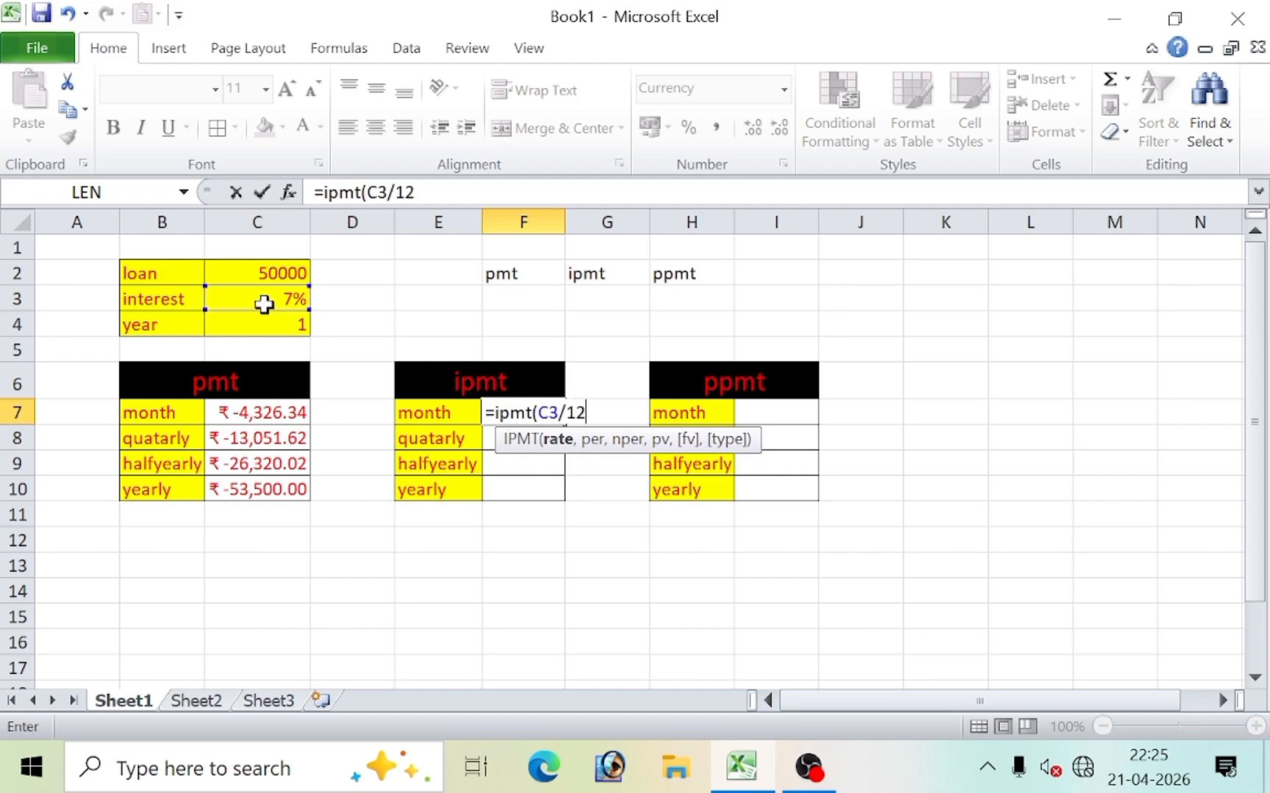
type(",1")
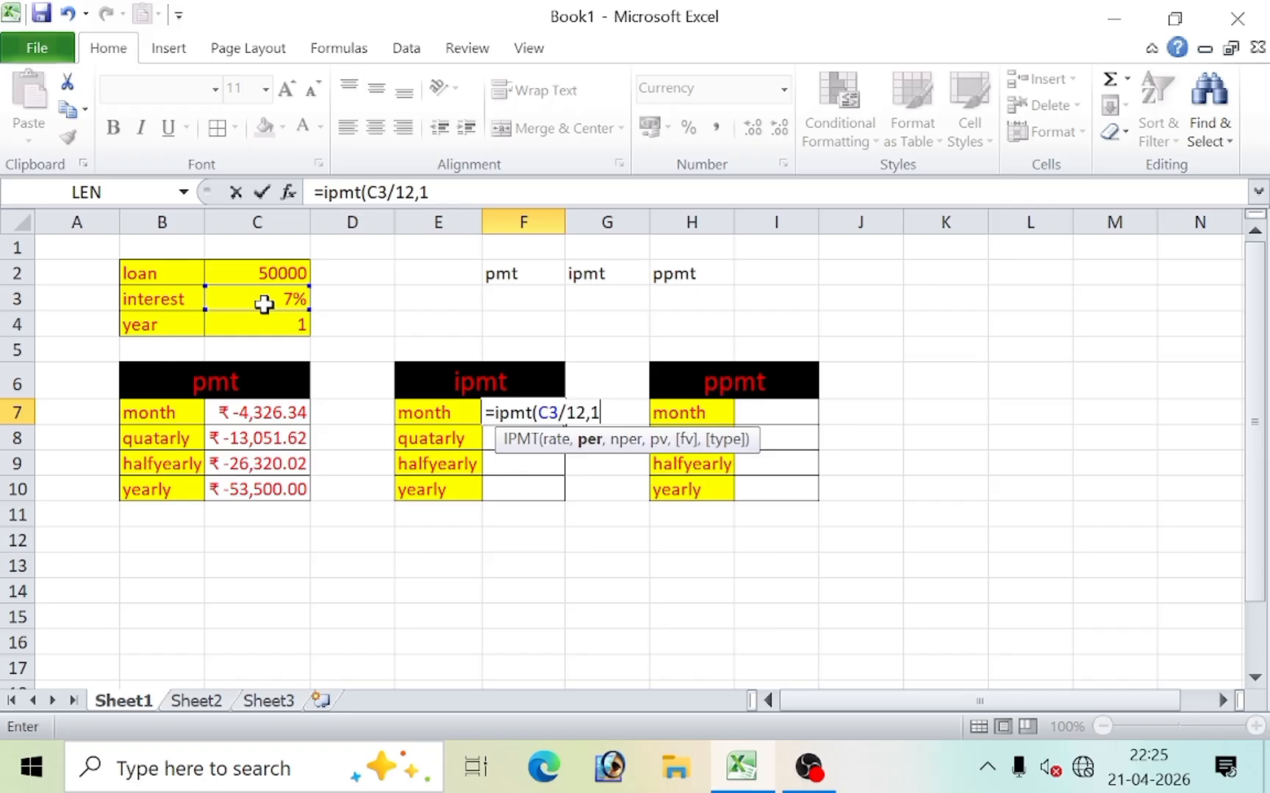
type(",")
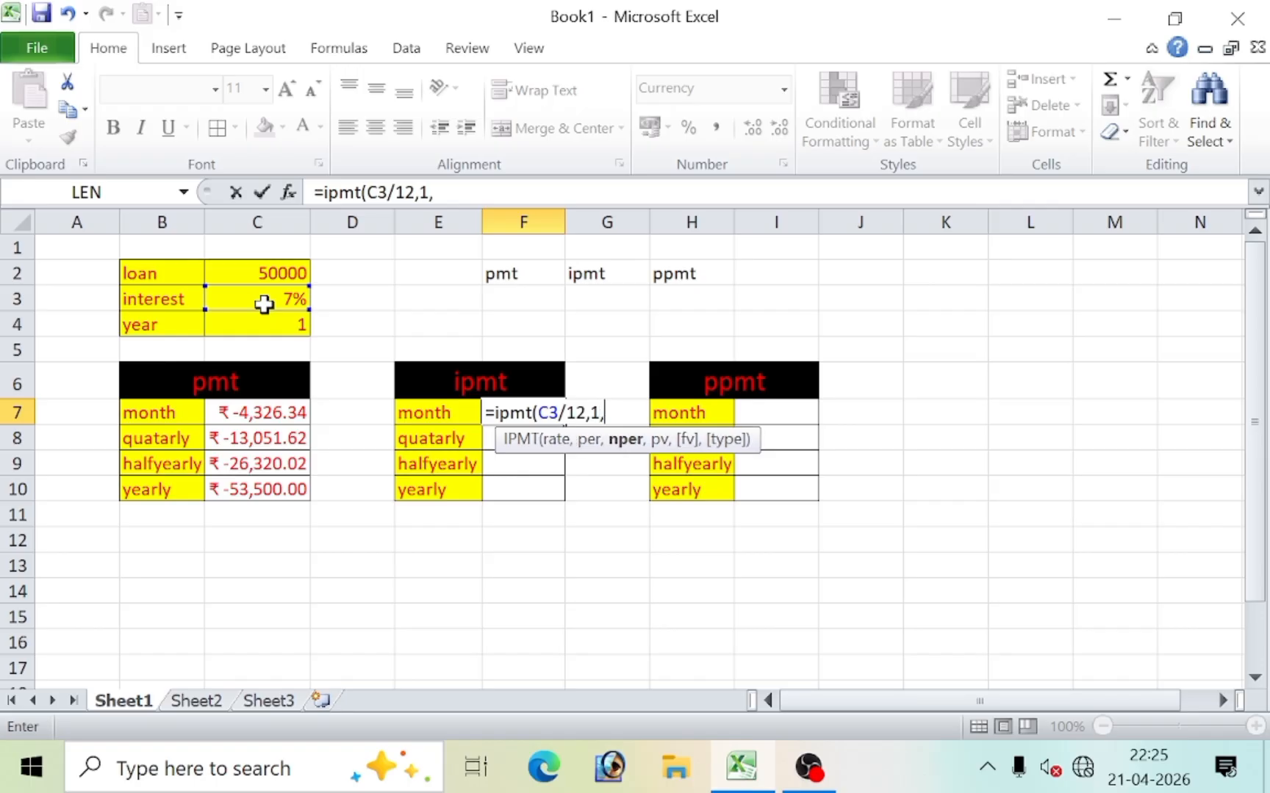
left_click(239, 318)
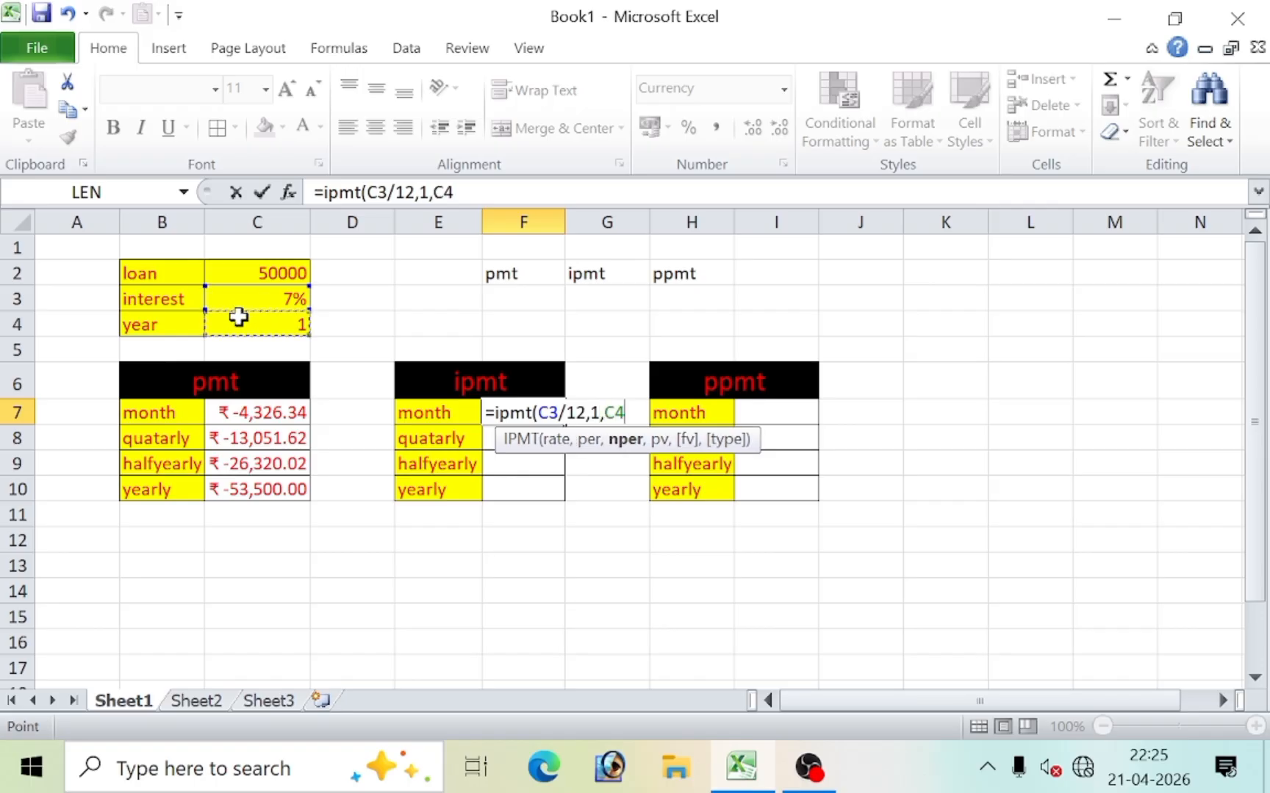
type("*12,")
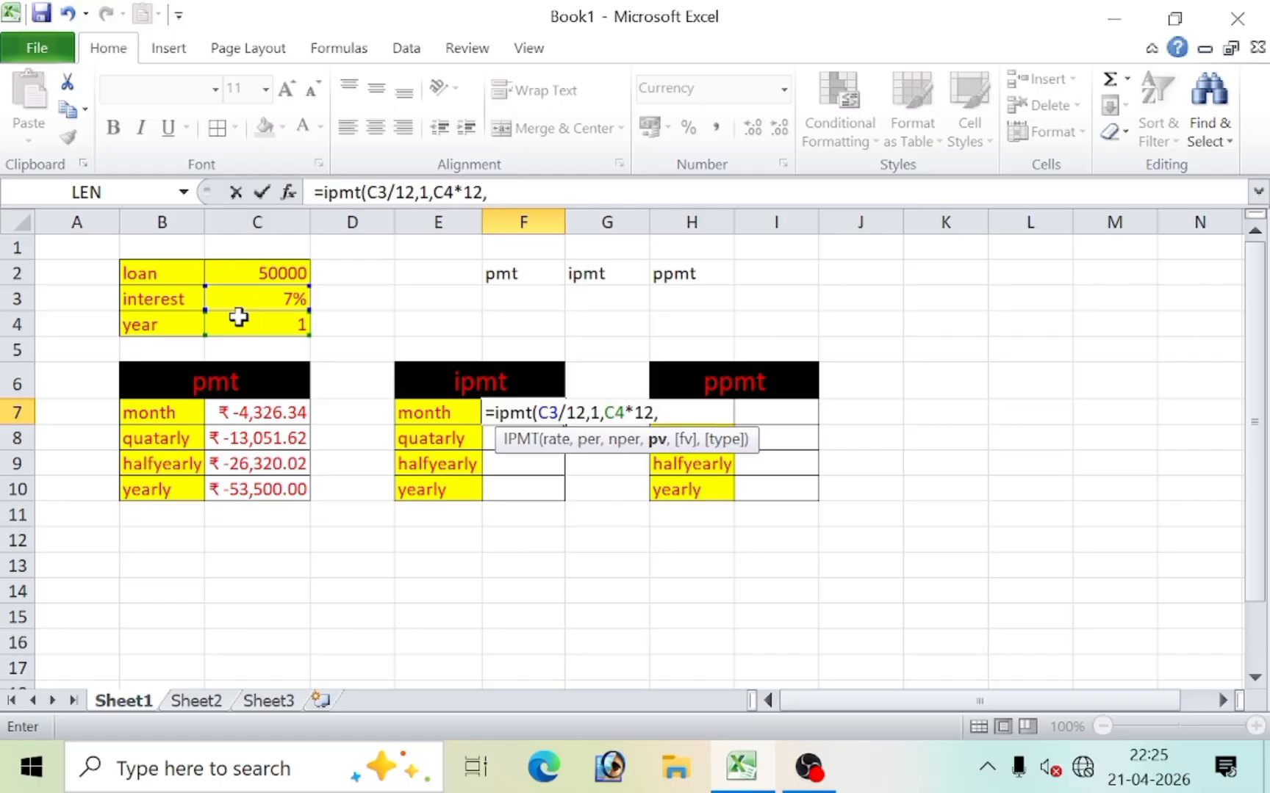
left_click(257, 271)
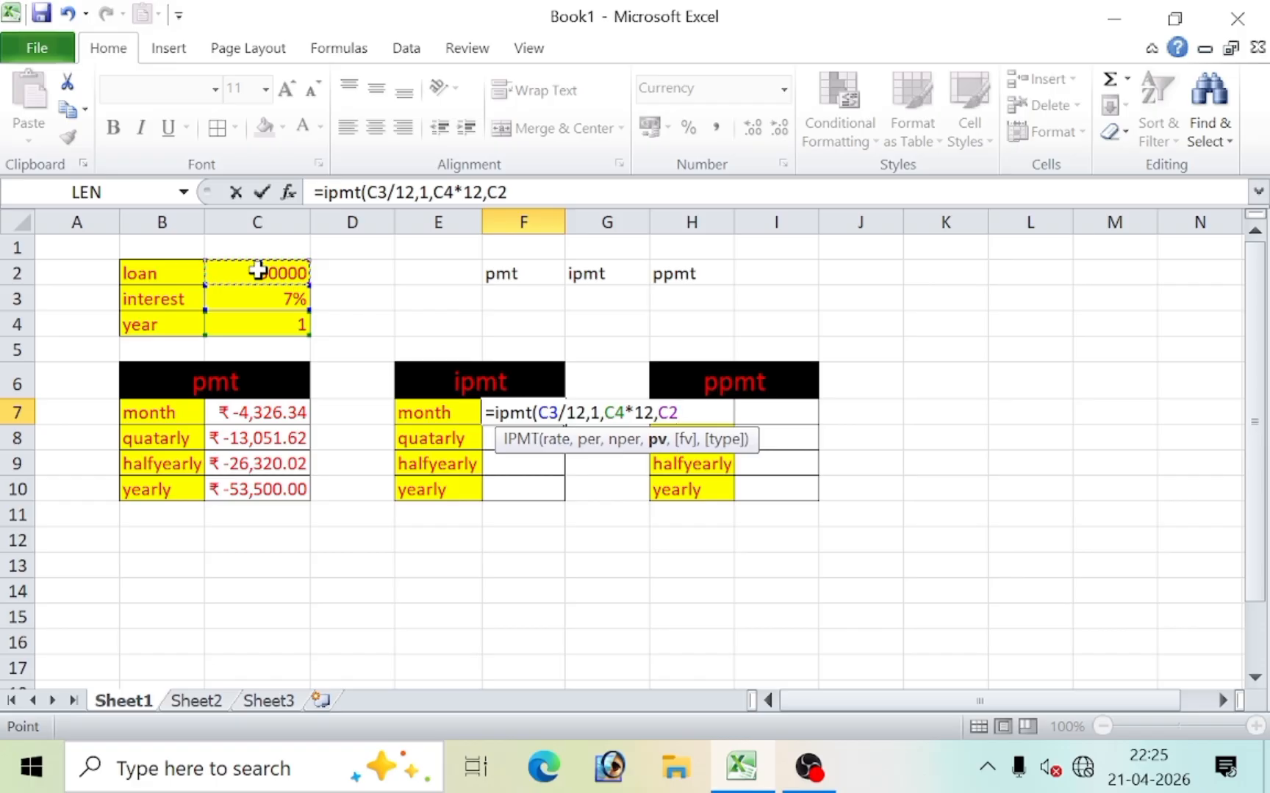
type(")")
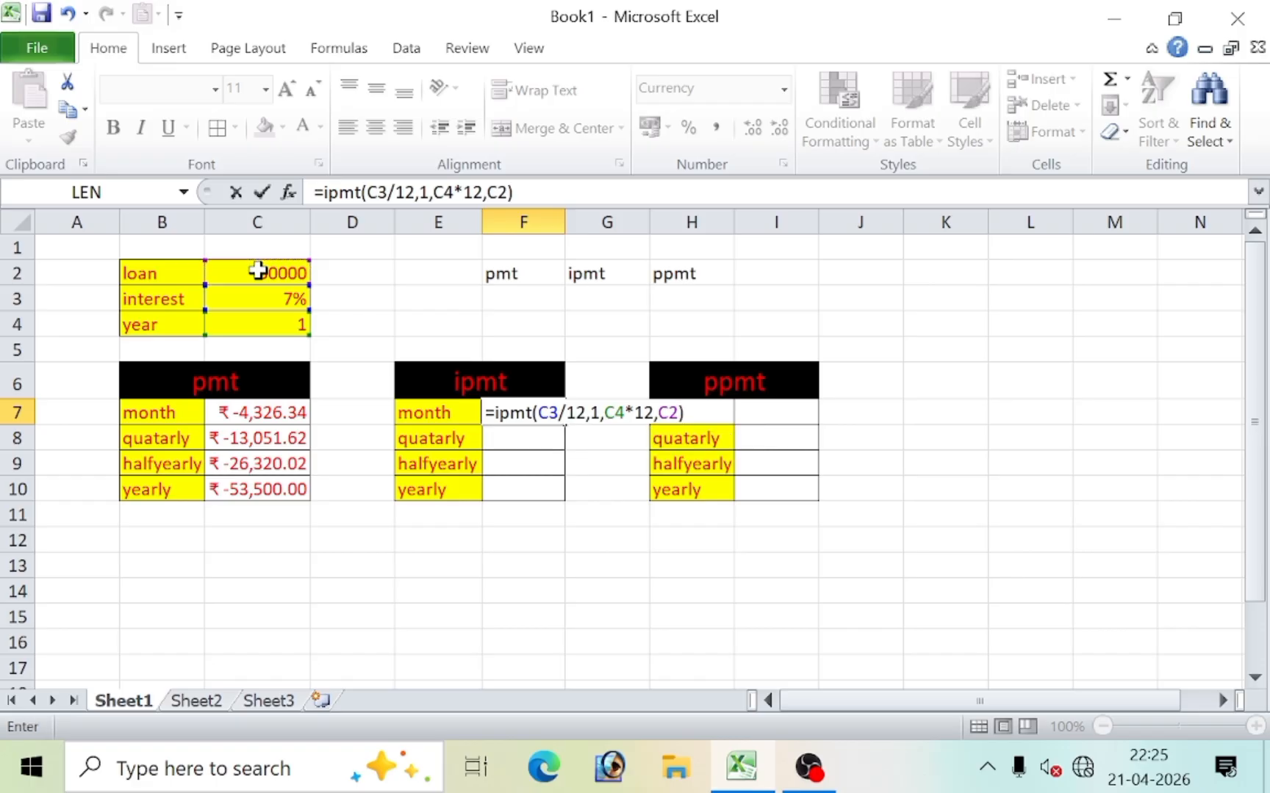
key("Return")
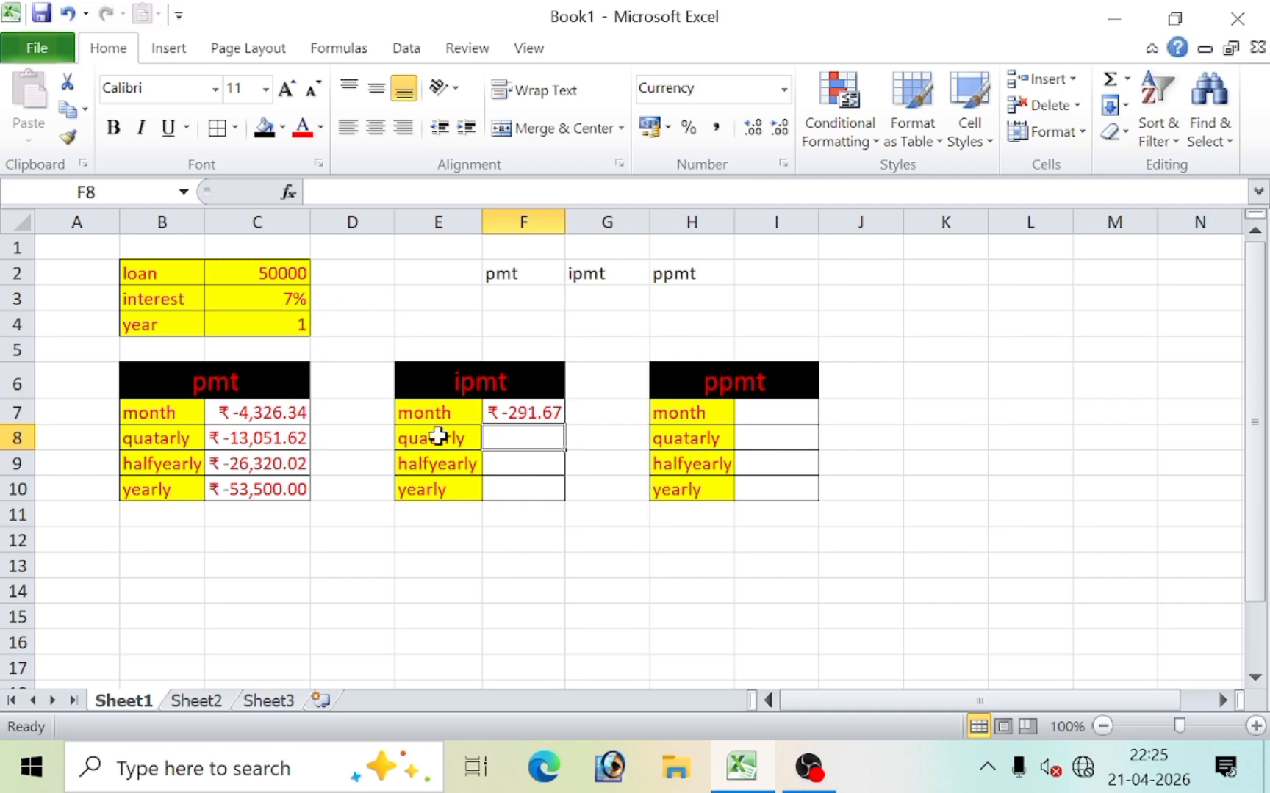
left_click(263, 412)
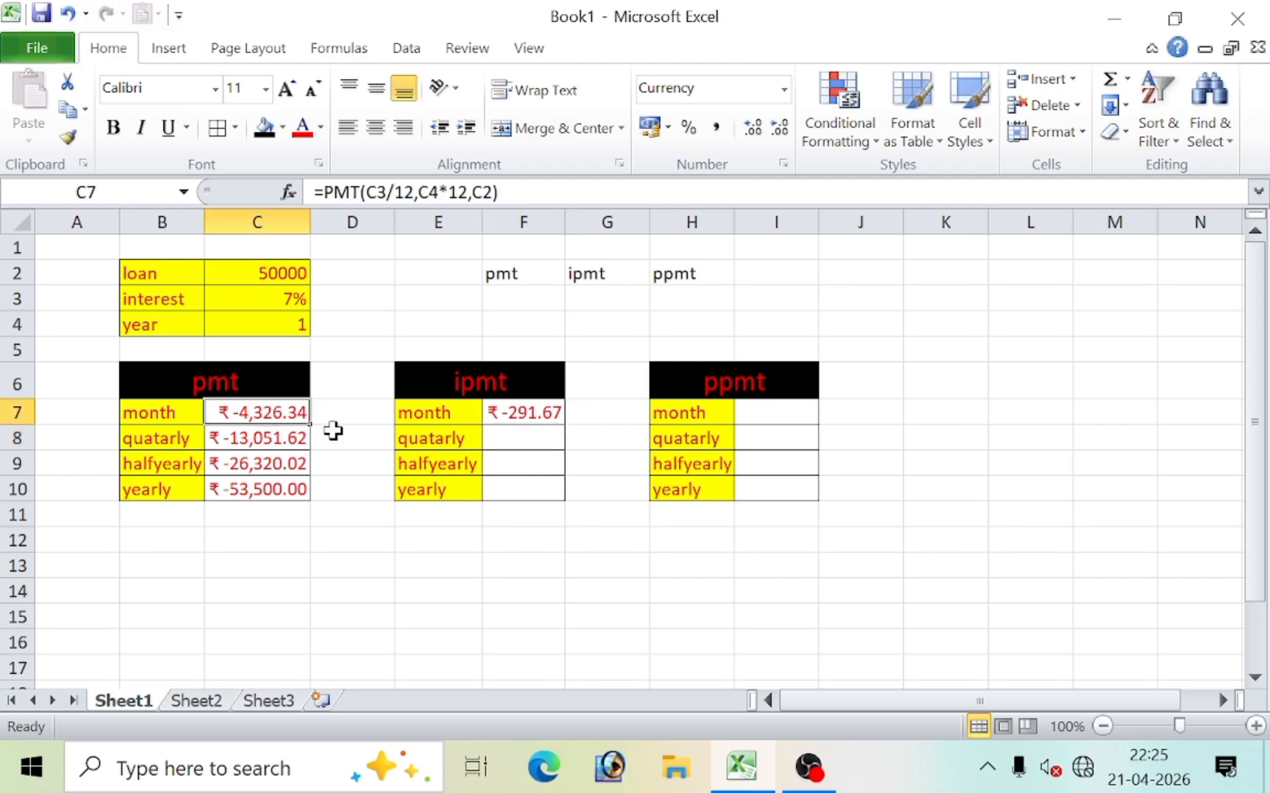
left_click(515, 420)
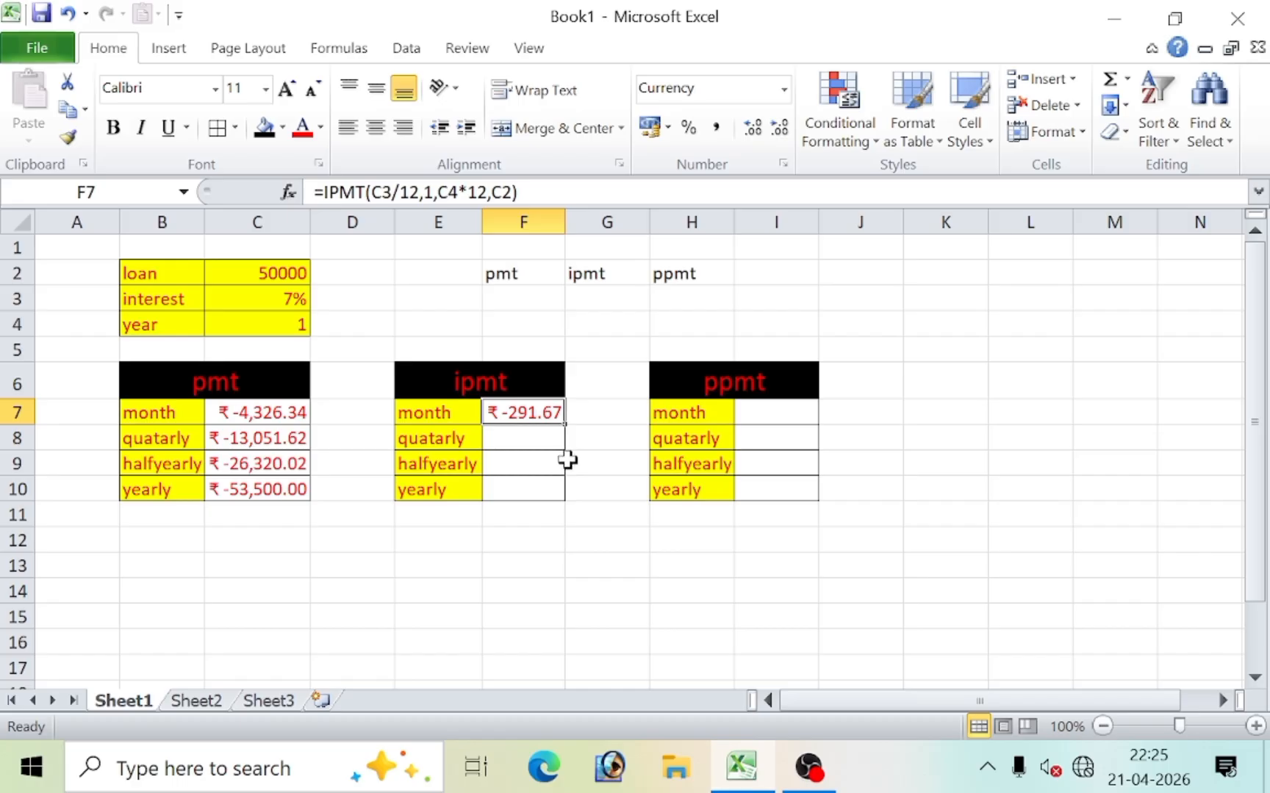
Calculate the quarterly interest payment in F8 with =IPMT(C3/4,1,C4*4,C2) and compare it with the quarterly PMT in C8
left_click(520, 443)
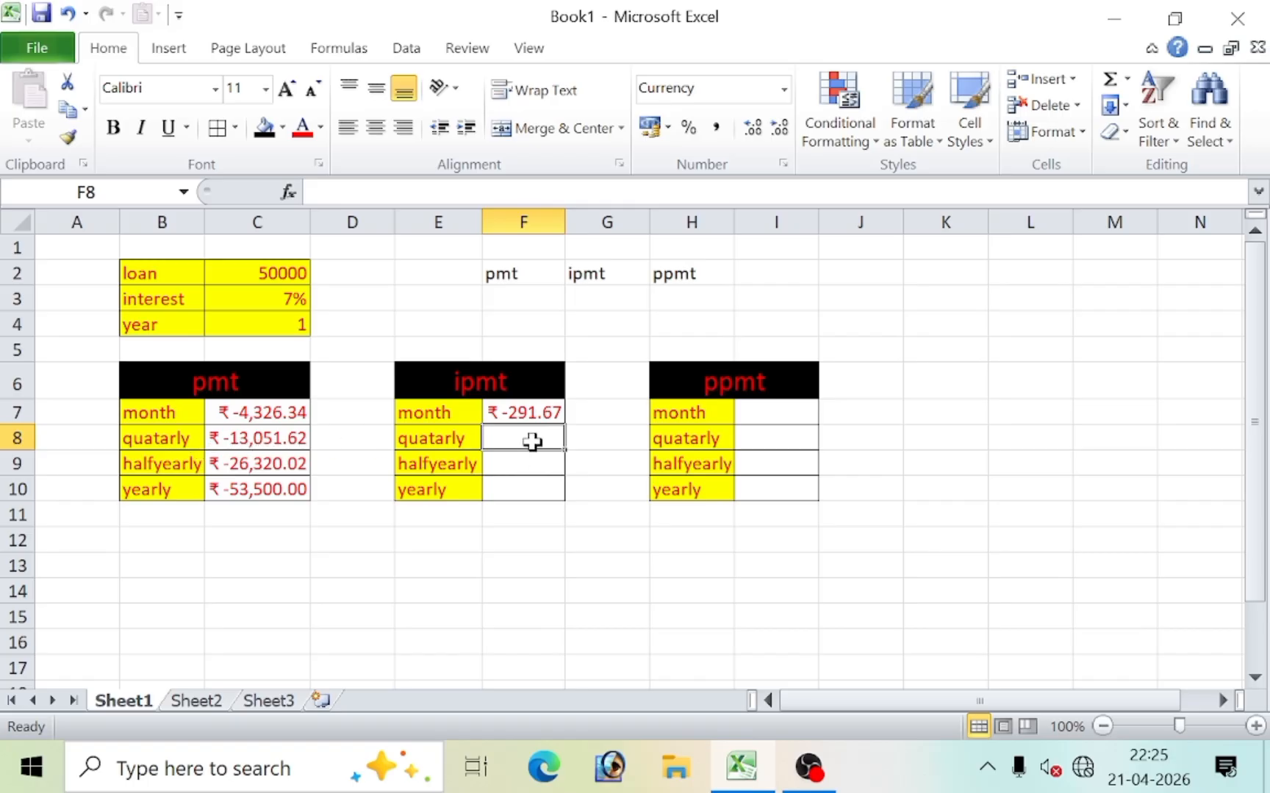
type("=ip")
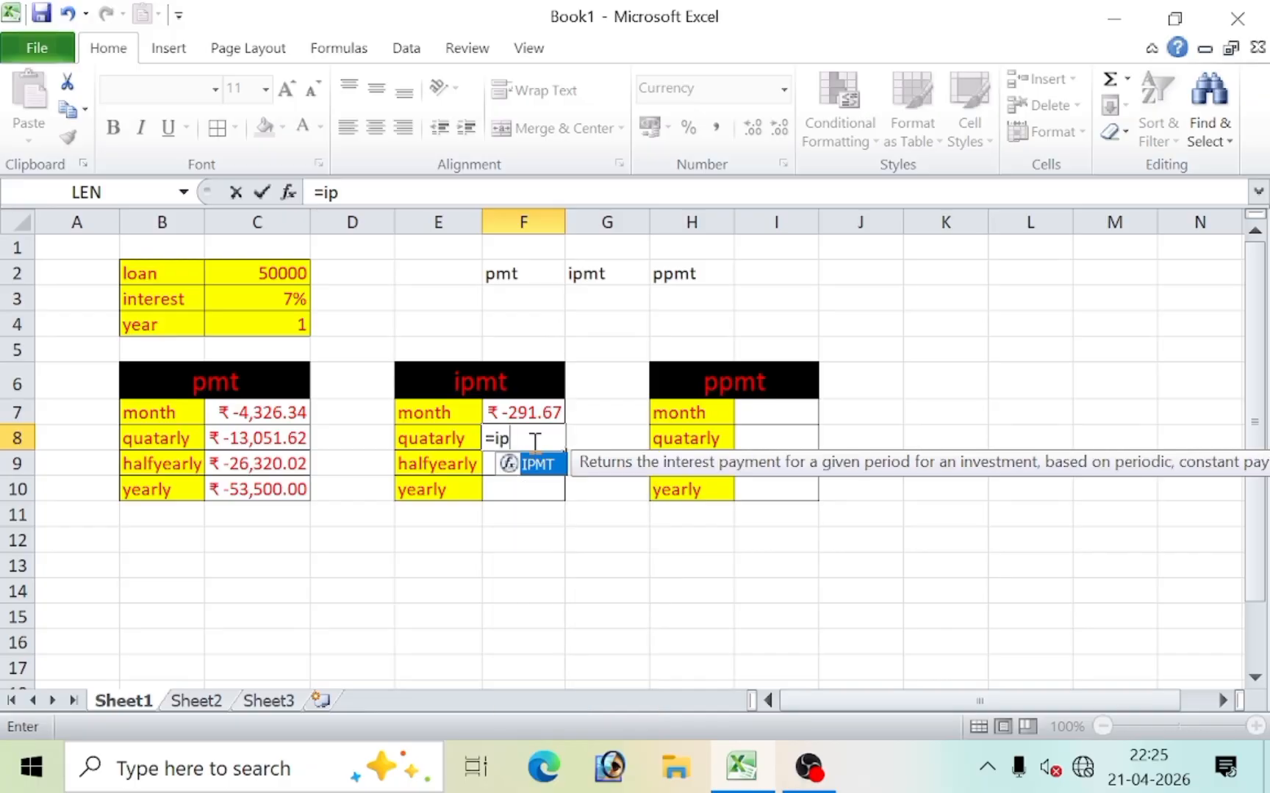
type("mt(")
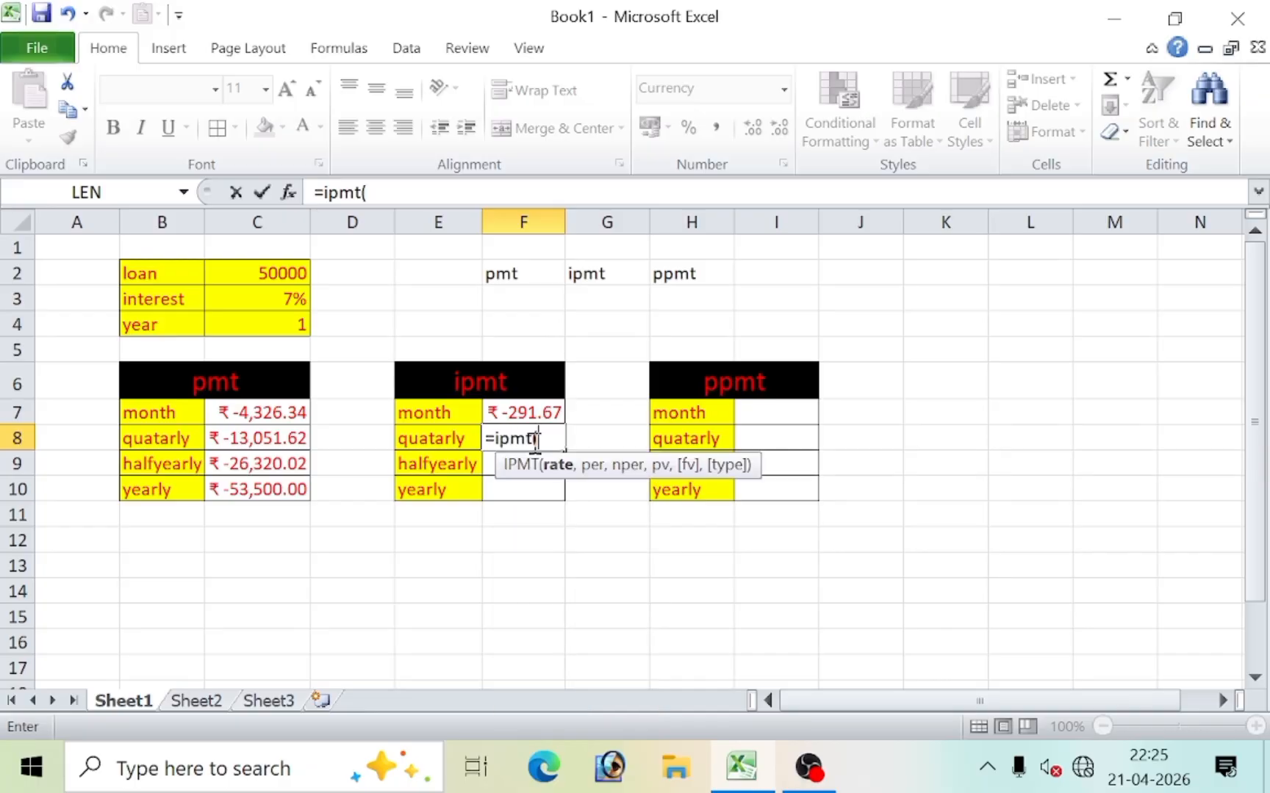
left_click(275, 300)
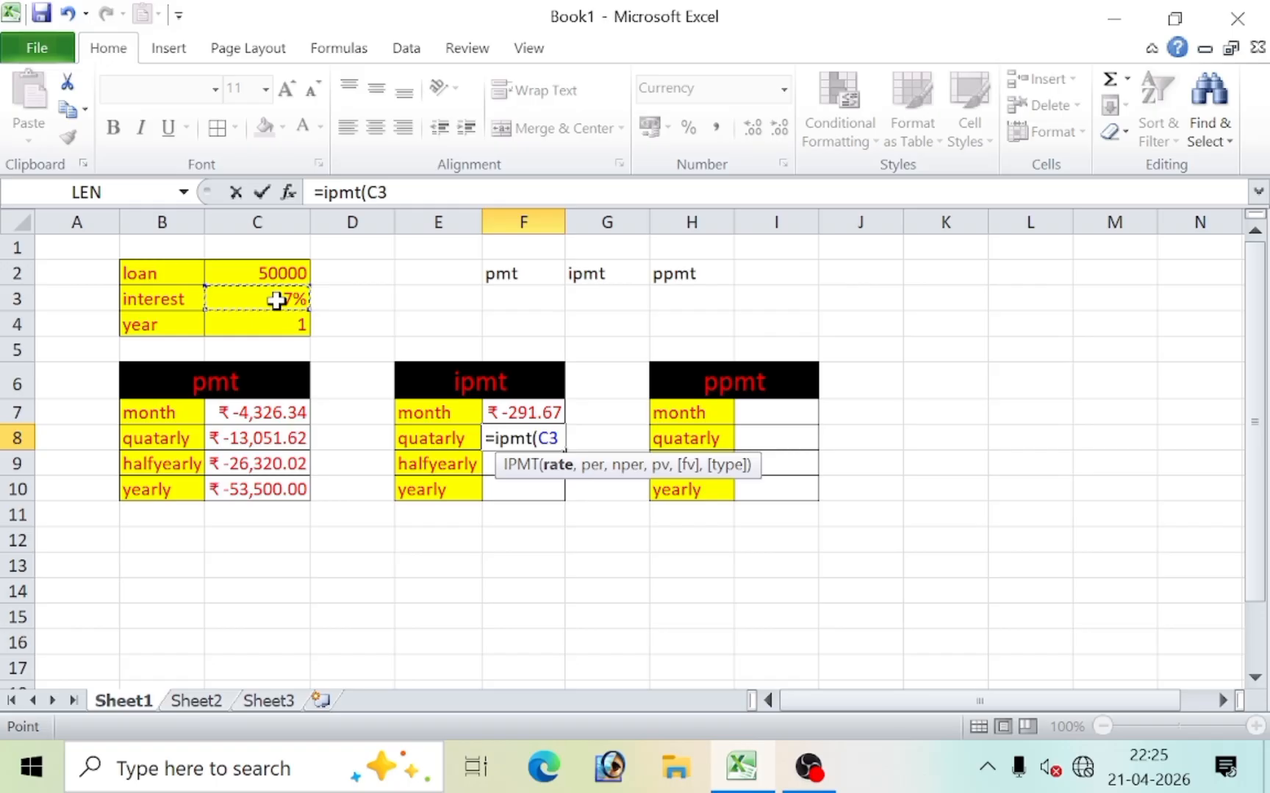
type("/4,1")
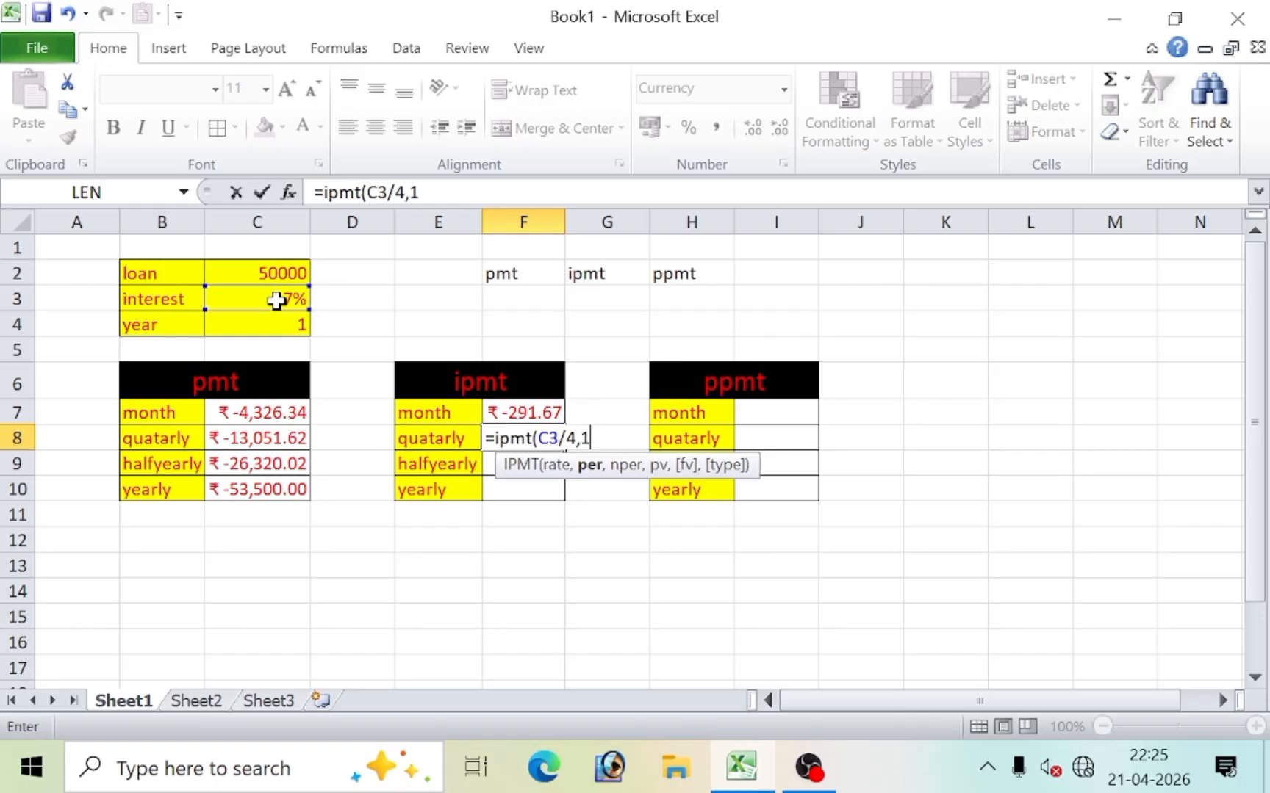
type(",")
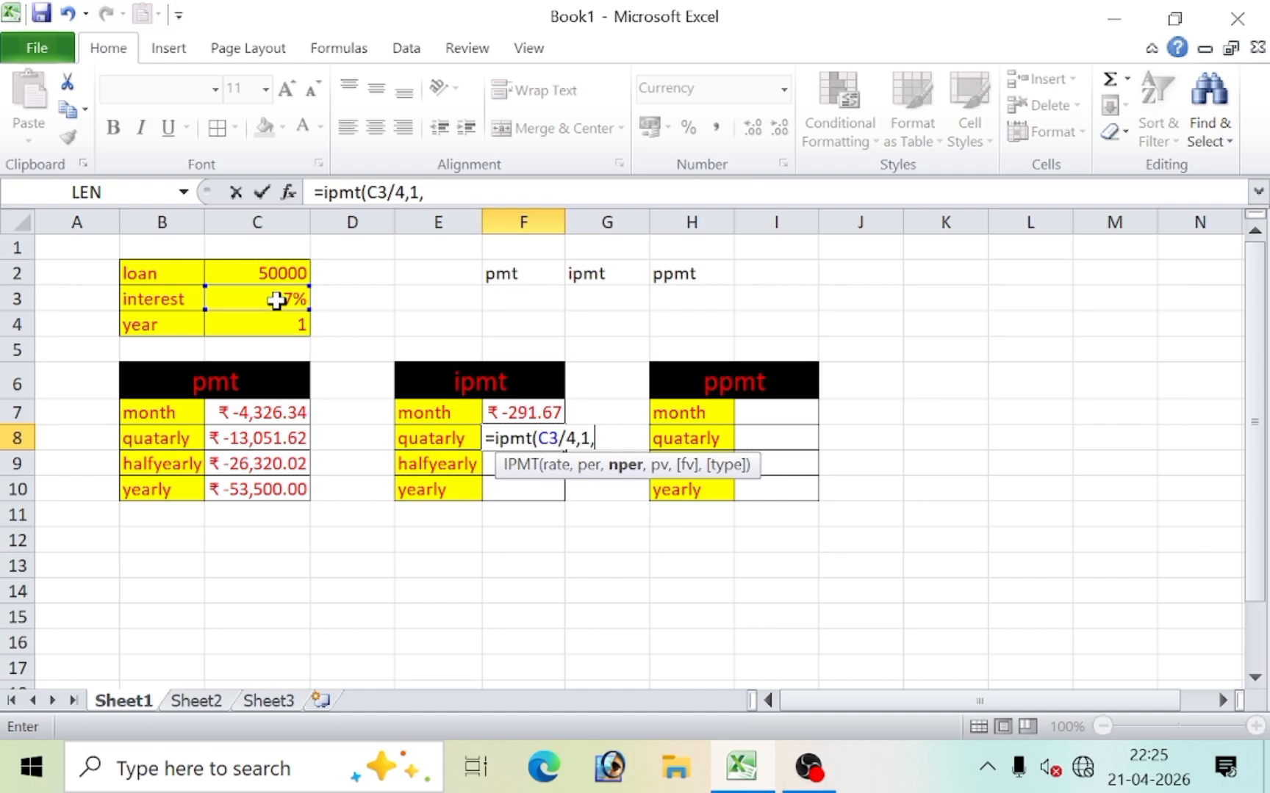
left_click(276, 317)
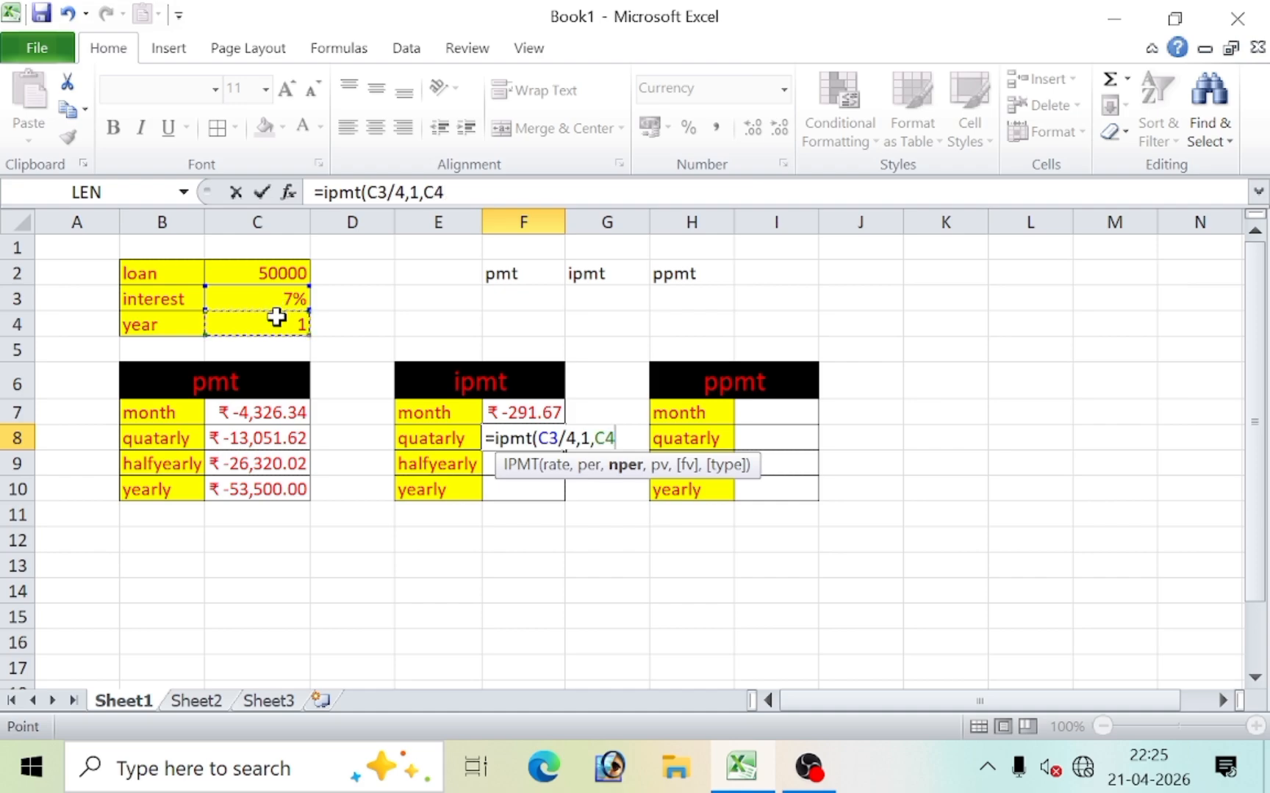
type("*4,")
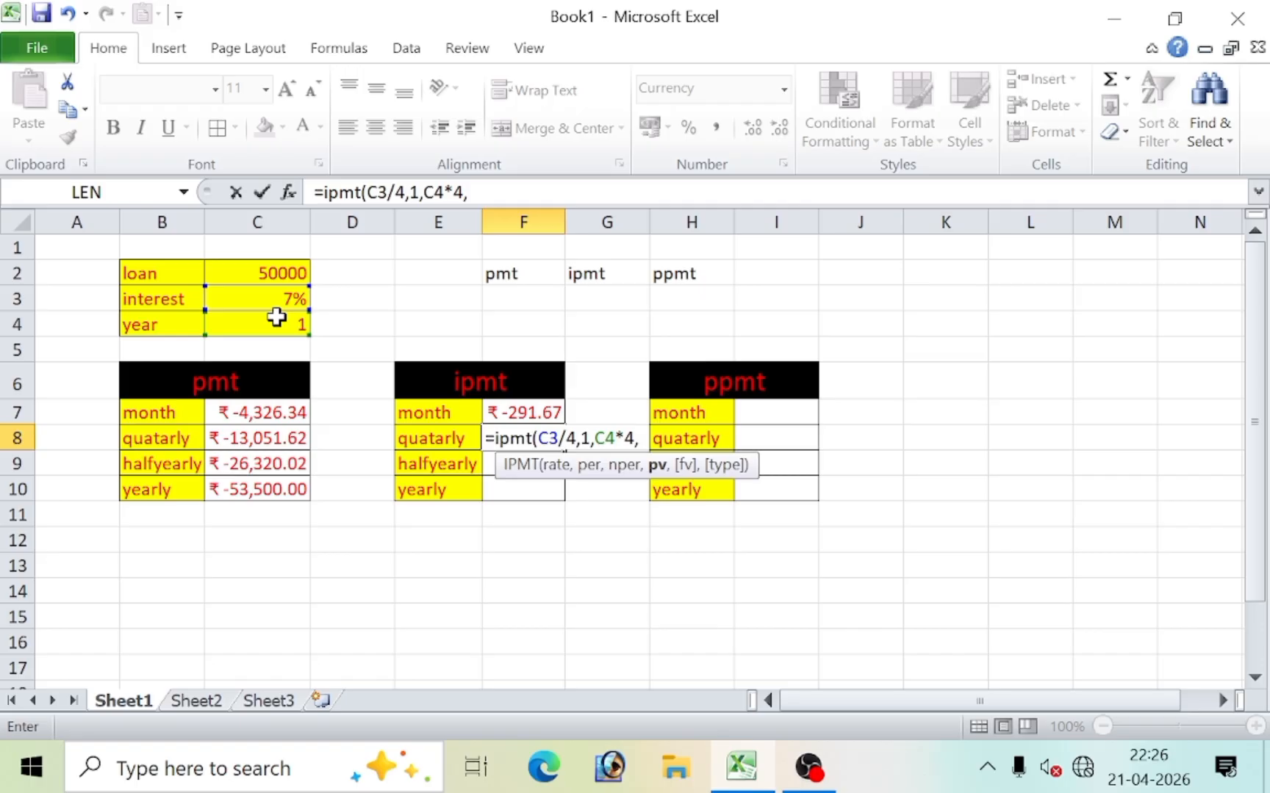
left_click(252, 274)
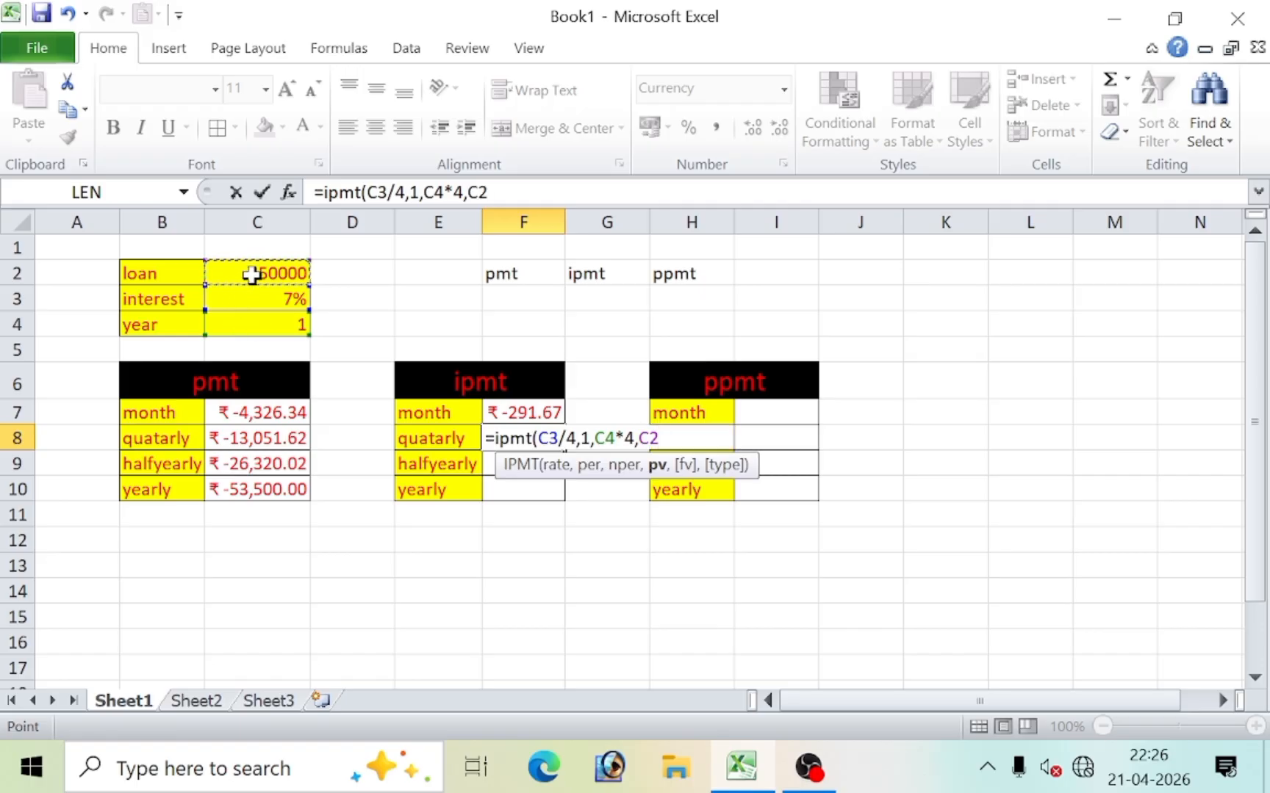
type(")")
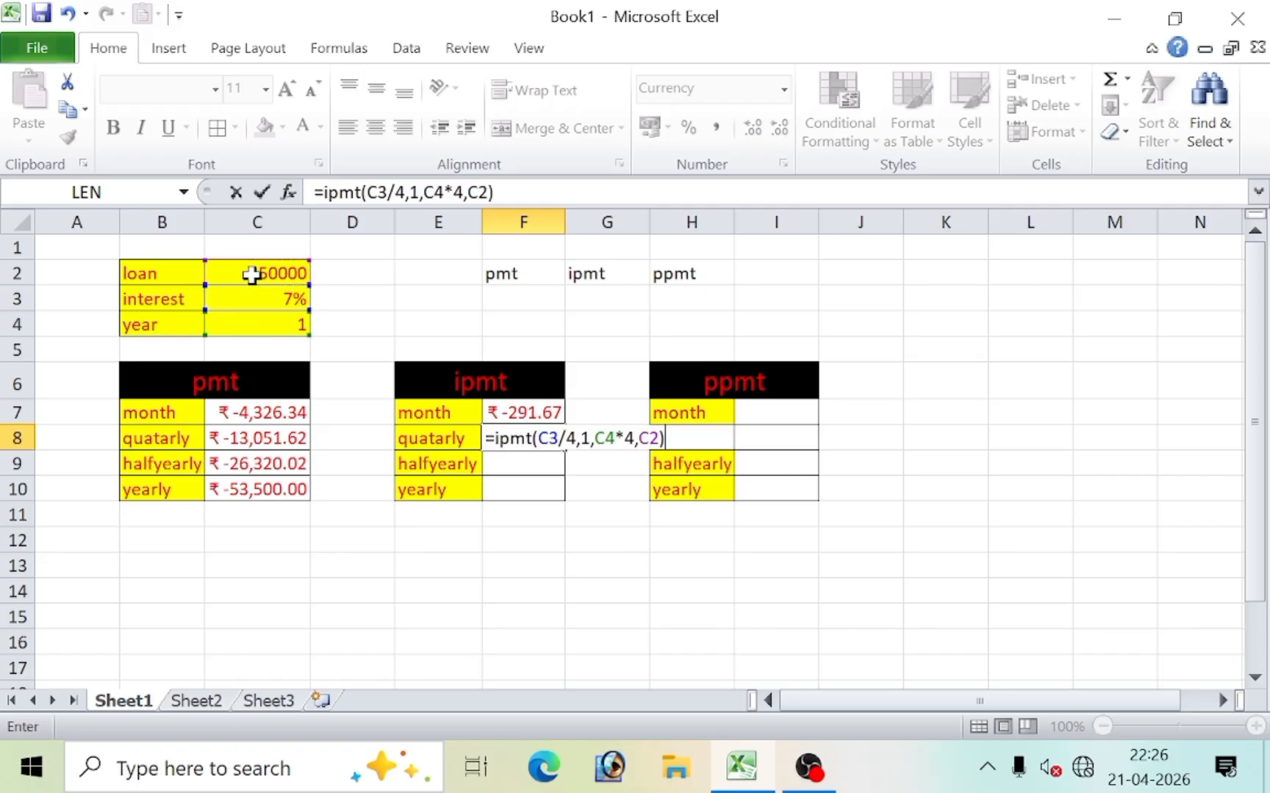
key("Return")
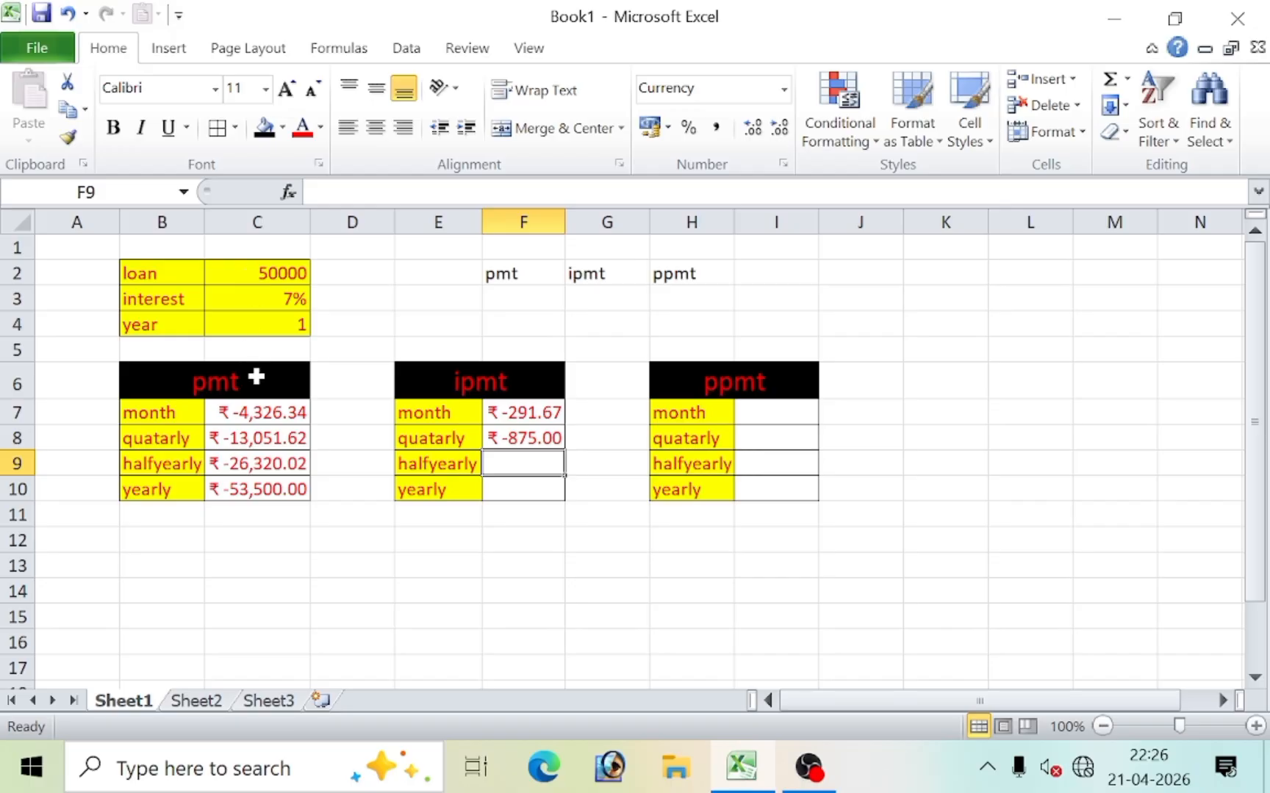
left_click(263, 446)
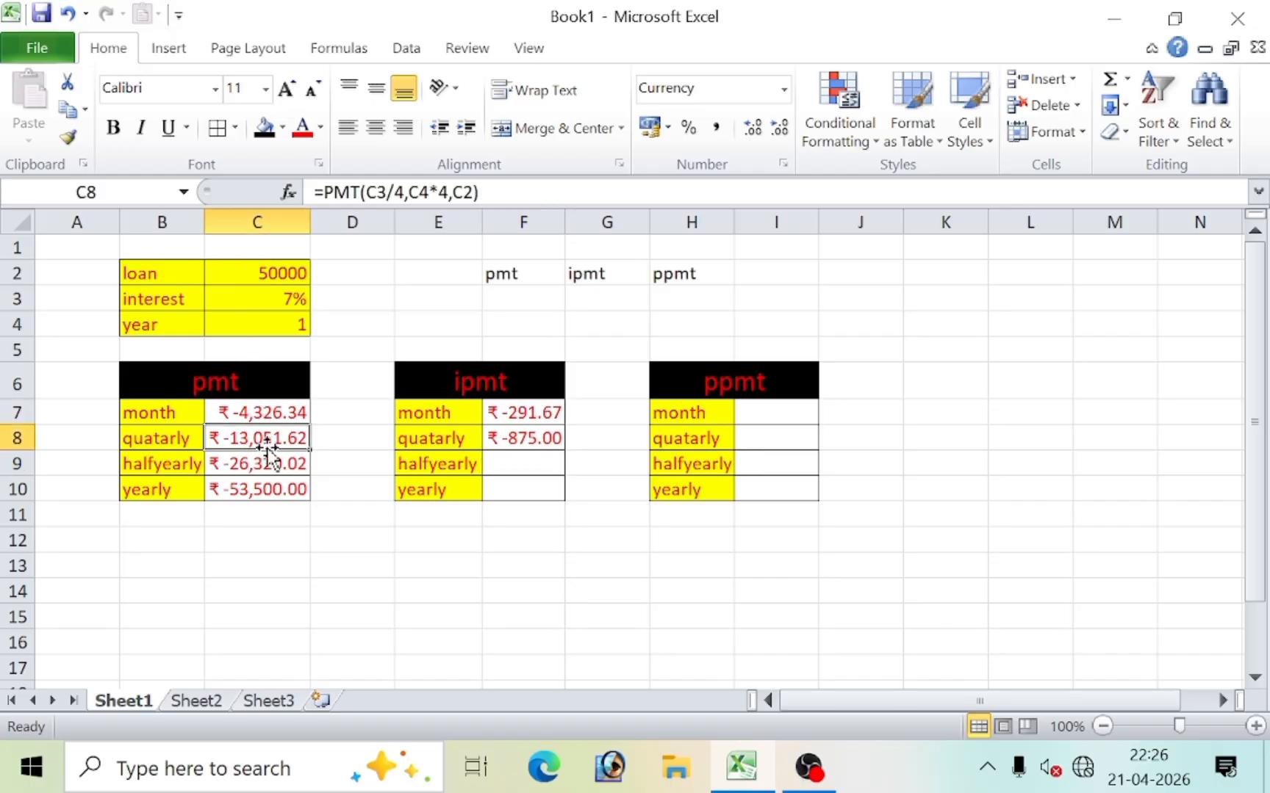
left_click(502, 439)
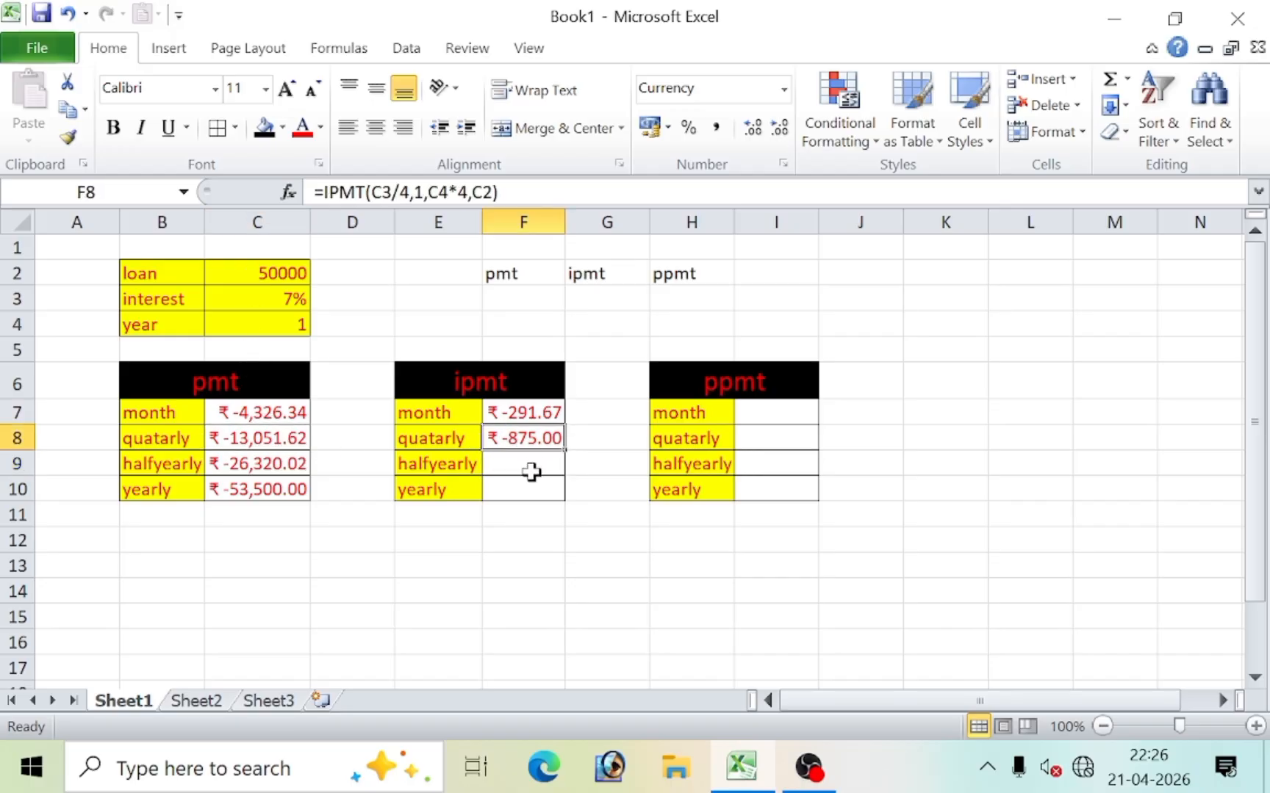
Calculate the half-yearly interest payment in F9 with =IPMT(C3/2,1,C4*2,C2)
left_click(515, 471)
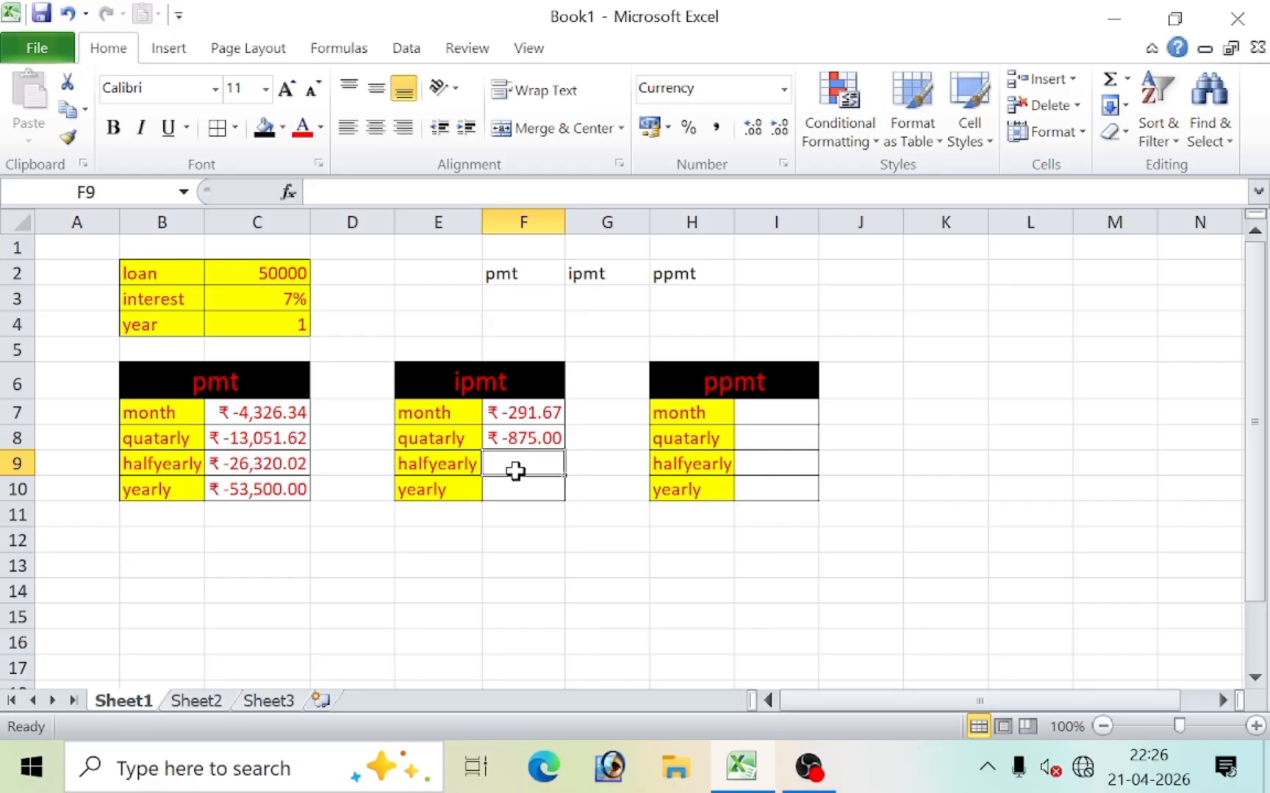
type("=i")
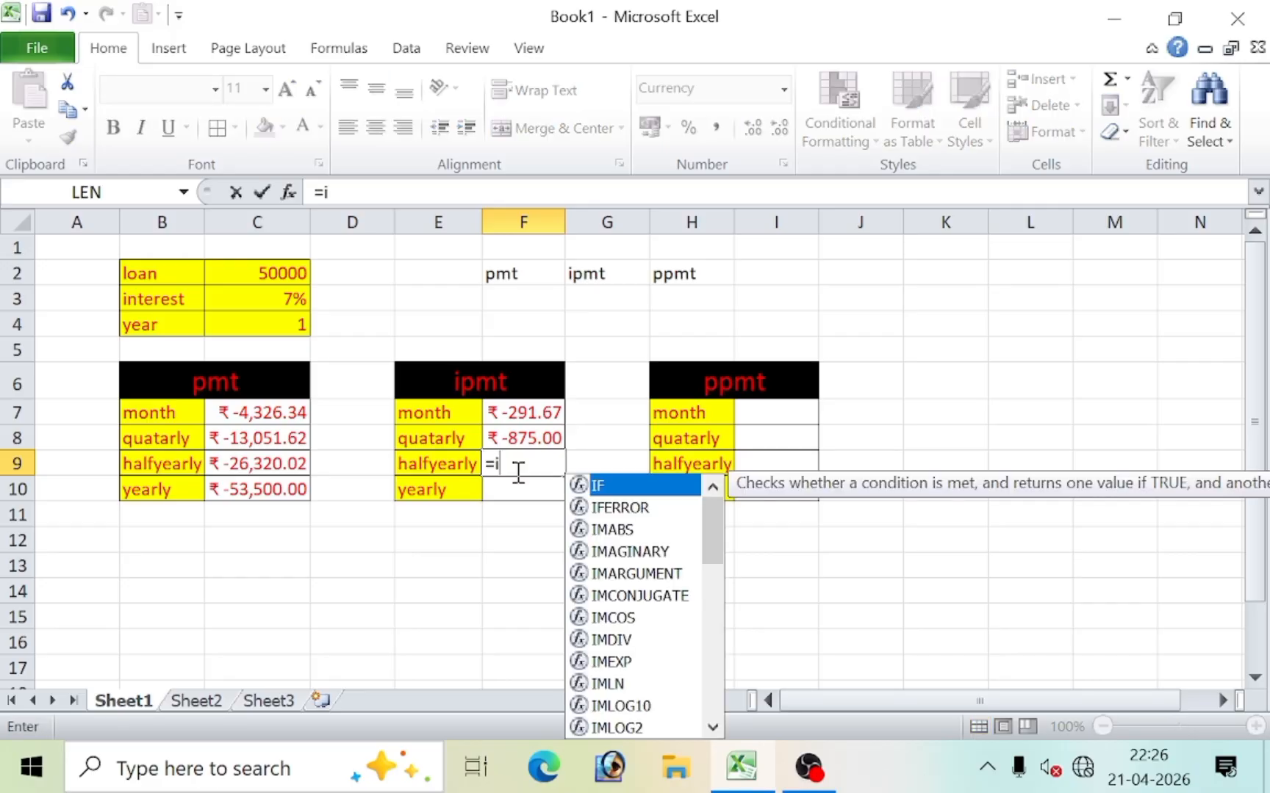
type("pmt(")
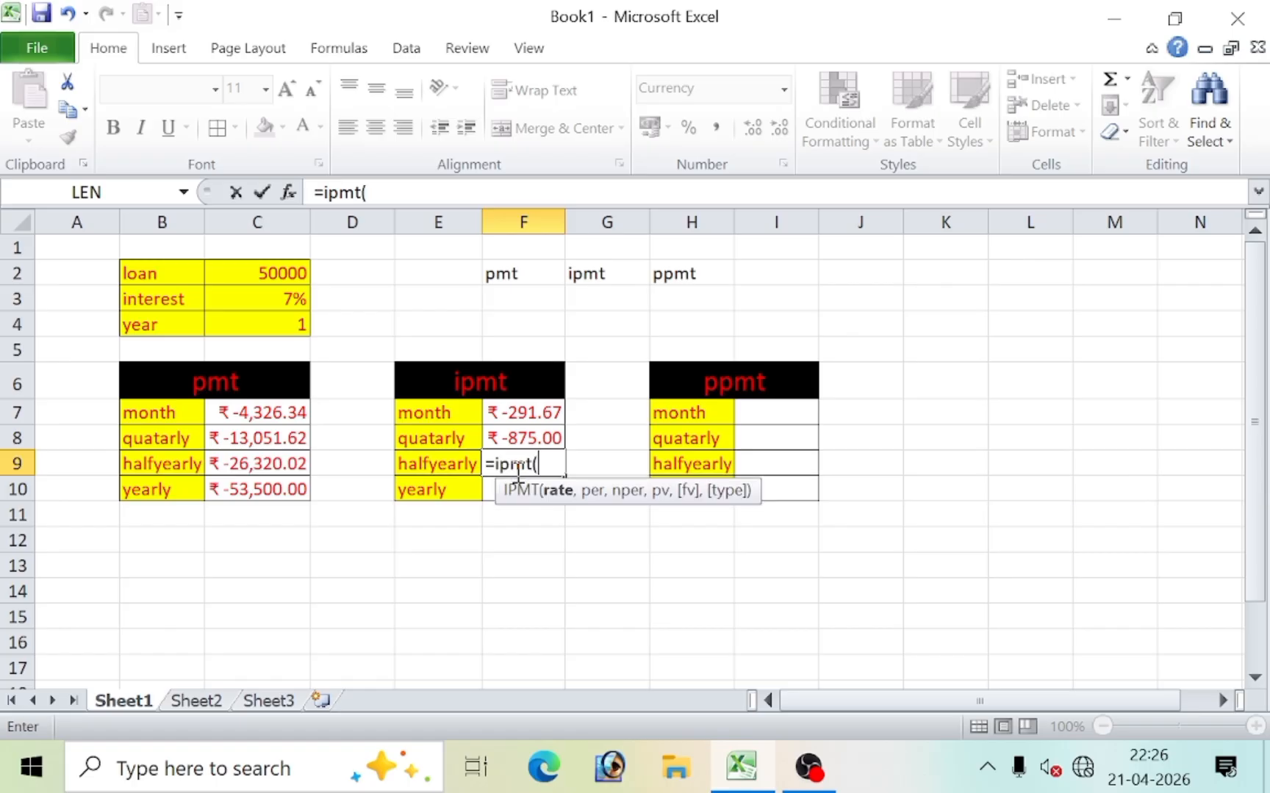
left_click(256, 294)
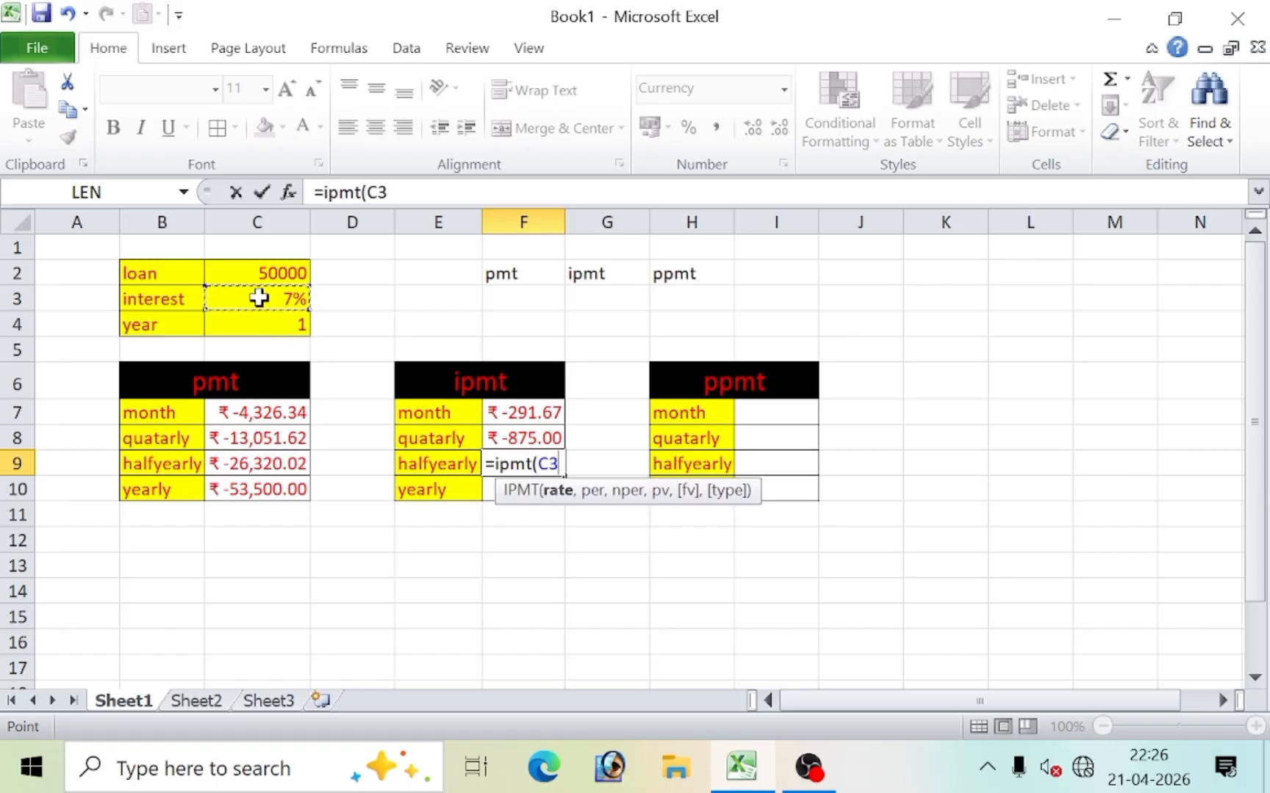
type("/2,1,")
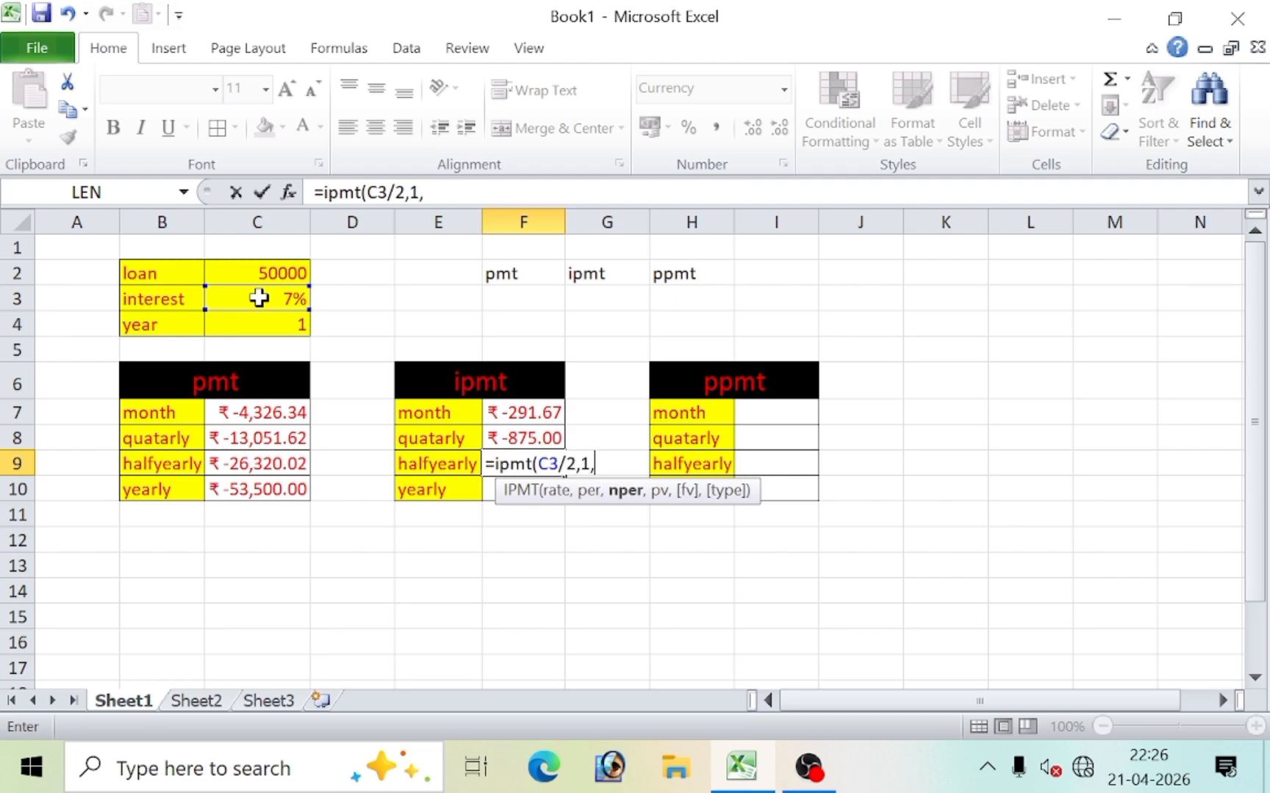
left_click(274, 321)
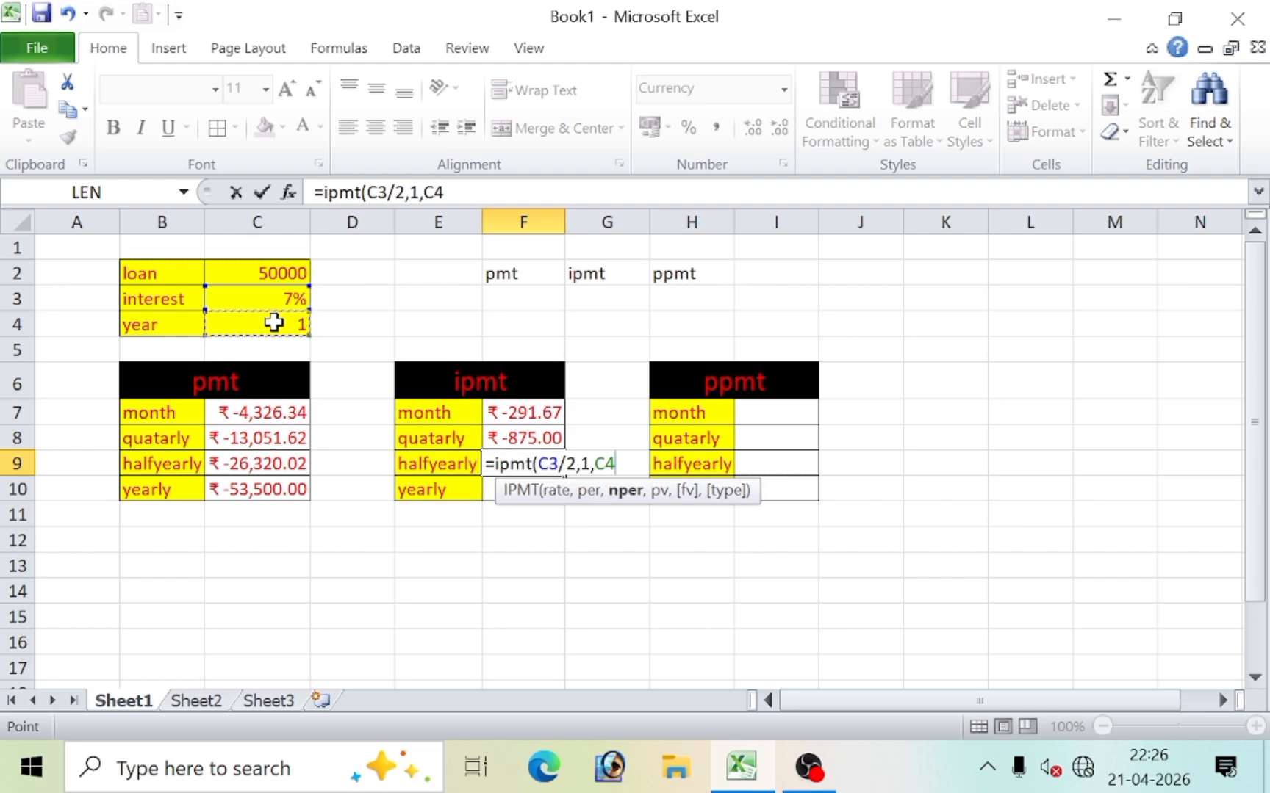
type("*2,")
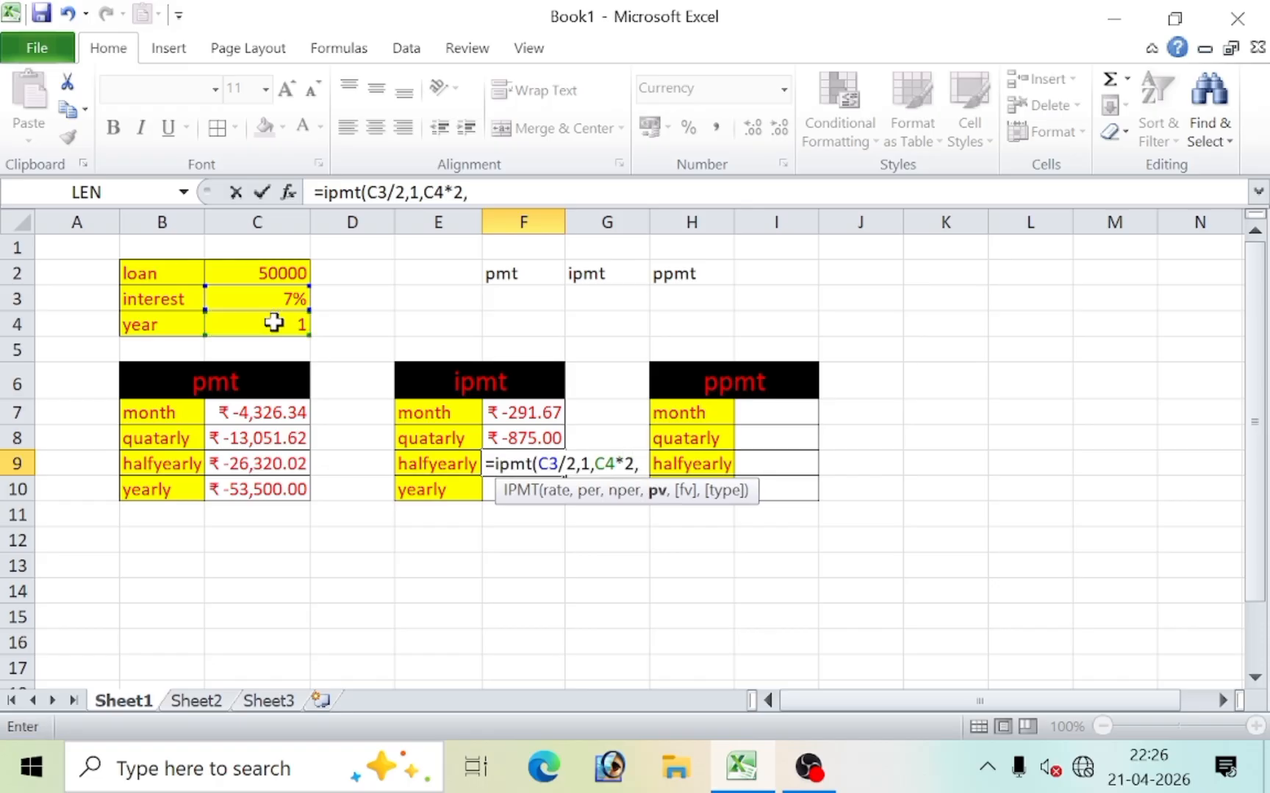
left_click(255, 273)
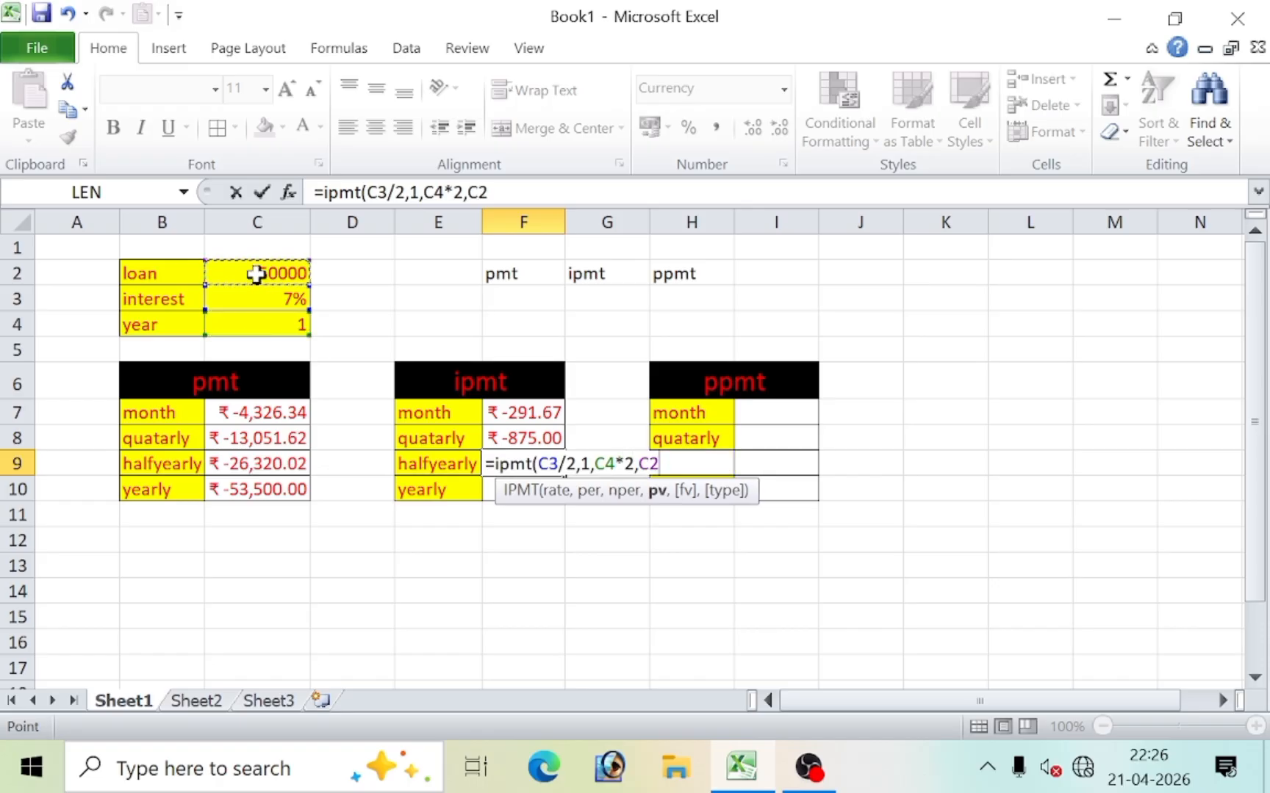
type(")")
key("Return")
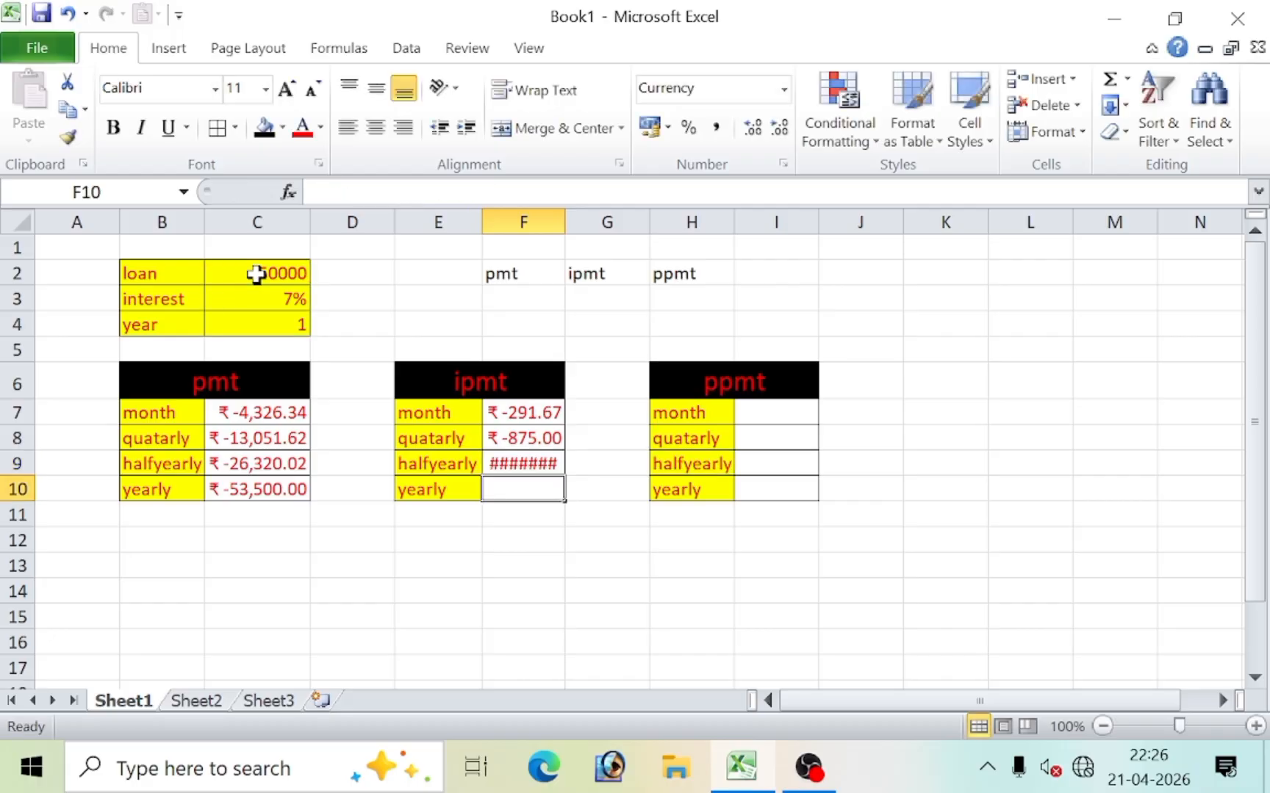
Auto-fit the width of column F to its contents and check the half-yearly interest payment in F9
double_click(534, 465)
key("Return")
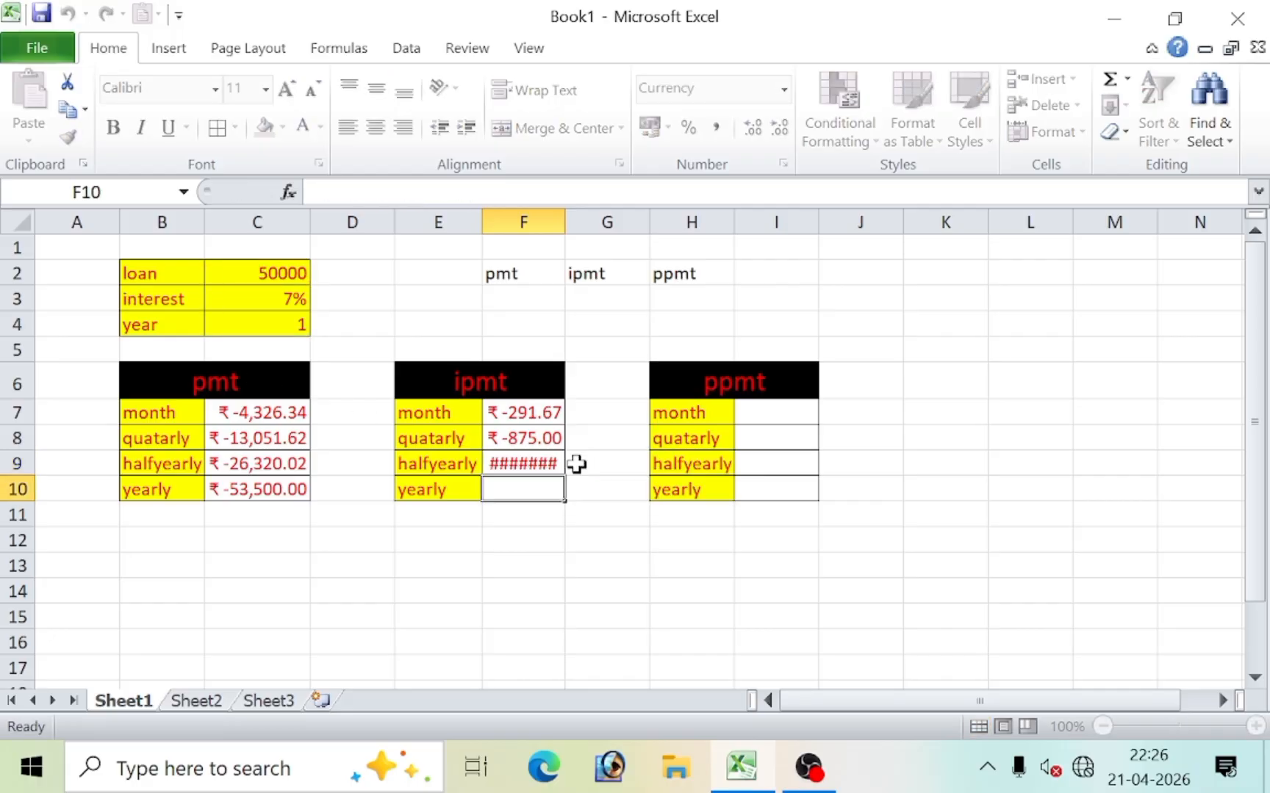
double_click(565, 222)
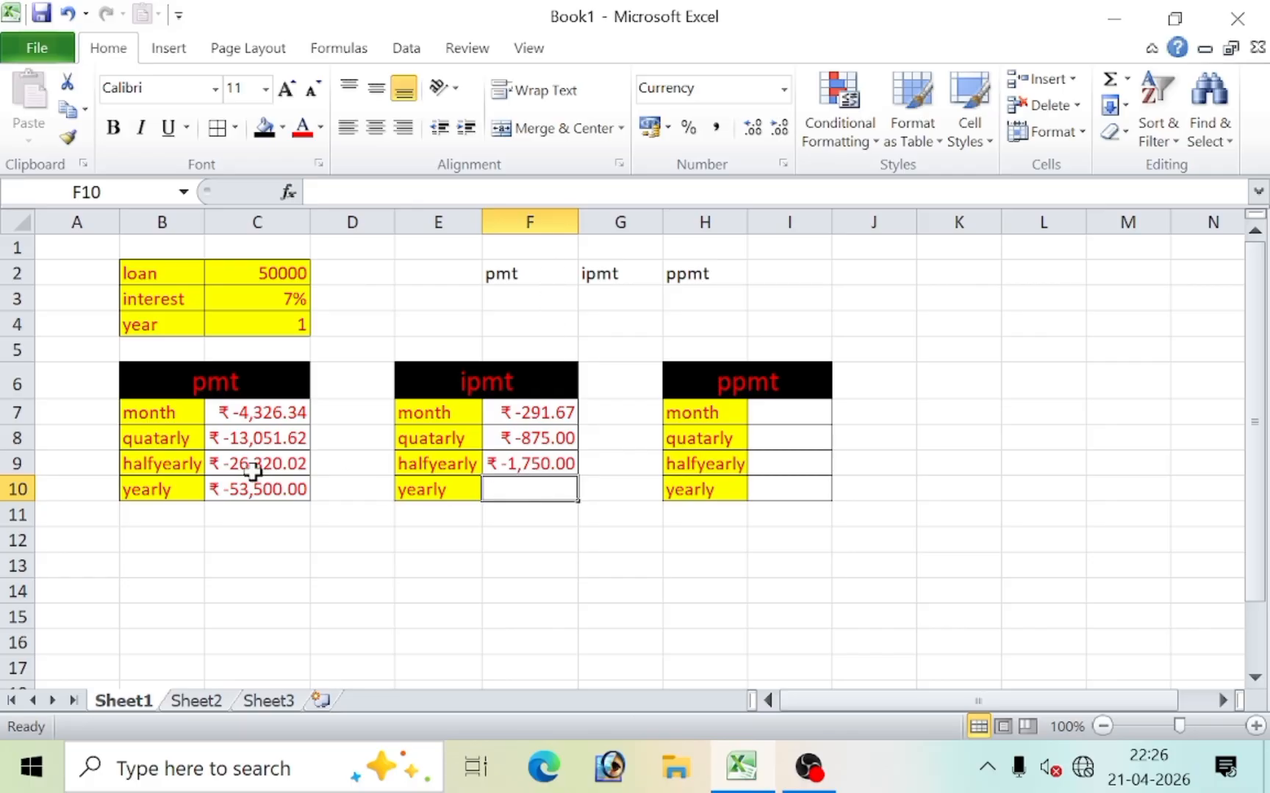
left_click(507, 461)
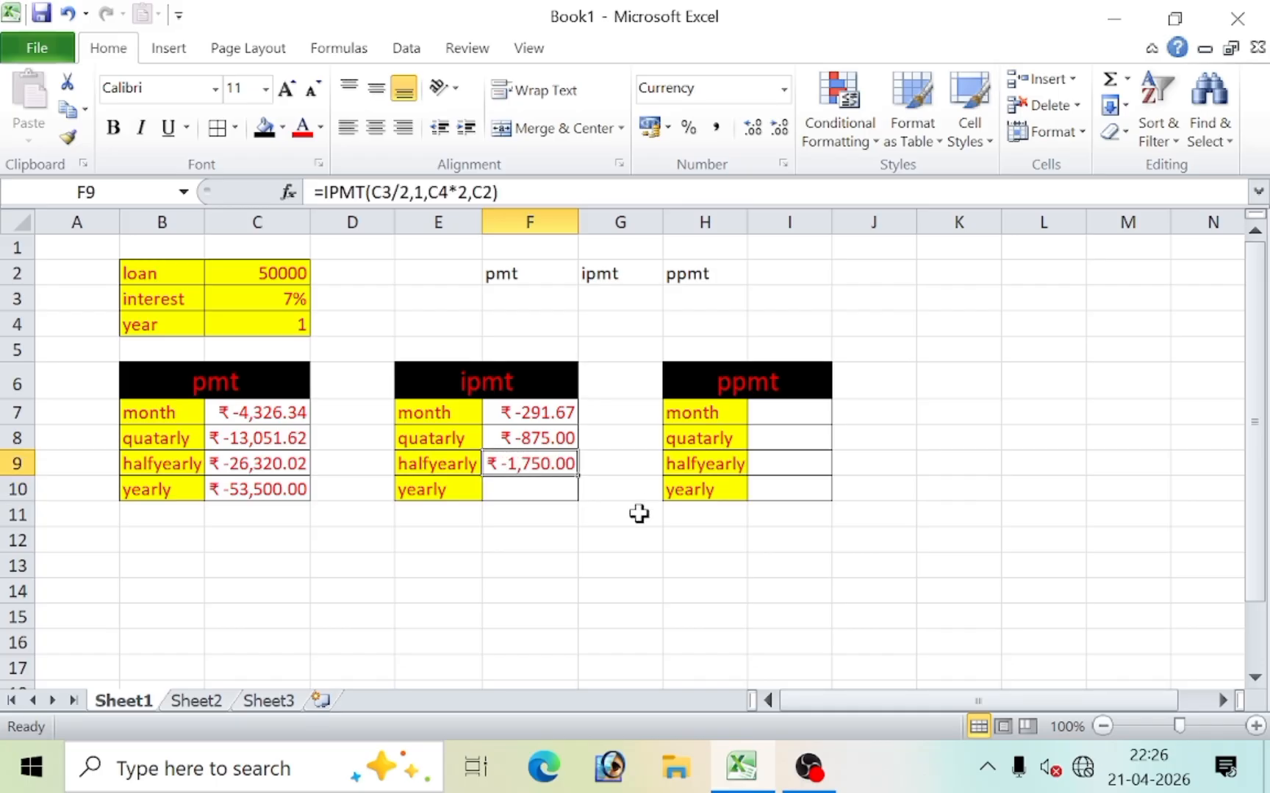
Calculate the yearly interest payment in F10 with =IPMT(C3,1,C4,C2) and compare it with the yearly PMT in C10
left_click(537, 497)
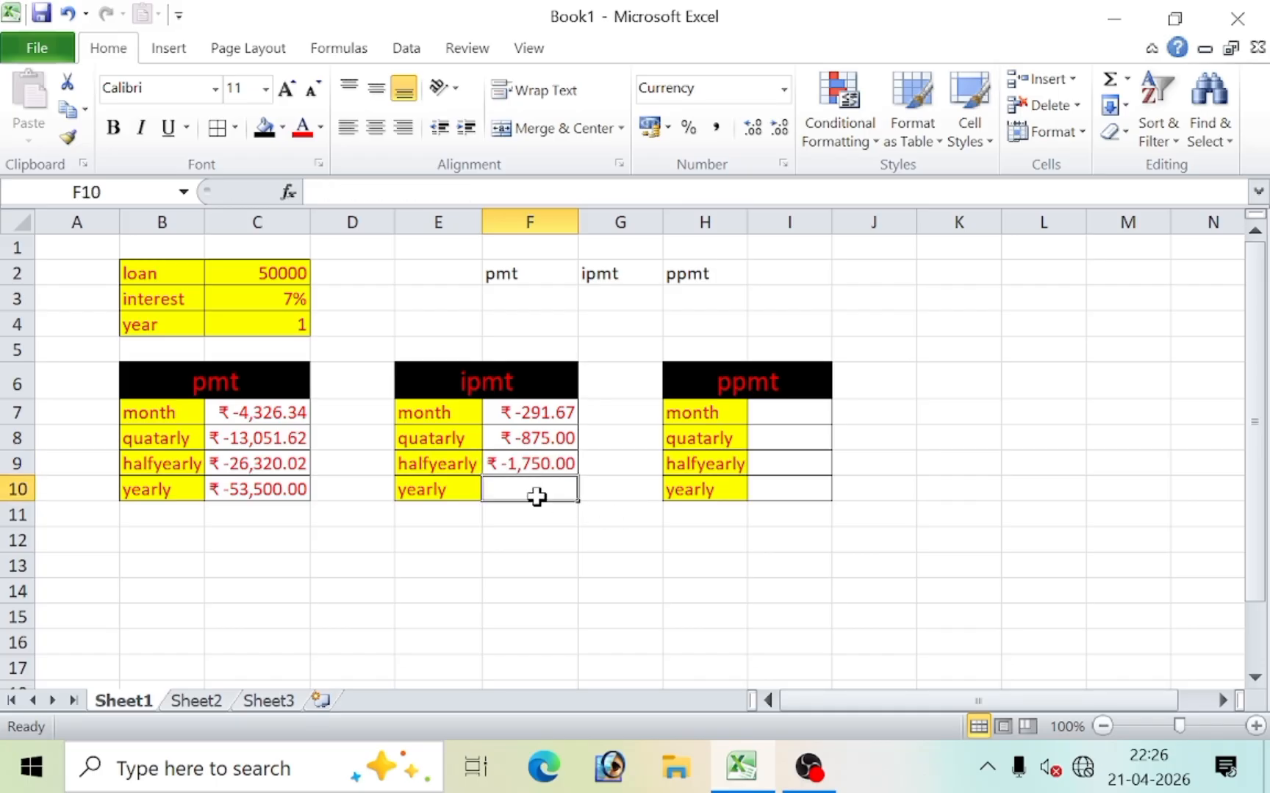
type("=p")
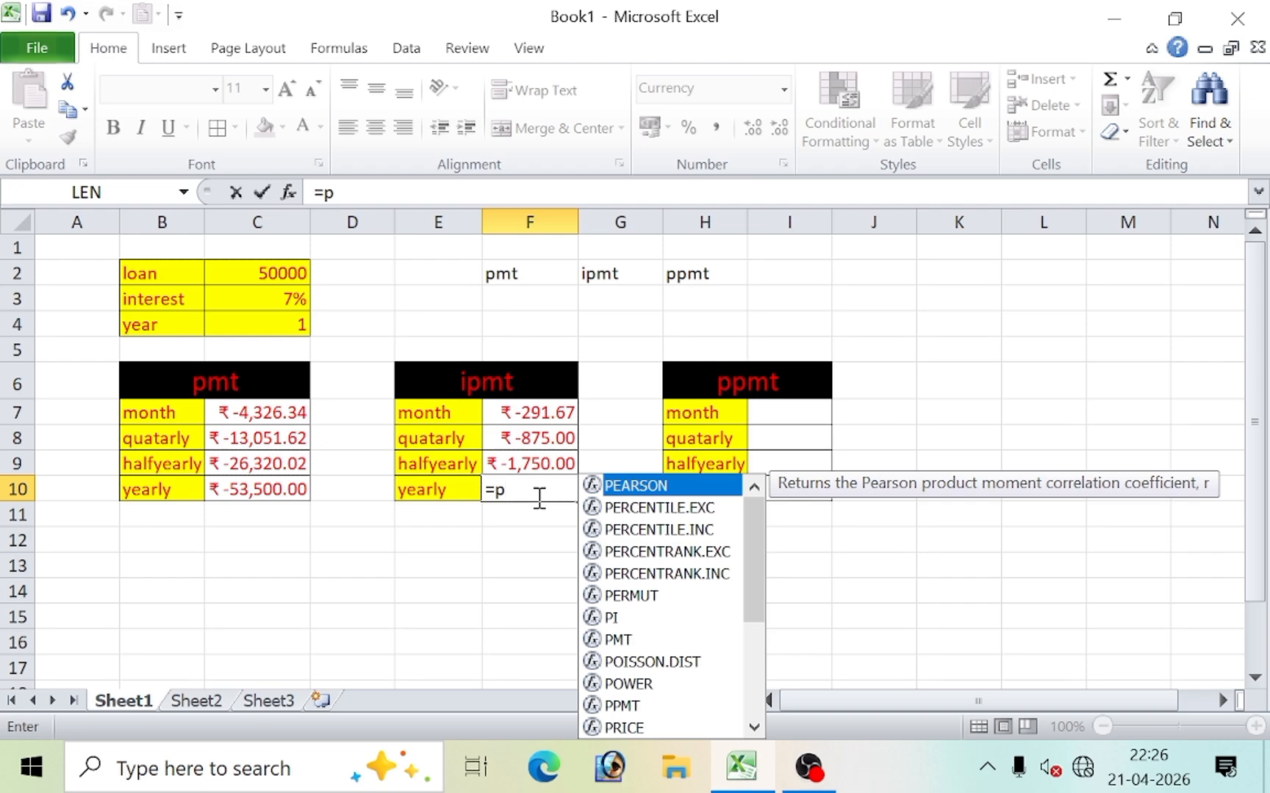
key("BackSpace")
type("ipm")
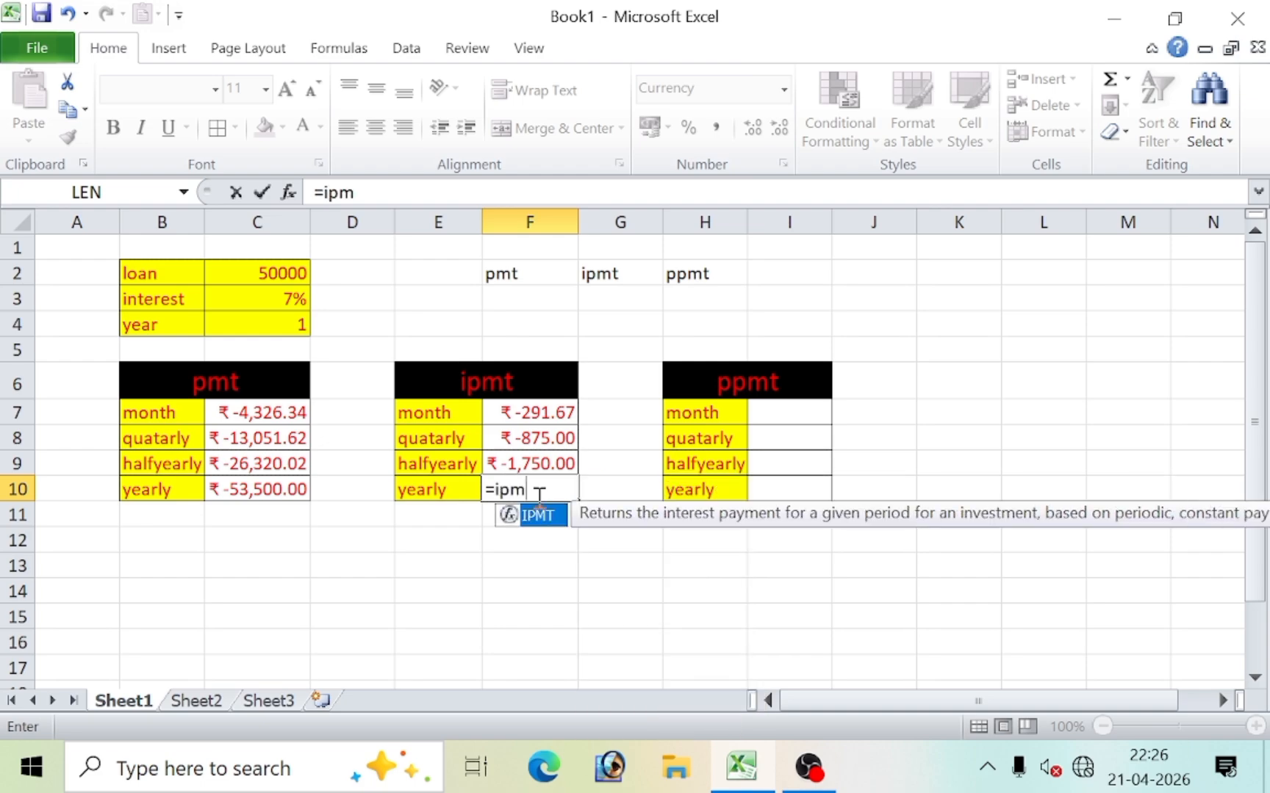
type("t(")
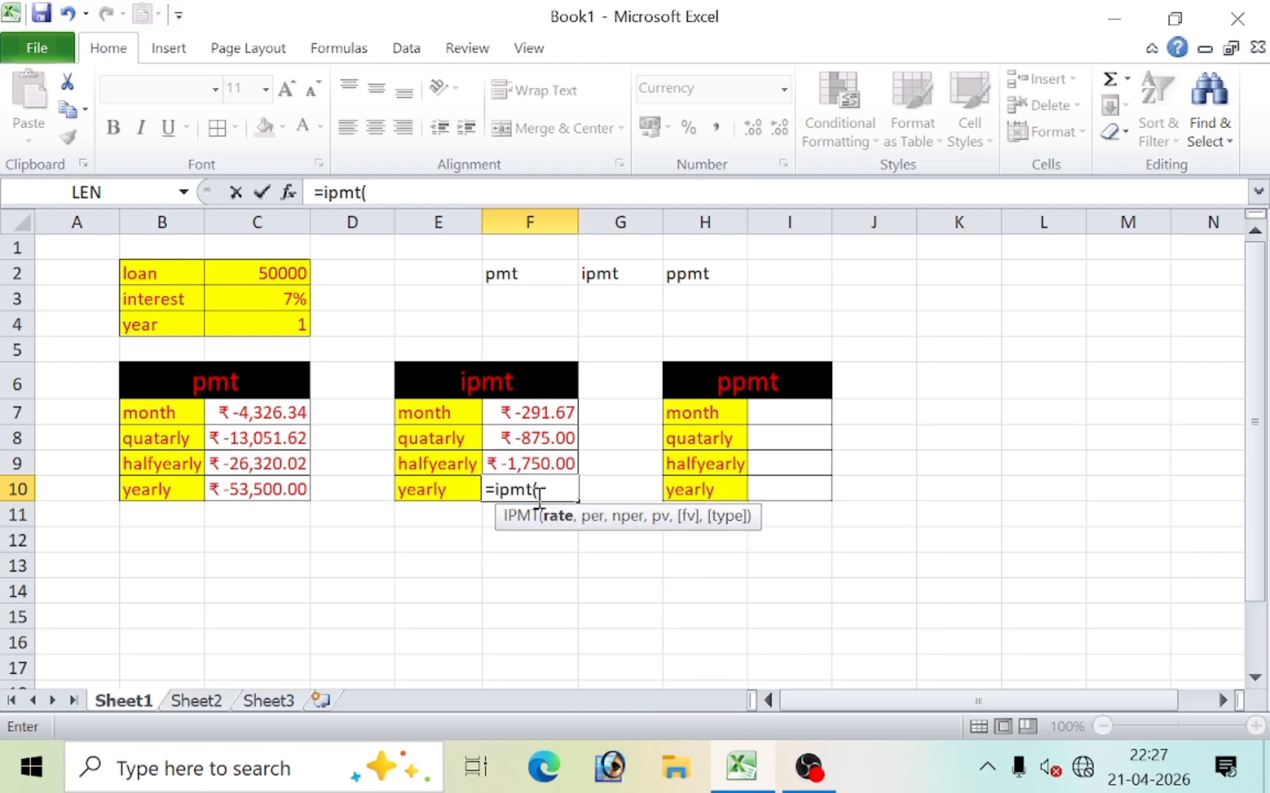
left_click(282, 294)
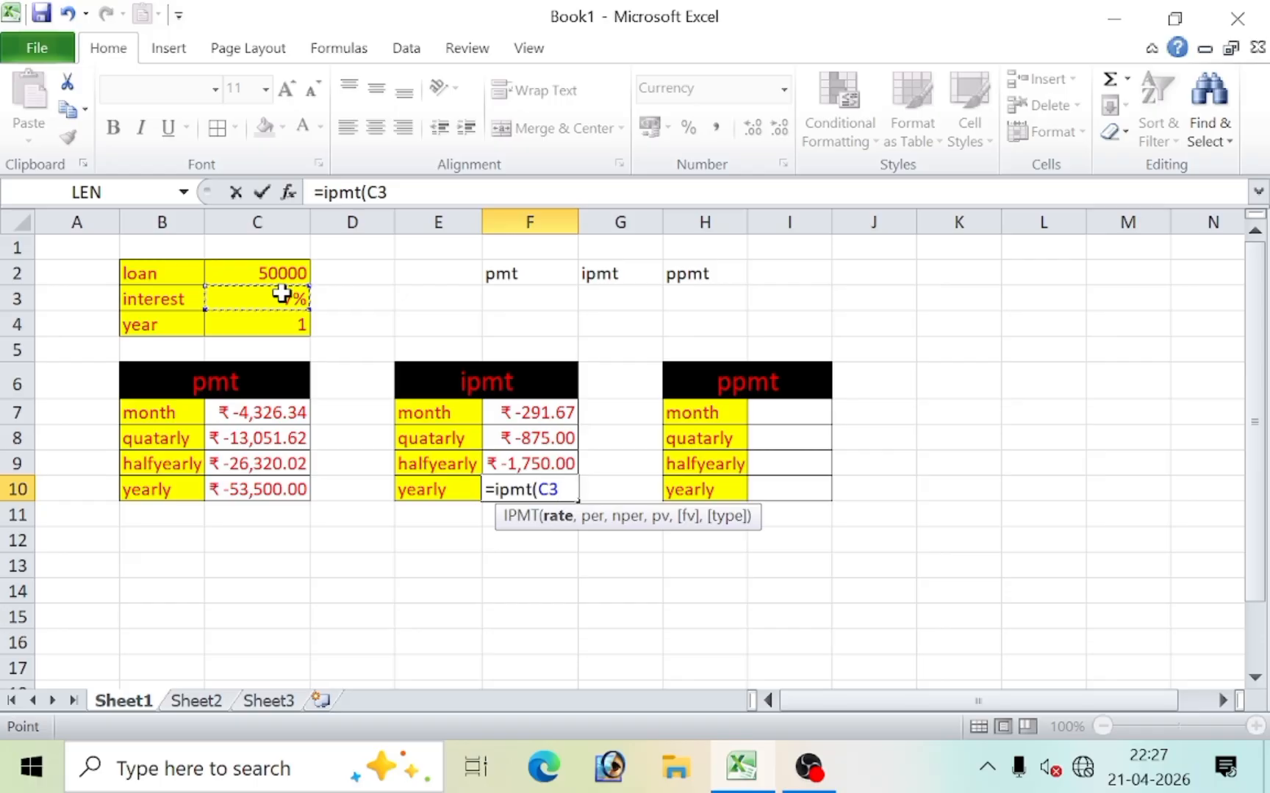
type(",1")
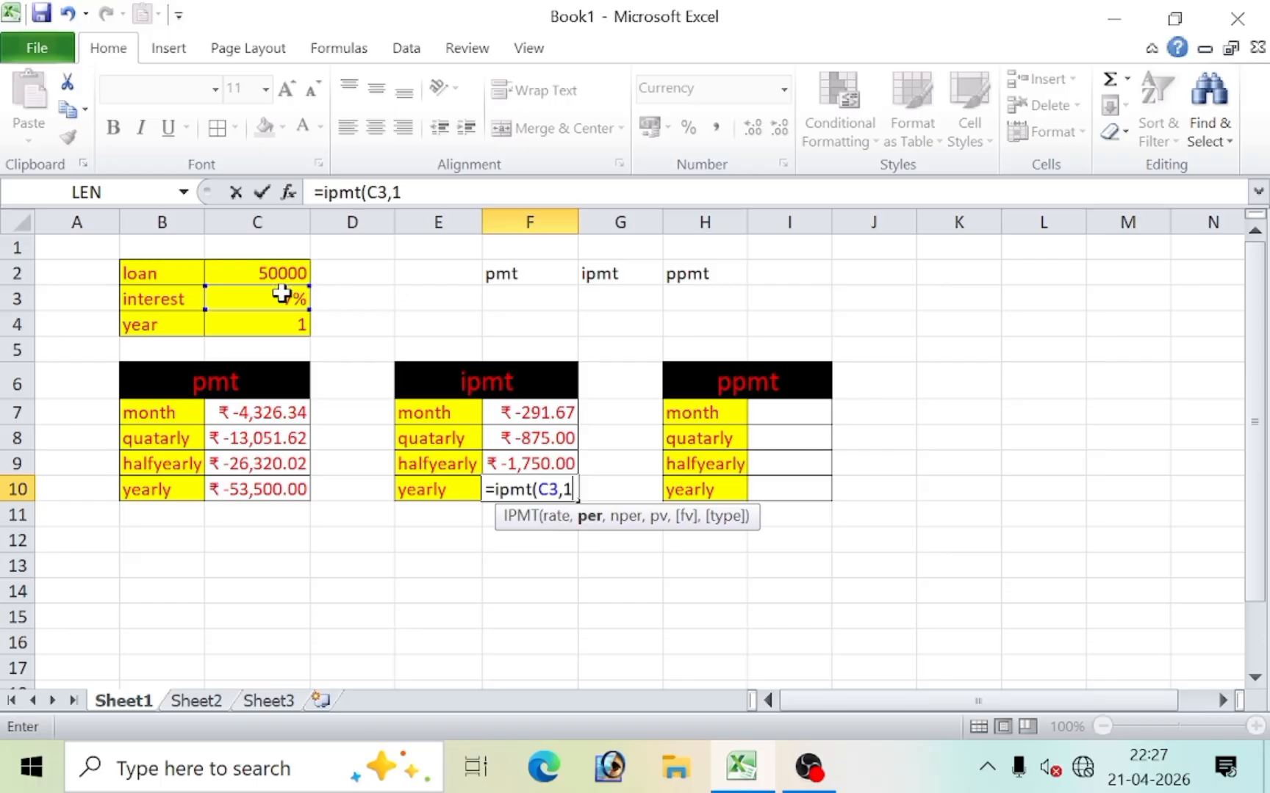
type(",")
left_click(270, 328)
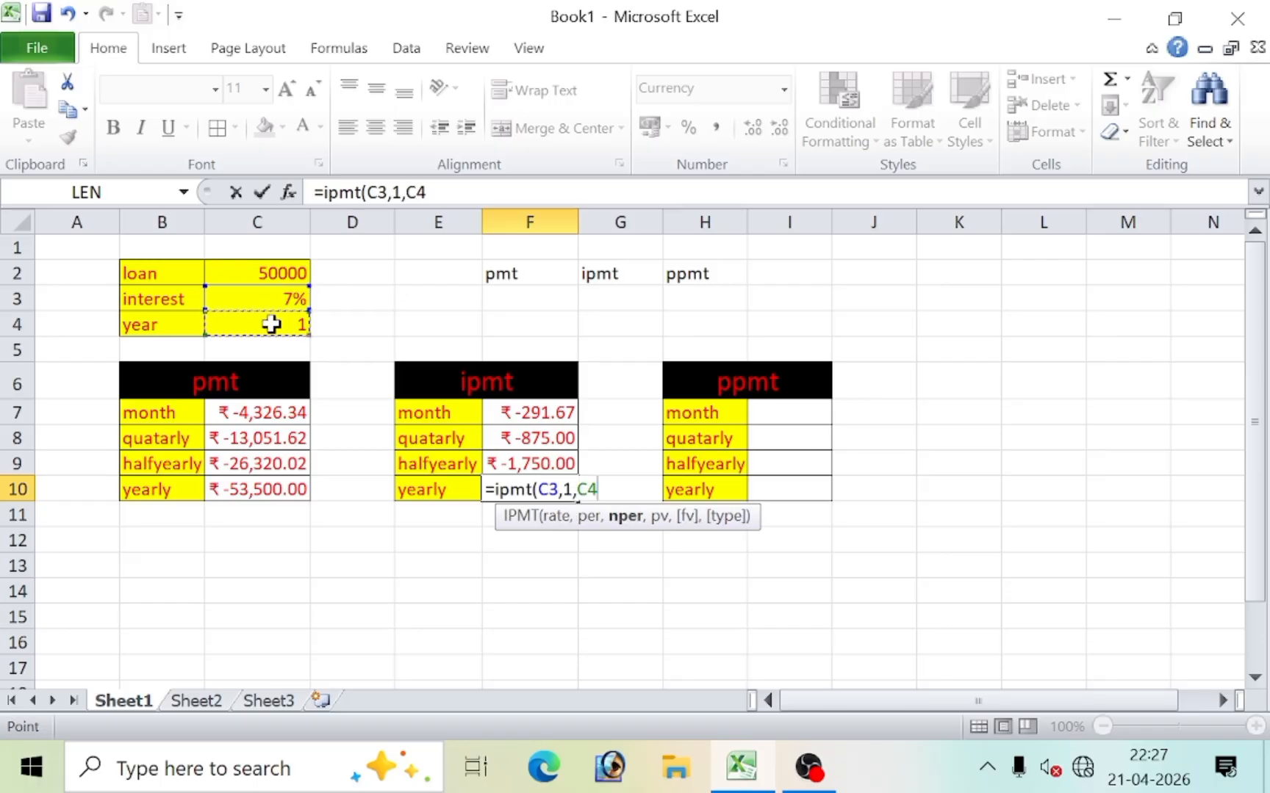
type(",")
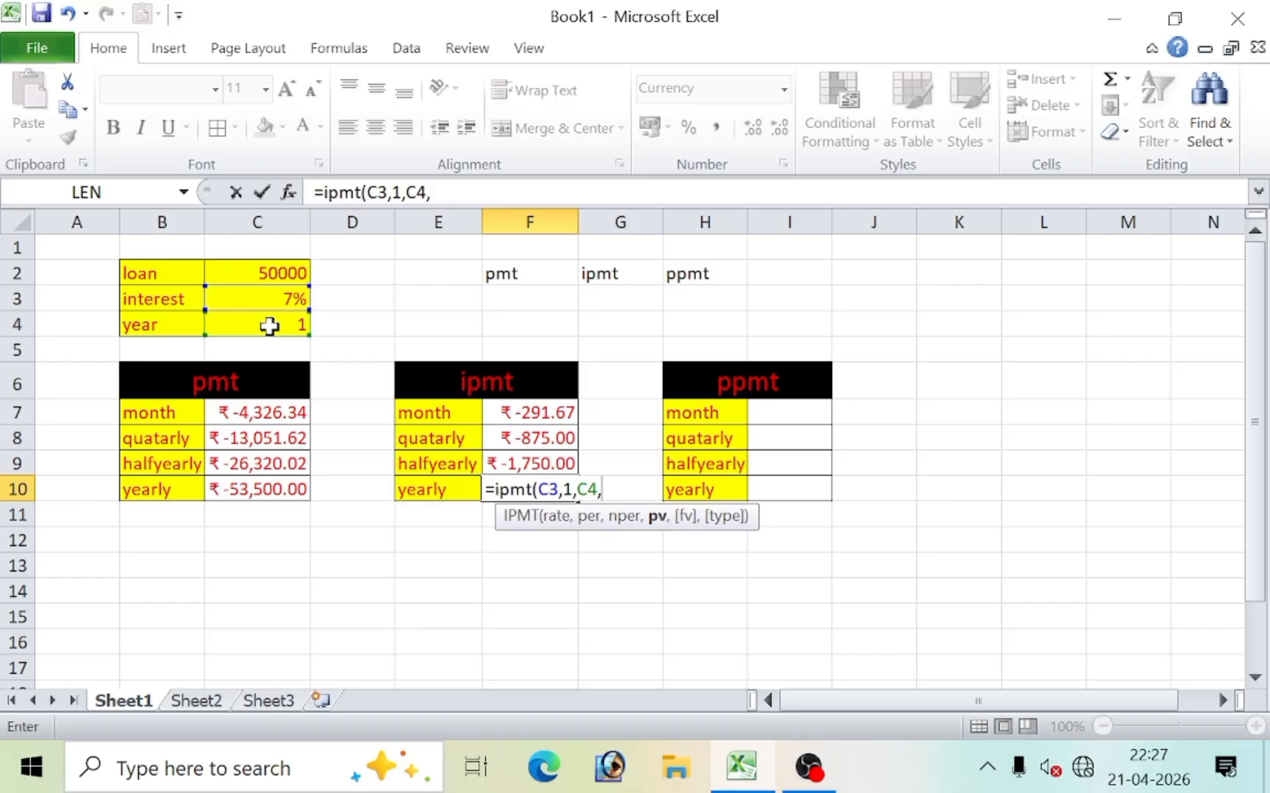
left_click(252, 270)
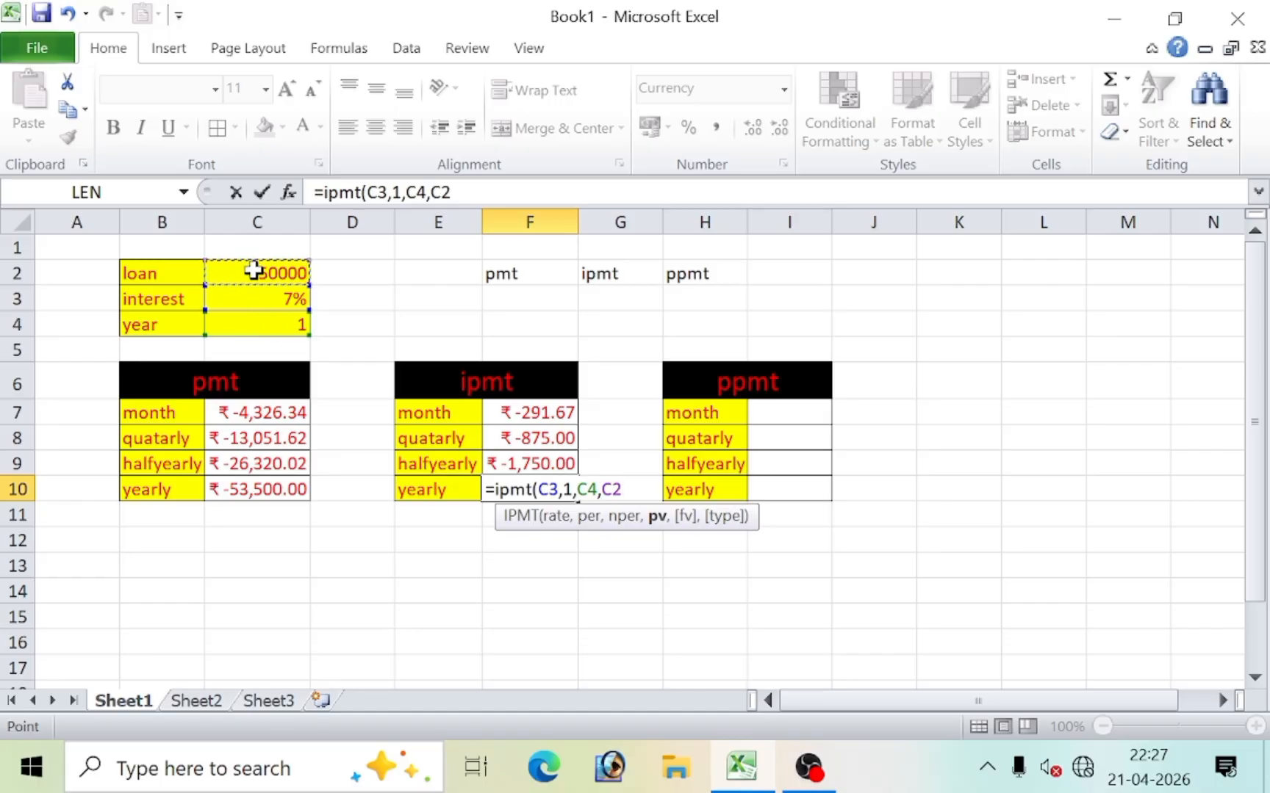
type(")")
key("Return")
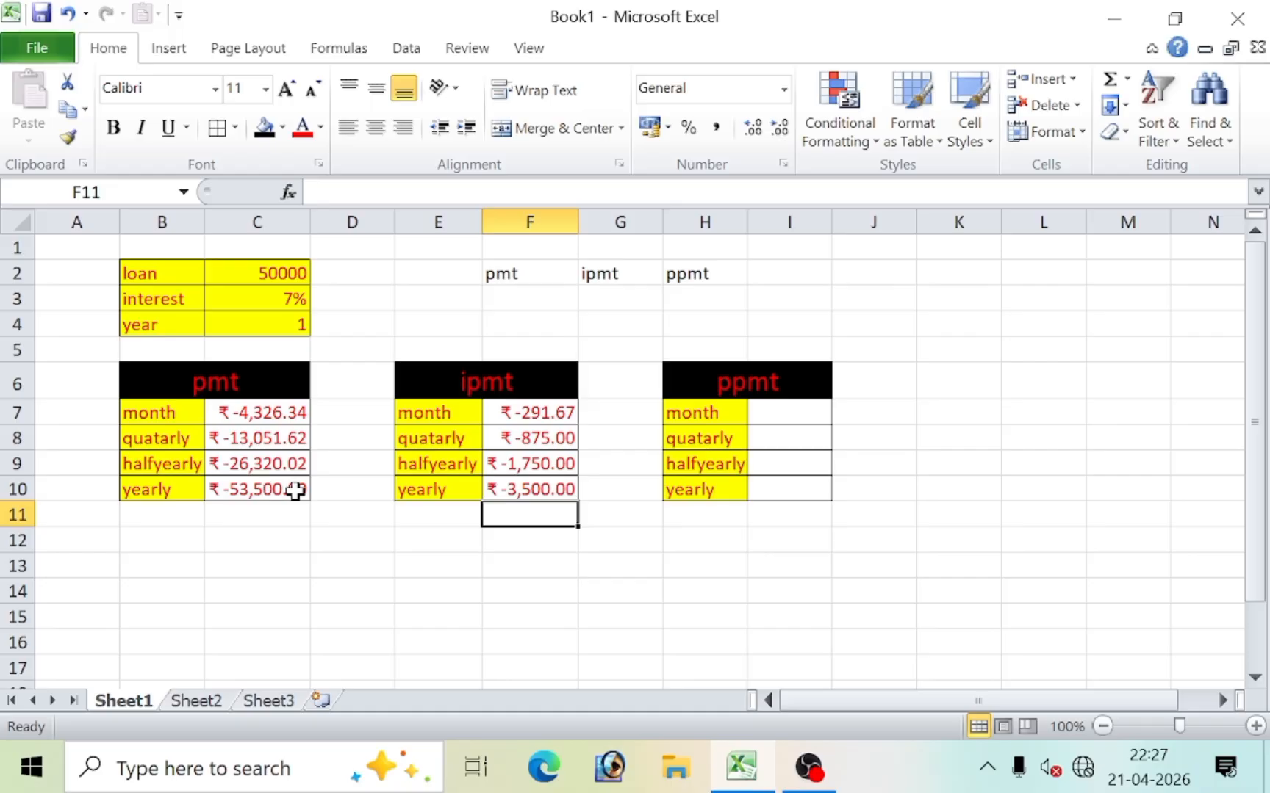
left_click(261, 488)
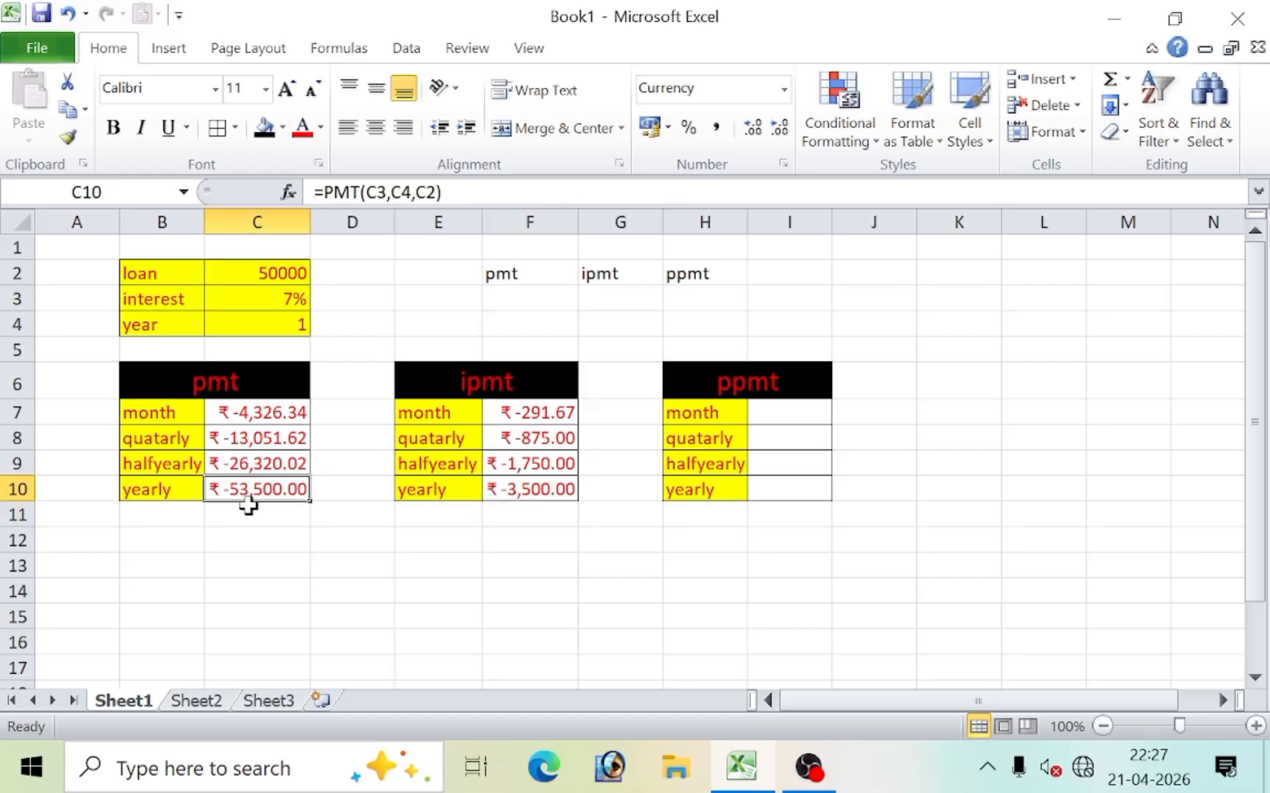
left_click(546, 488)
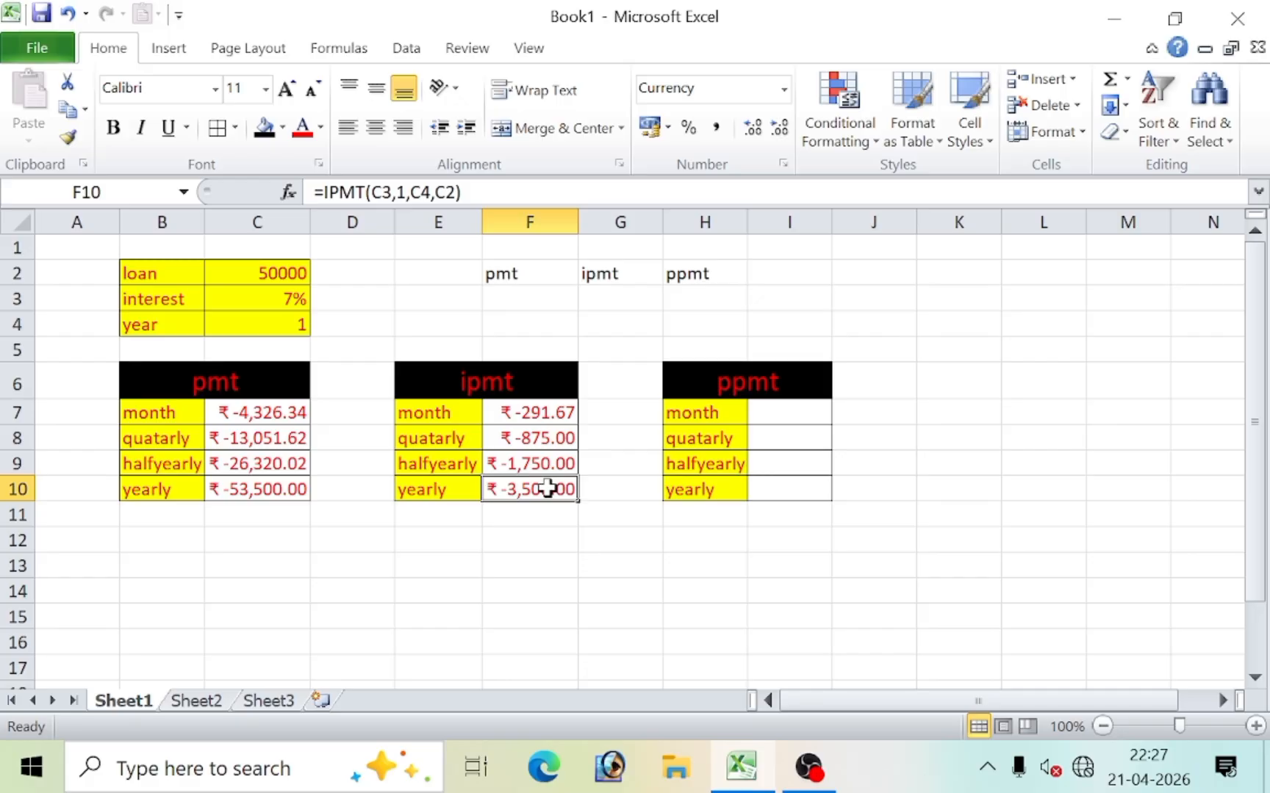
left_click(269, 491)
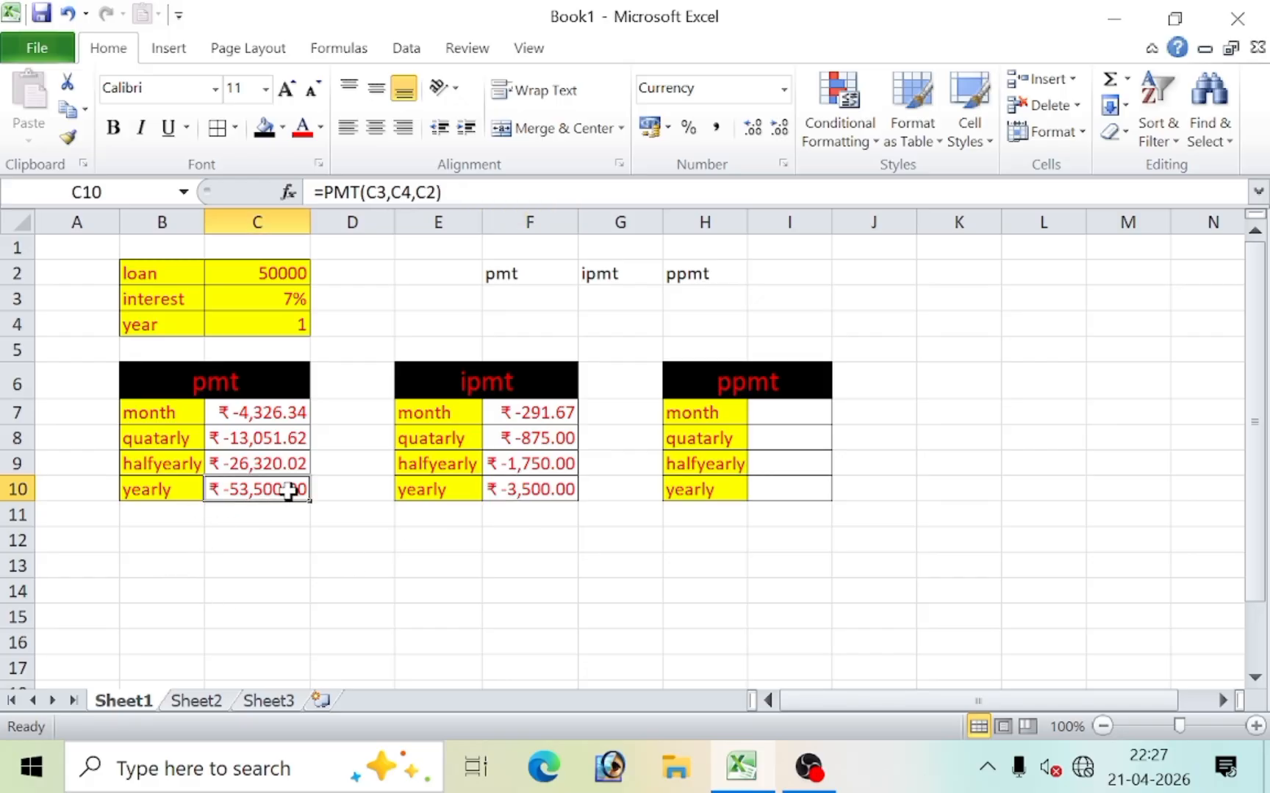
left_click(519, 497)
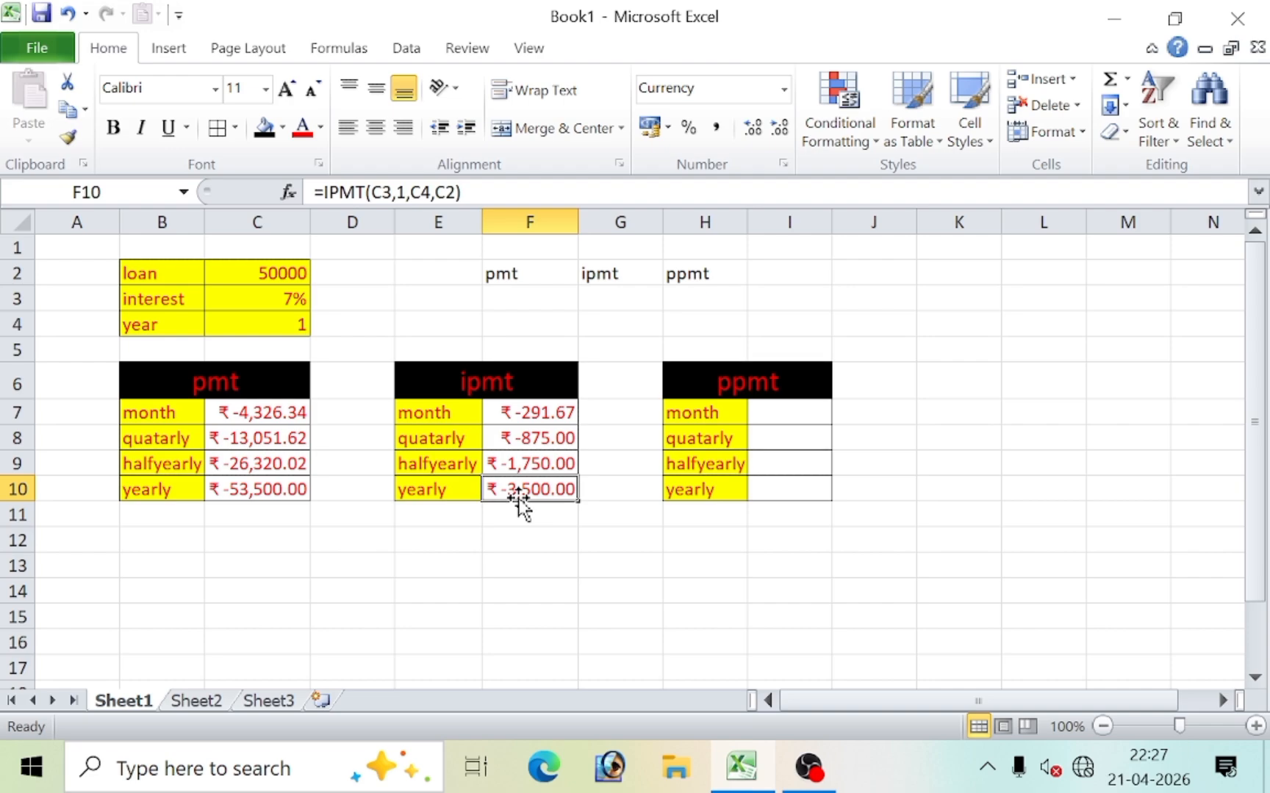
Calculate the monthly principal payment in I7 with =PPMT(C3/12,1,C4*12,C2) and compare it with the monthly IPMT in F7
left_click(791, 417)
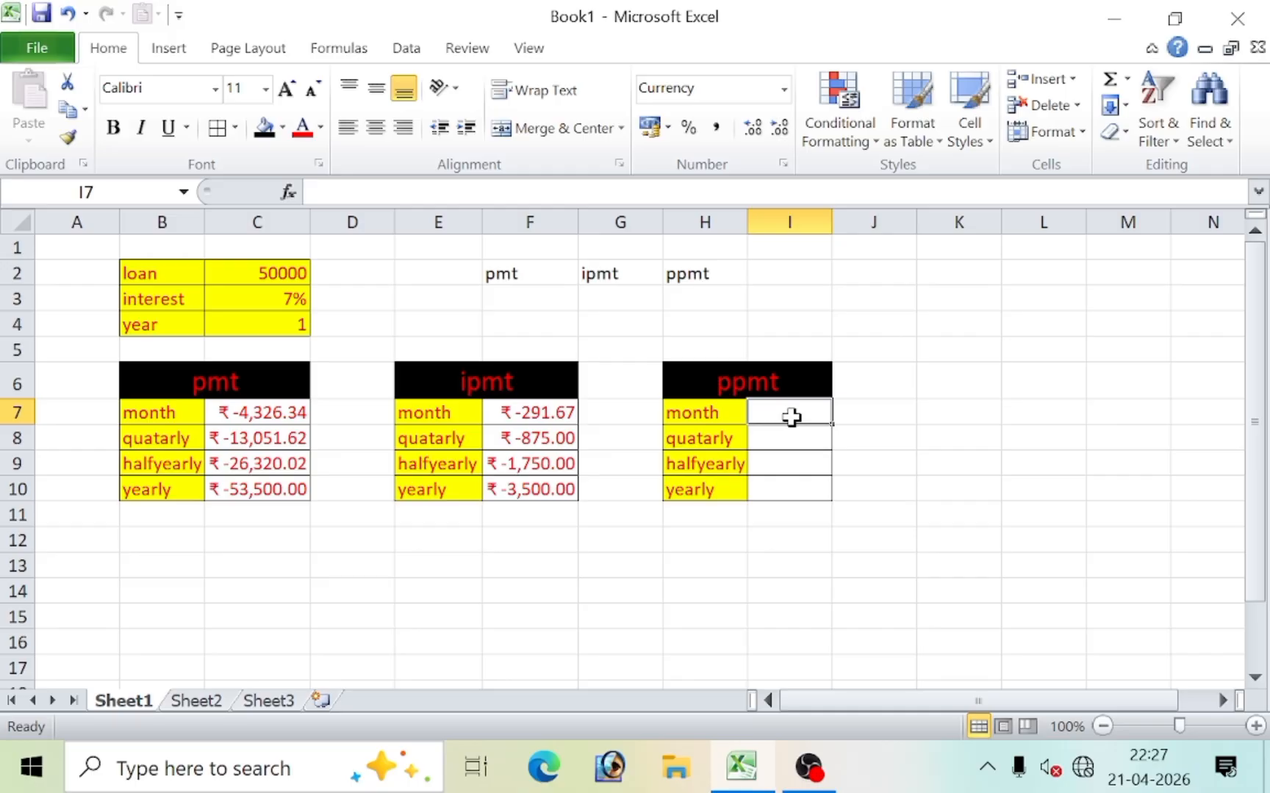
type("=")
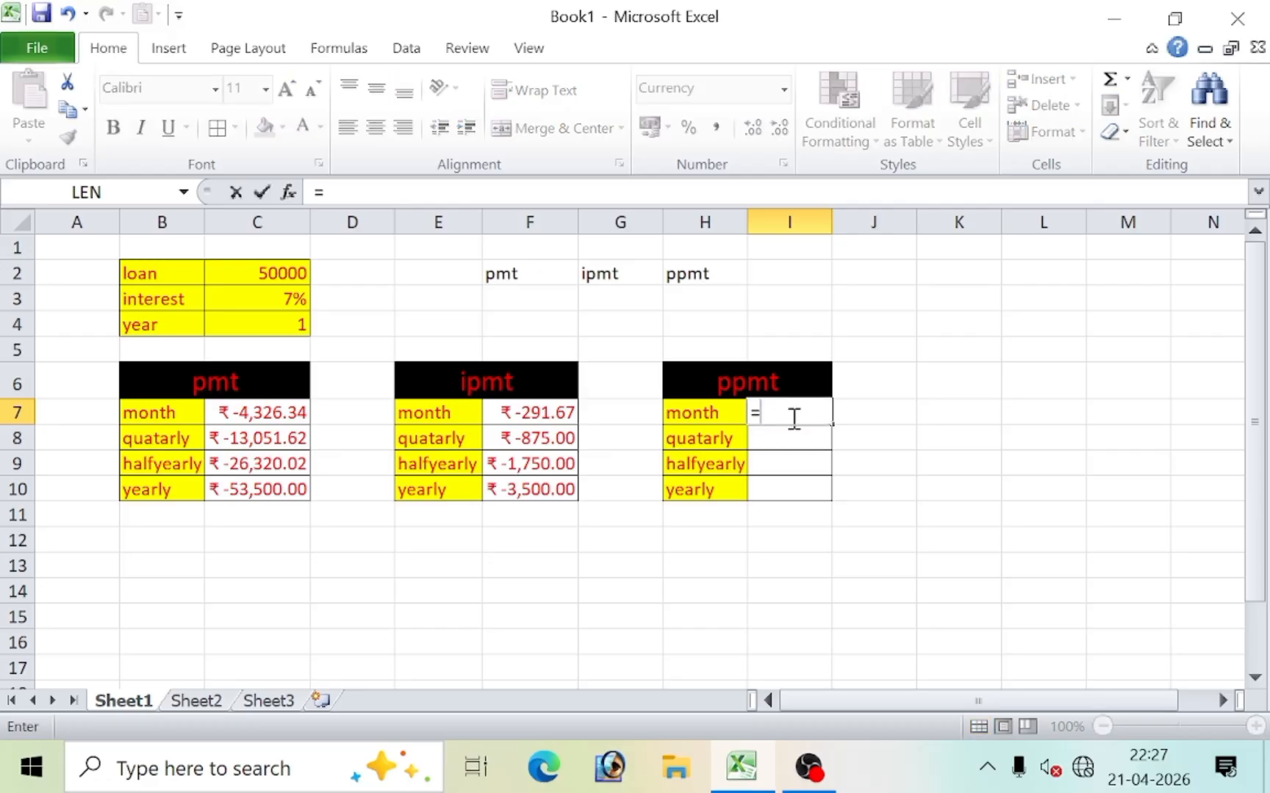
type("ppmt")
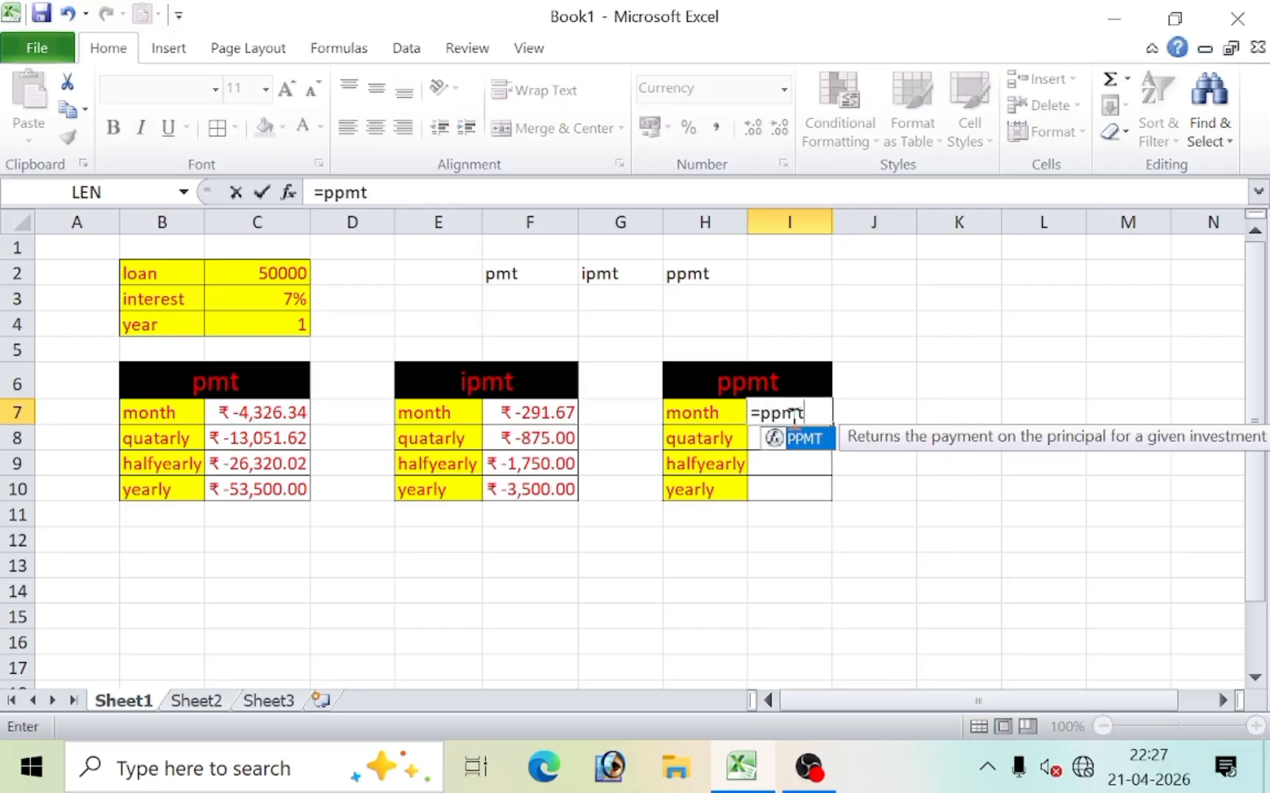
type("(")
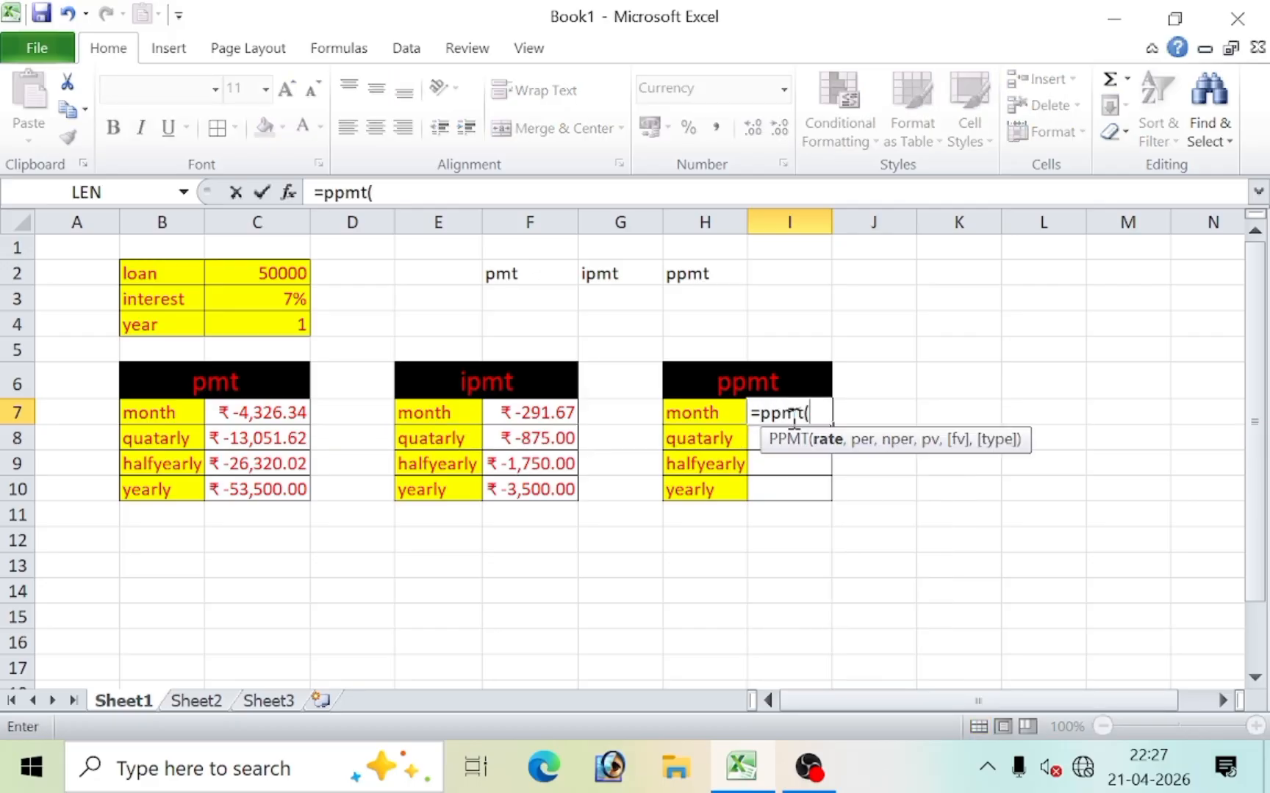
left_click(252, 300)
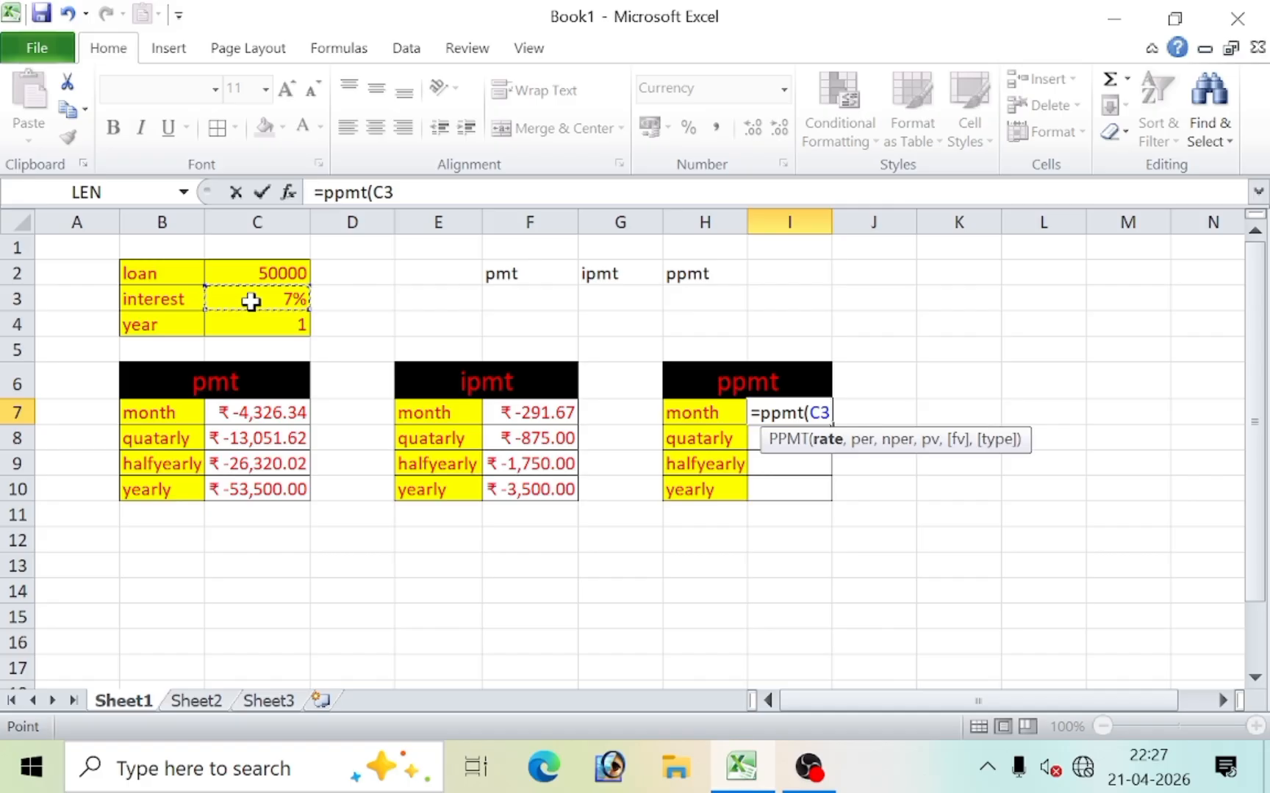
type("/12,")
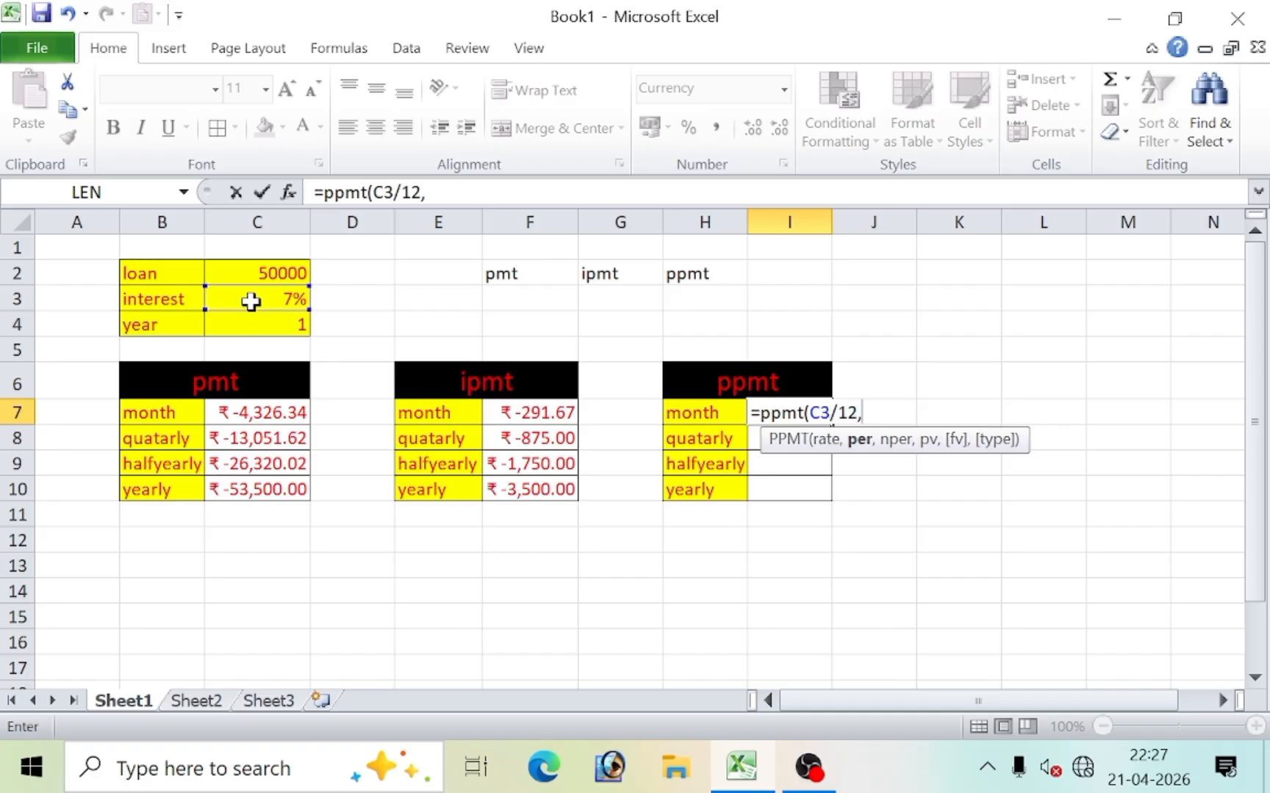
type("1,")
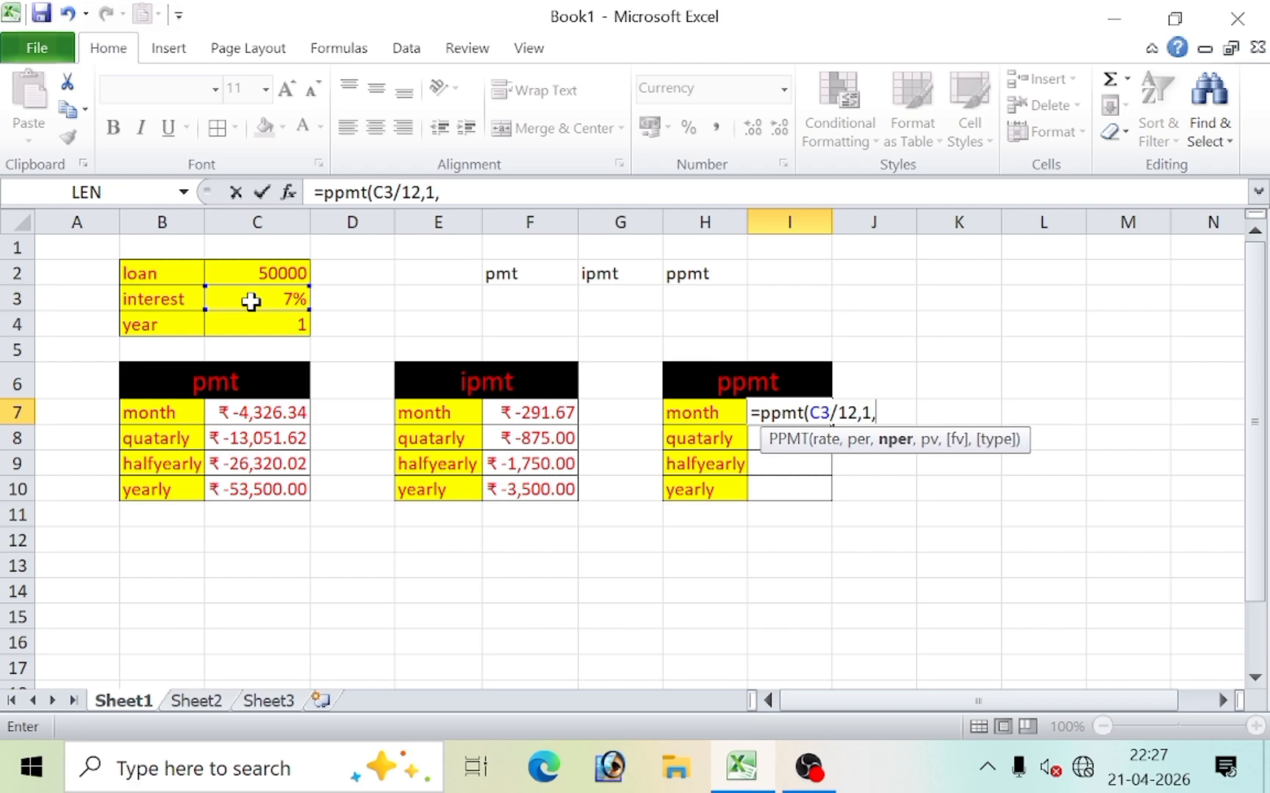
left_click(237, 326)
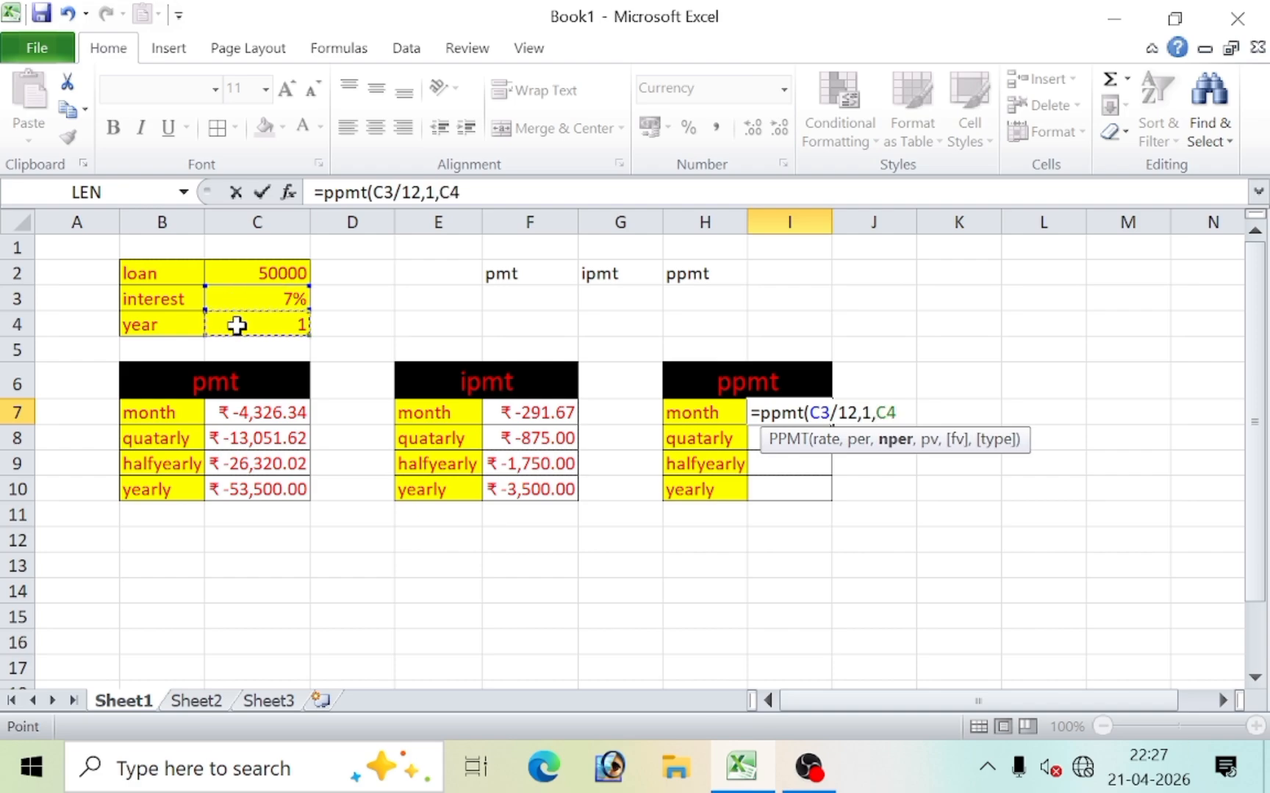
type("*12,")
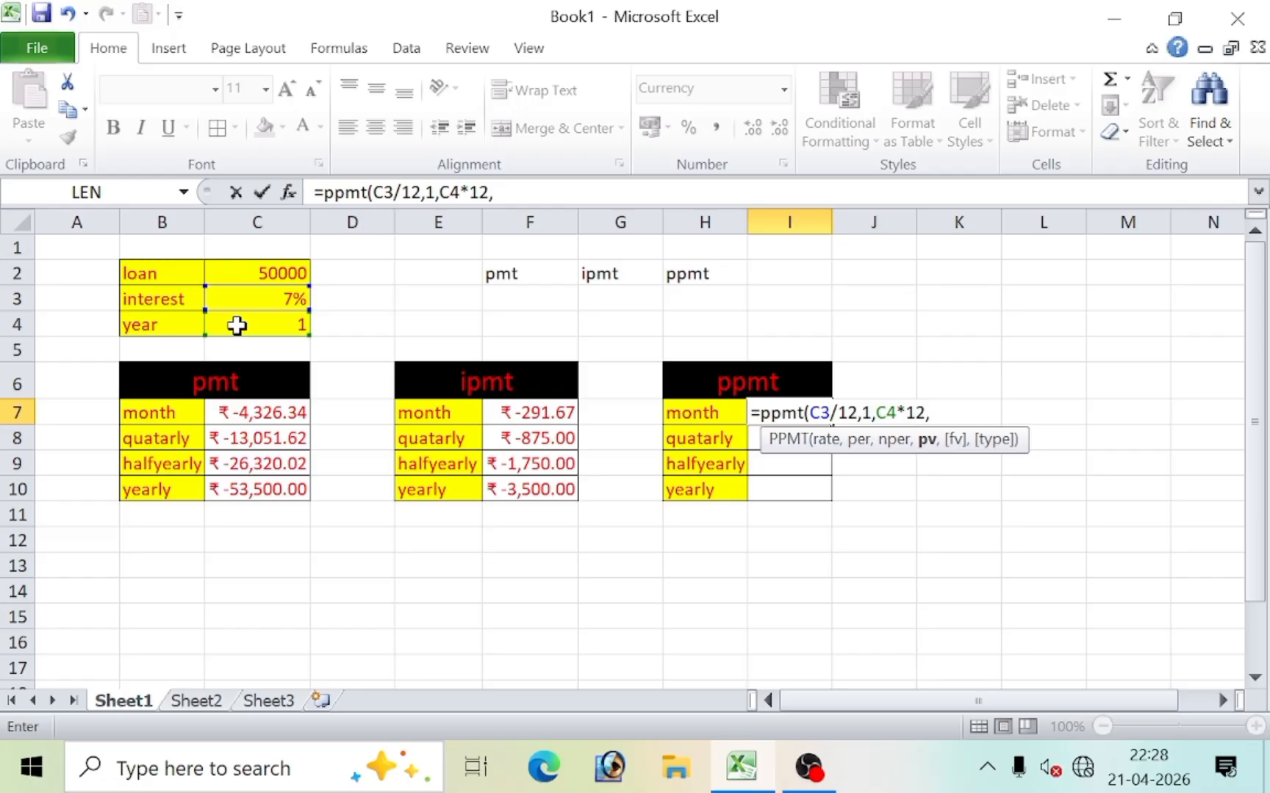
left_click(262, 270)
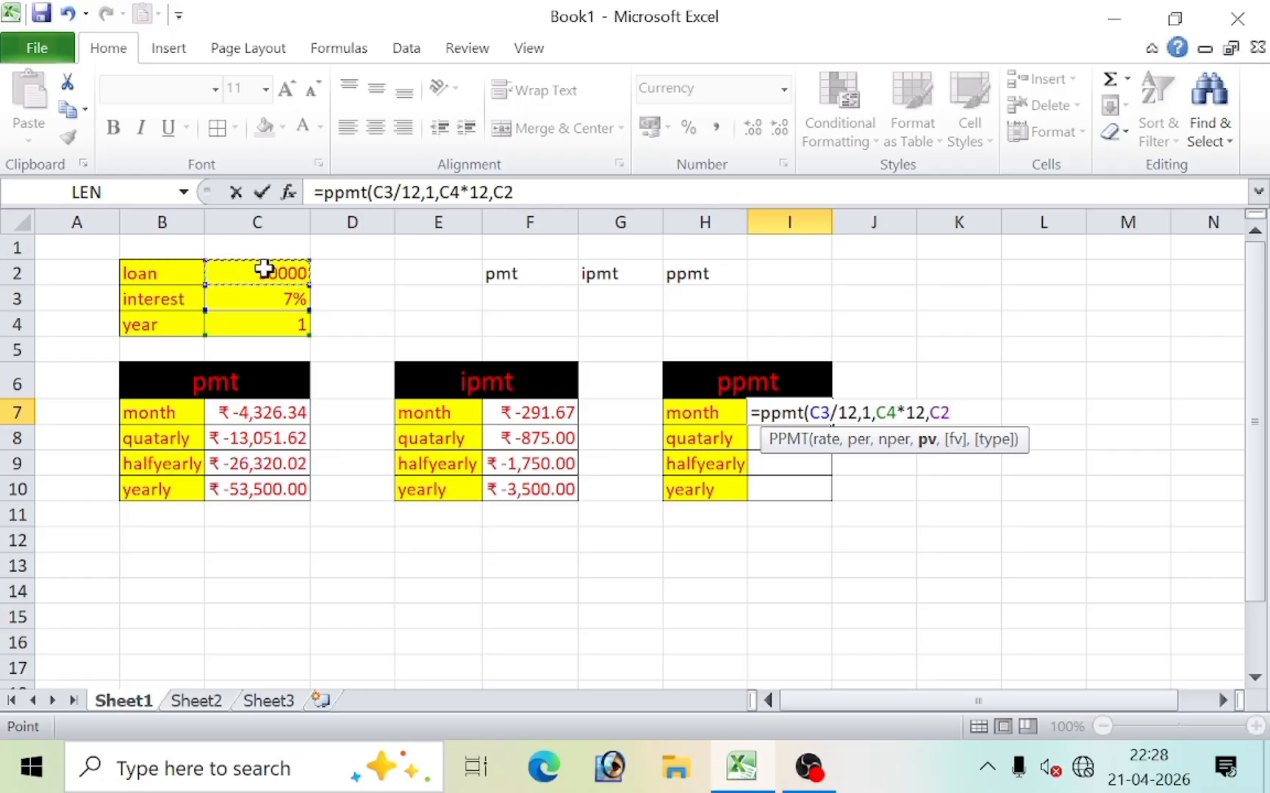
type(")")
key("Return")
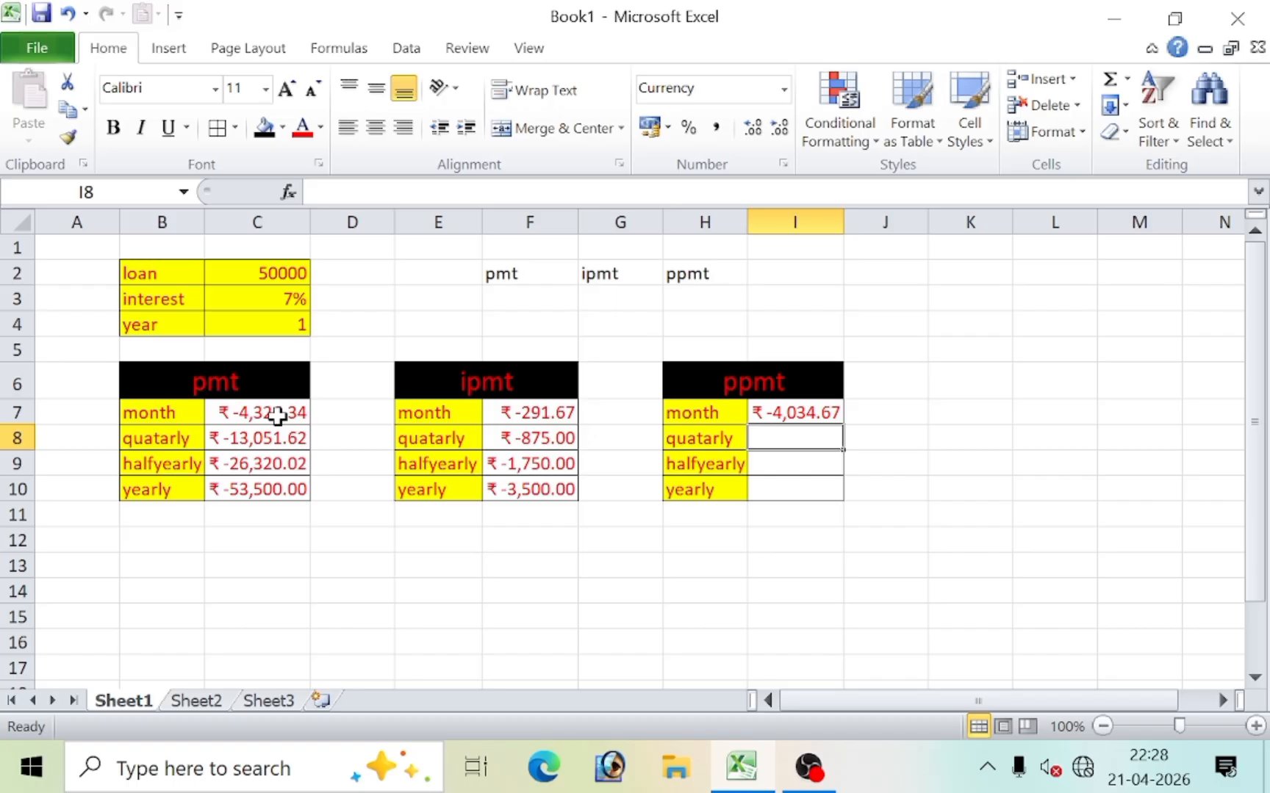
left_click(528, 411)
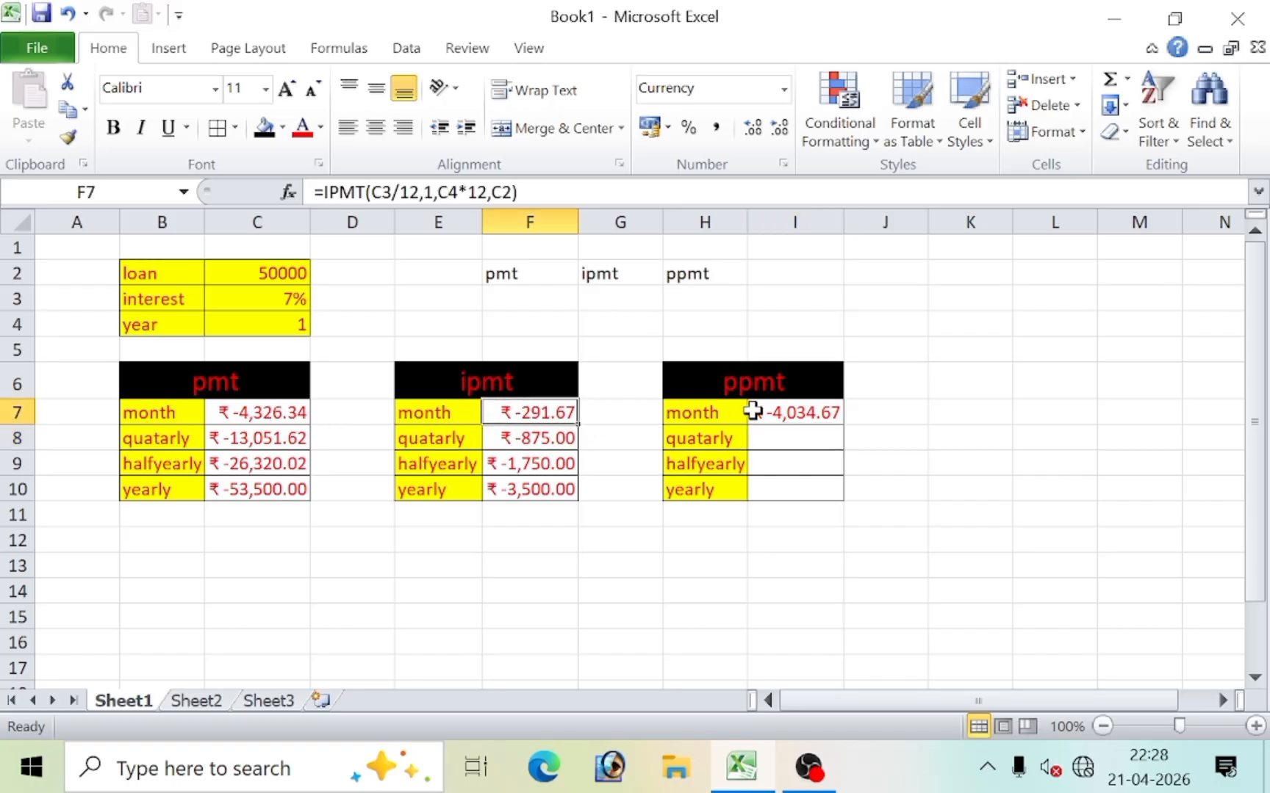
left_click(816, 416)
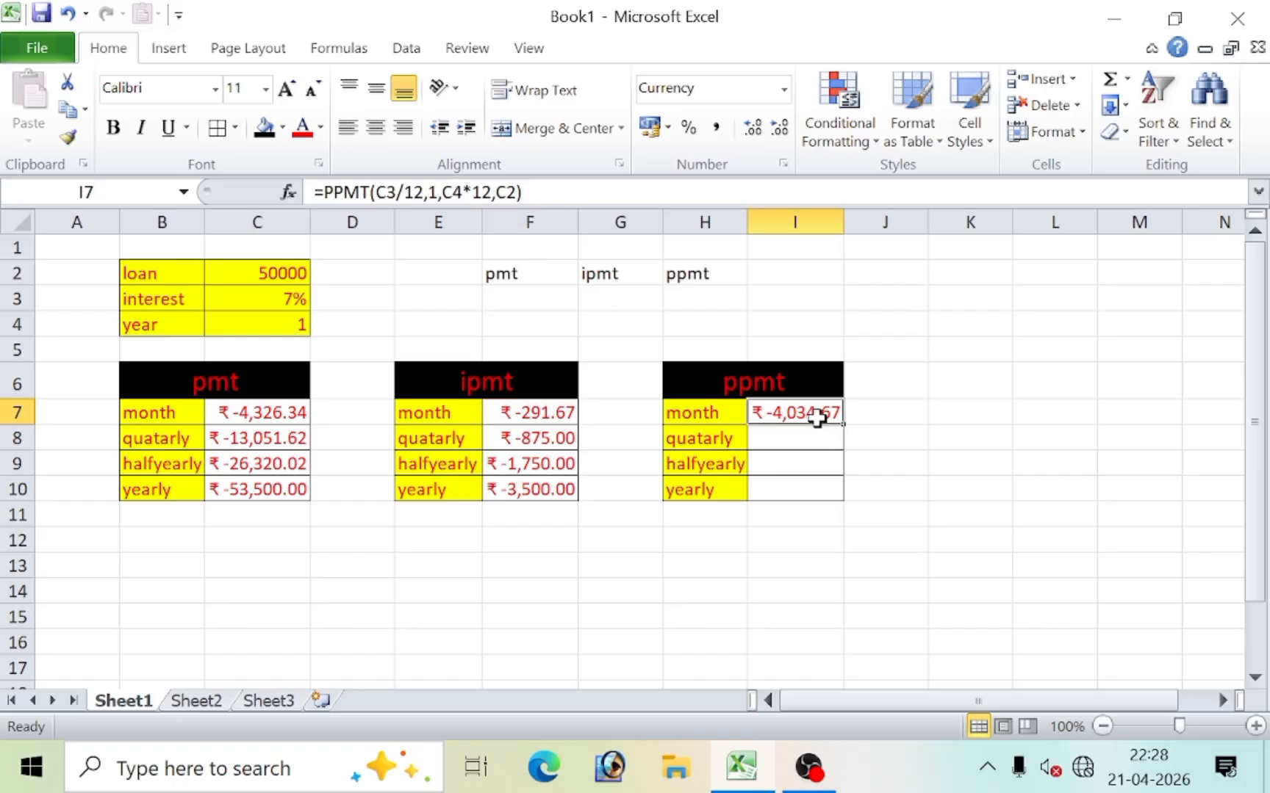
Calculate the quarterly principal payment in I8 with =PPMT(C3/4,1,C4*4,C2) and compare it with the quarterly IPMT in F8 and PMT in C8
left_click(800, 444)
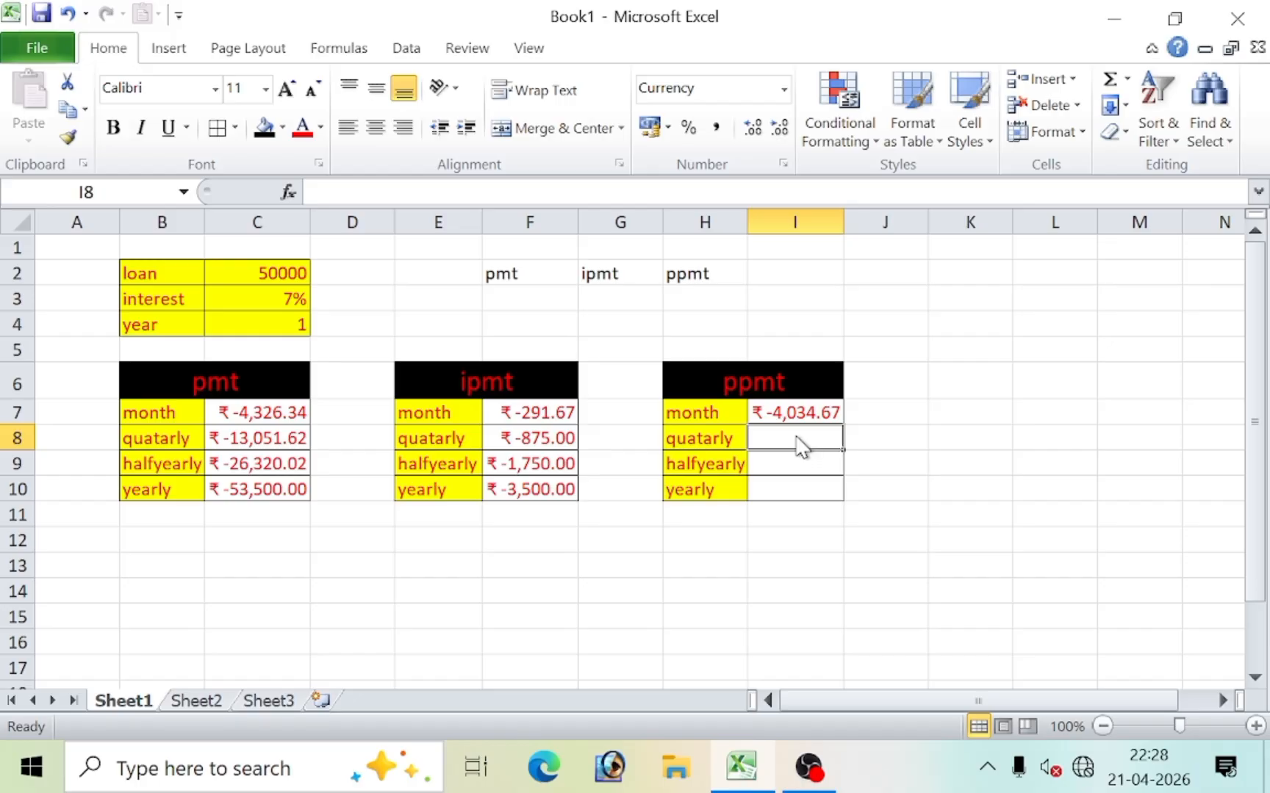
type("=pp")
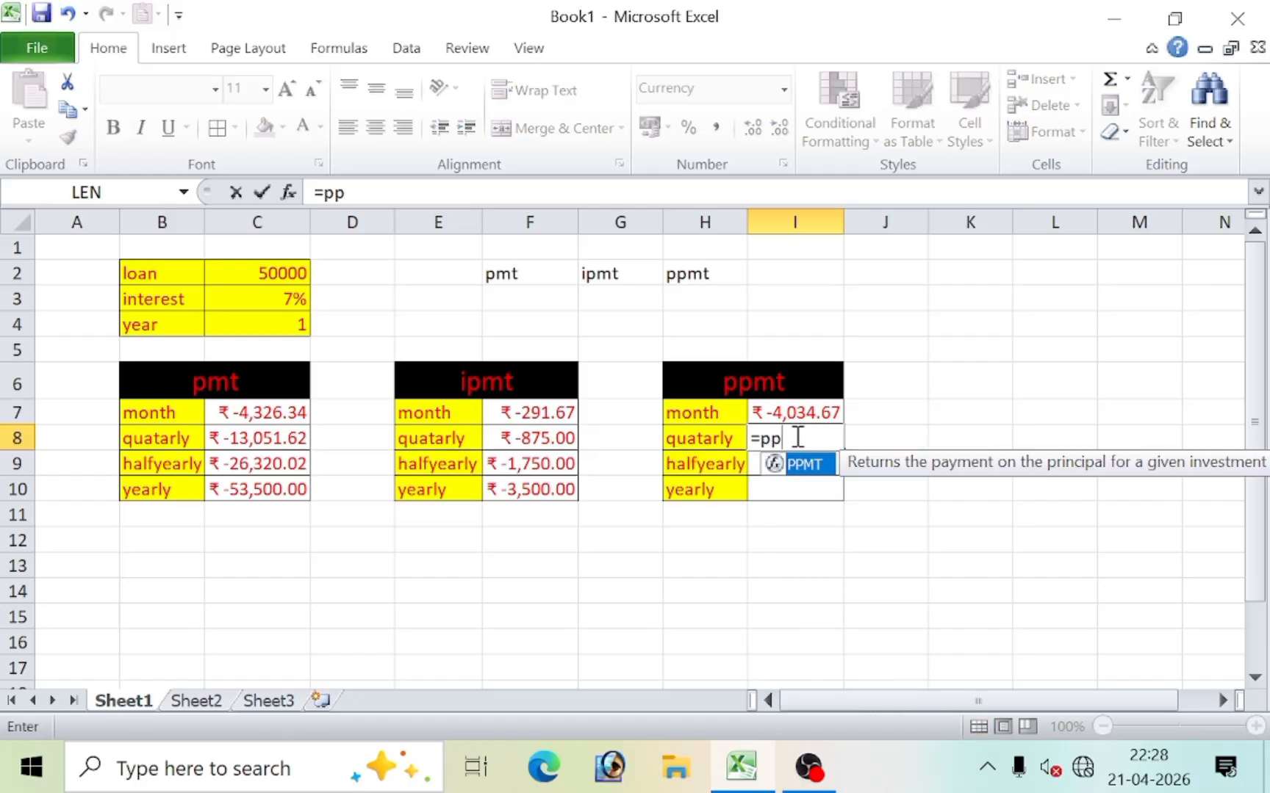
type("mt(")
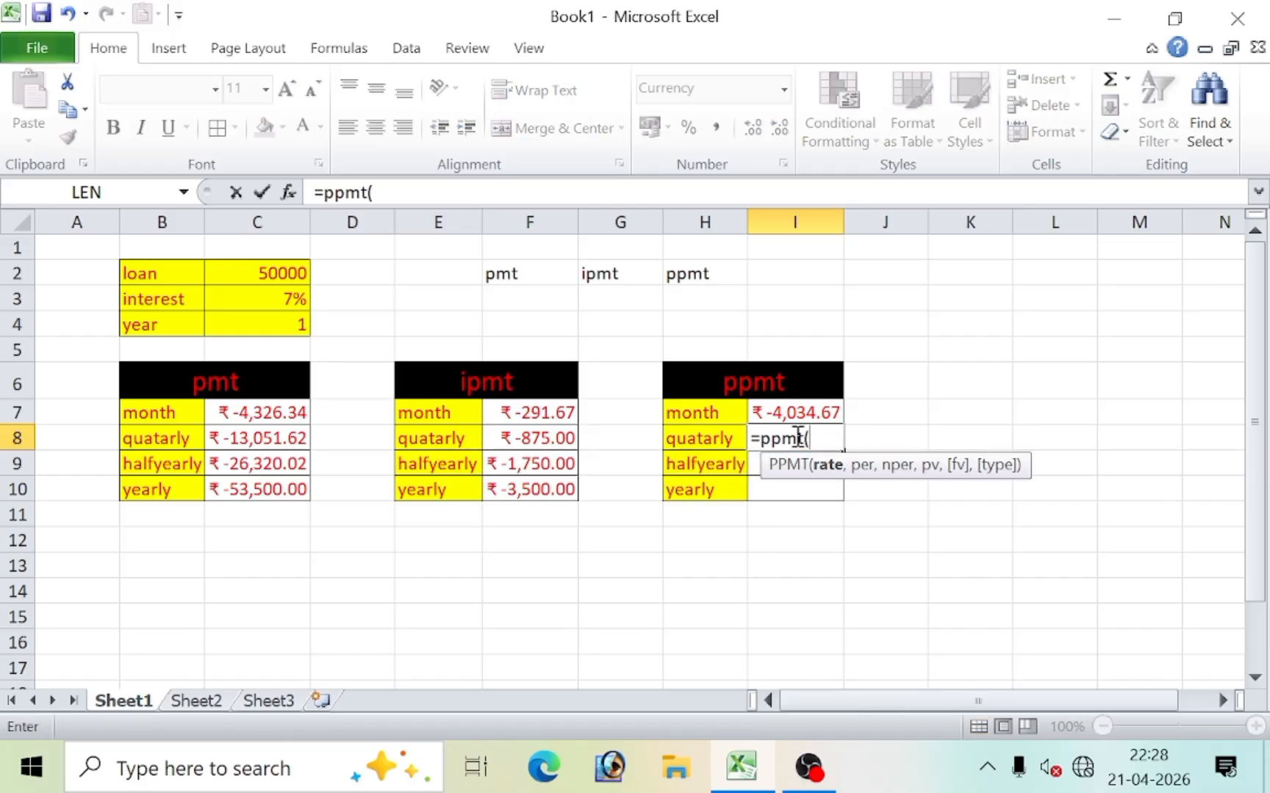
left_click(250, 302)
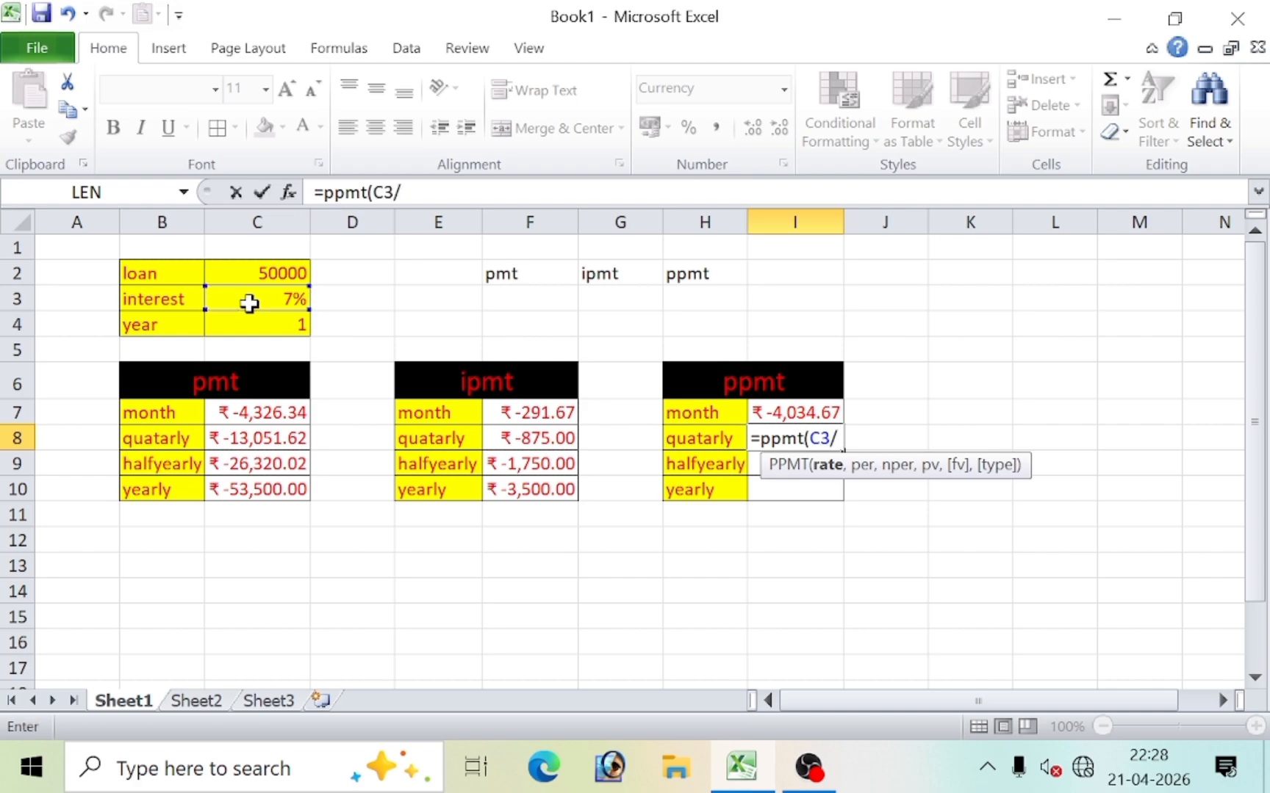
type("4,1")
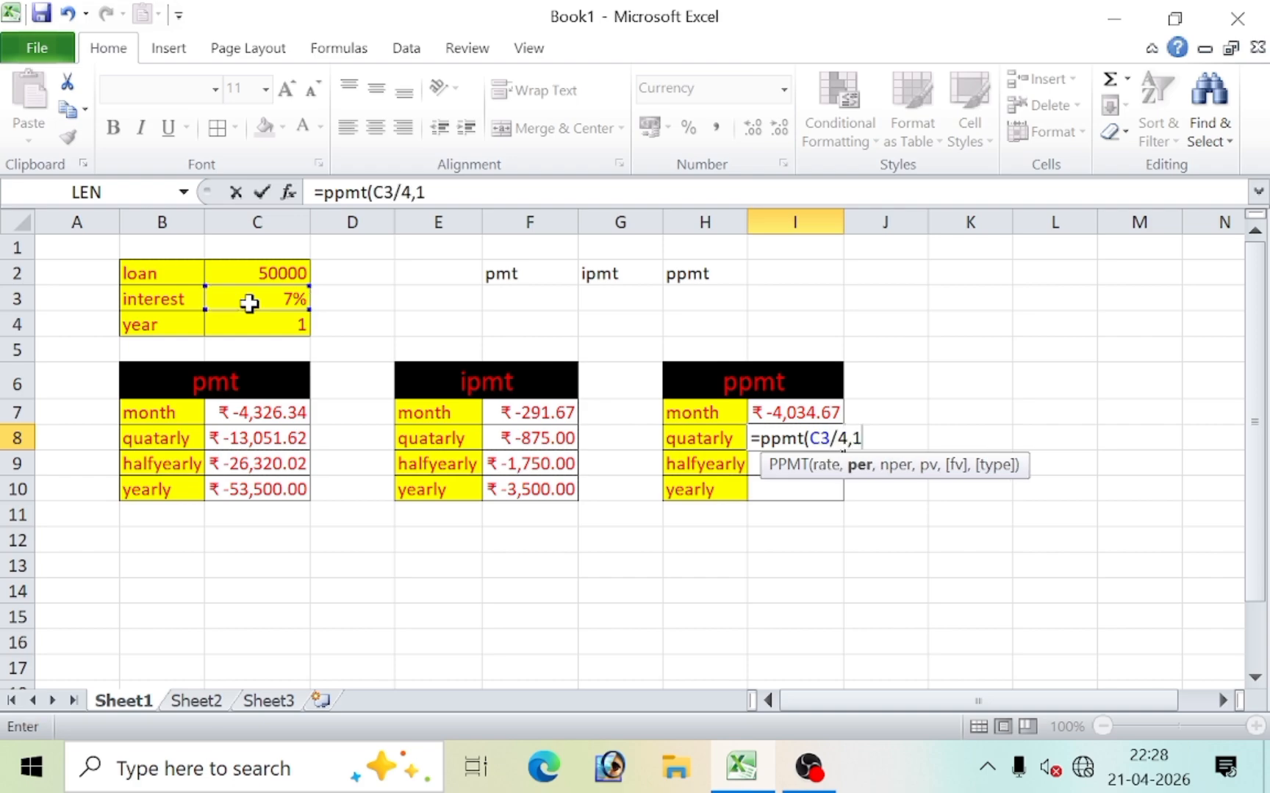
type(",")
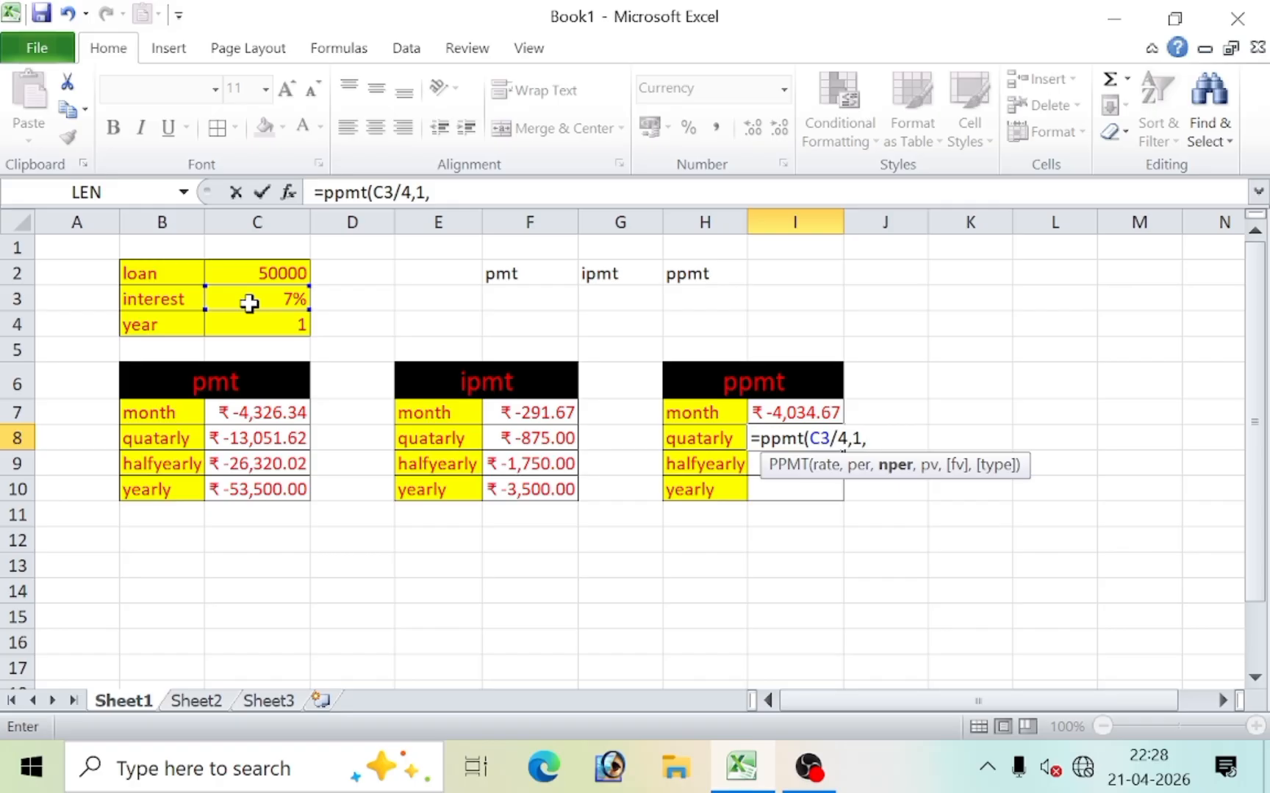
left_click(259, 325)
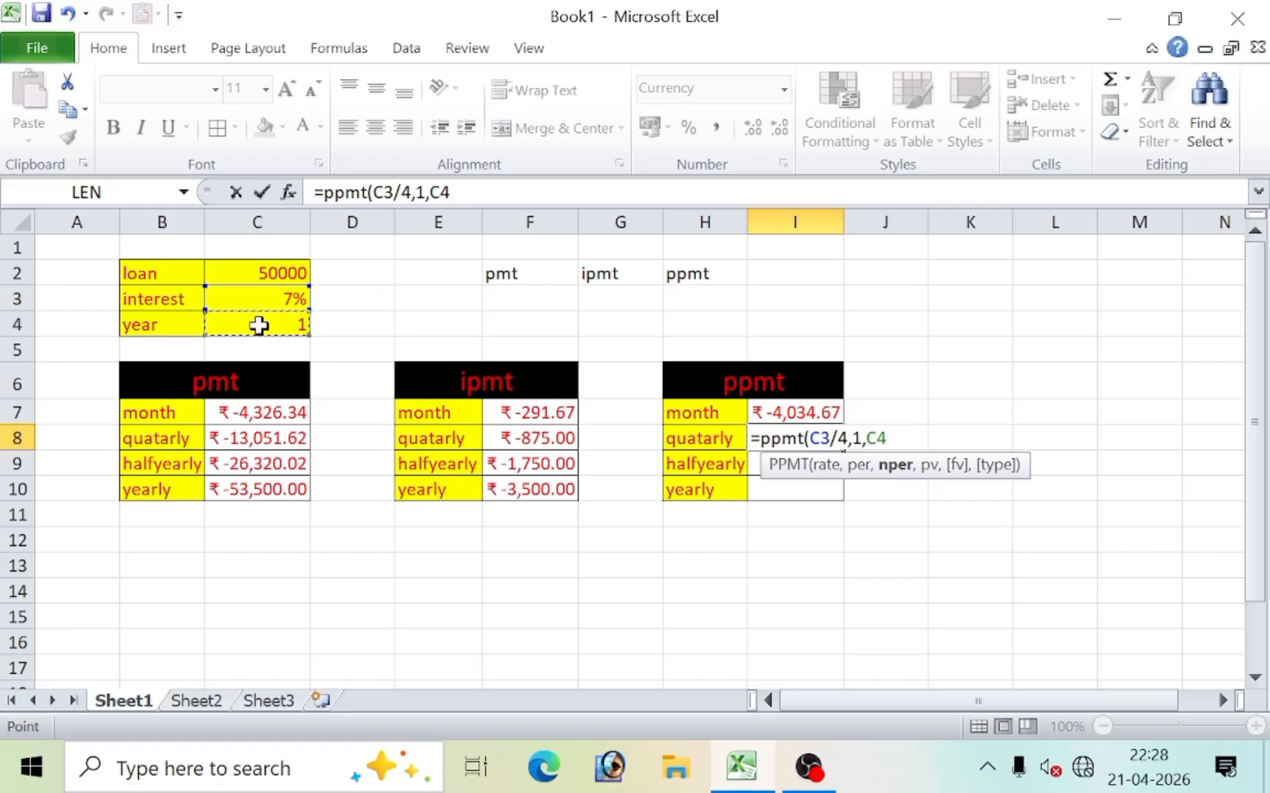
type("*4,")
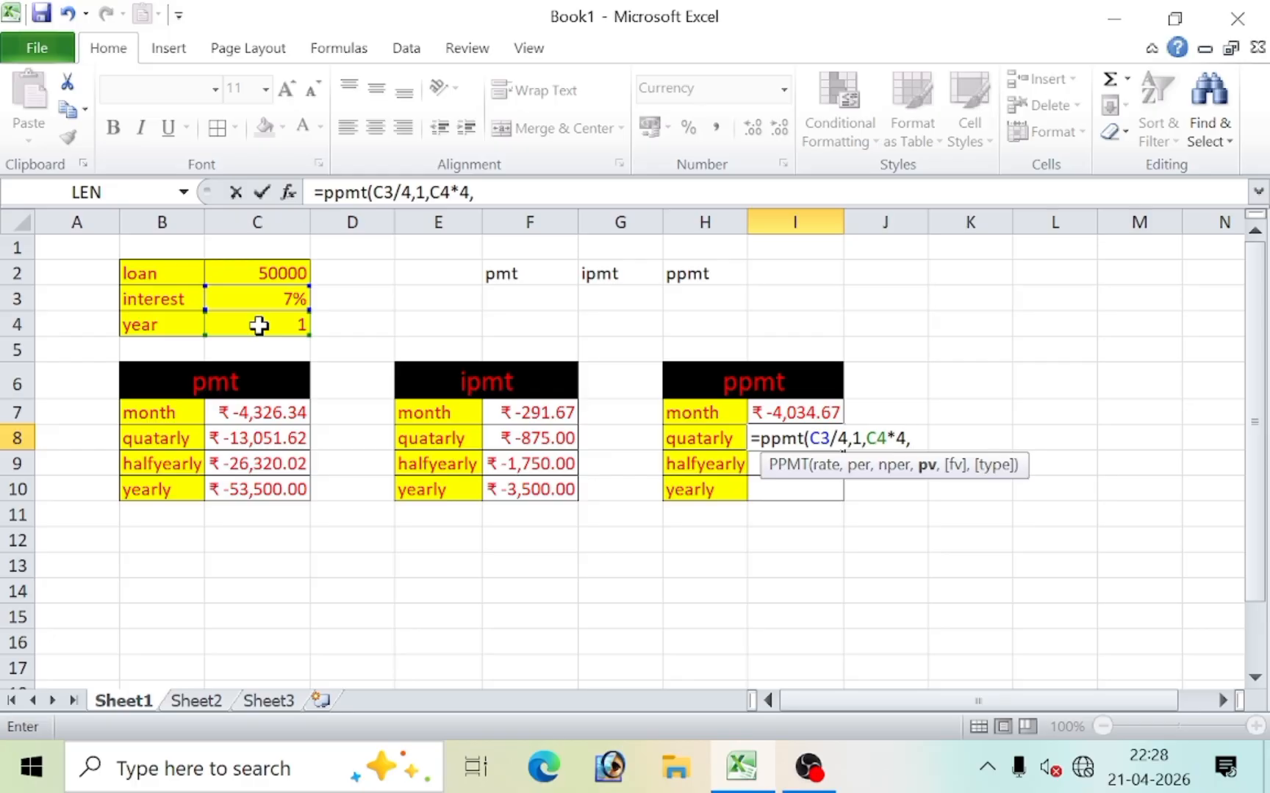
left_click(257, 276)
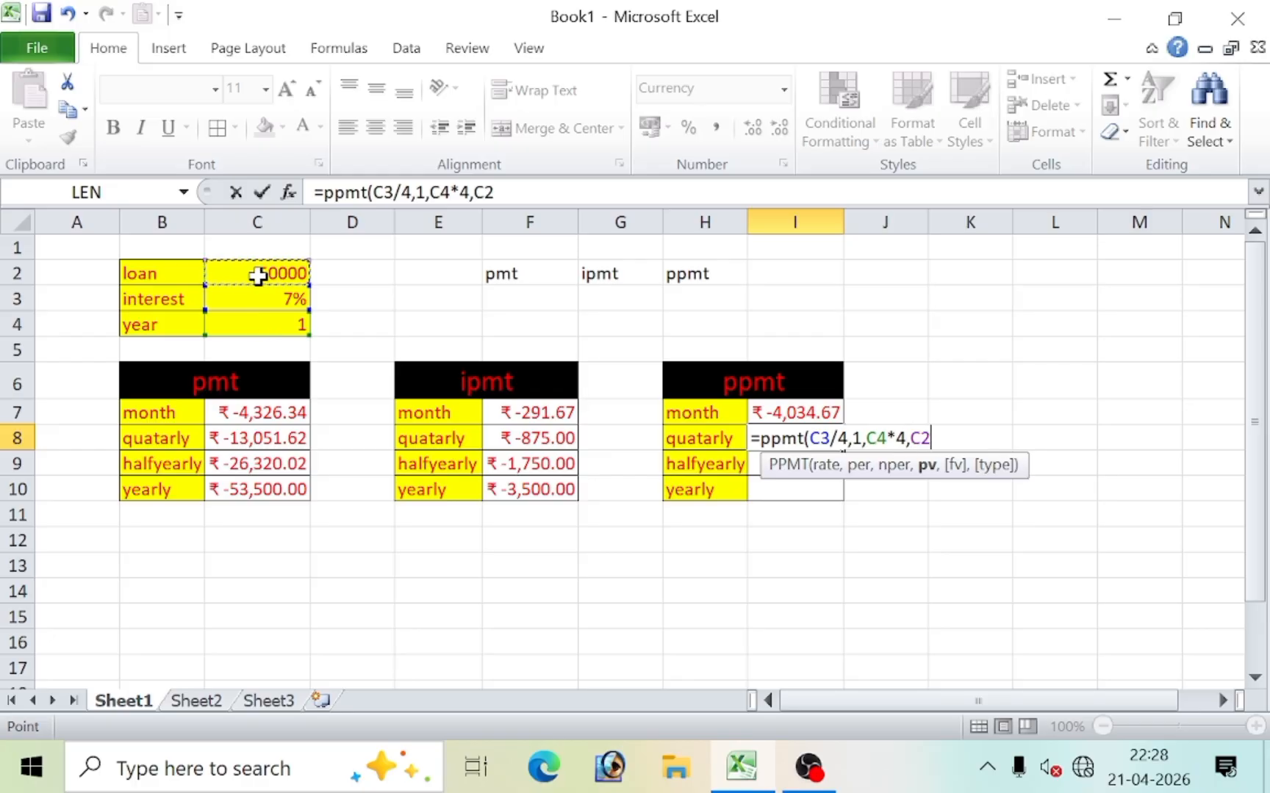
type(")")
key("Return")
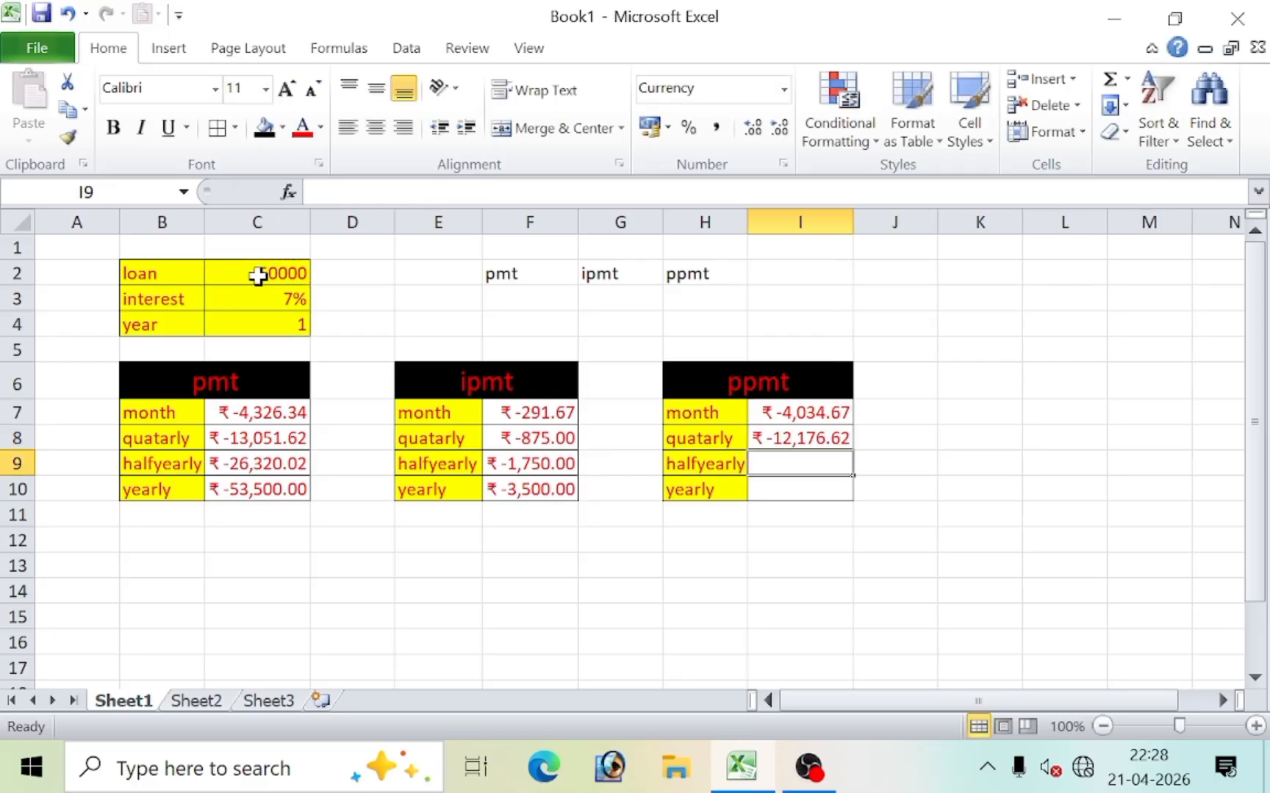
left_click(795, 438)
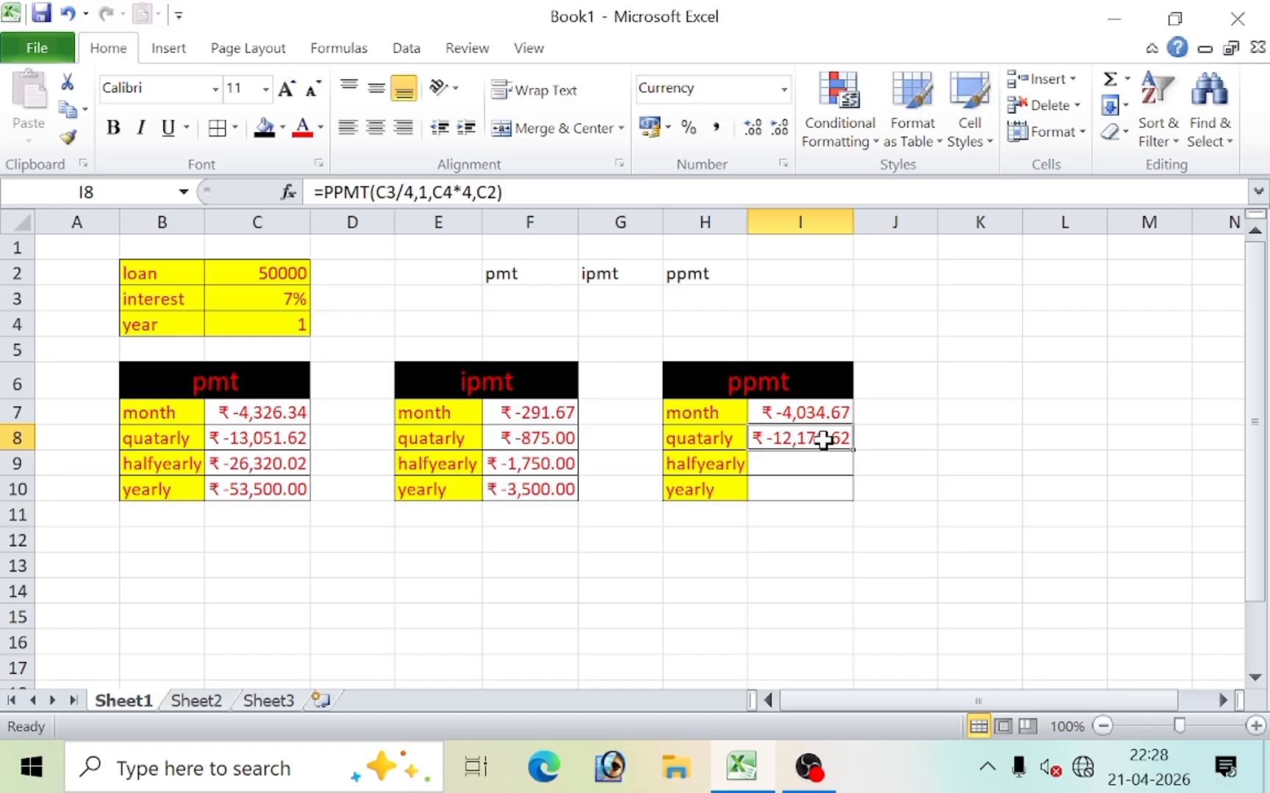
left_click(545, 445)
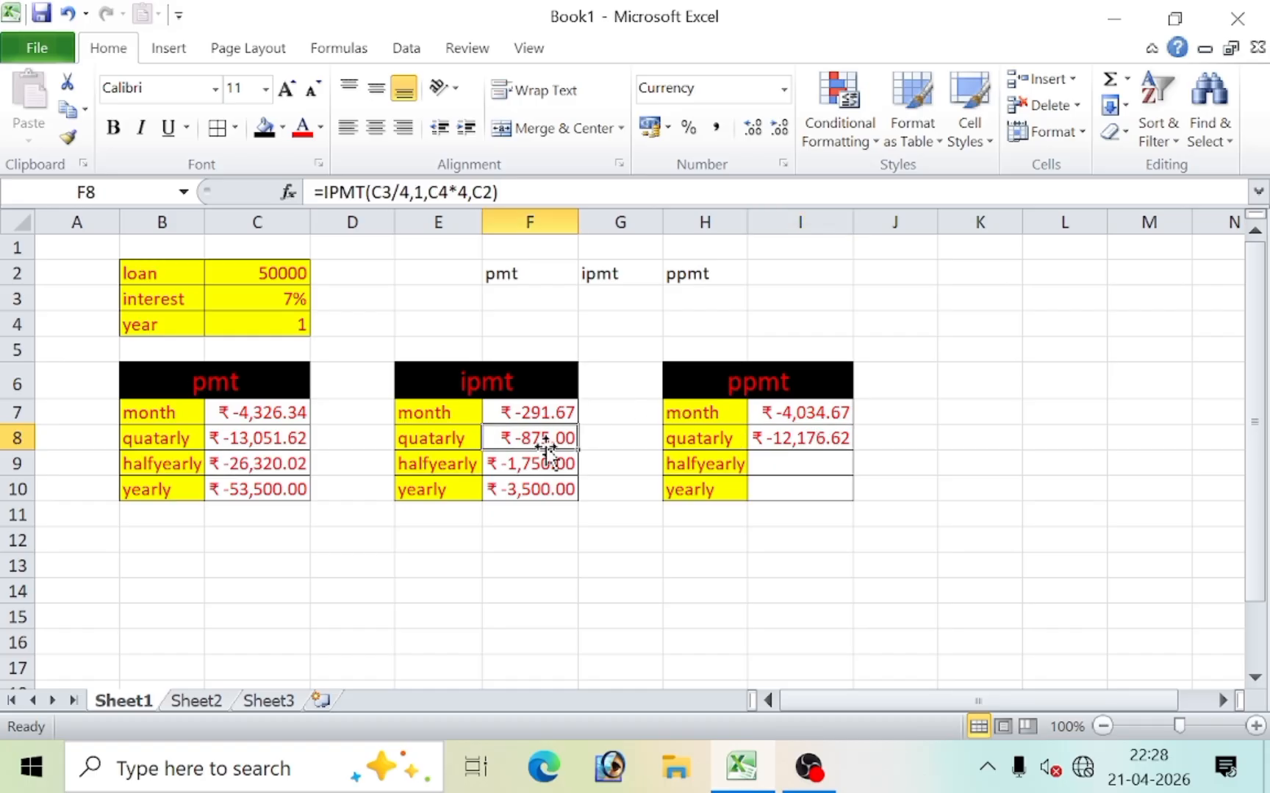
left_click(235, 441)
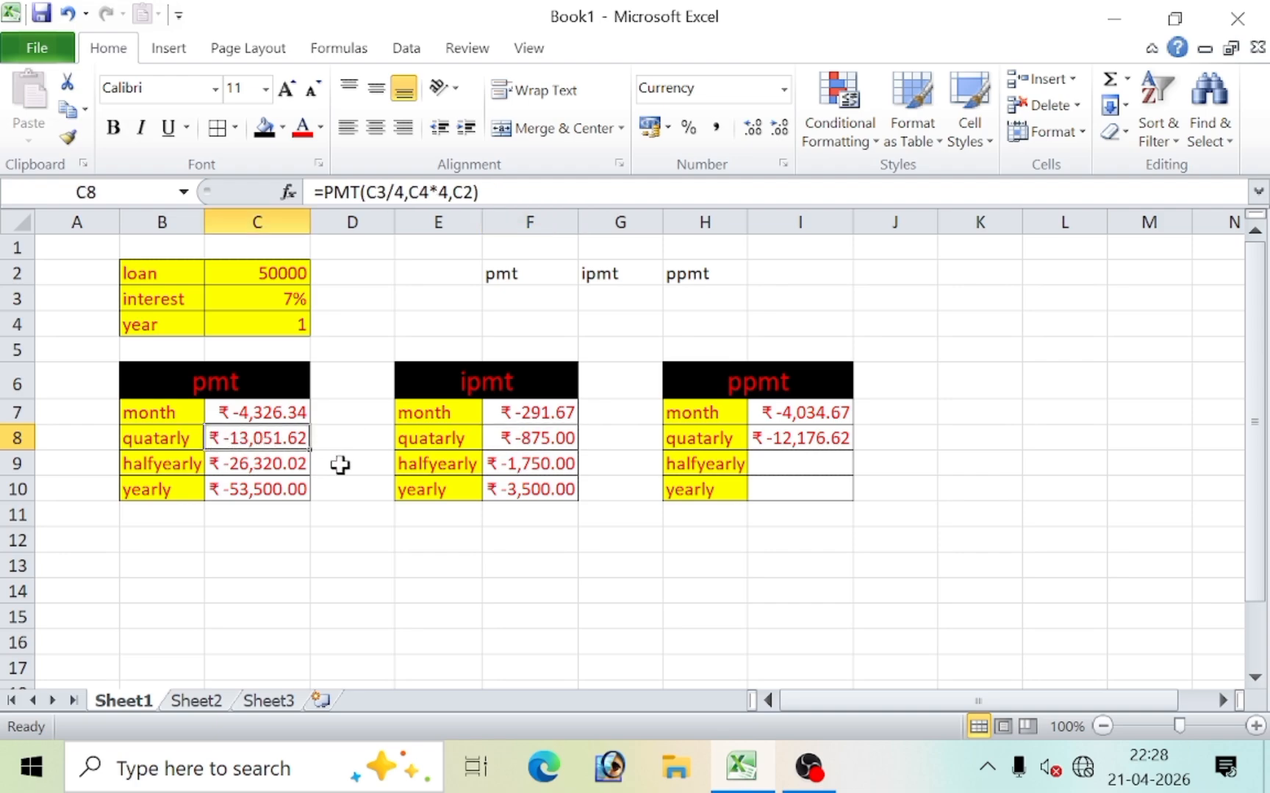
Calculate the half-yearly principal payment in I9 with =PPMT(C3/2,1,C4*2,C2) and compare it with the half-yearly PMT in C9
left_click(806, 463)
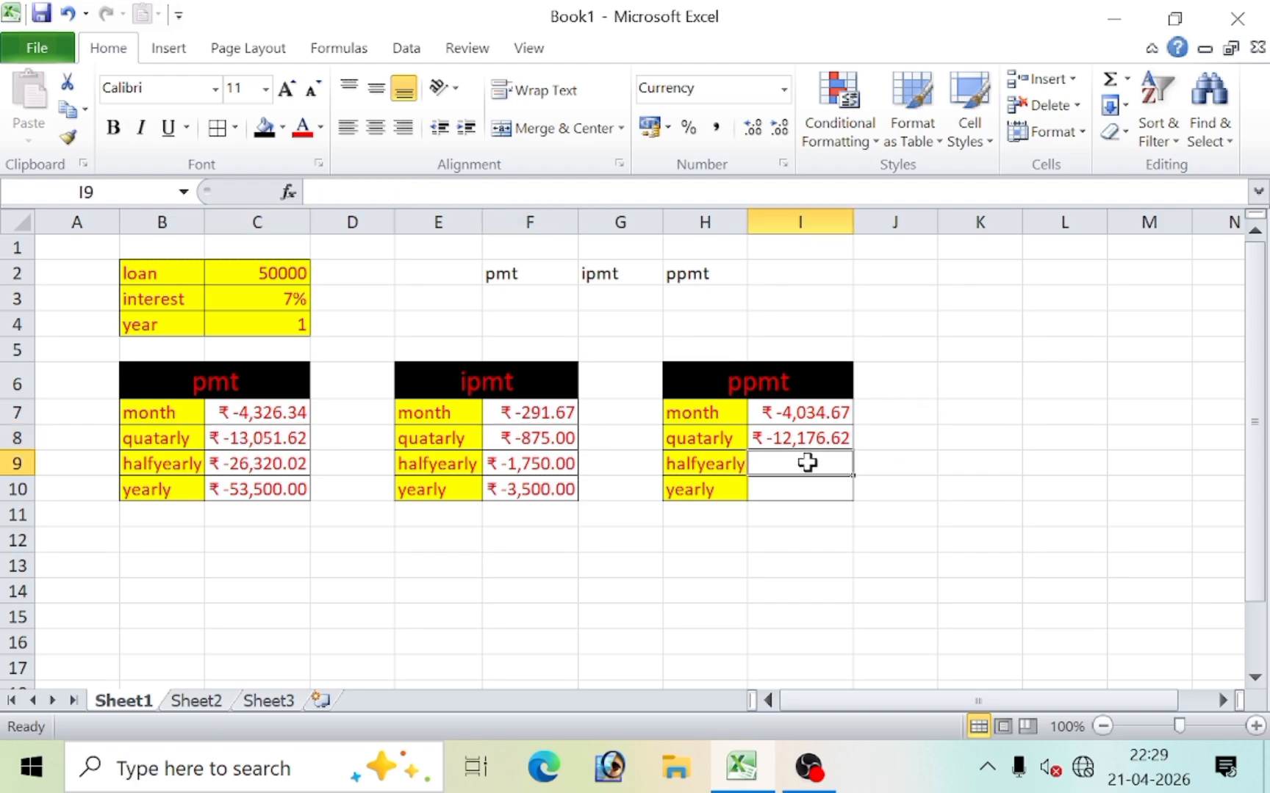
type("=")
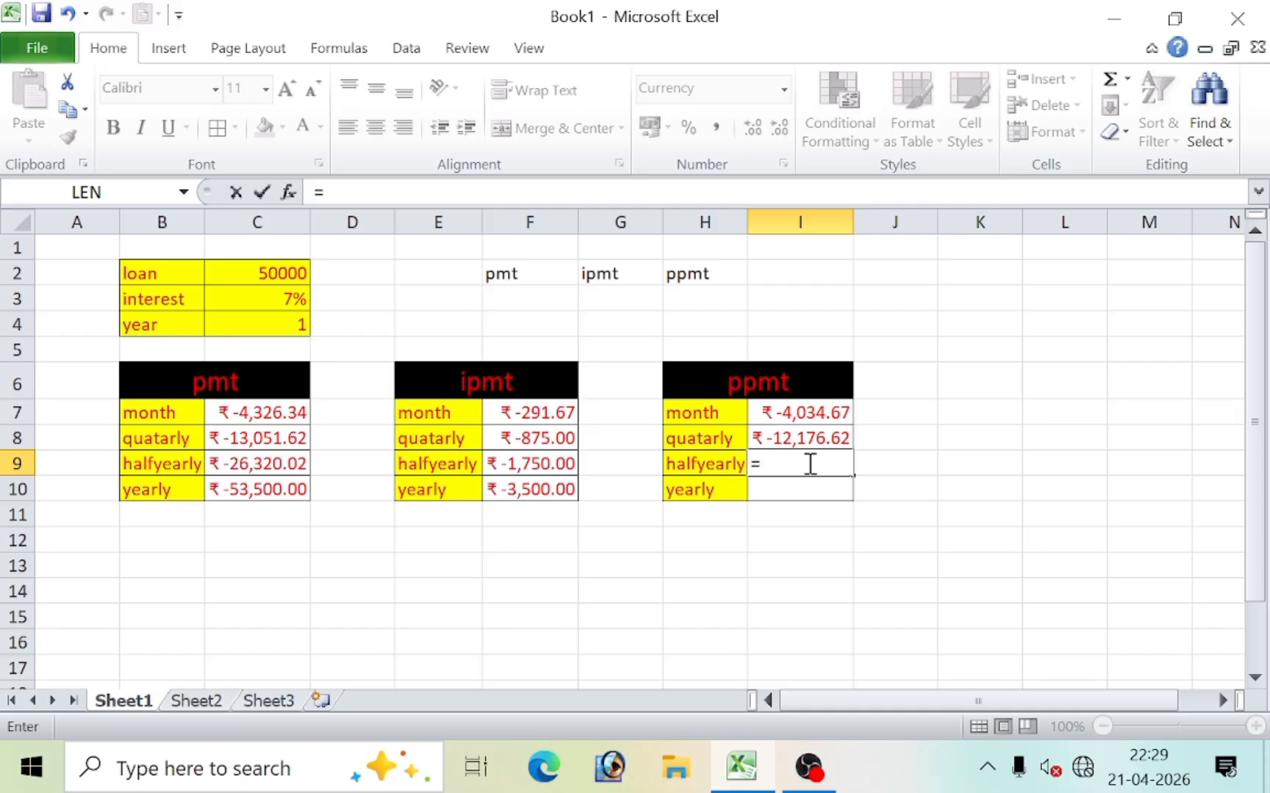
type("pp")
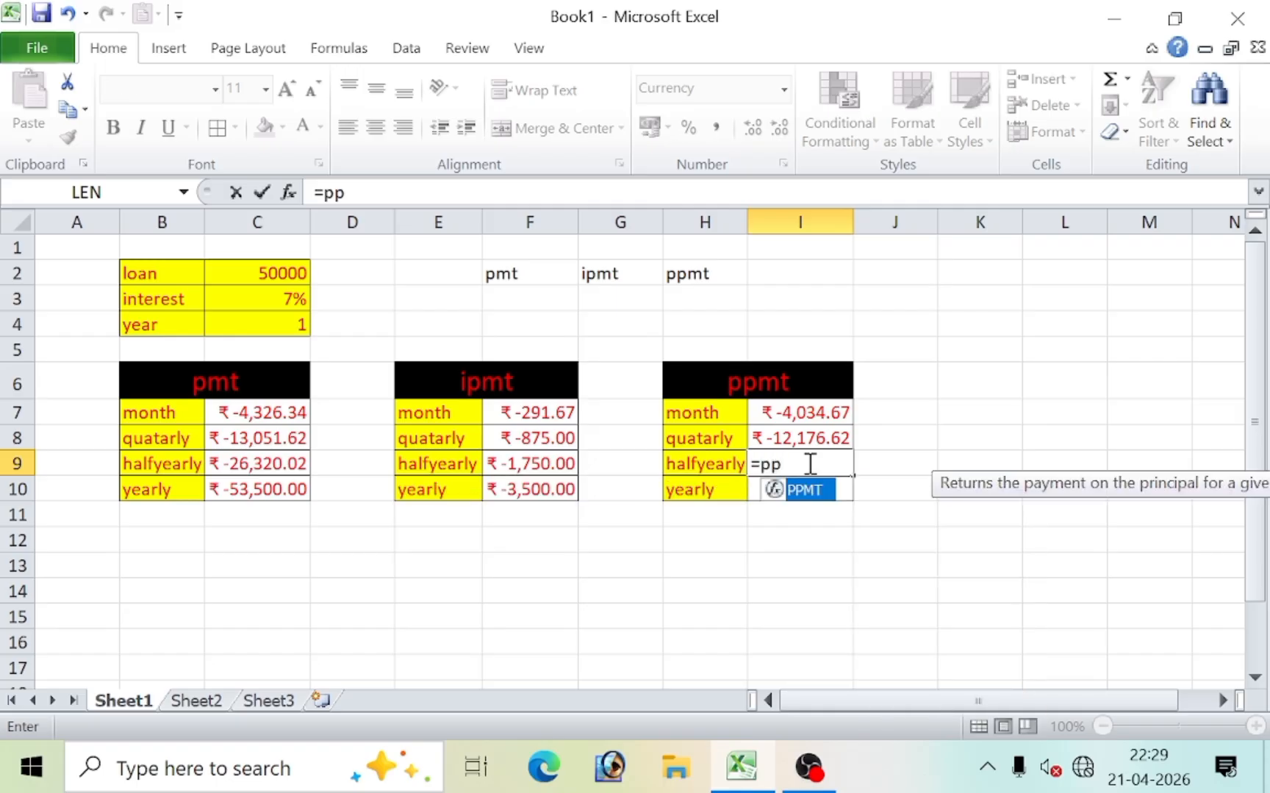
type("mt(")
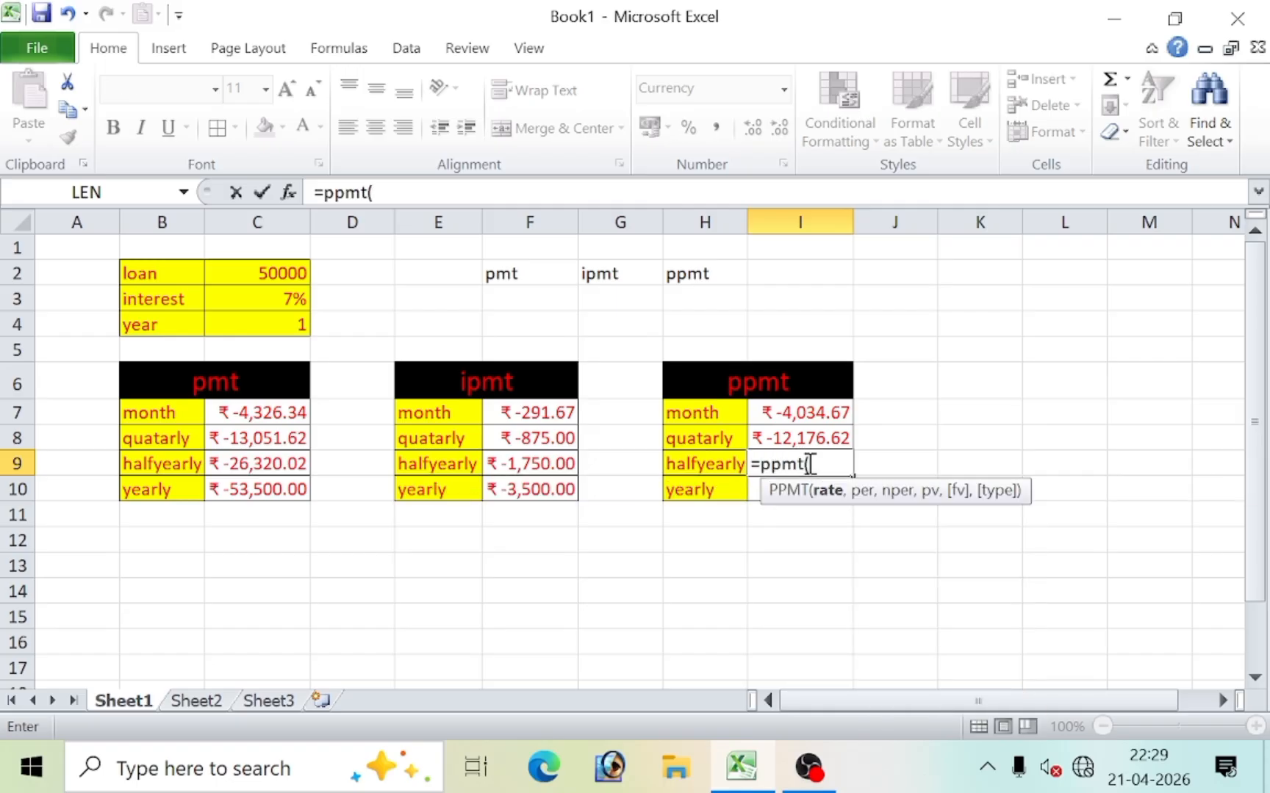
left_click(277, 303)
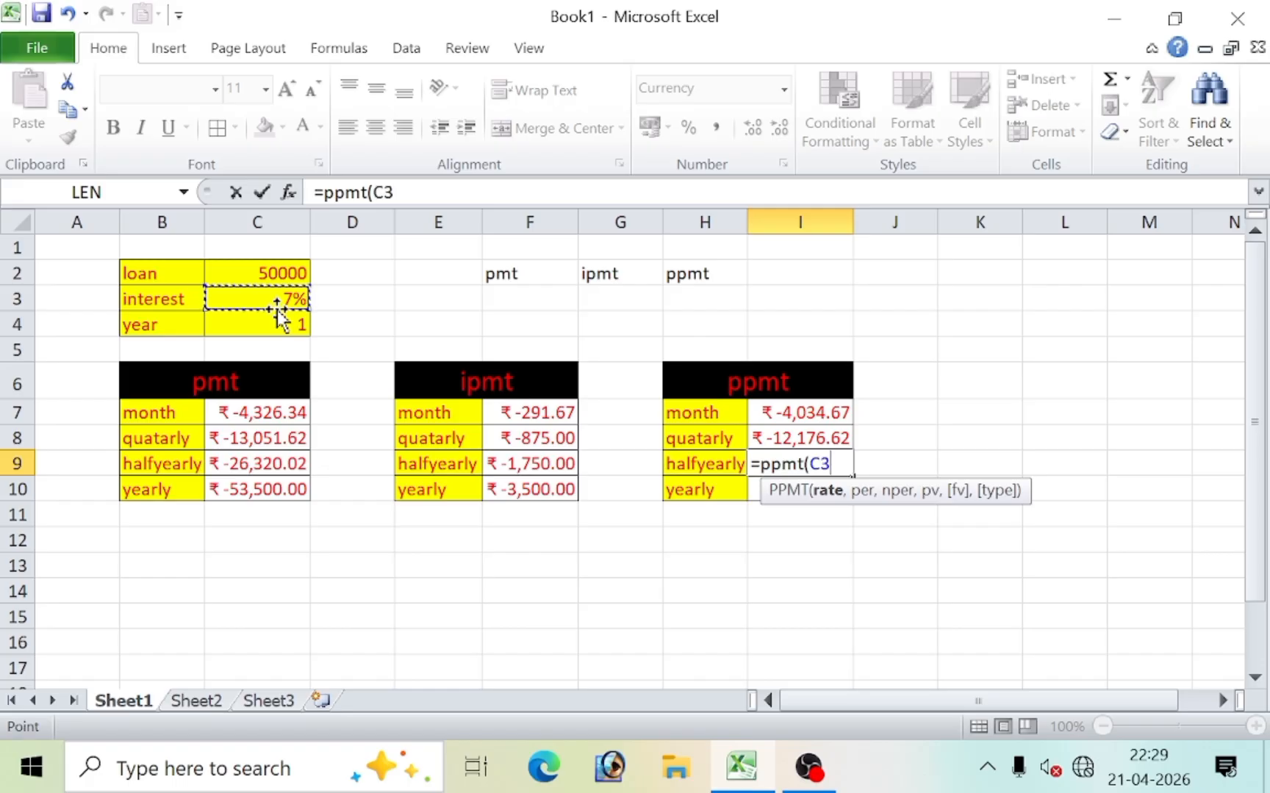
type("/2")
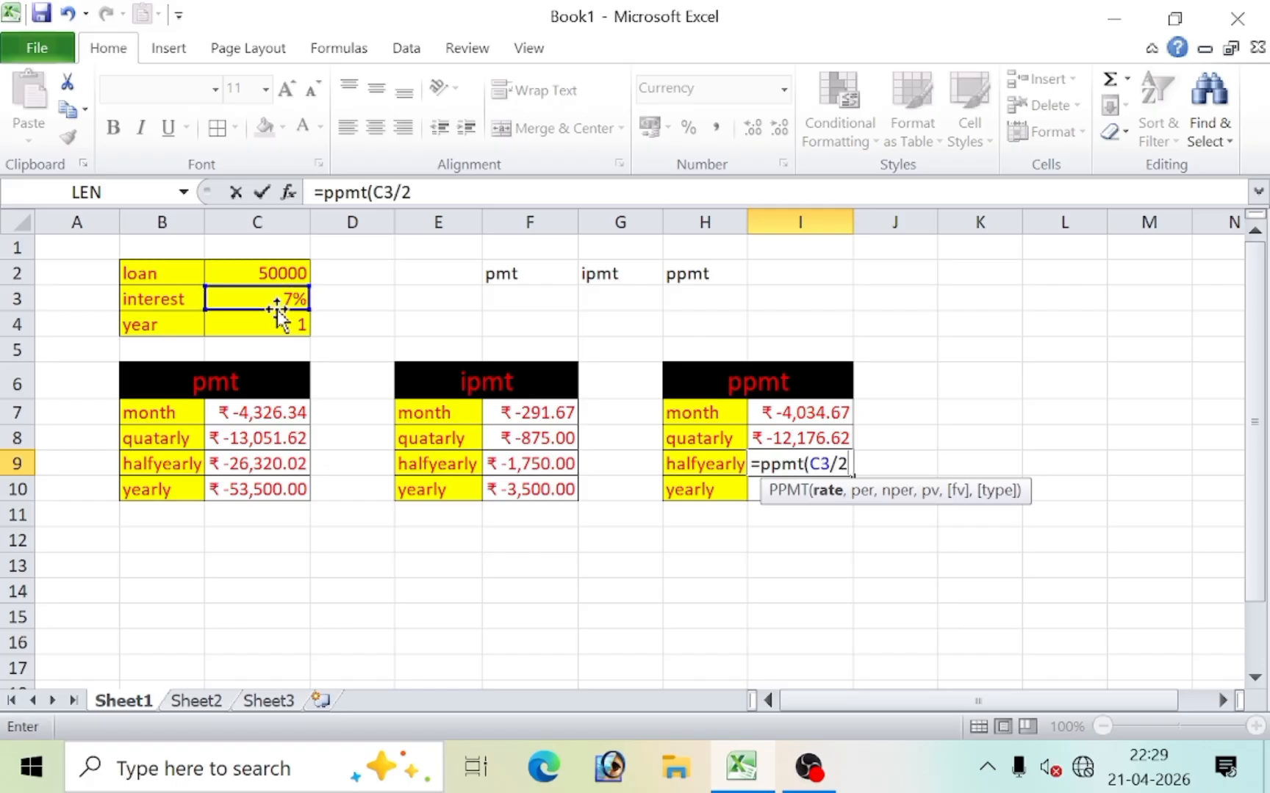
type(",1")
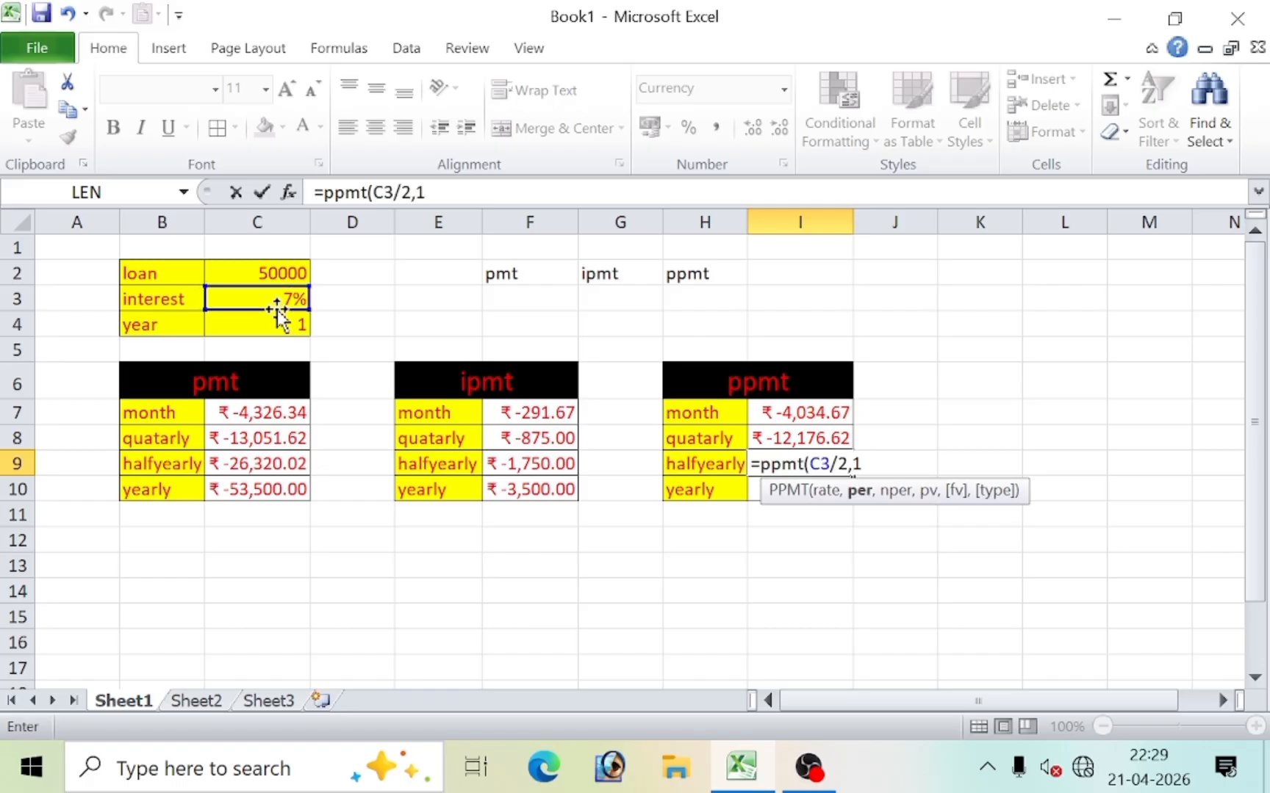
type(",")
left_click(281, 329)
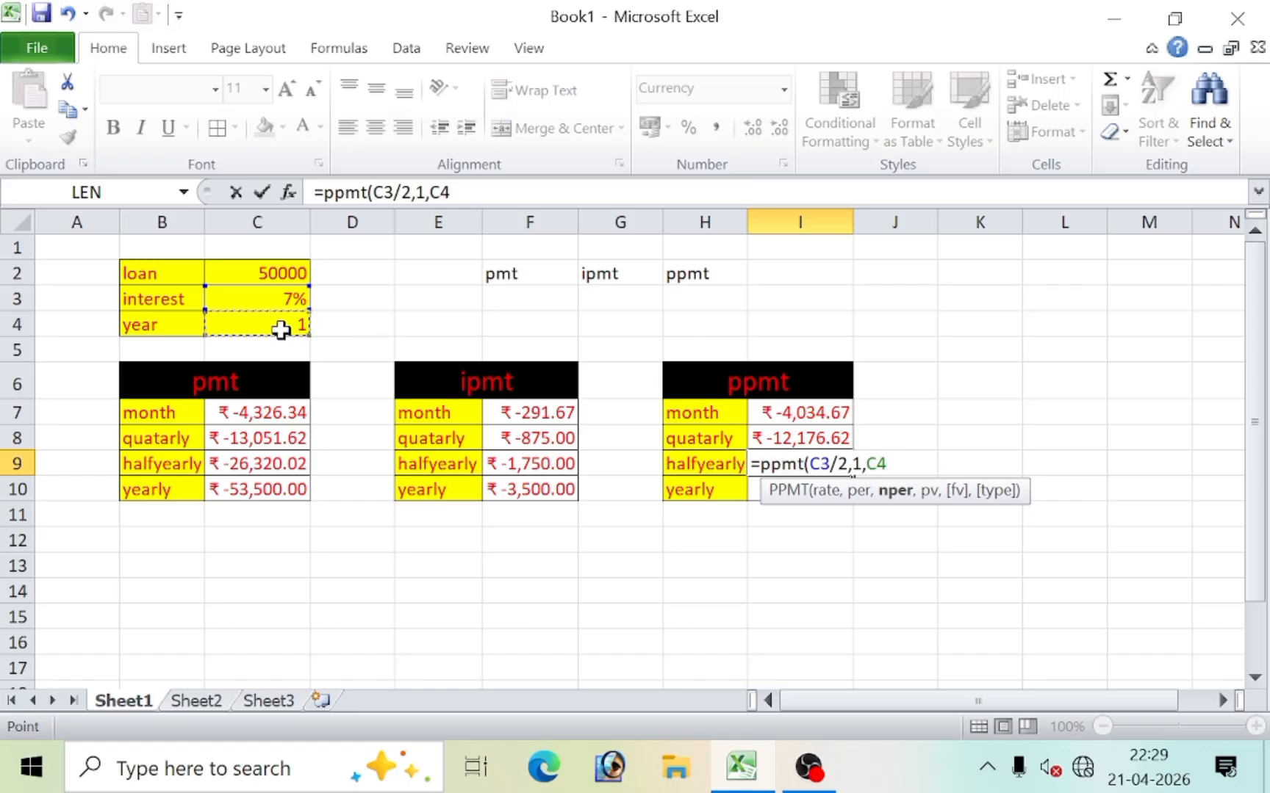
type("*2,")
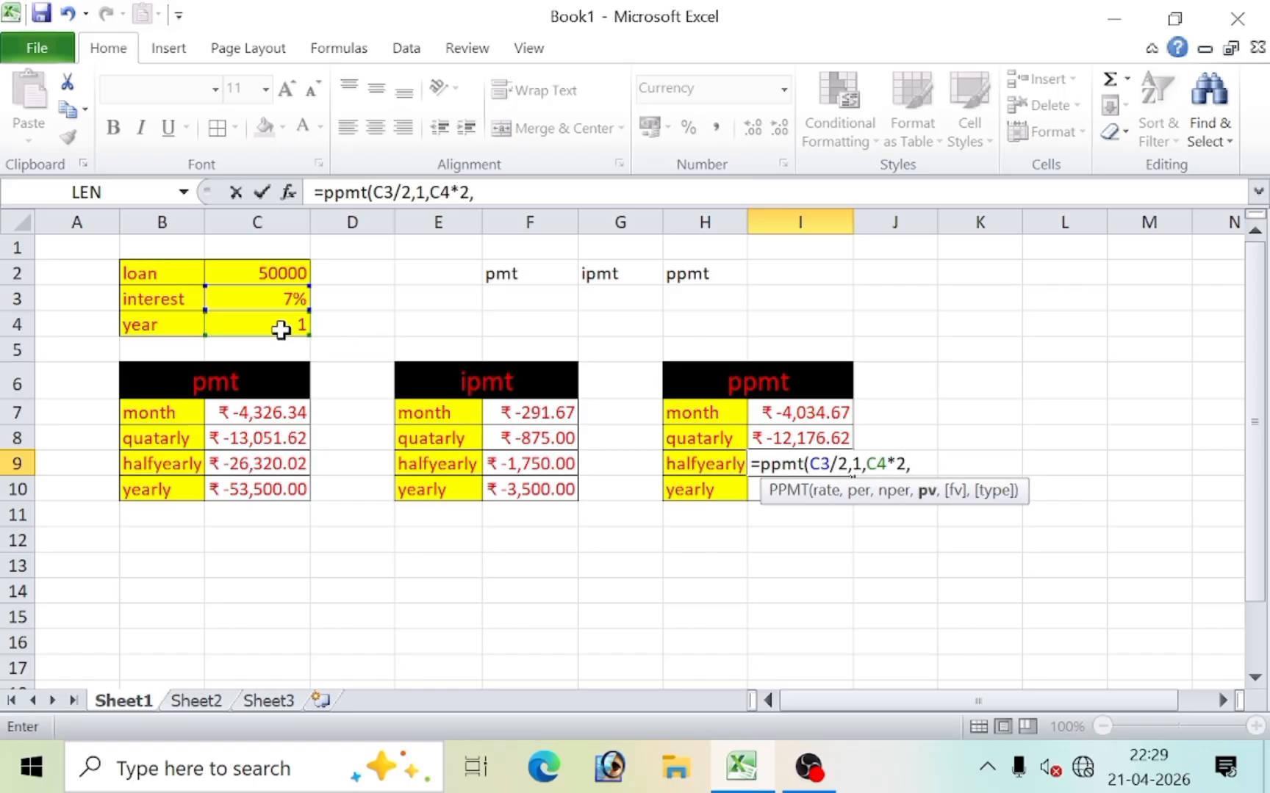
left_click(259, 272)
type(")")
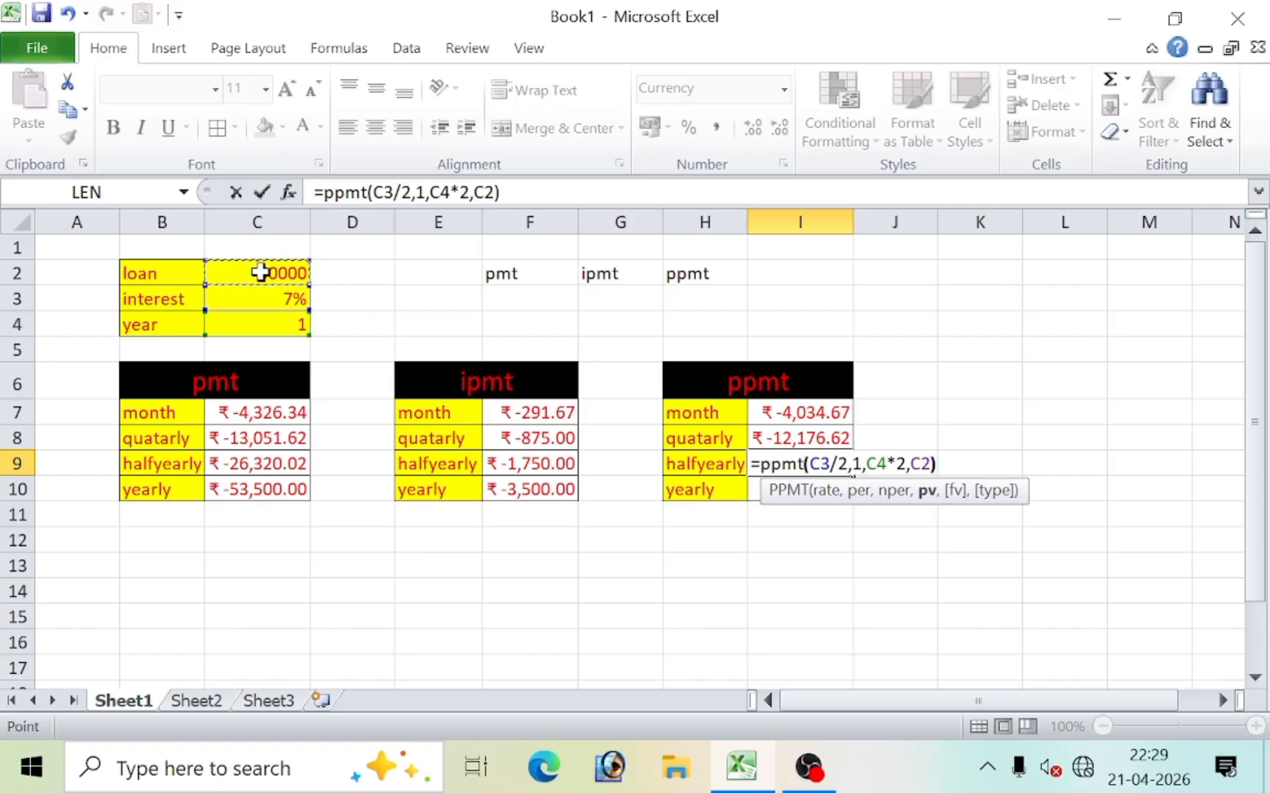
key("Return")
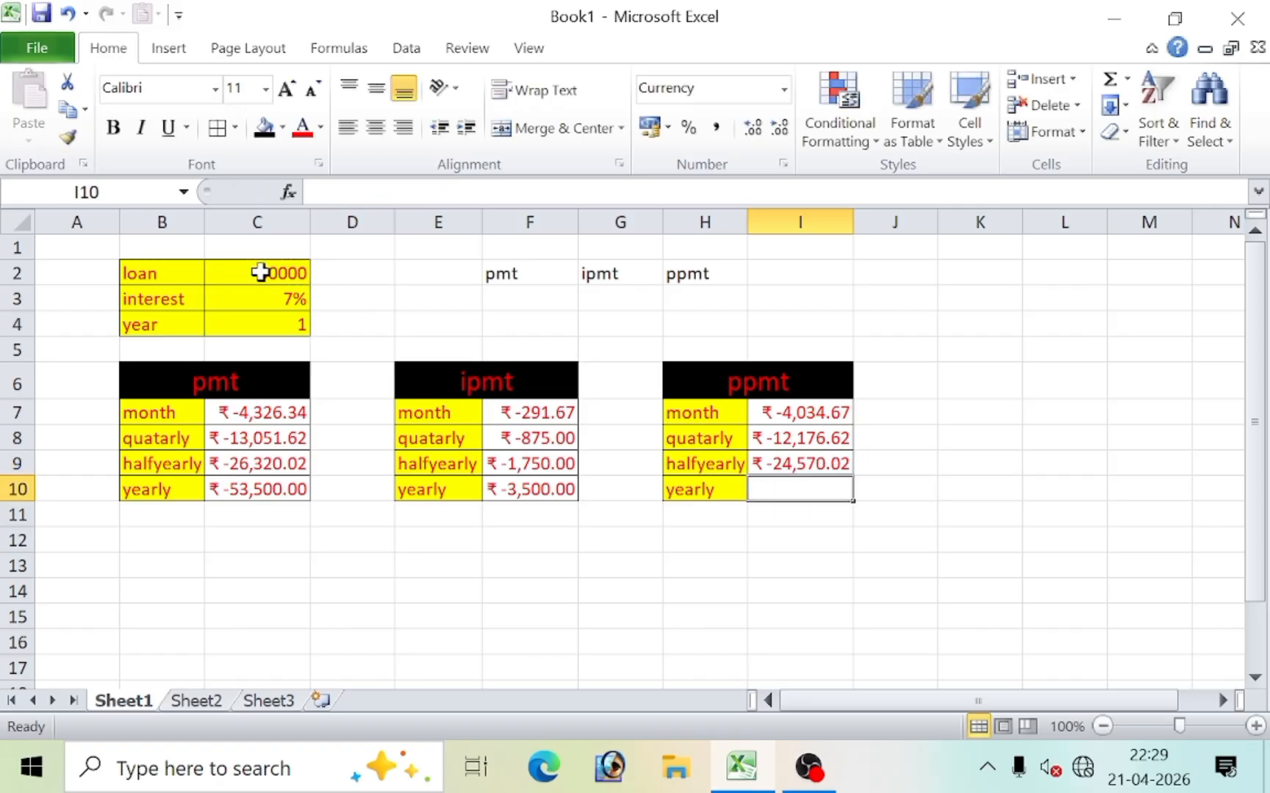
left_click(246, 470)
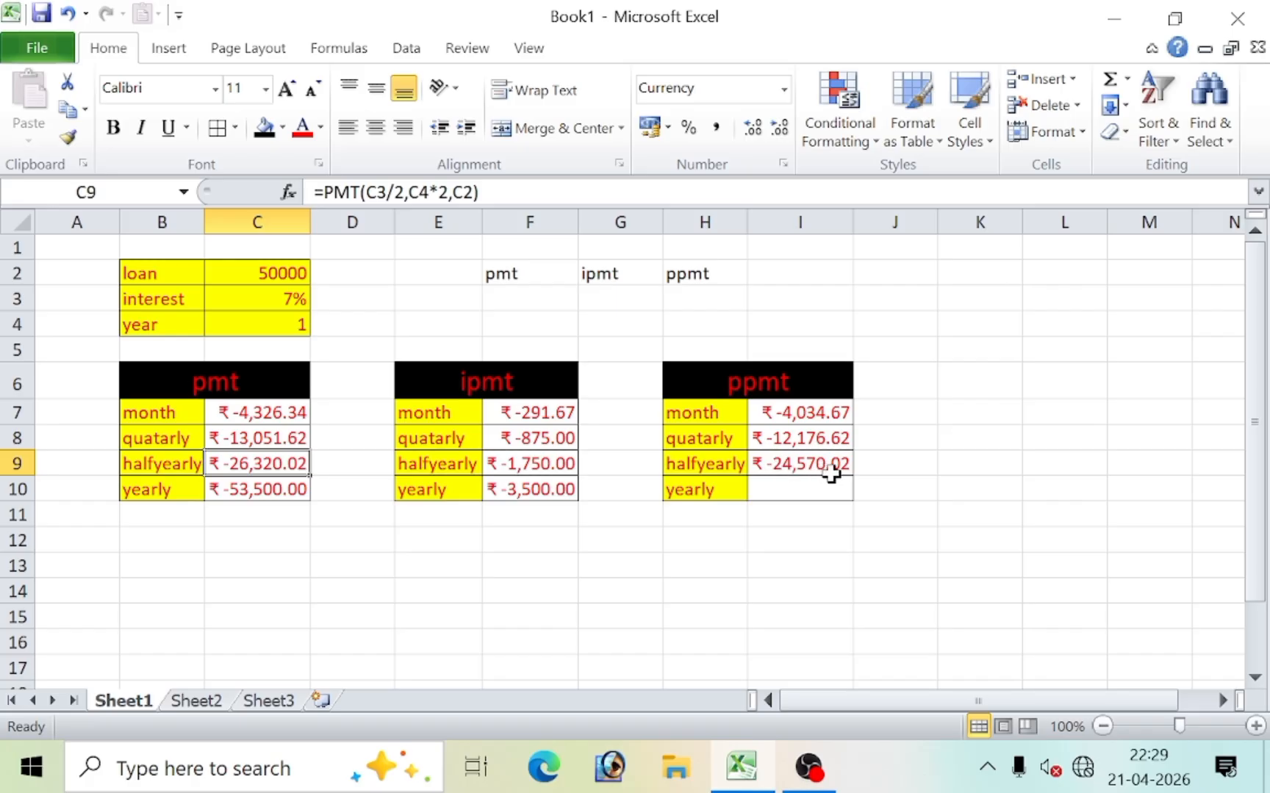
Calculate the yearly principal payment in I10 with =PPMT(C3,1,C4,C2)
left_click(801, 490)
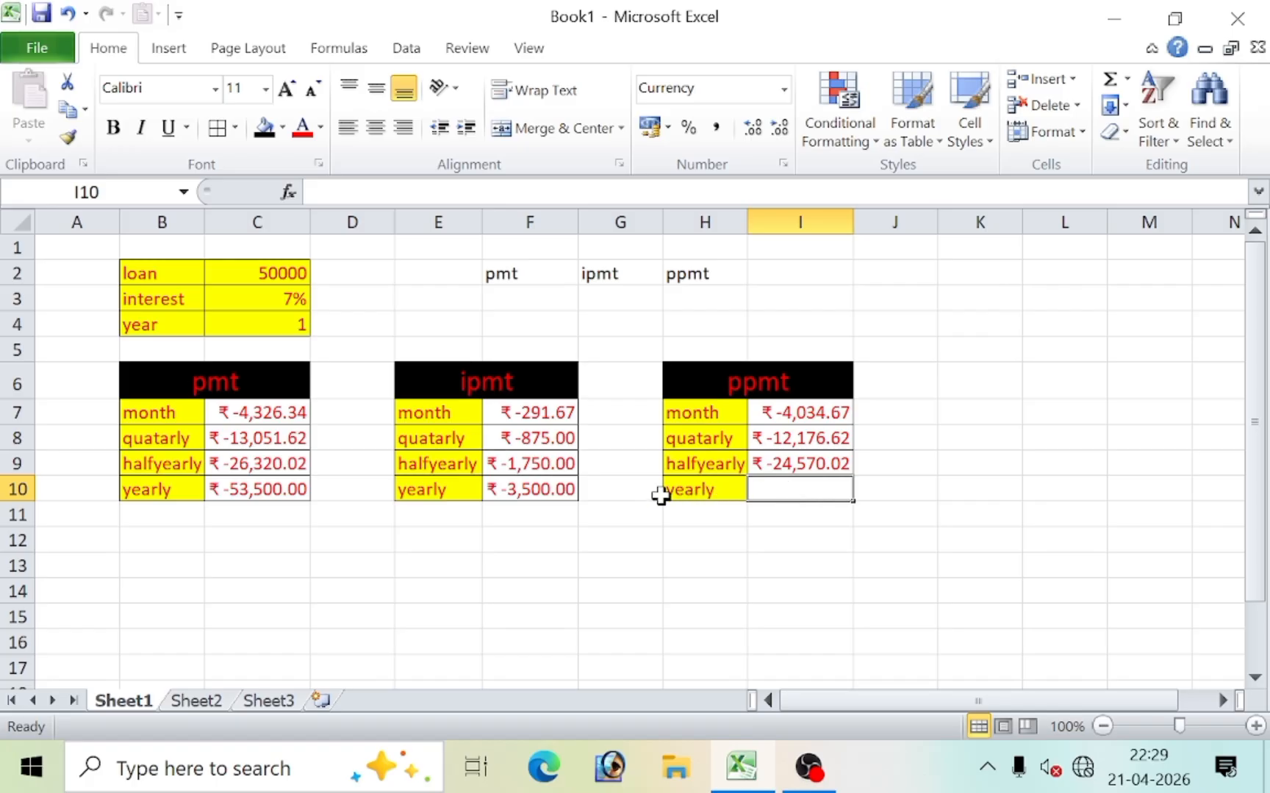
type("=")
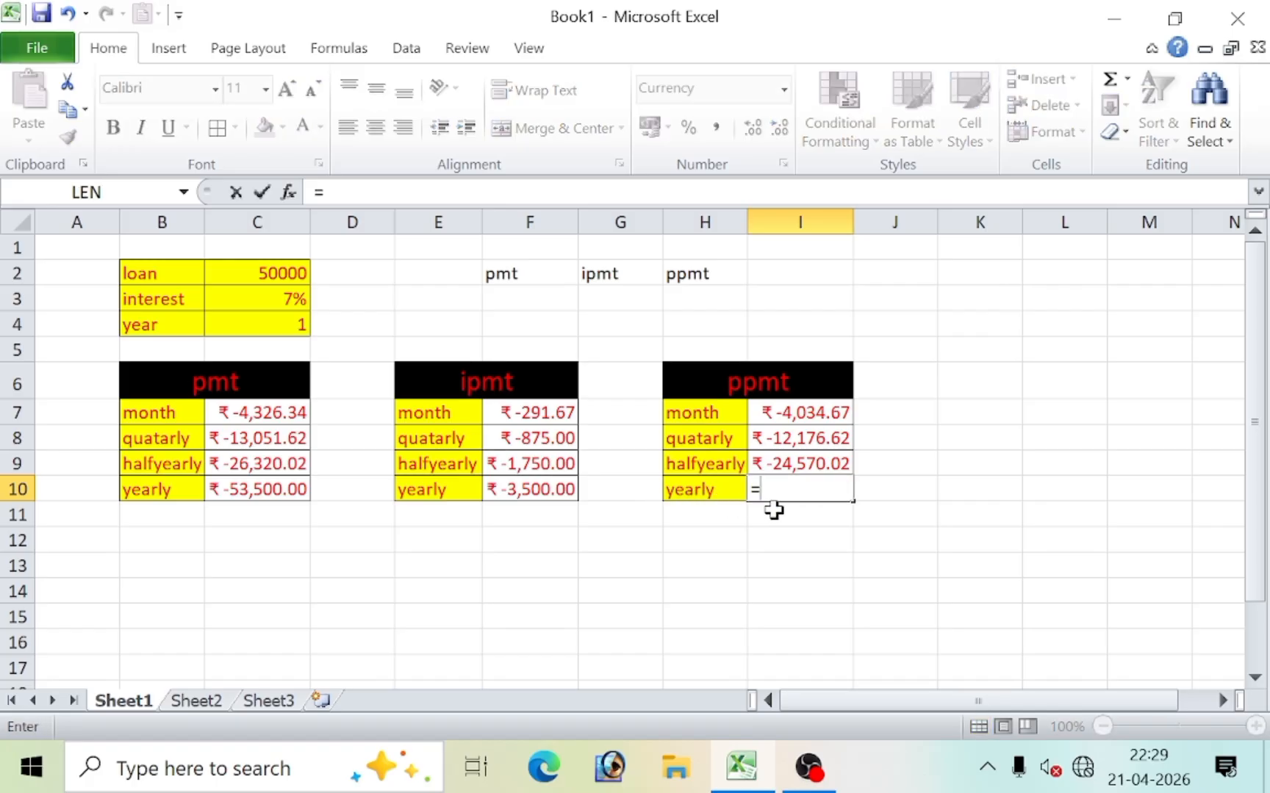
type("ppmt")
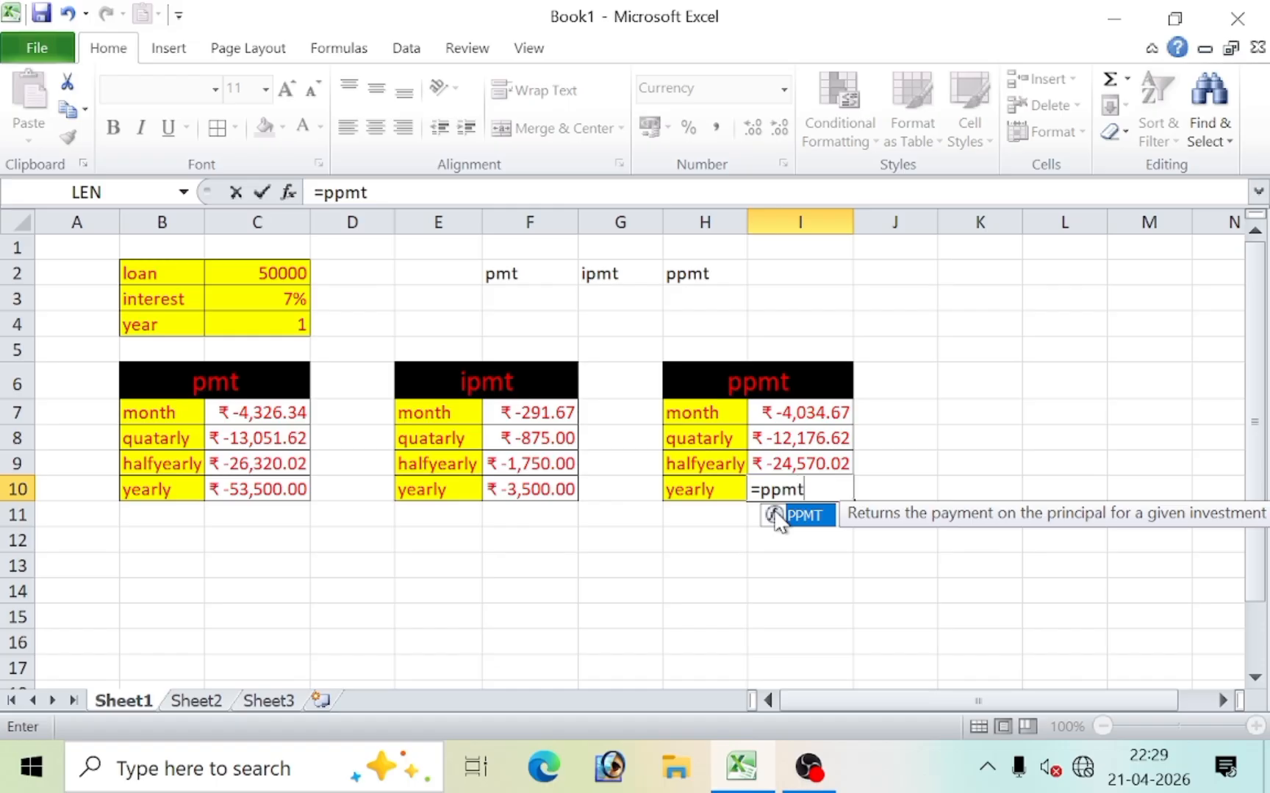
type("(")
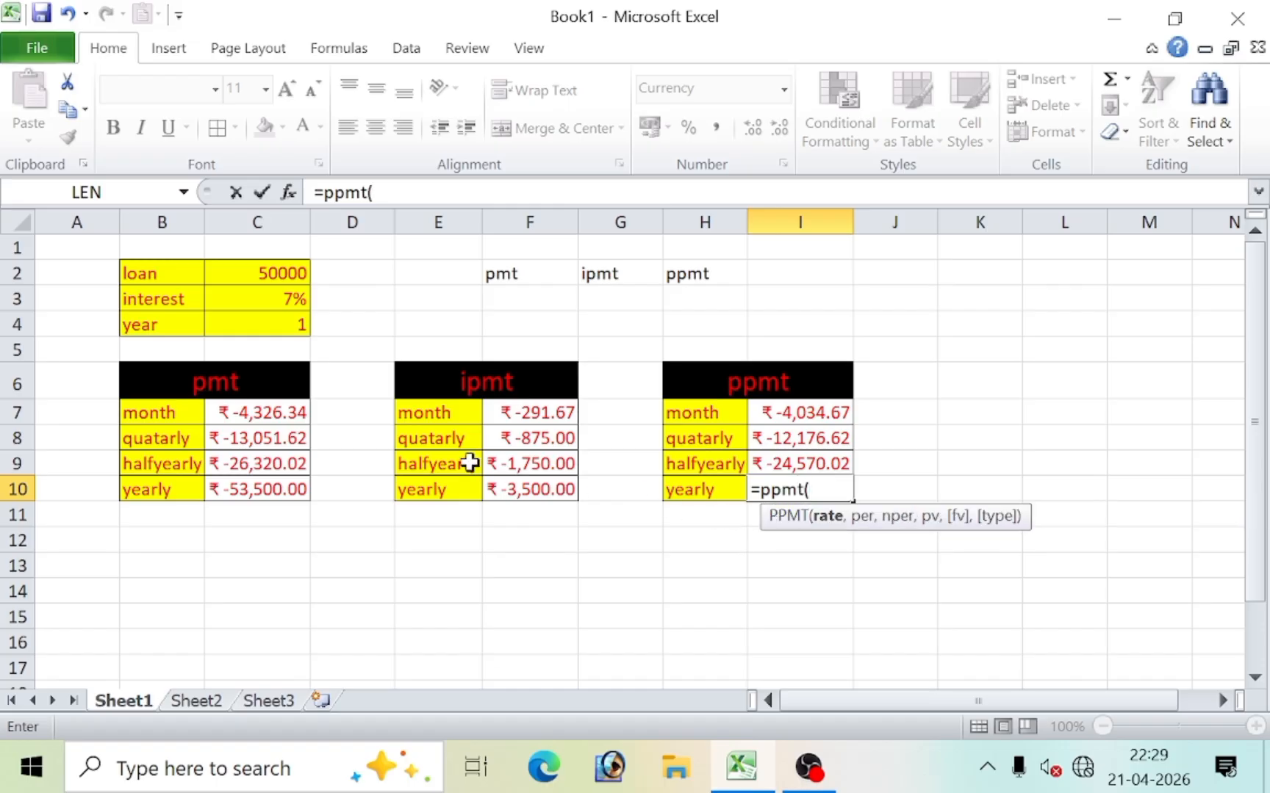
left_click(283, 304)
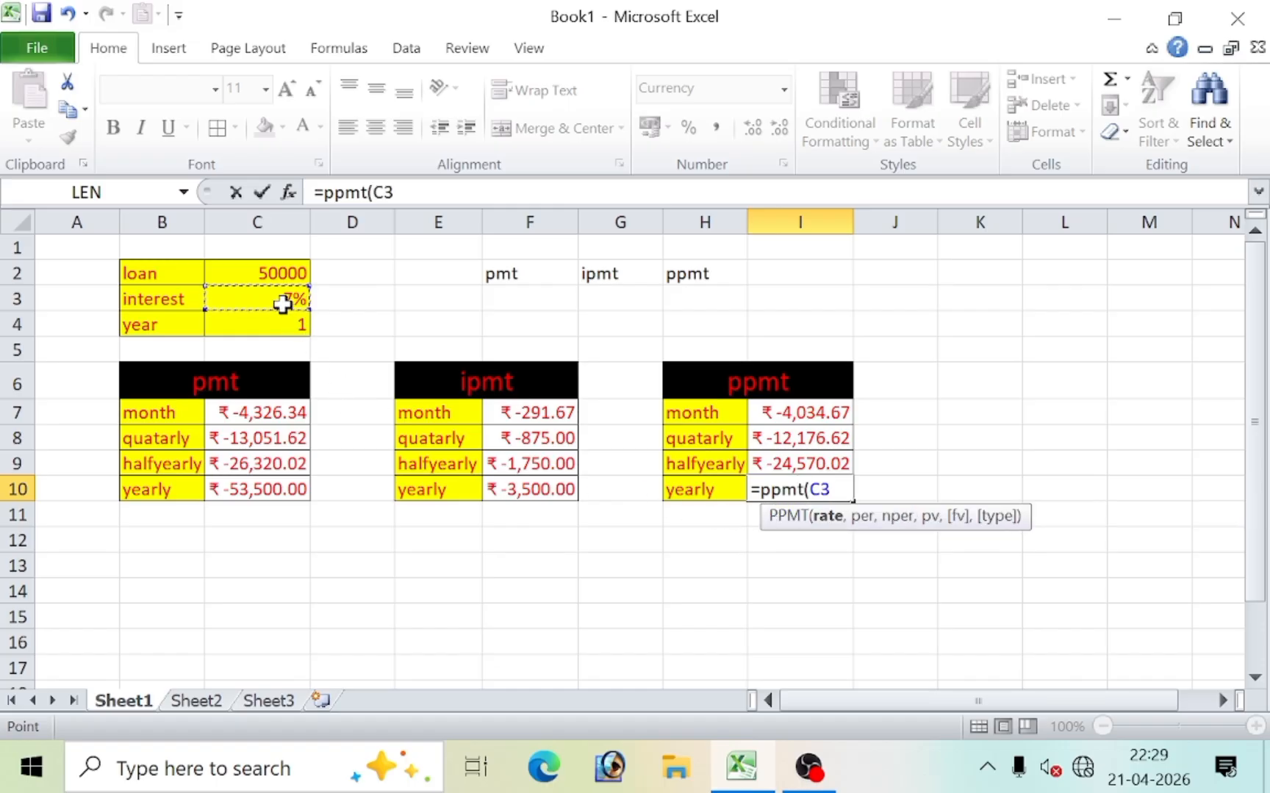
type(",1")
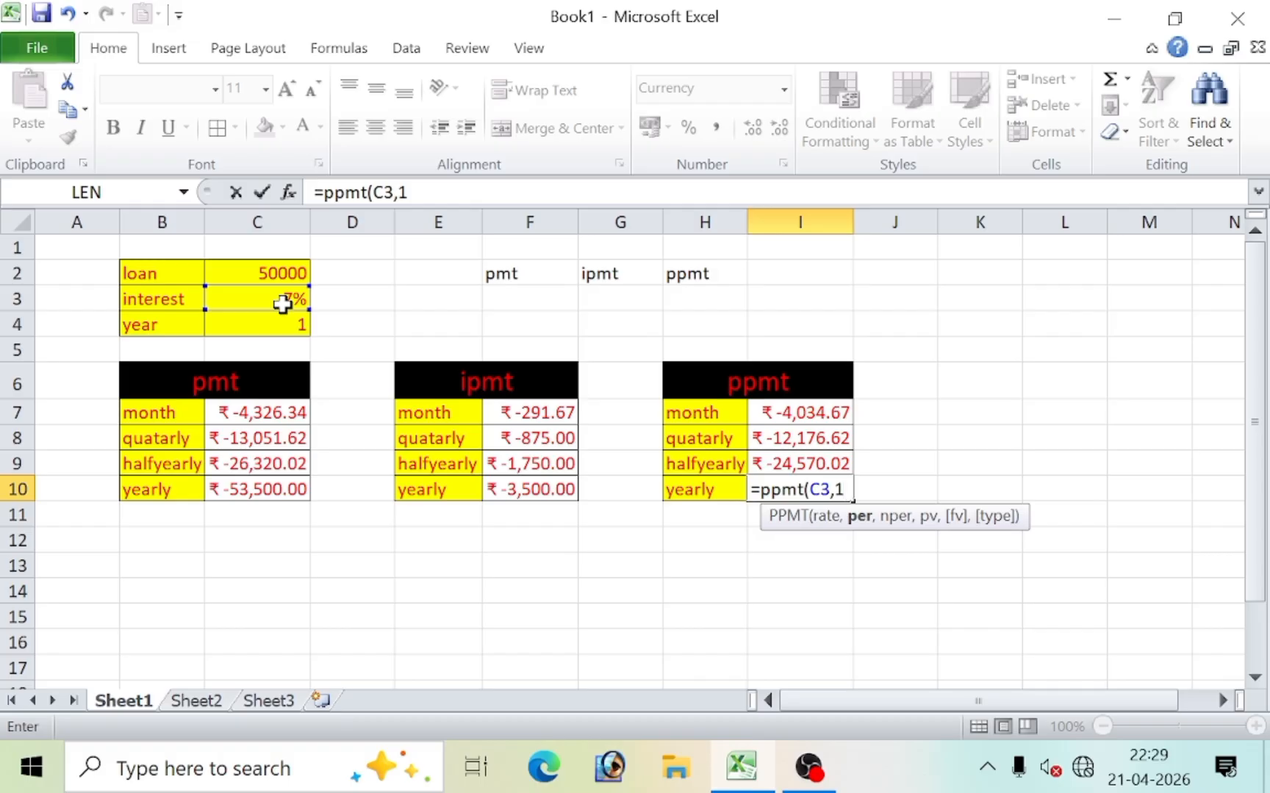
type(",")
left_click(274, 321)
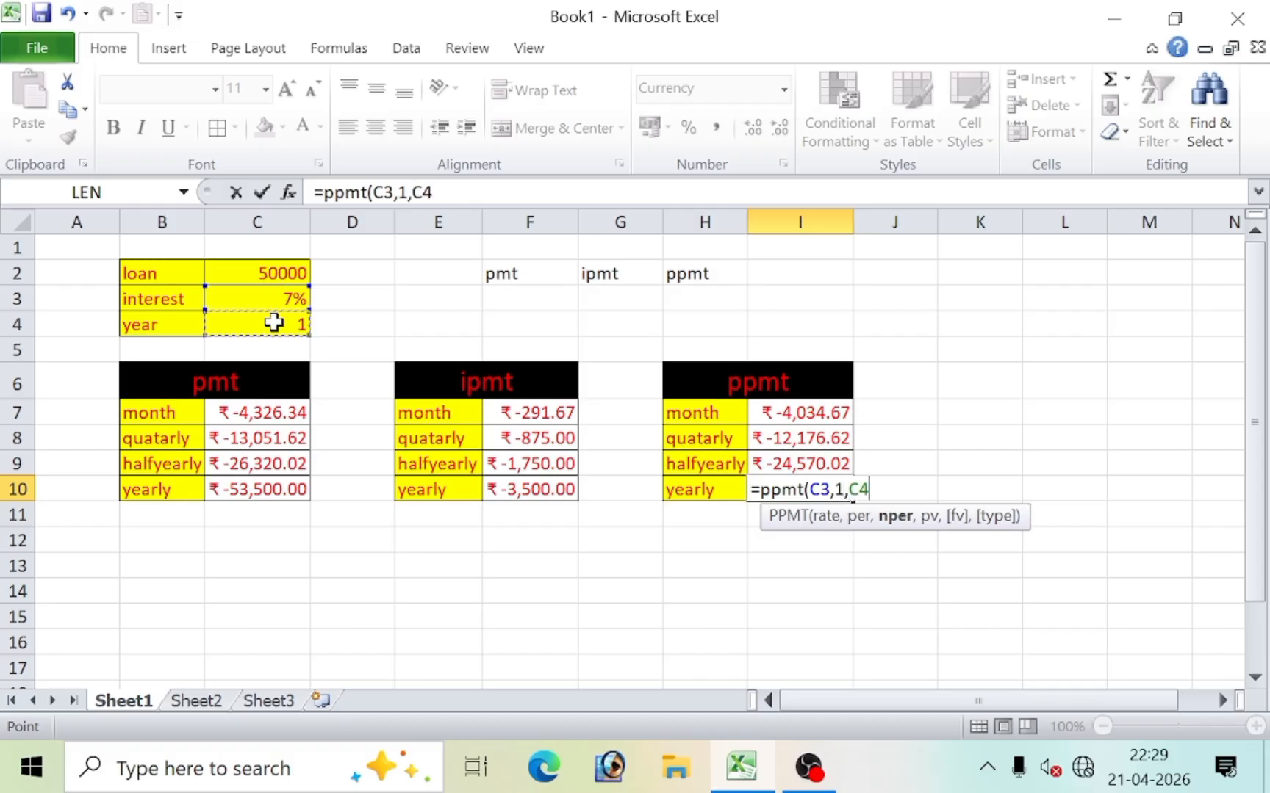
type(",")
left_click(272, 277)
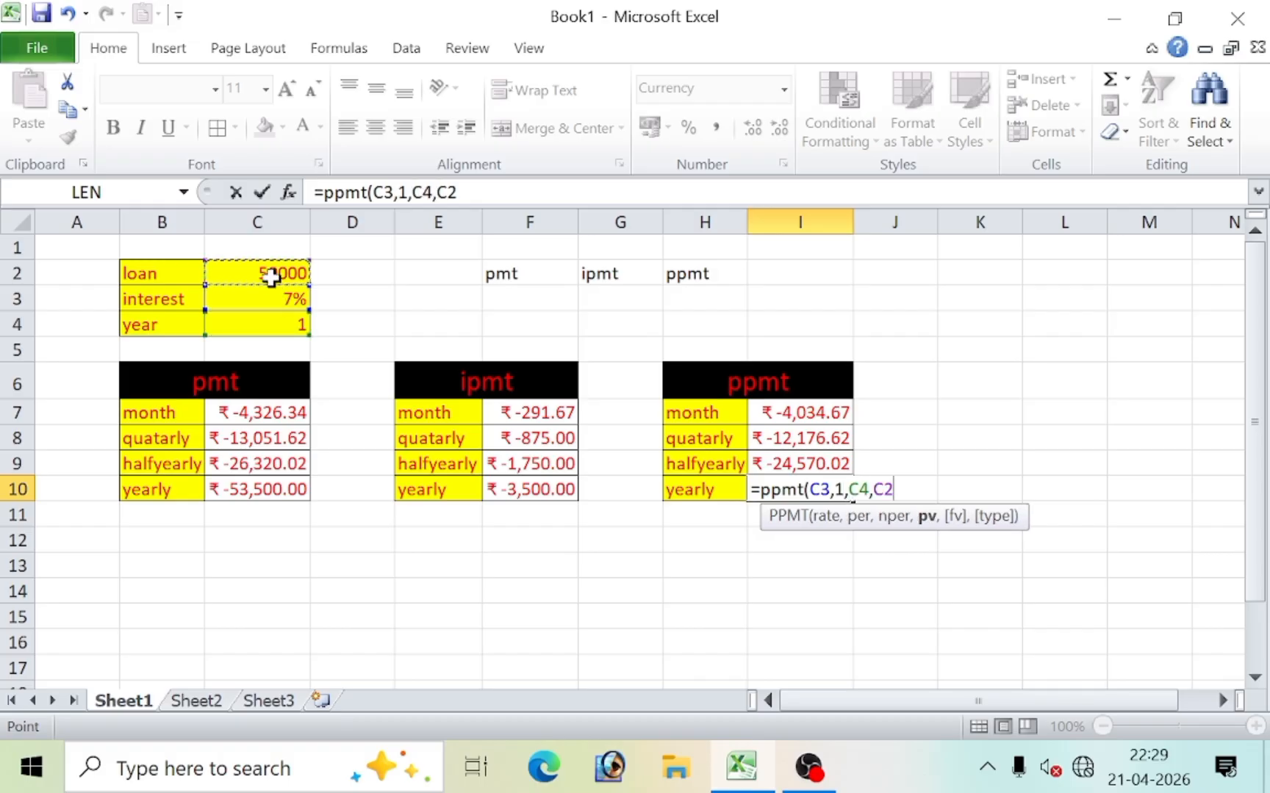
type(")")
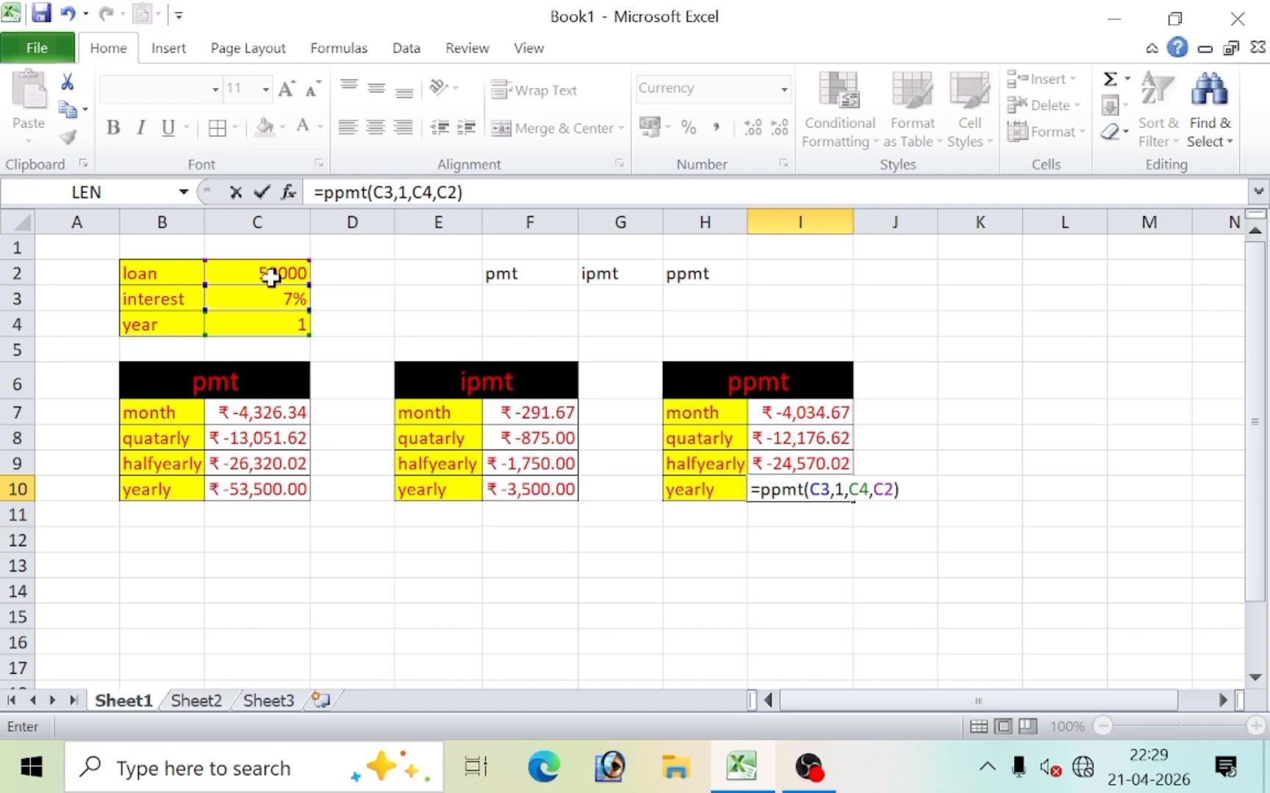
key("Return")
left_click(420, 609)
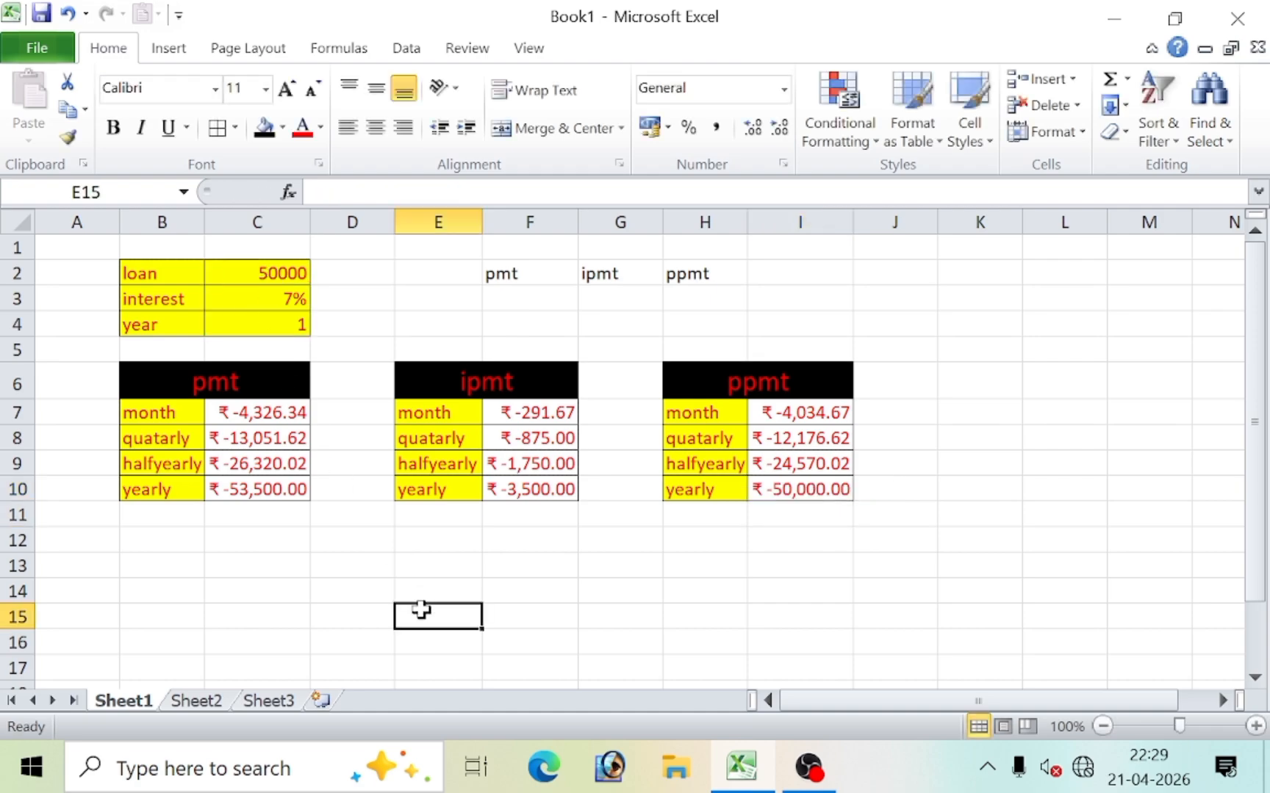
Compare the yearly PMT, IPMT and PPMT formulas in C10, F10 and I10, and review the loan inputs in C2:C4
left_click(241, 491)
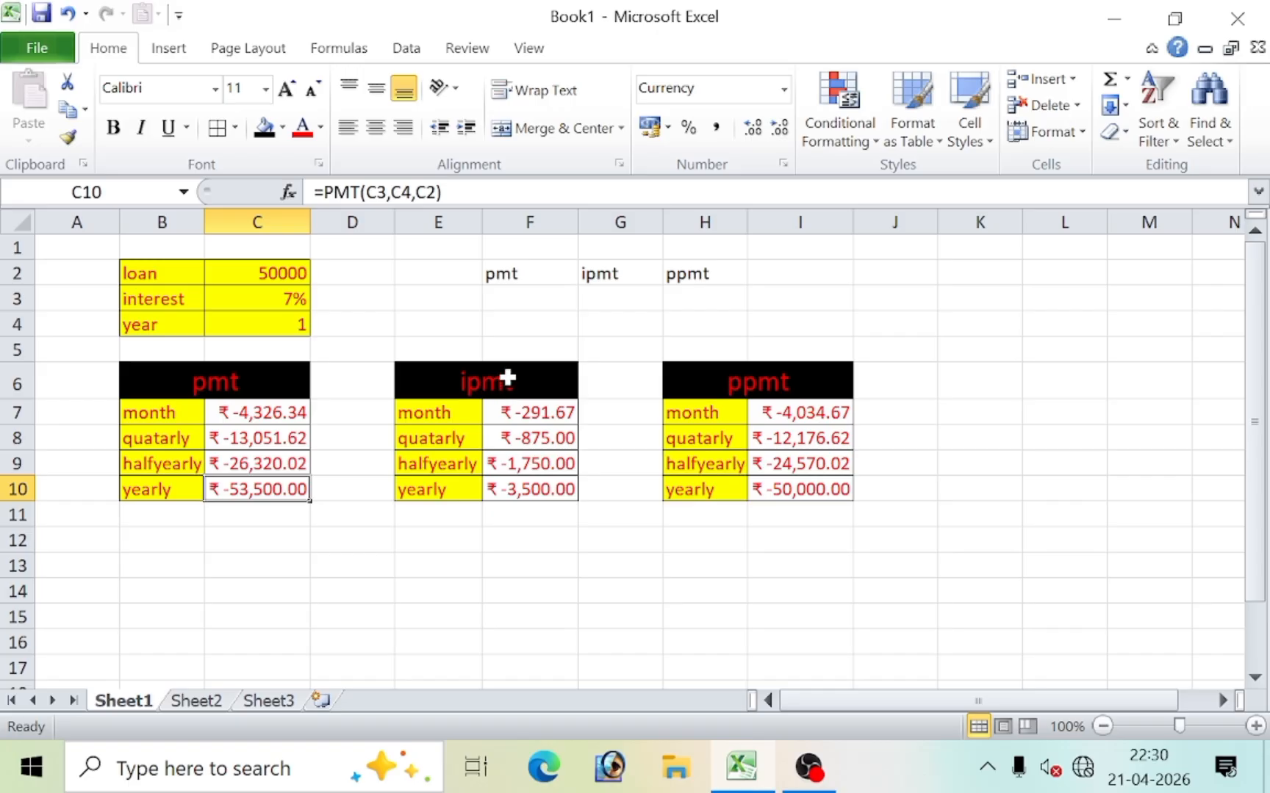
left_click(531, 499)
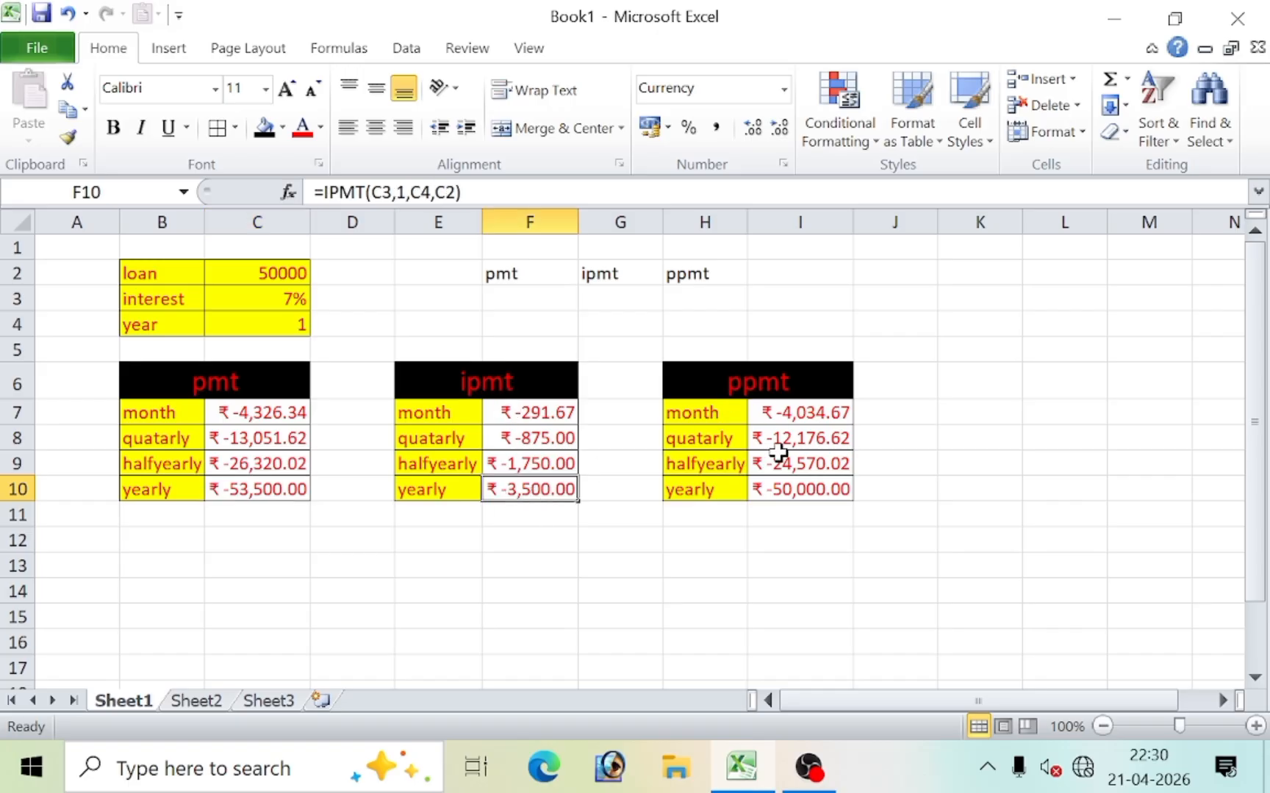
left_click(786, 491)
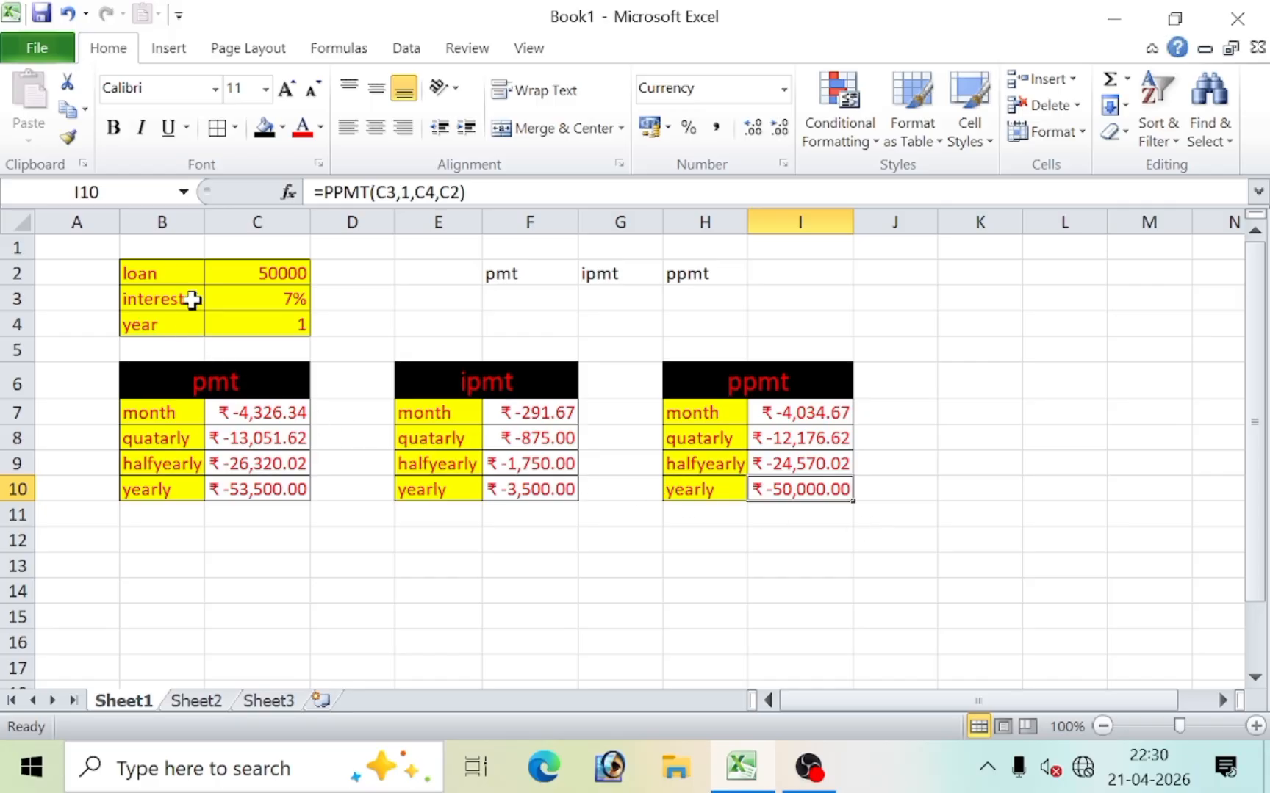
left_click_drag(227, 275, 237, 335)
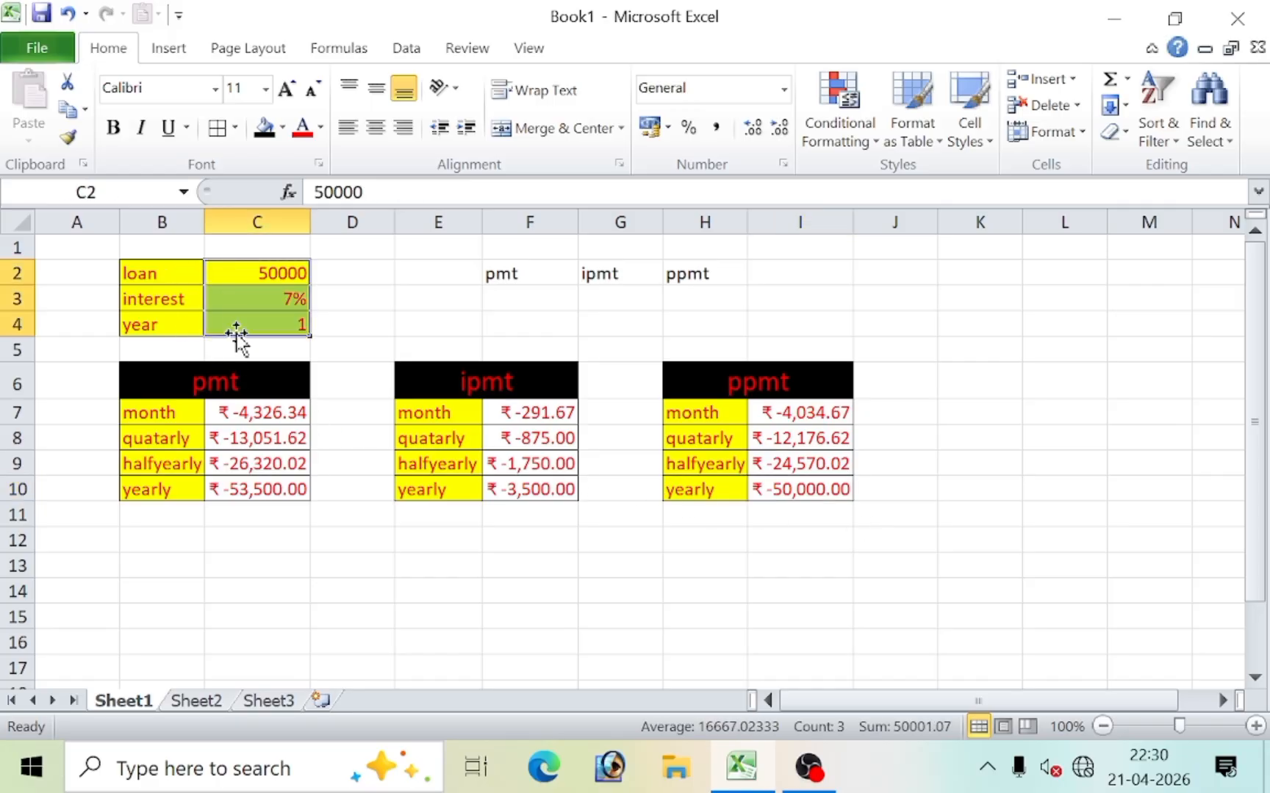
left_click(337, 327)
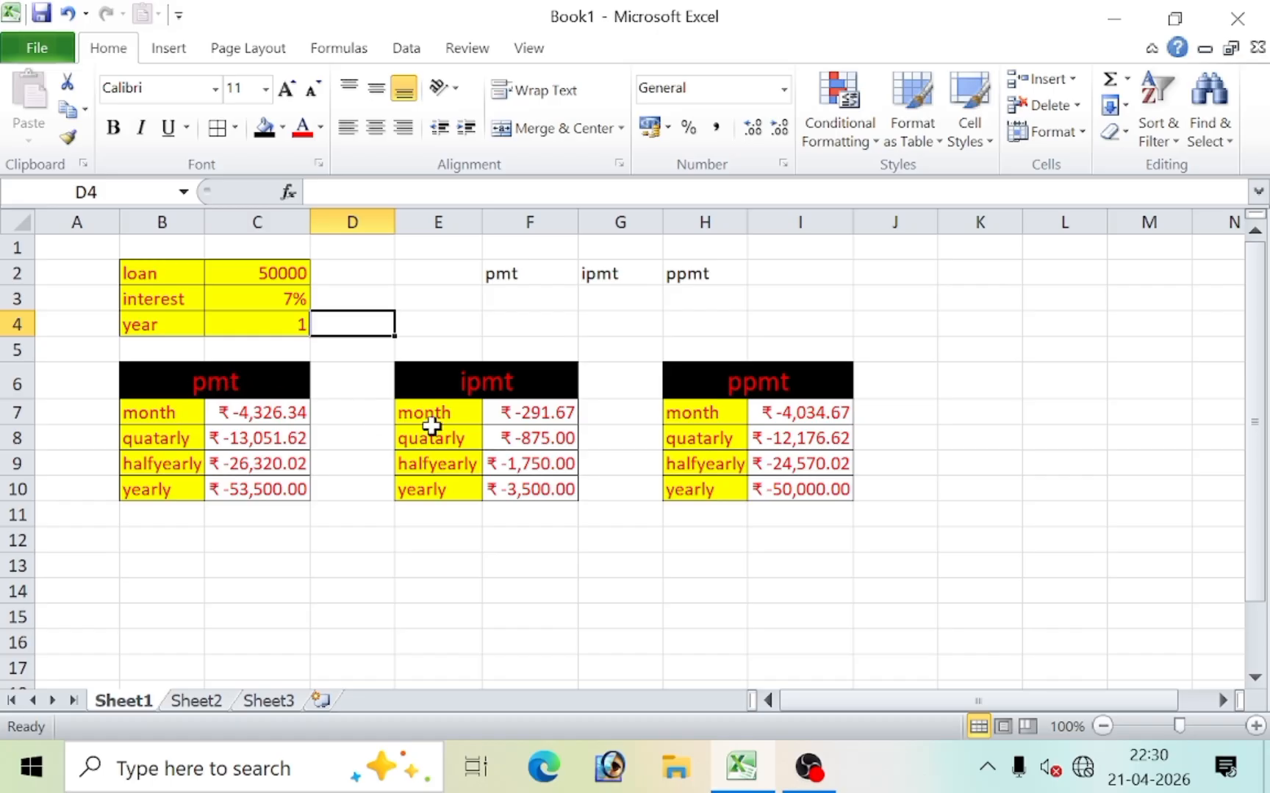